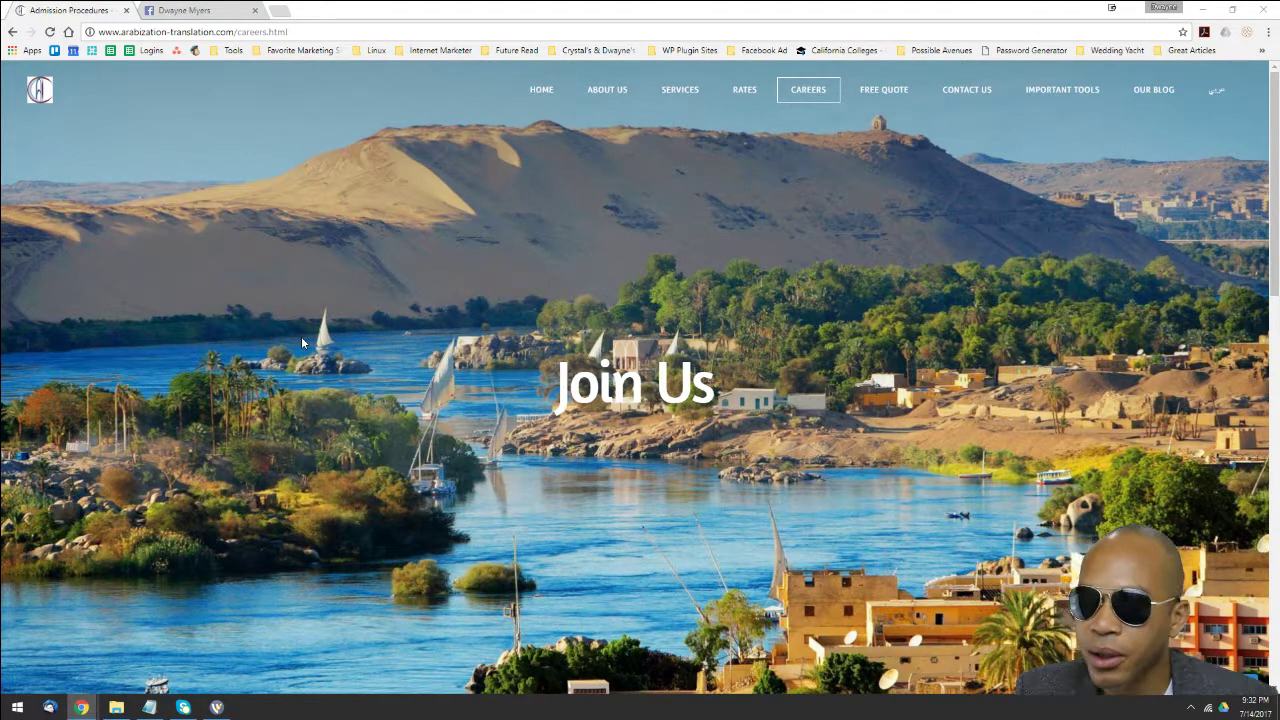
Step: Examine the careers page's Join Us banner and the start of the For Applicants section below it
scroll(535, 302, "down", 1)
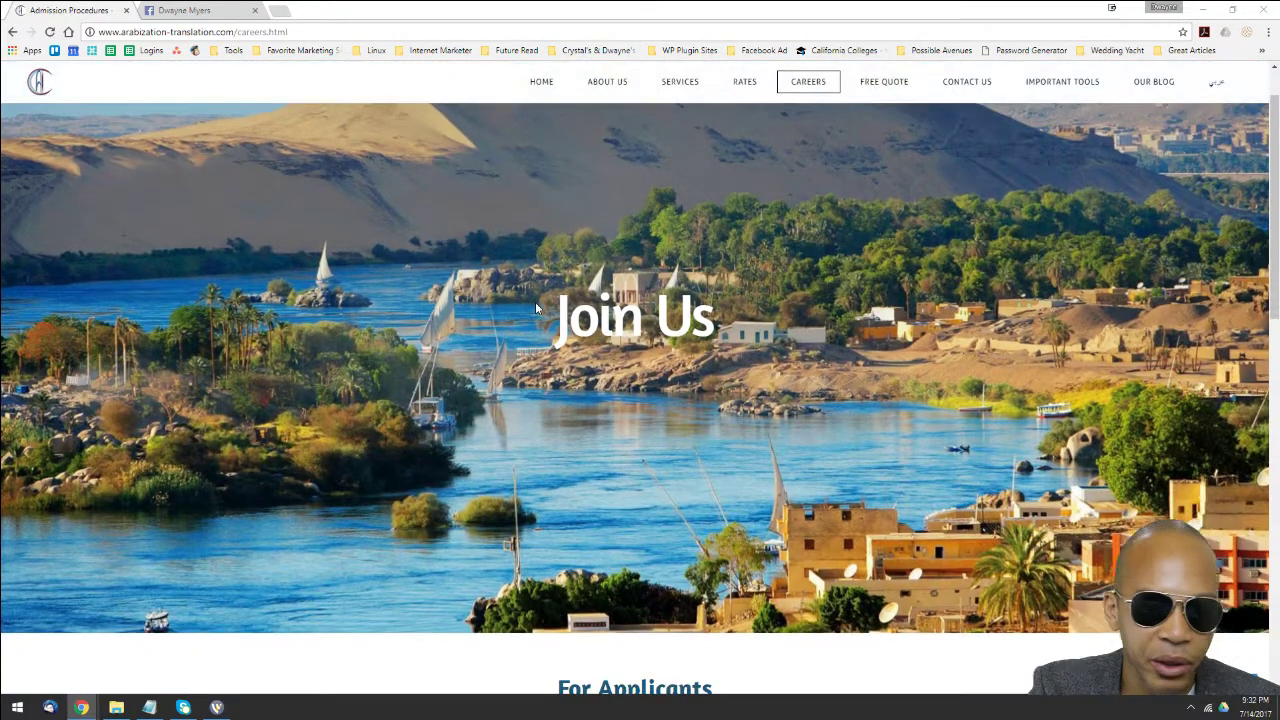
scroll(535, 308, "down", 1)
scroll(535, 310, "up", 2)
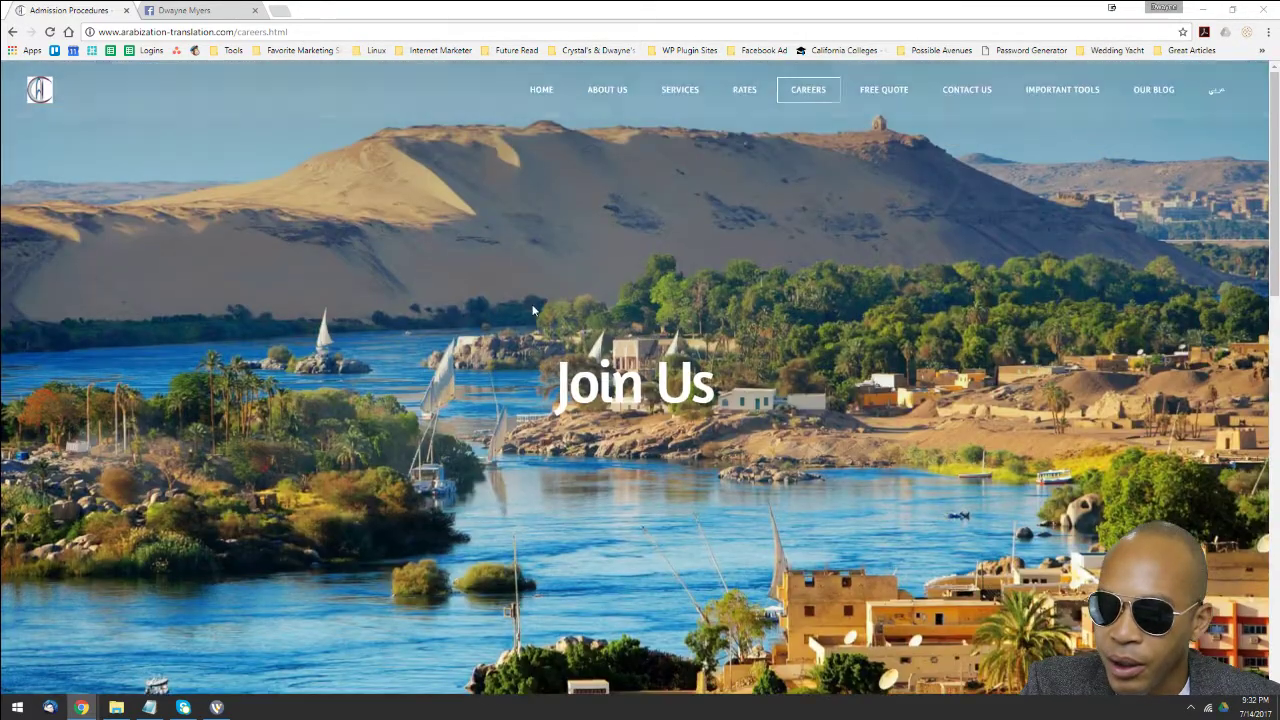
scroll(650, 383, "down", 2)
scroll(650, 380, "down", 1)
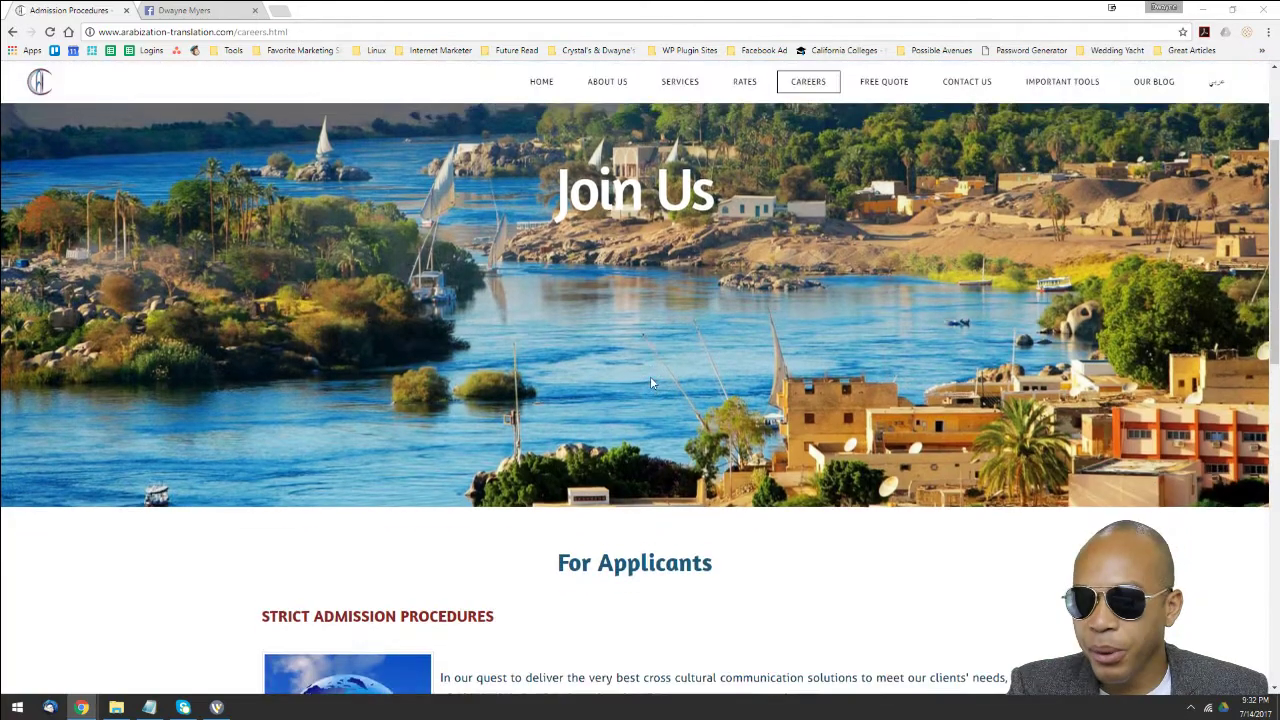
scroll(650, 376, "up", 3)
scroll(648, 380, "down", 1)
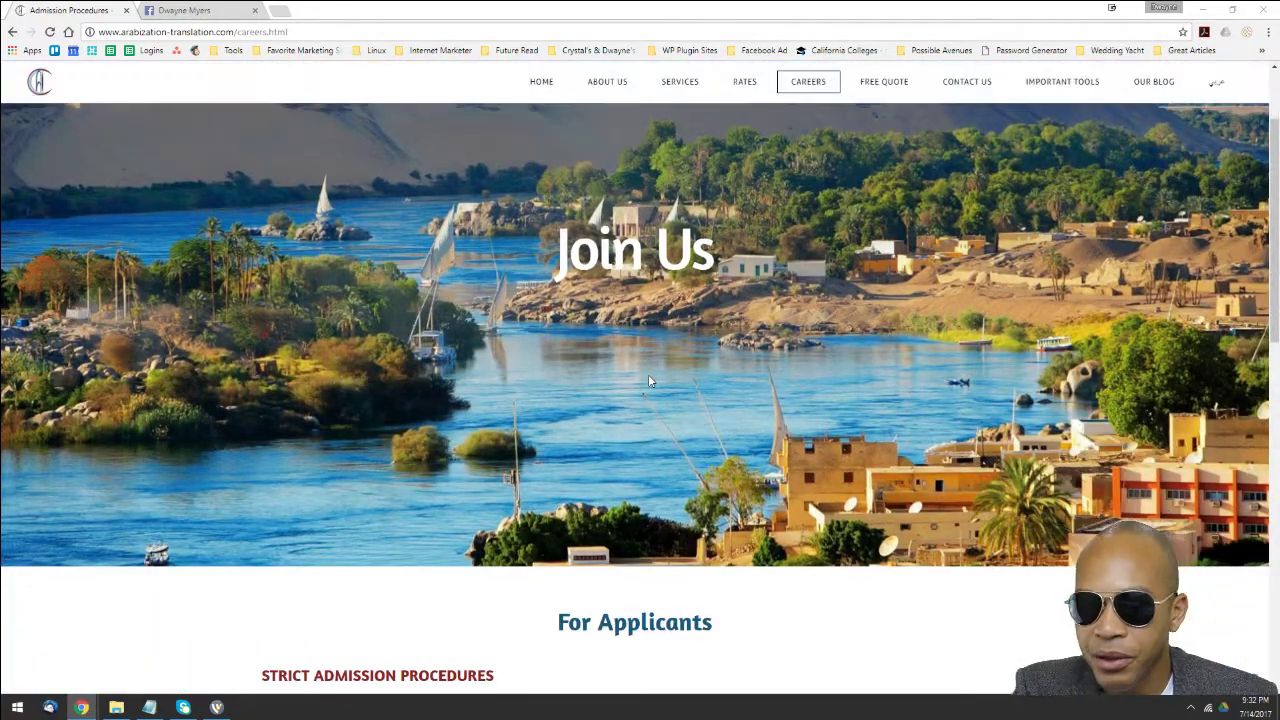
scroll(648, 380, "down", 1)
scroll(650, 380, "down", 2)
scroll(650, 380, "down", 1)
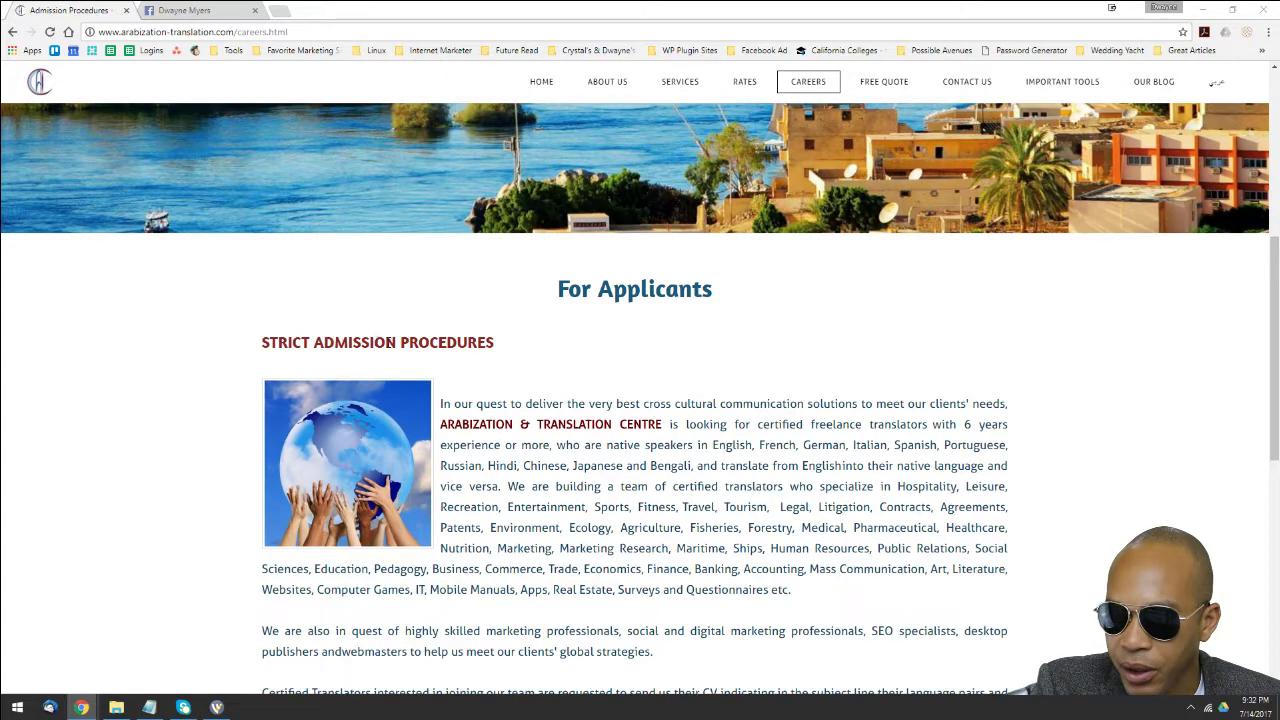
Step: Read the careers page's Strict Admission Procedures text and Required Qualifications list down to the footer
scroll(410, 350, "down", 5)
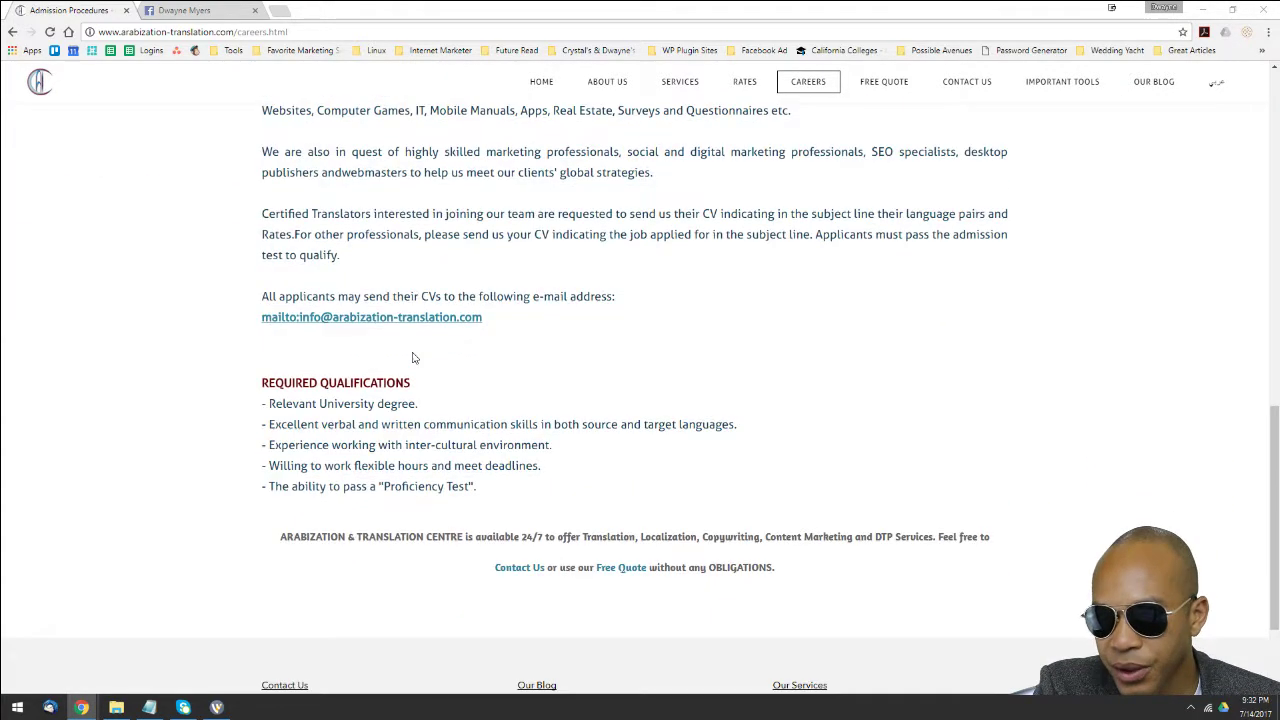
scroll(413, 357, "down", 2)
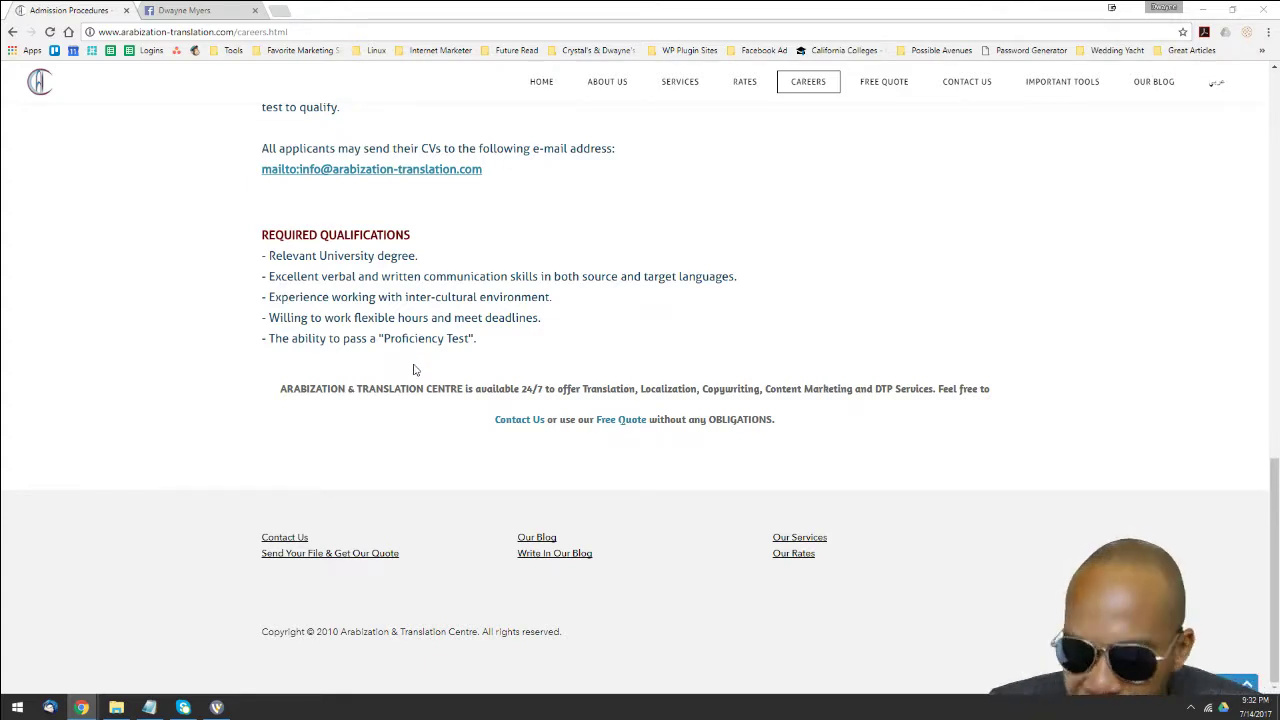
scroll(414, 369, "up", 2)
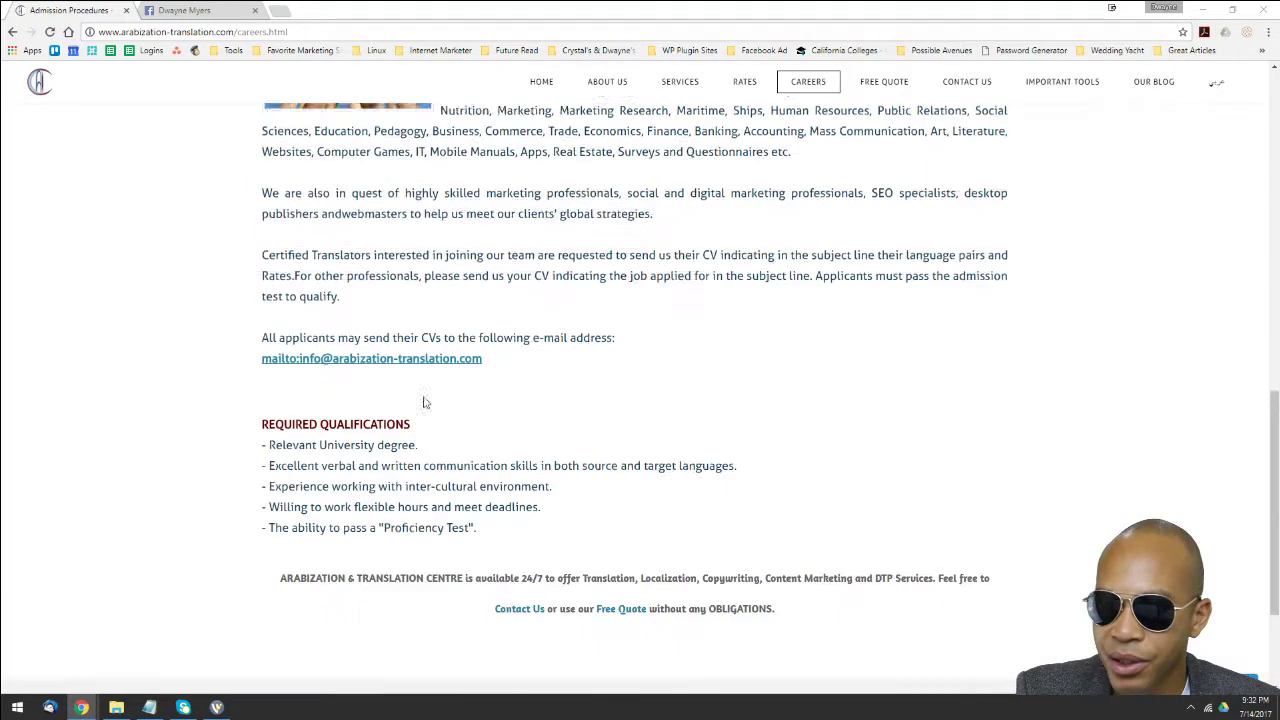
scroll(643, 360, "down", 2)
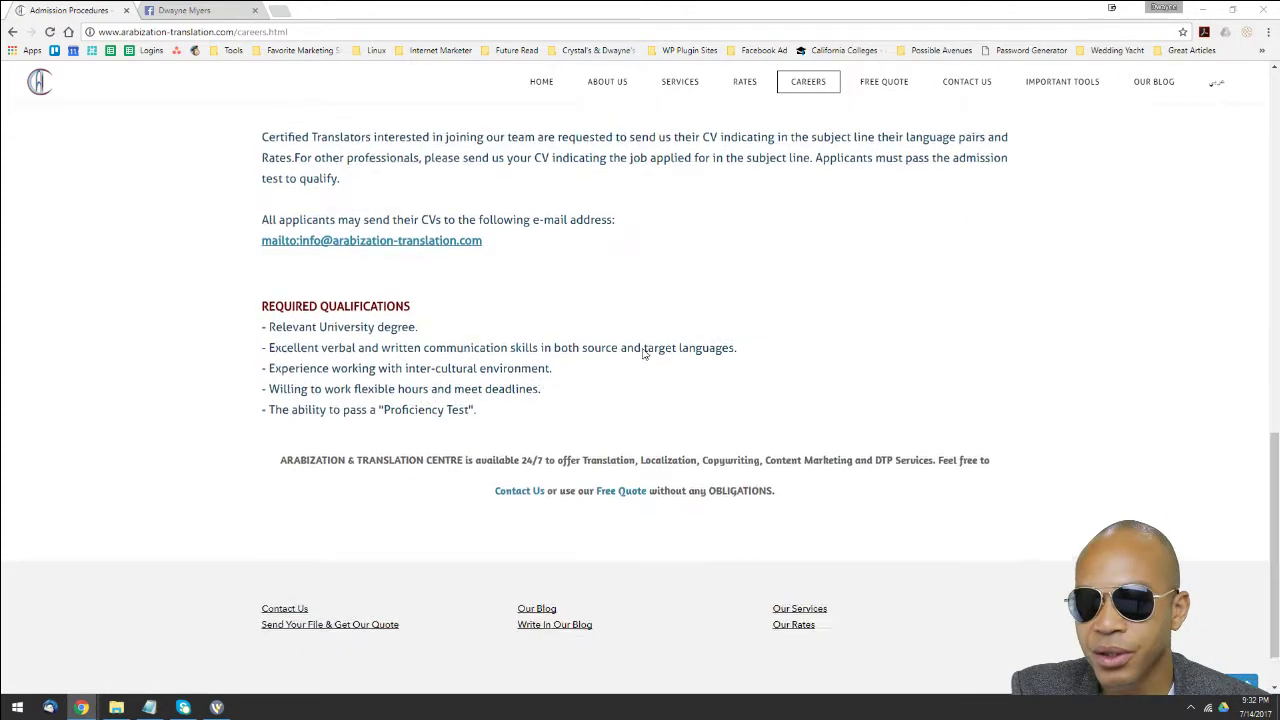
scroll(645, 342, "up", 5)
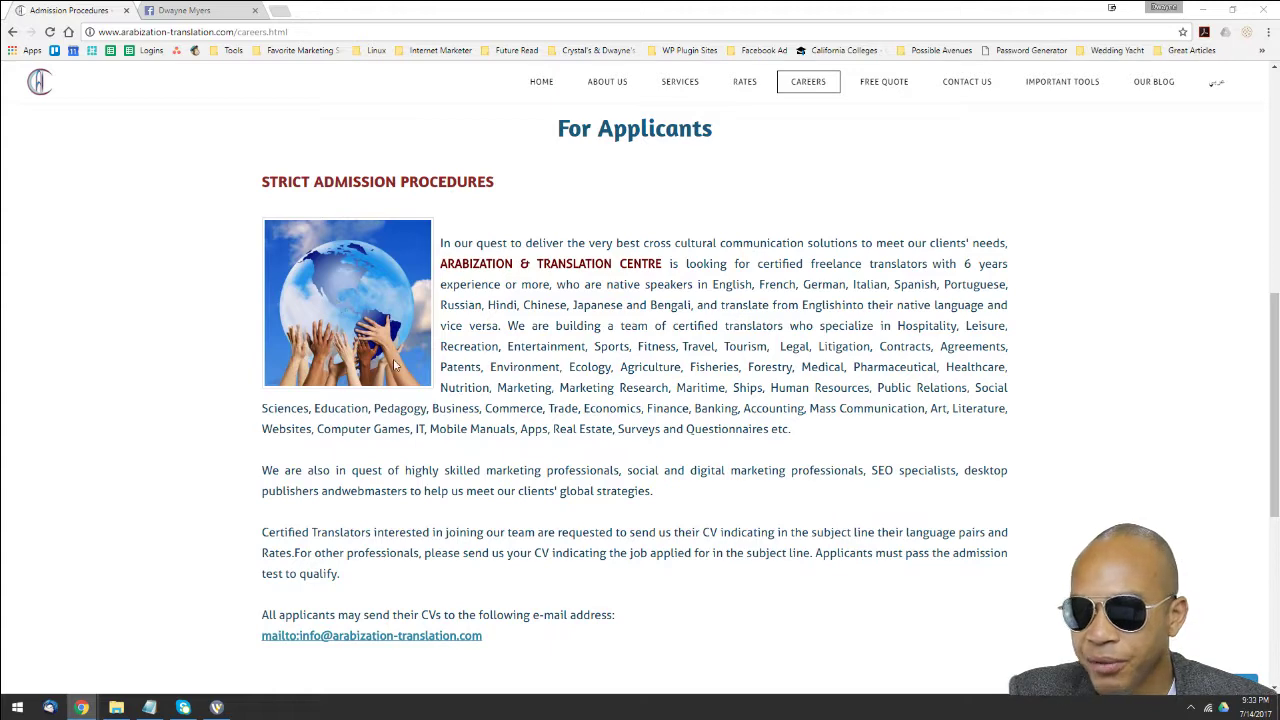
scroll(390, 350, "down", 1)
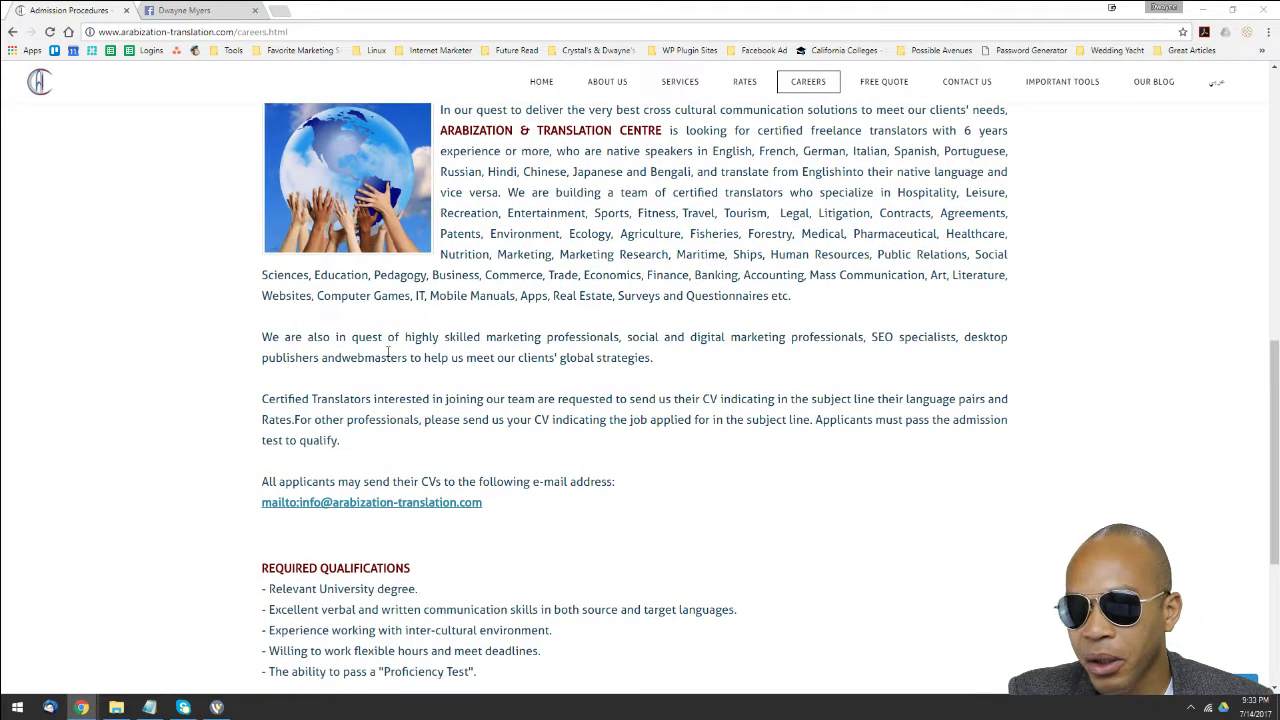
scroll(383, 353, "down", 1)
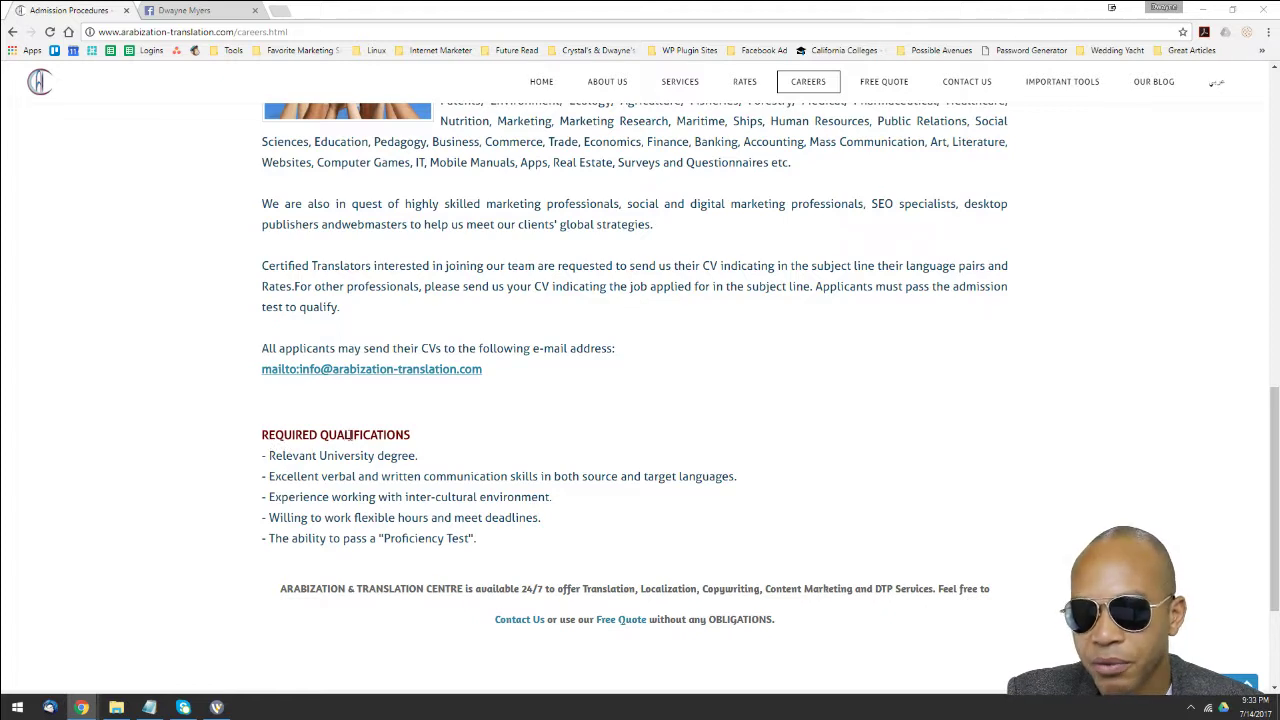
scroll(380, 436, "down", 1)
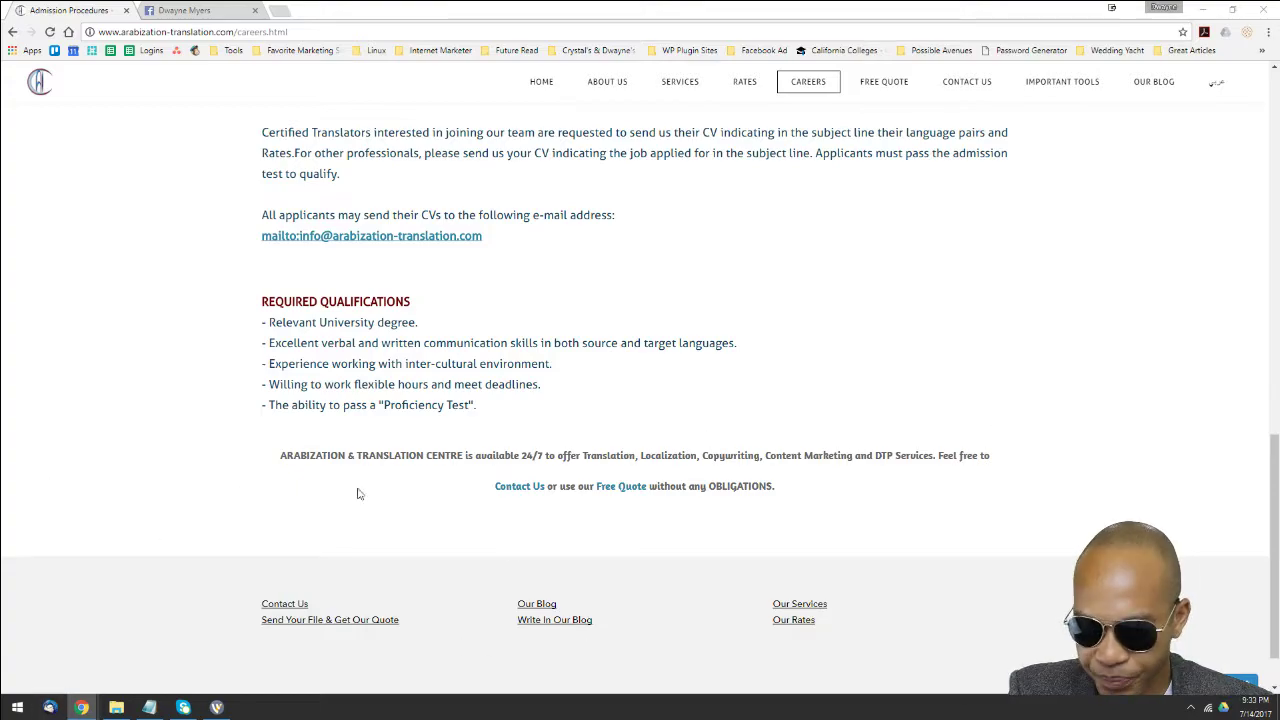
Step: Review the overall careers page layout, from the Join Us banner through the applicant text to the footer links
scroll(546, 586, "up", 10)
scroll(548, 468, "up", 5)
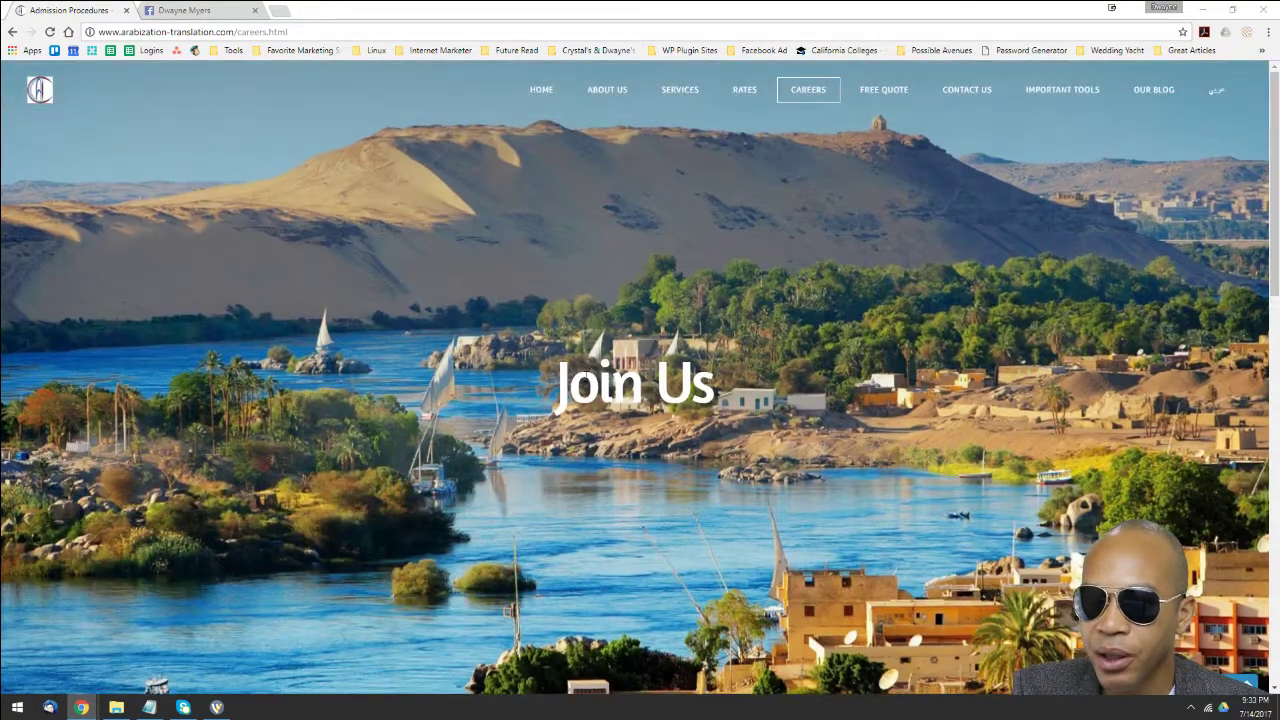
scroll(493, 400, "down", 10)
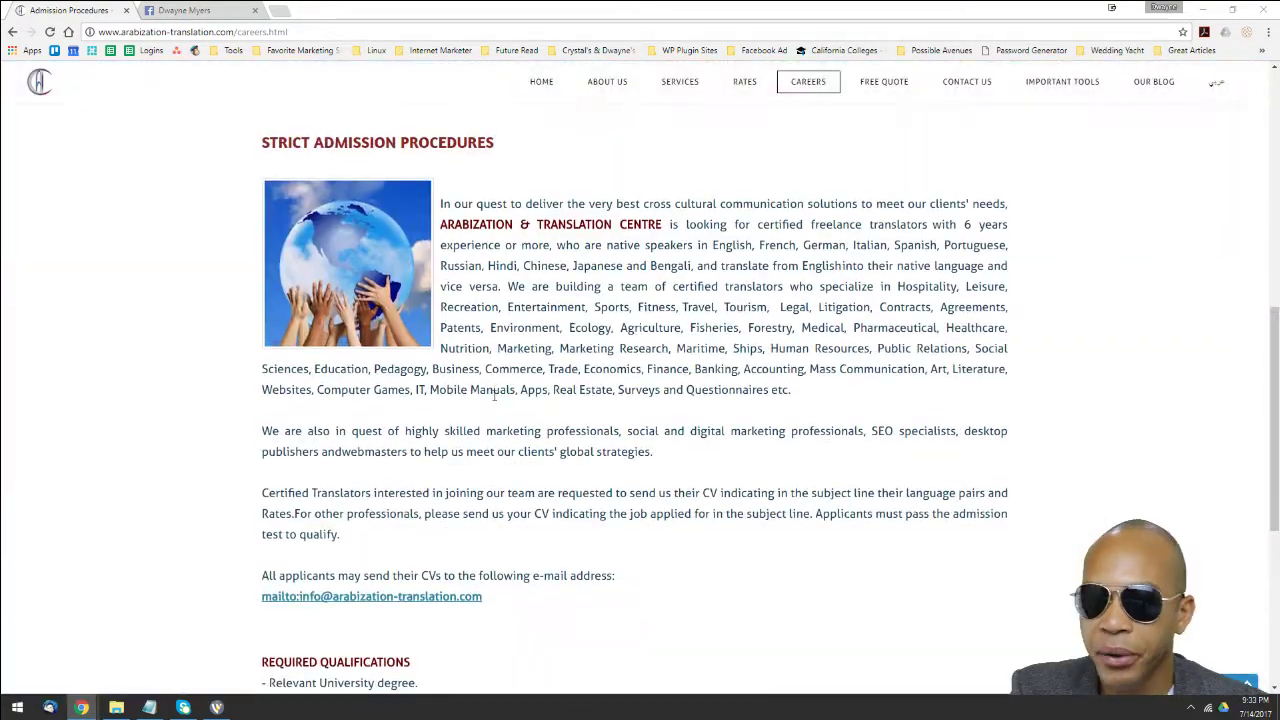
scroll(485, 413, "down", 3)
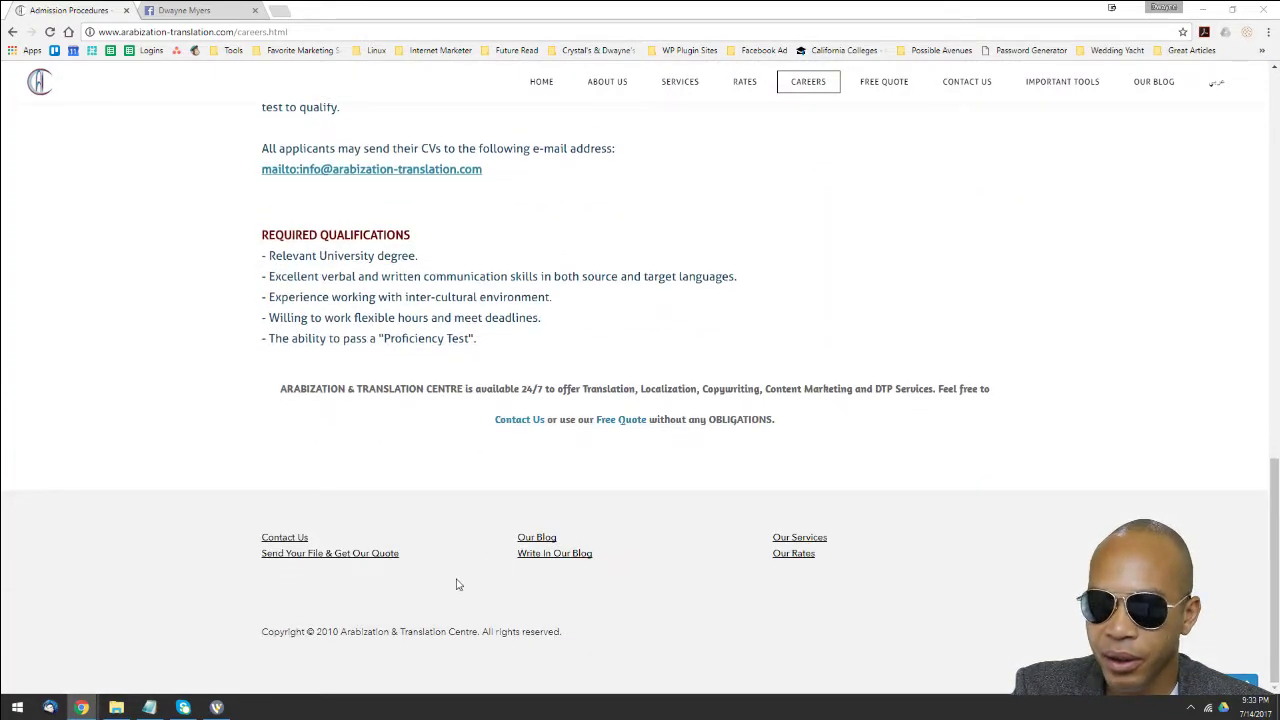
scroll(463, 592, "up", 15)
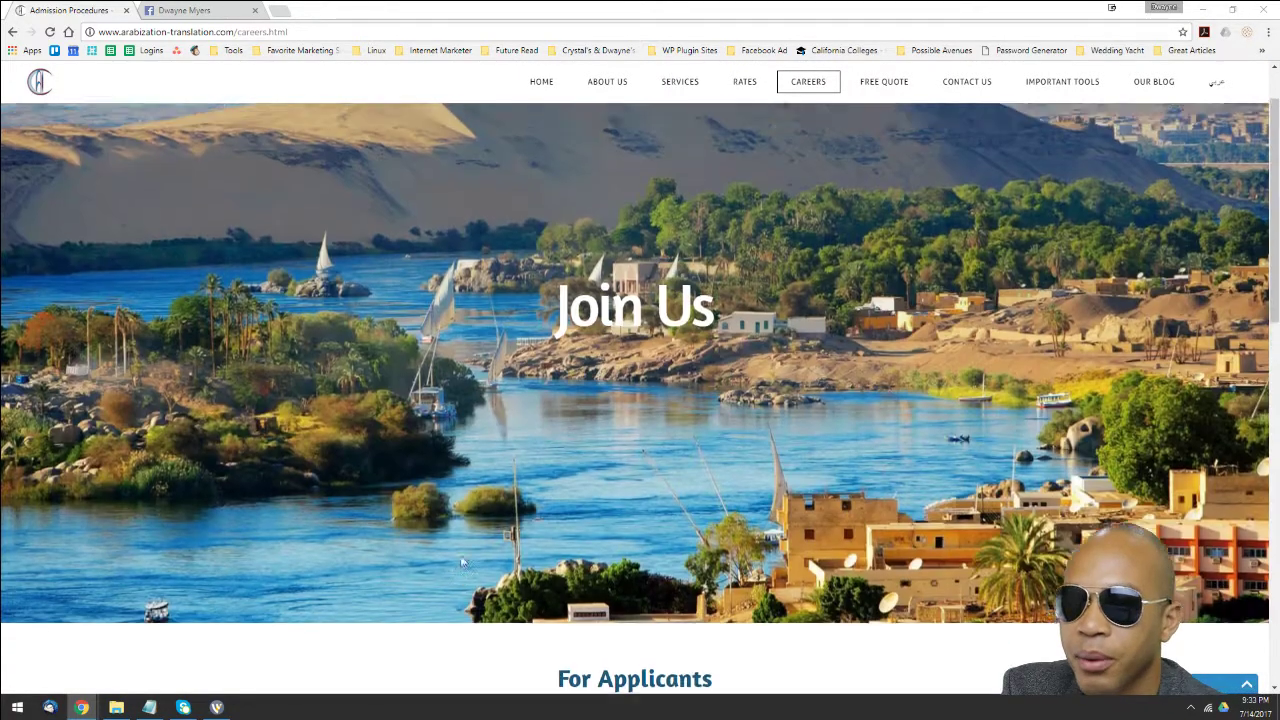
scroll(311, 461, "down", 10)
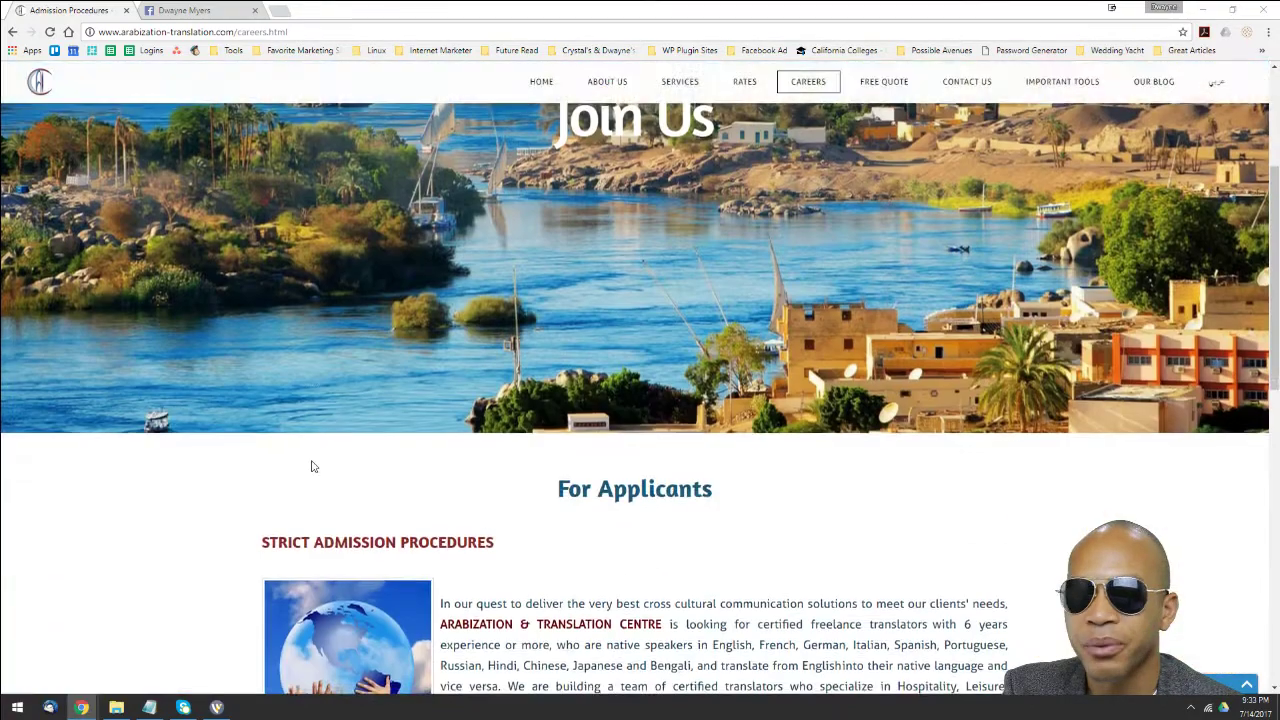
scroll(290, 537, "down", 2)
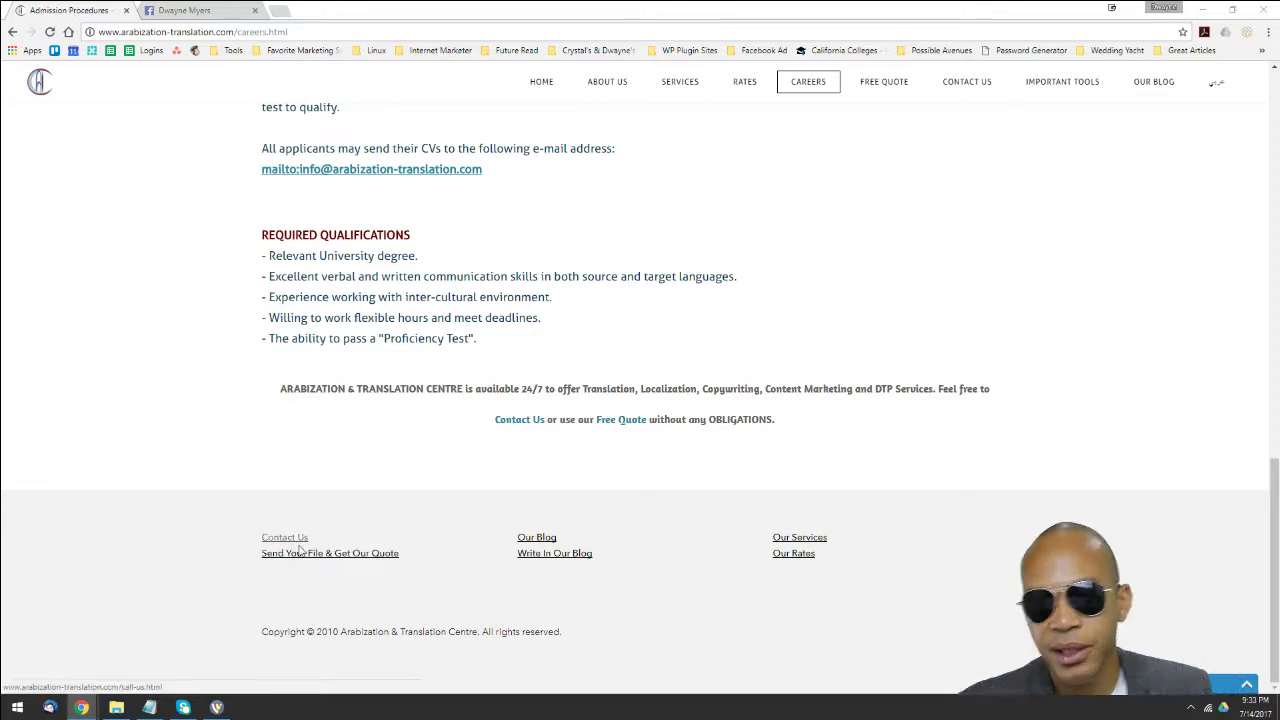
scroll(314, 566, "up", 10)
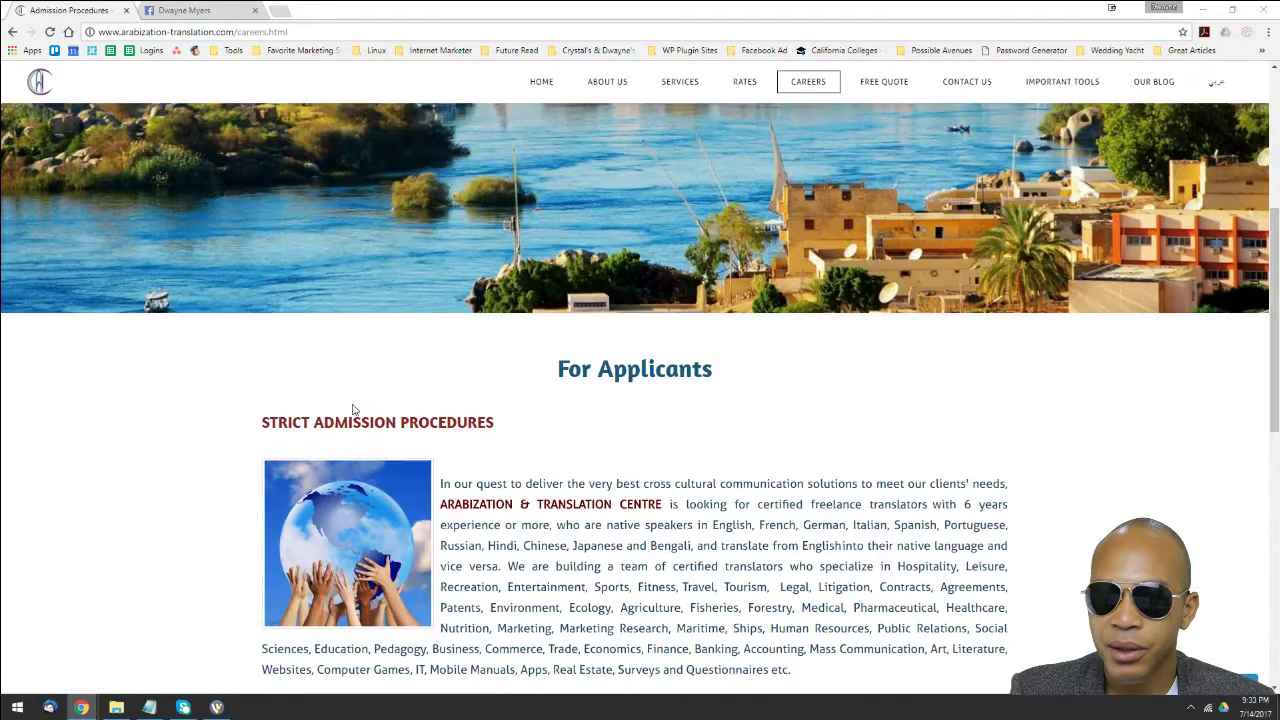
scroll(356, 413, "up", 2)
scroll(408, 355, "down", 3)
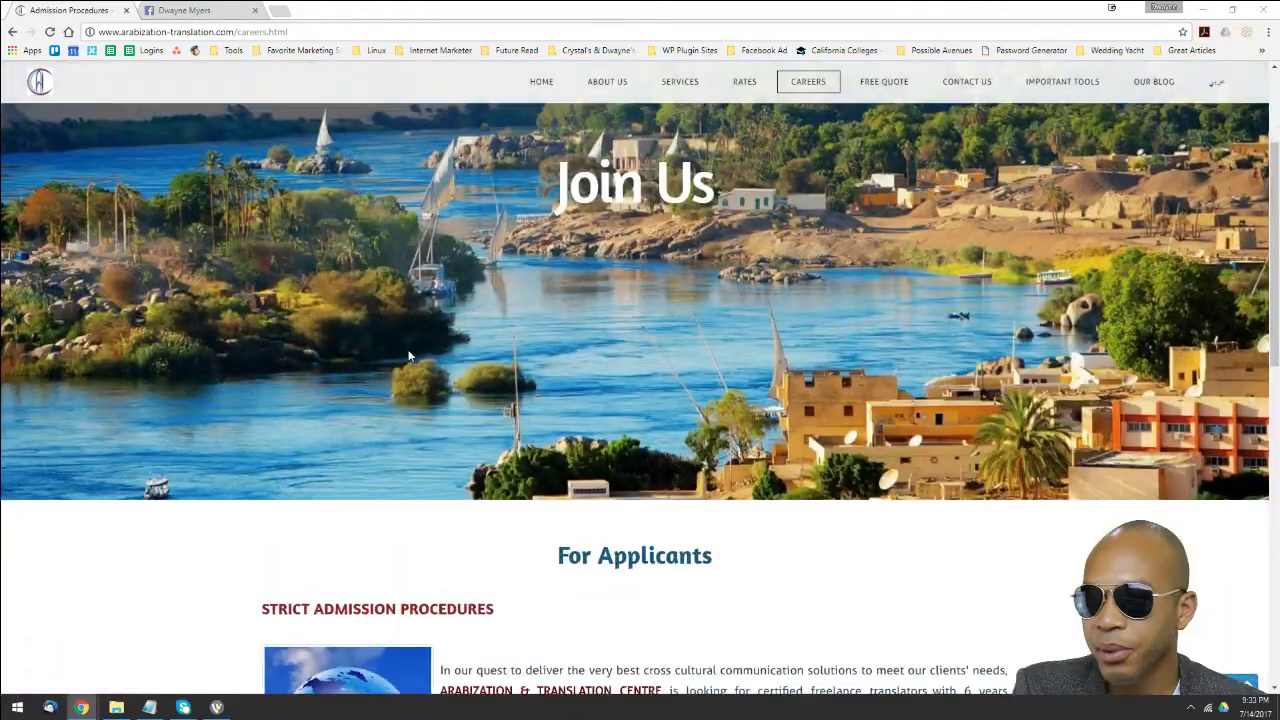
scroll(408, 355, "down", 5)
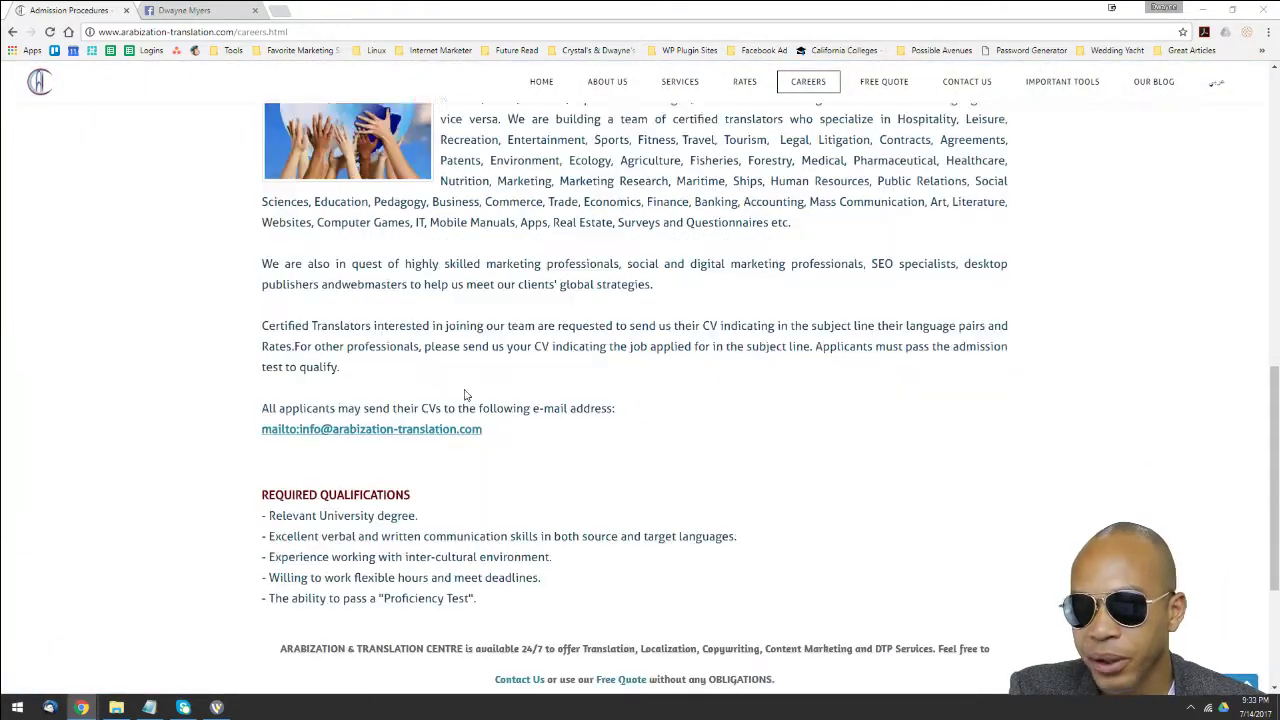
scroll(466, 396, "down", 1)
scroll(437, 437, "down", 1)
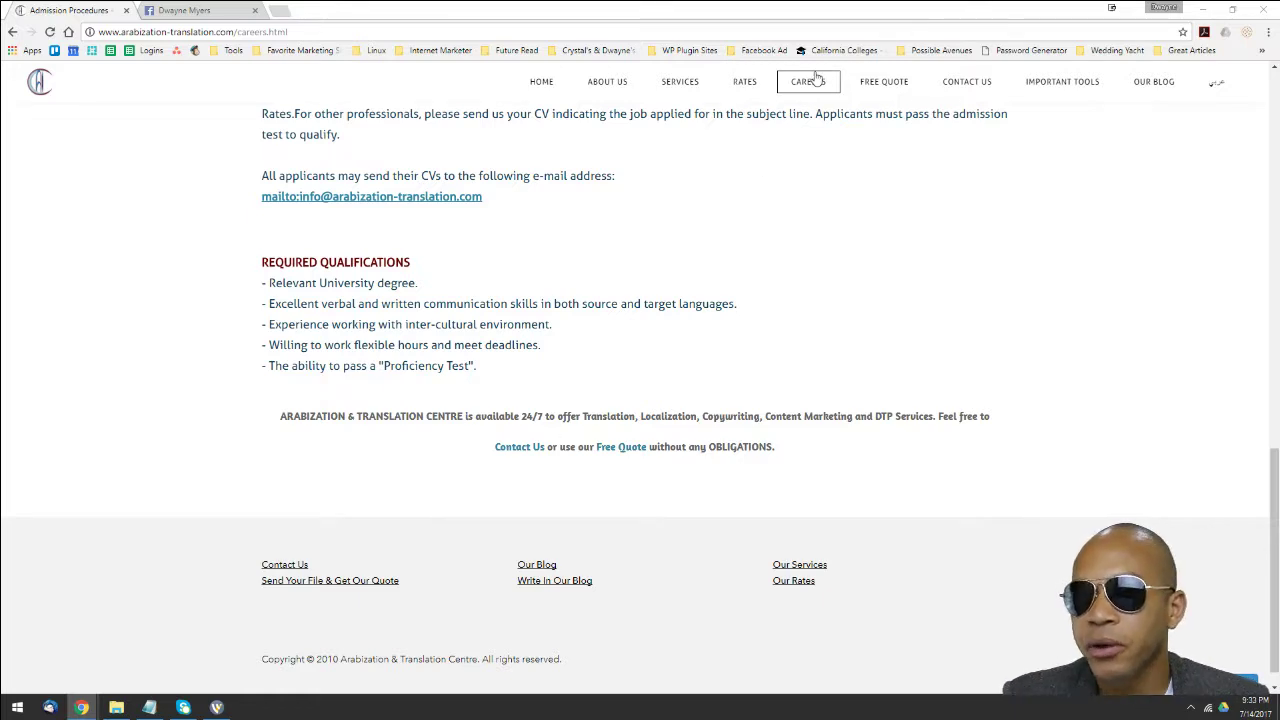
left_click(782, 87)
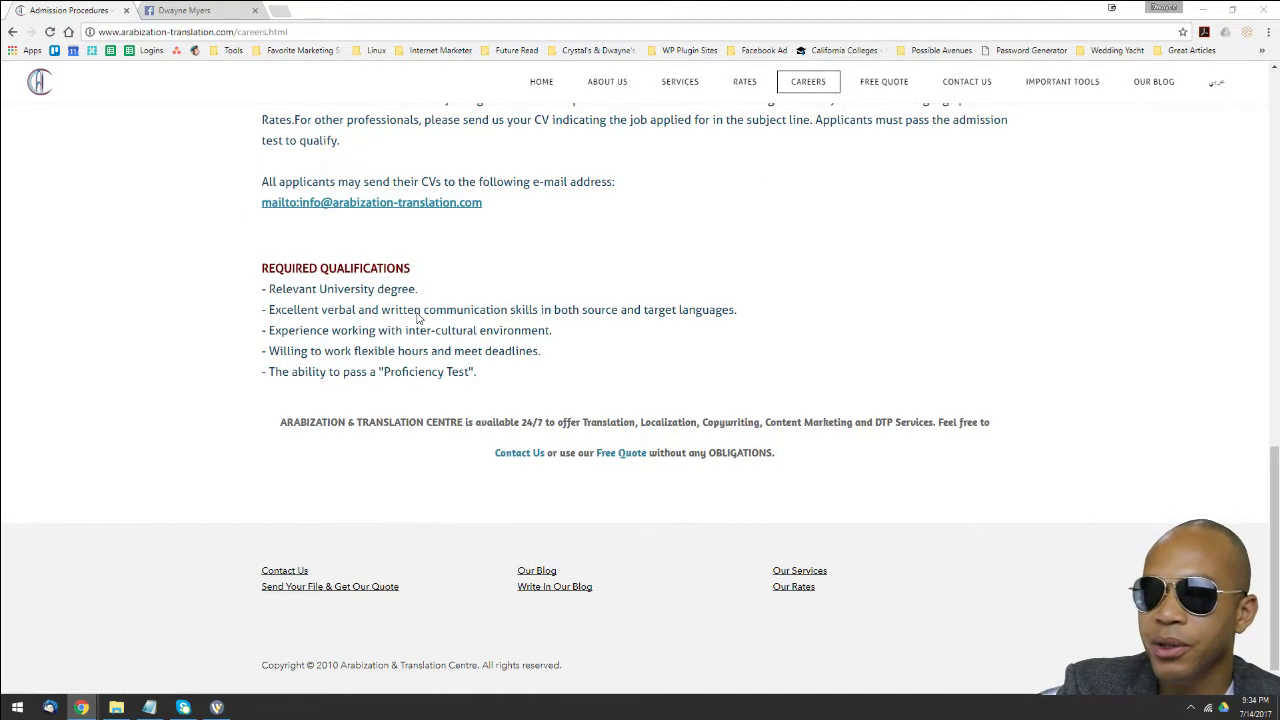
Step: Re-examine the qualifications, CV submission instructions and For Applicants introduction on the careers page
scroll(395, 352, "up", 1)
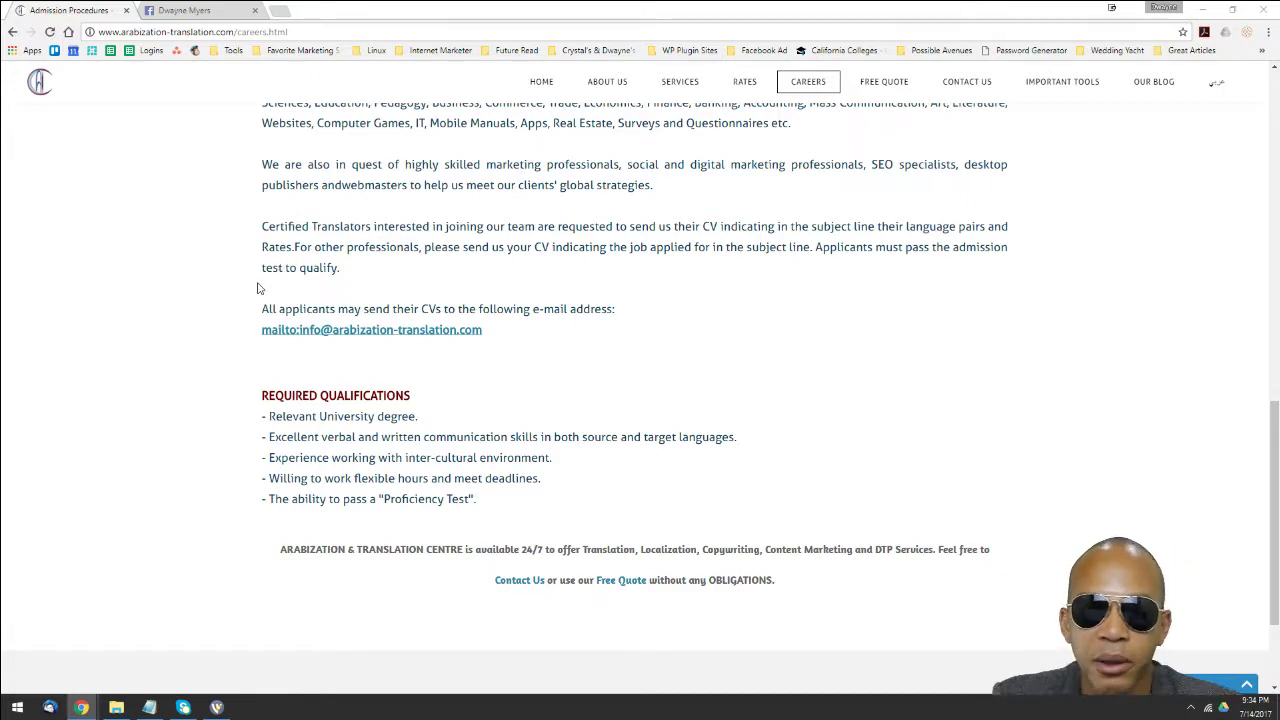
scroll(356, 262, "up", 2)
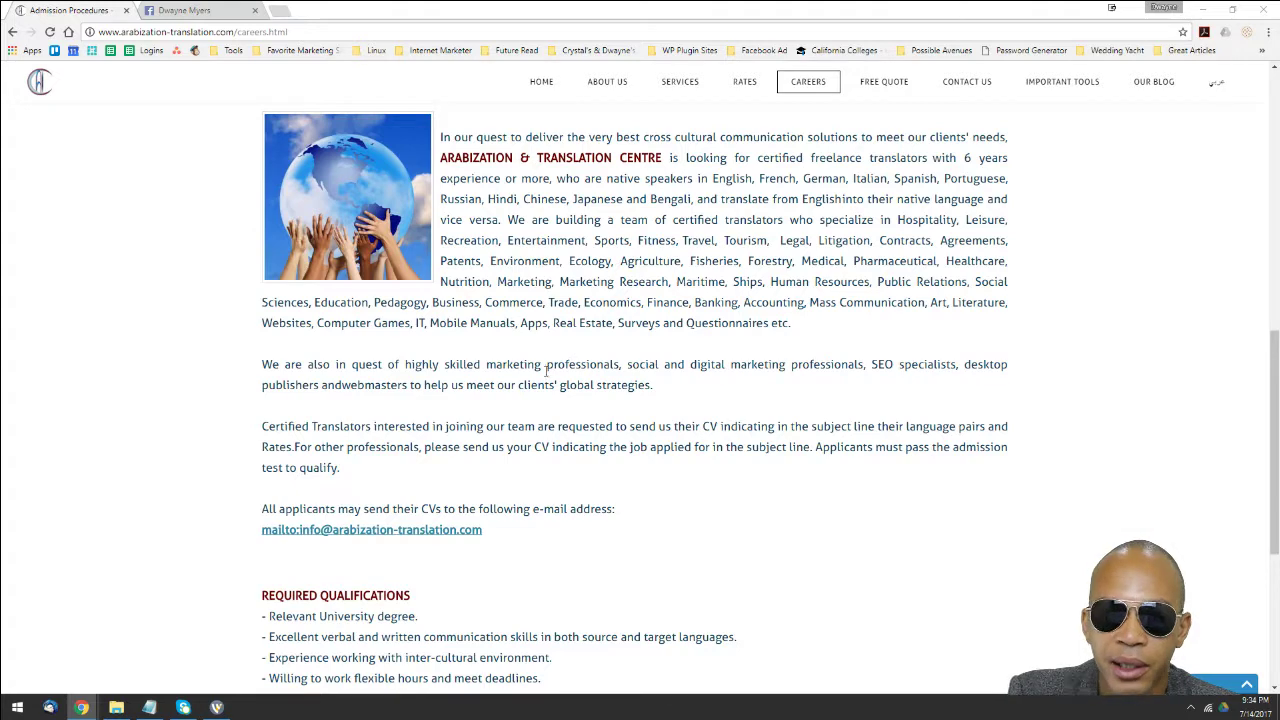
scroll(540, 385, "down", 2)
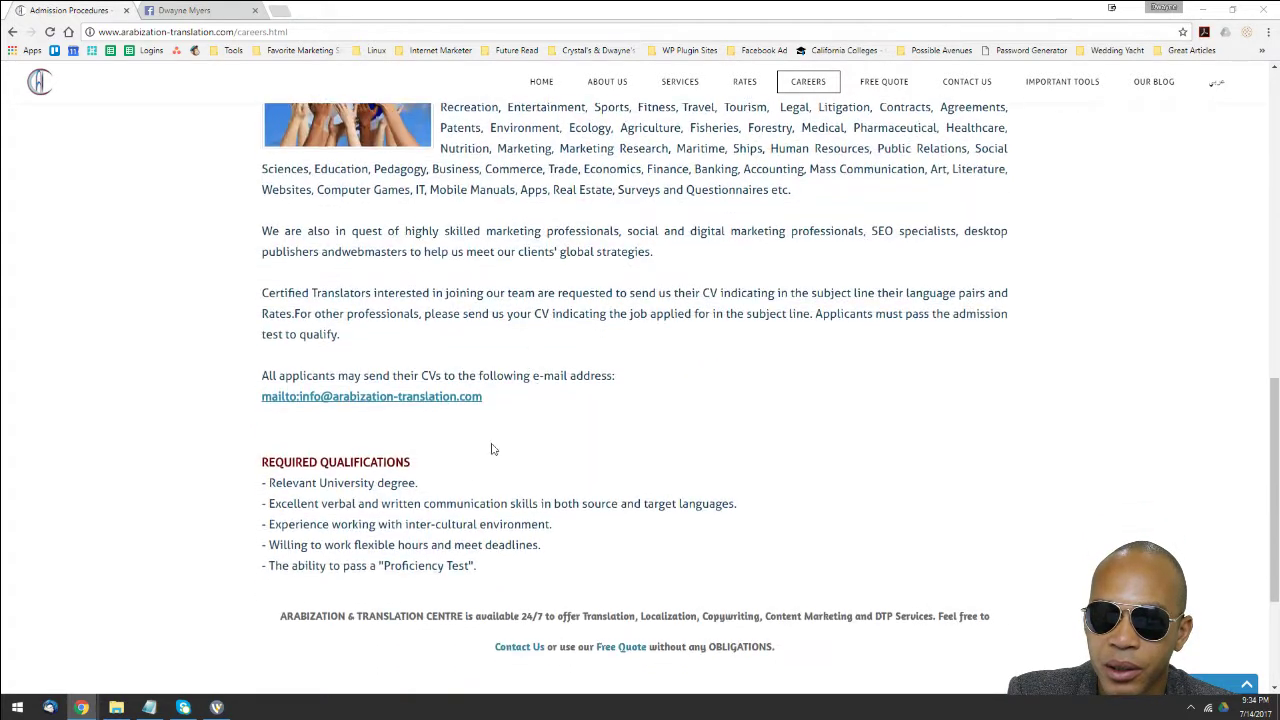
scroll(468, 475, "down", 1)
scroll(463, 476, "up", 2)
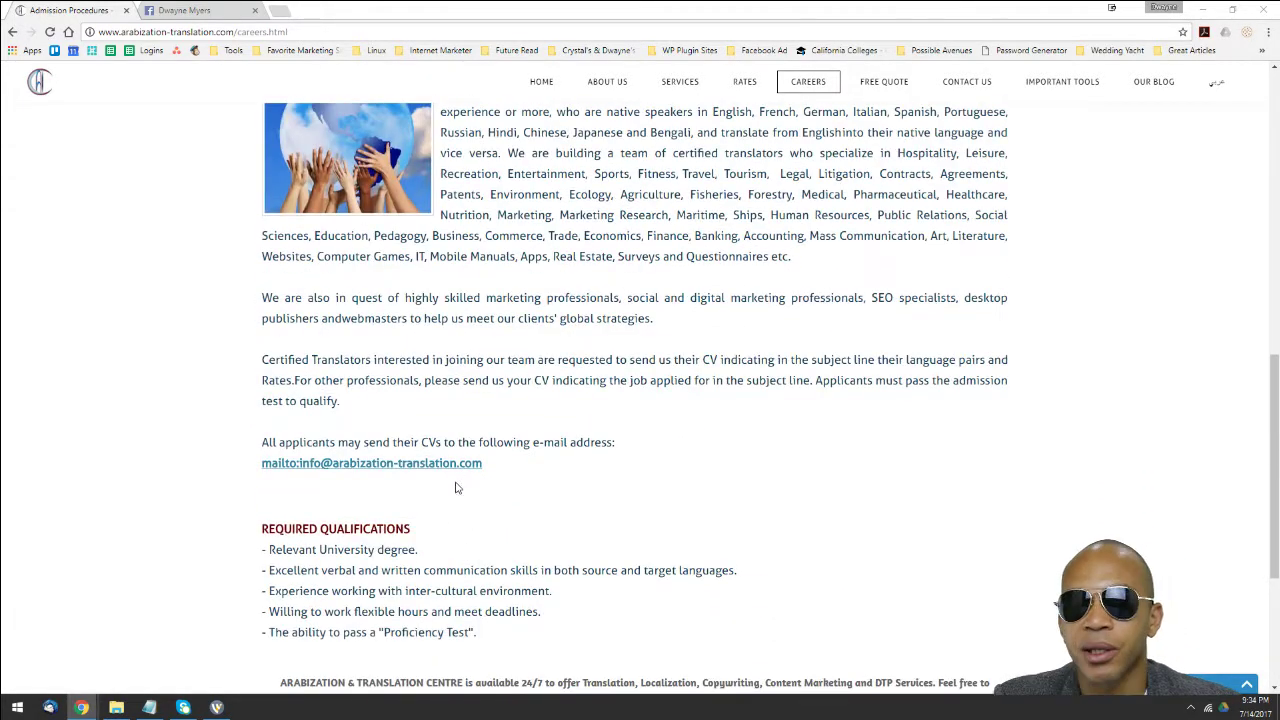
scroll(458, 487, "up", 3)
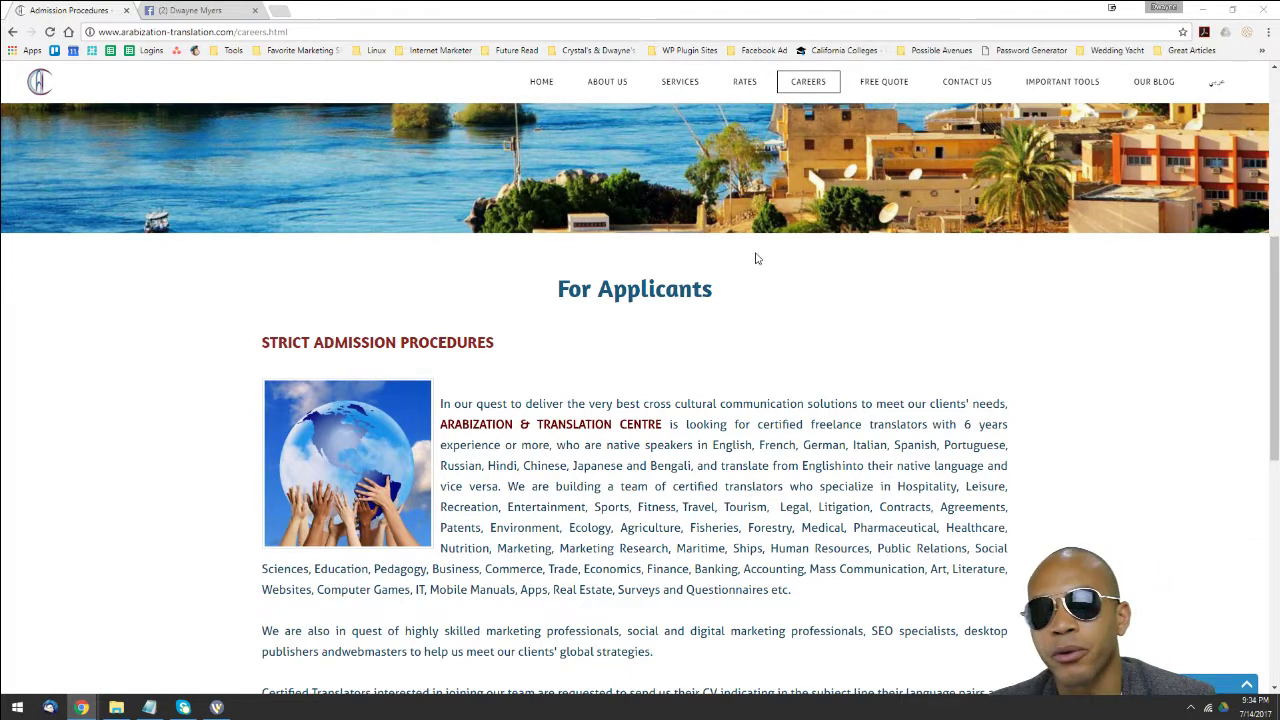
scroll(740, 238, "down", 1)
scroll(738, 230, "up", 4)
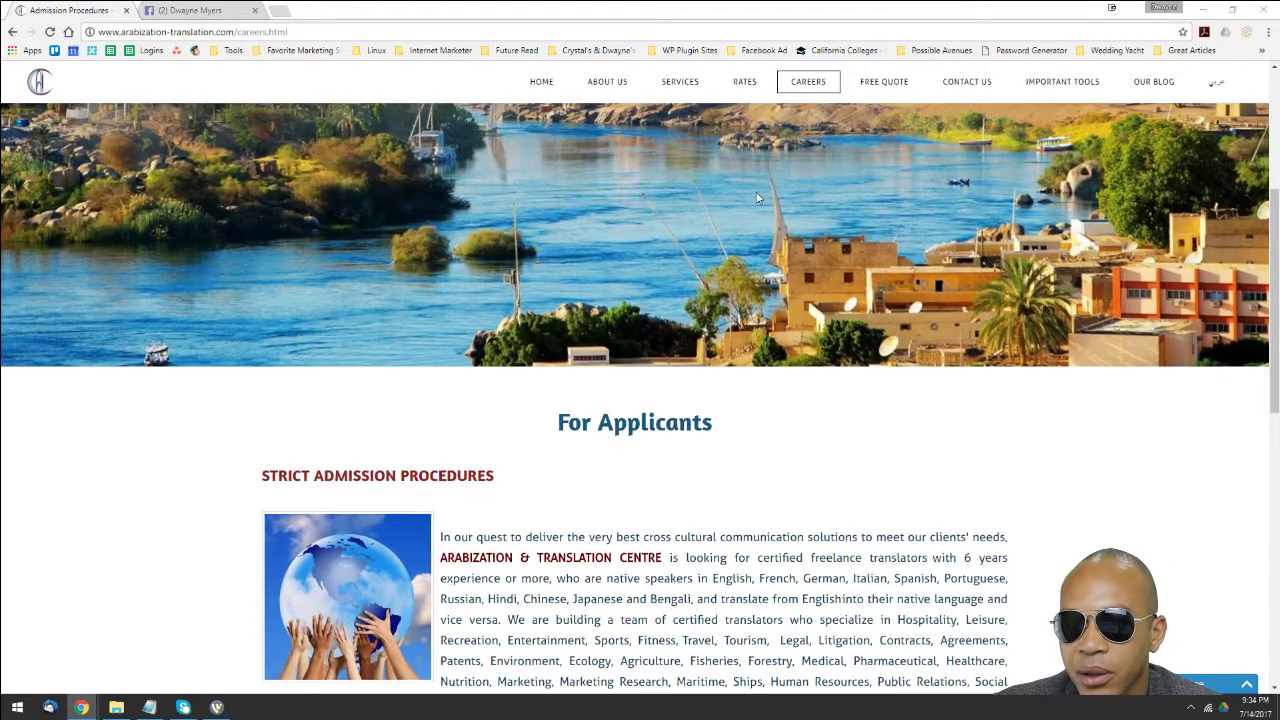
scroll(743, 320, "down", 3)
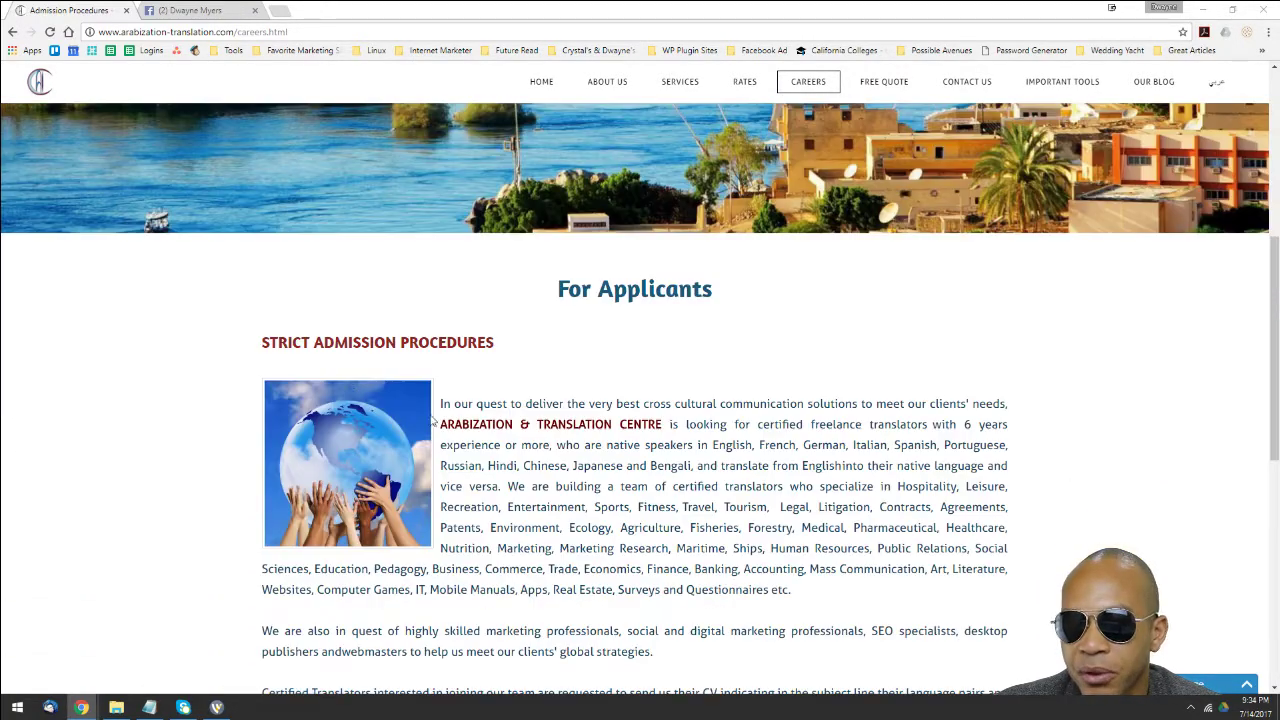
Step: Open the website's Free Quote page and view its banner down to the Get Our Quote form heading
left_click(884, 84)
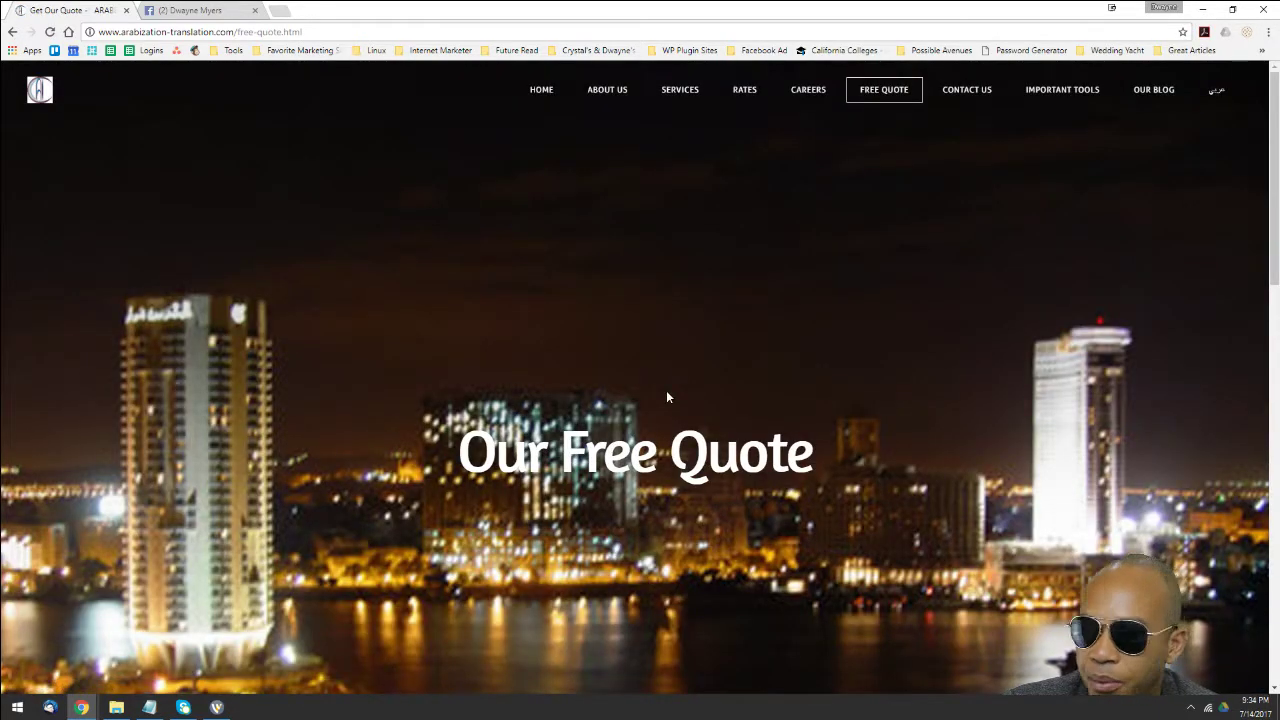
scroll(175, 413, "down", 1)
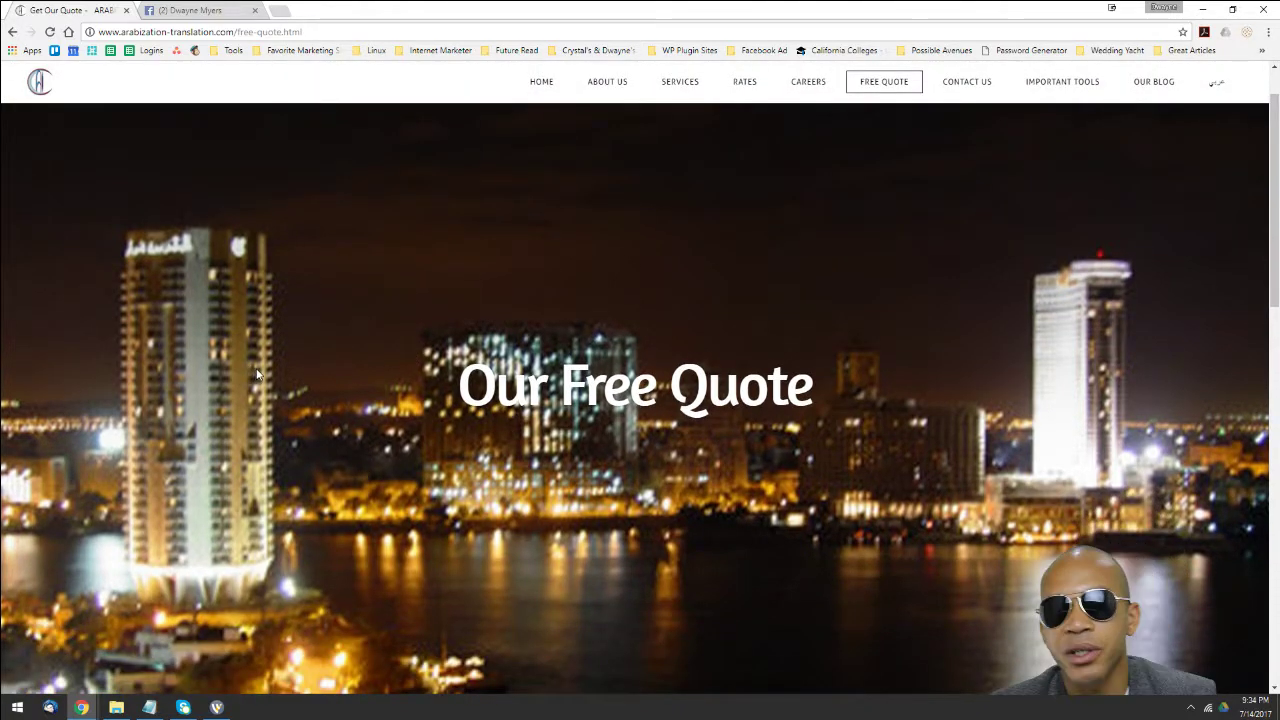
scroll(303, 427, "down", 2)
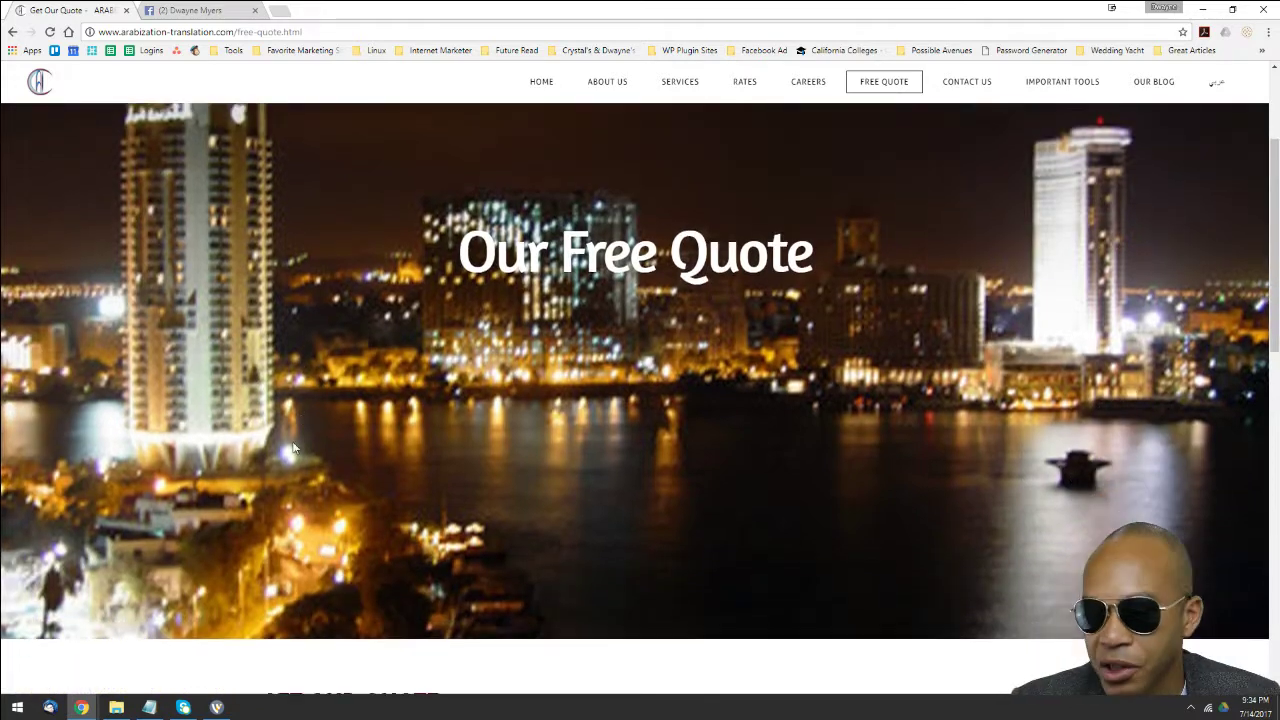
scroll(291, 300, "down", 1)
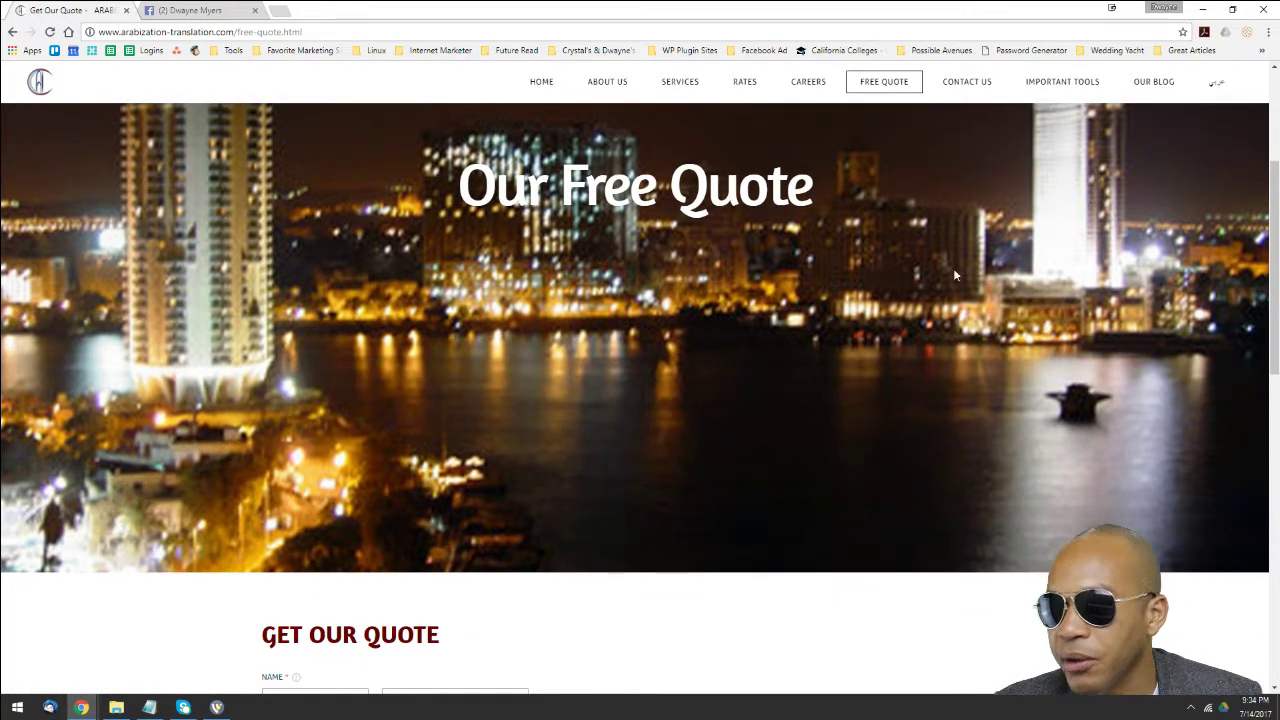
Step: Examine the Get Our Quote form's fields, from the name entry through file upload and comment down to the footer
scroll(195, 300, "down", 3)
scroll(190, 356, "up", 1)
scroll(190, 356, "down", 5)
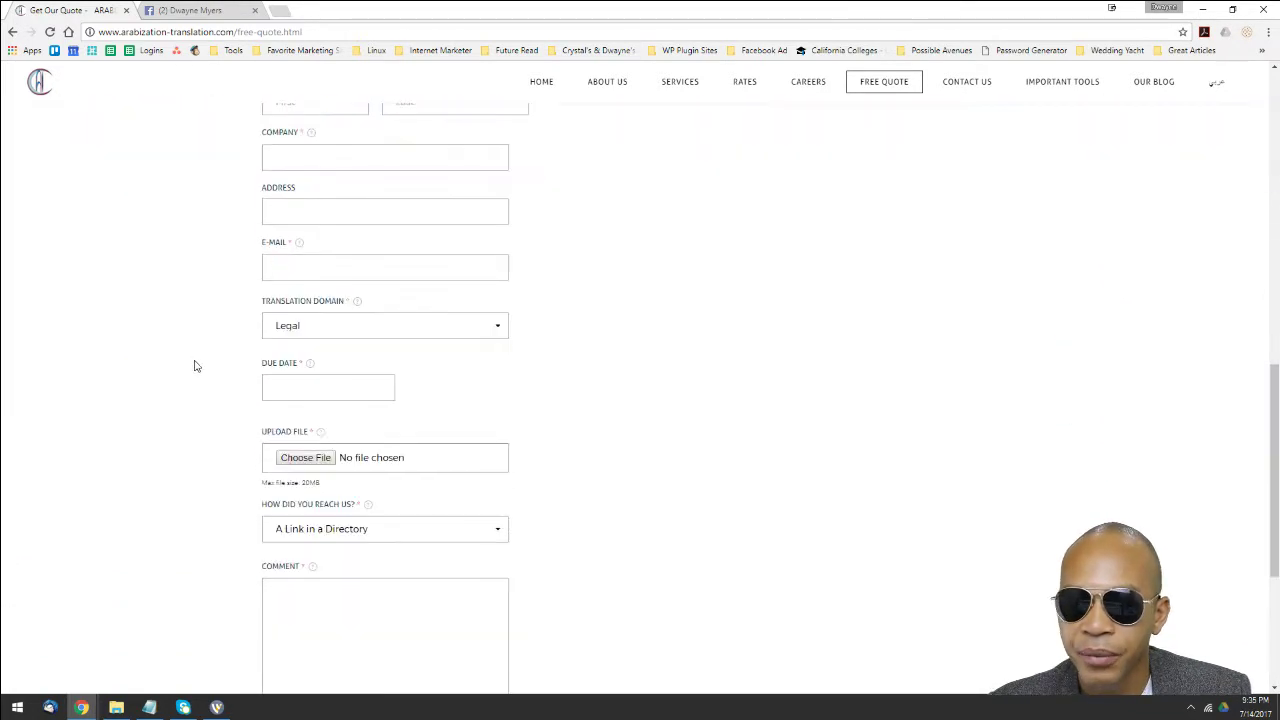
scroll(195, 366, "up", 1)
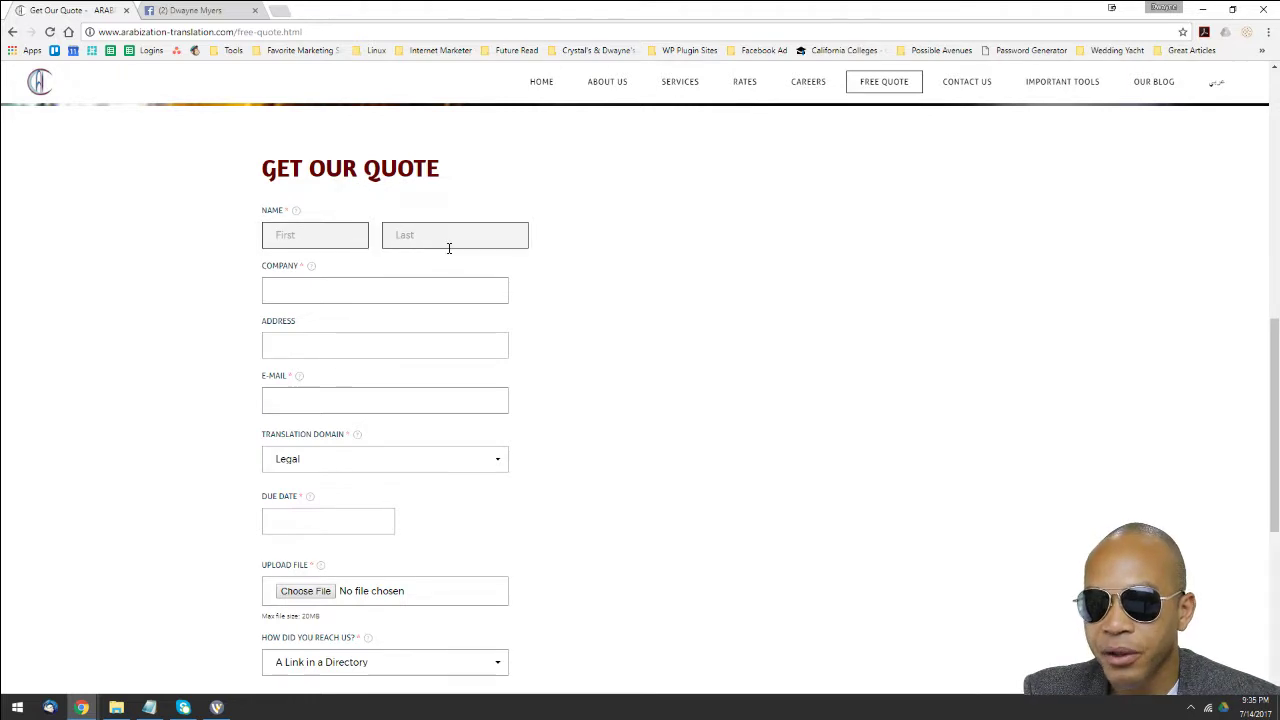
scroll(449, 250, "down", 2)
scroll(449, 251, "down", 3)
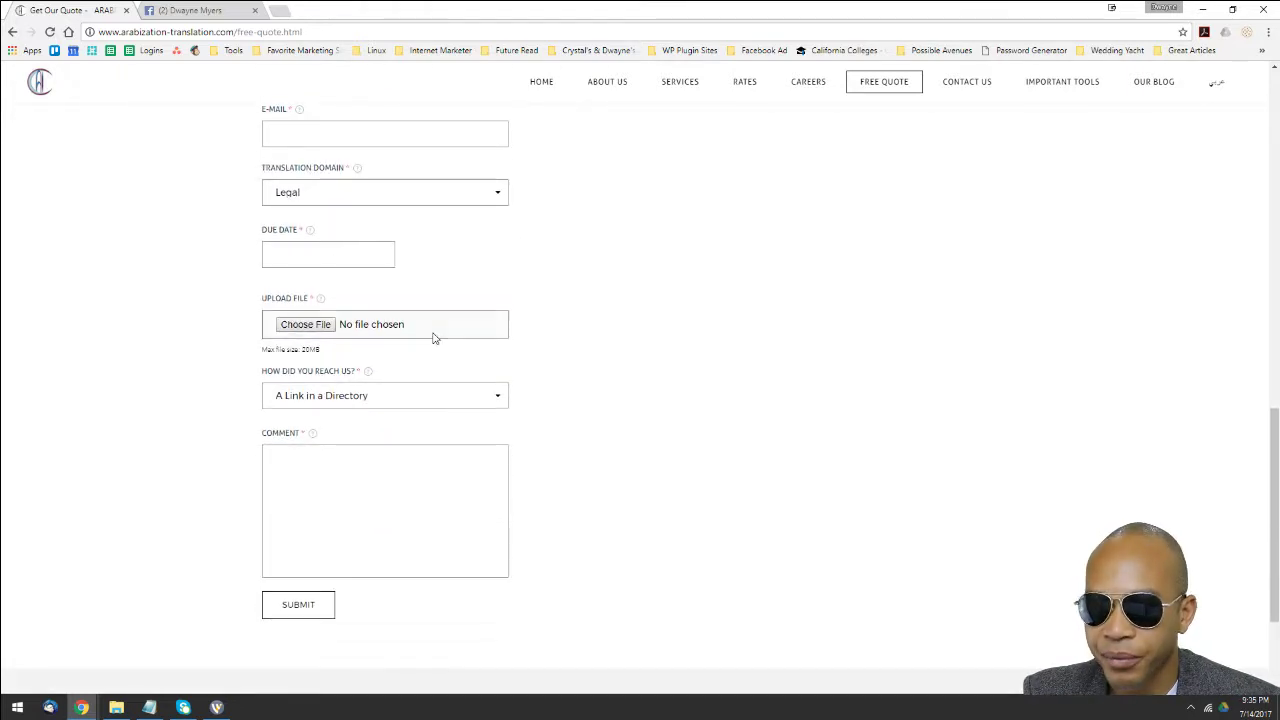
scroll(430, 349, "down", 1)
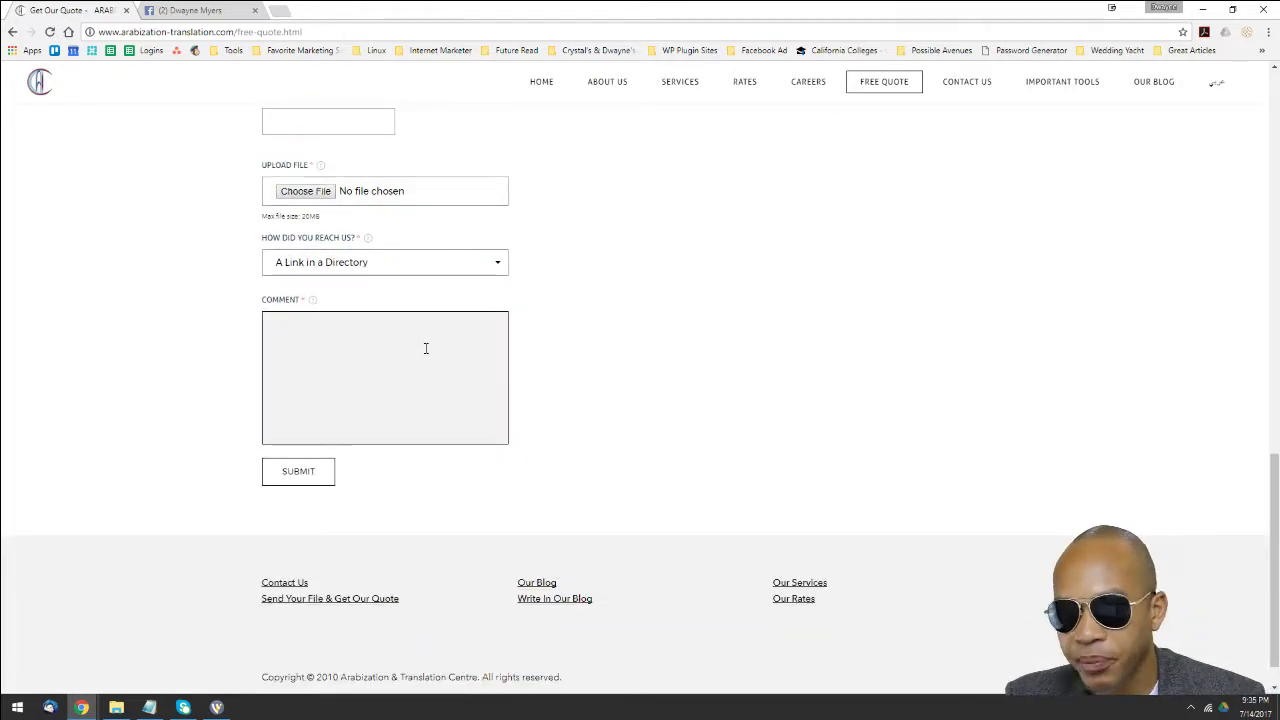
Step: Review the Free Quote page again around the bottom of its banner and the start of the form
scroll(551, 246, "up", 6)
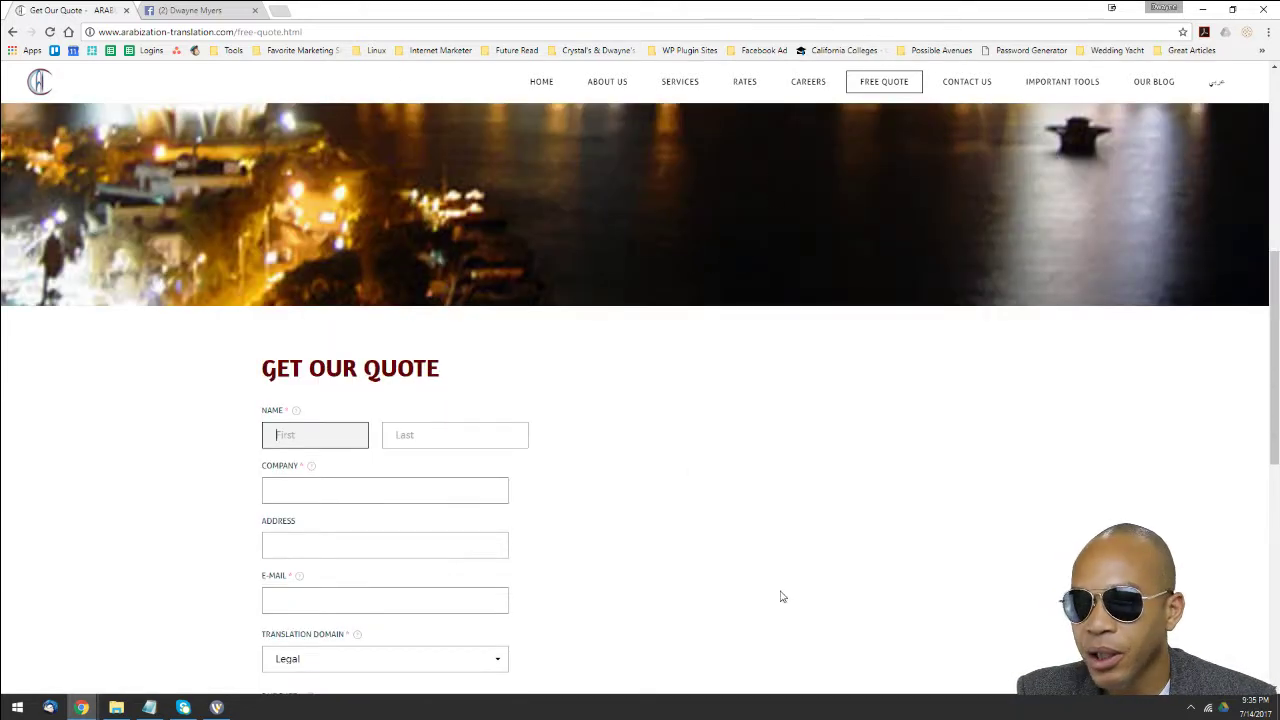
scroll(843, 517, "down", 3)
scroll(733, 284, "up", 1)
scroll(710, 290, "up", 3)
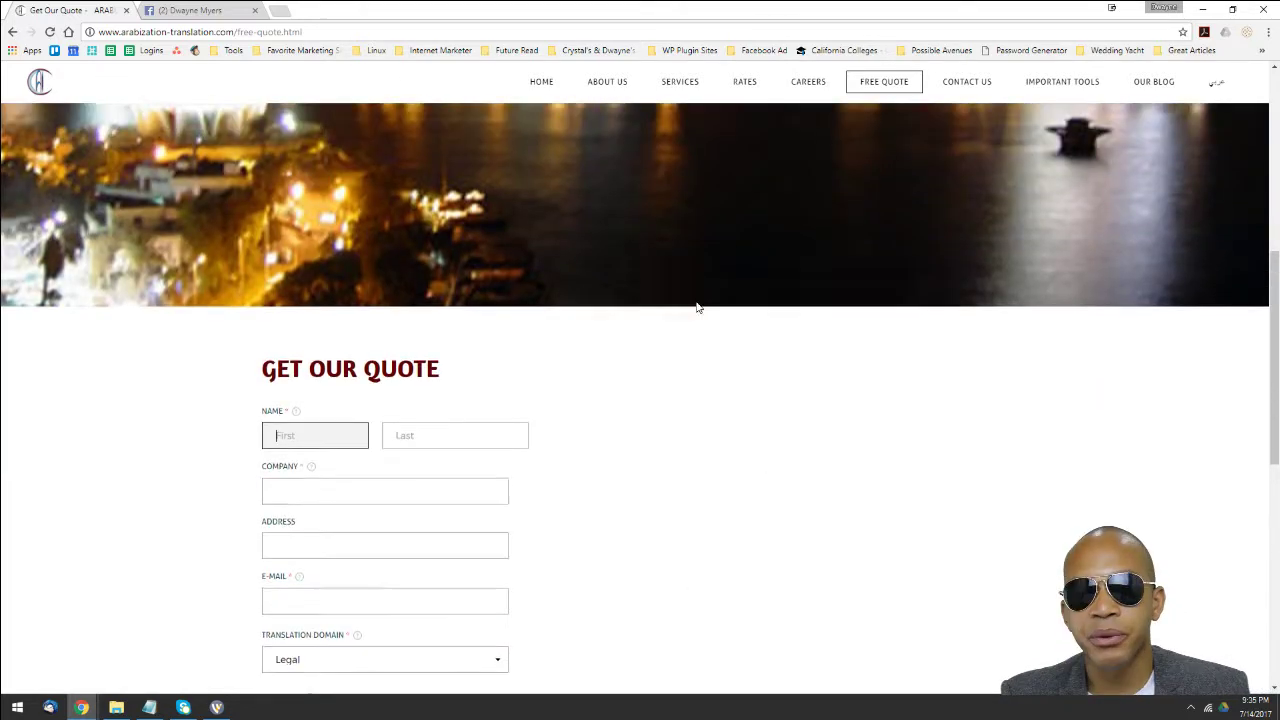
scroll(240, 226, "down", 2)
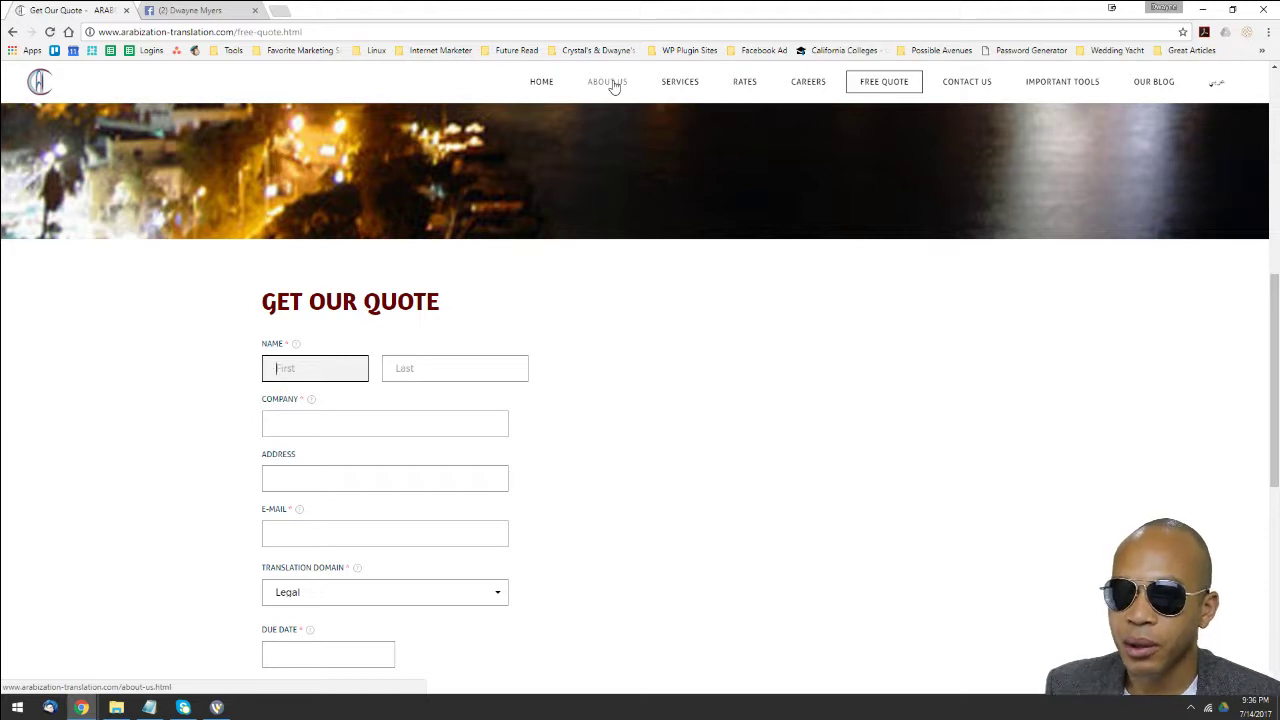
Step: Open the website's Contact Us page and view its Get In Touch banner down to the Contact Details heading
left_click(983, 82)
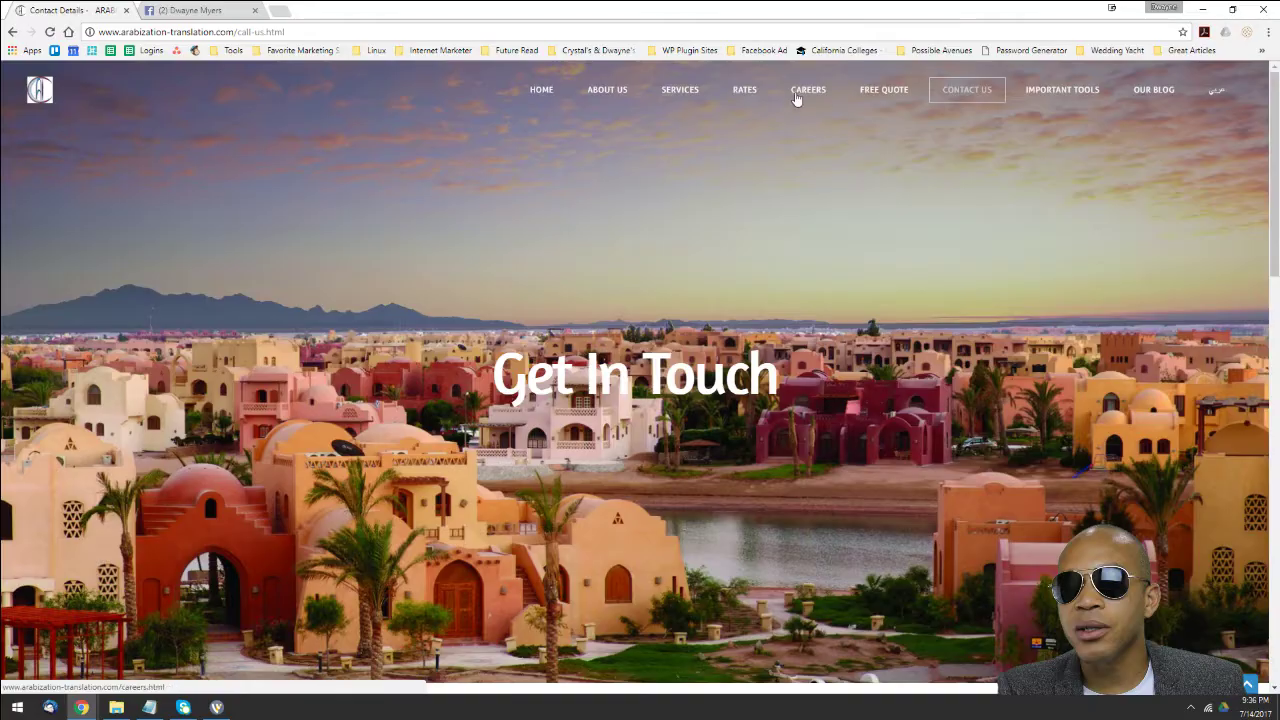
scroll(782, 120, "down", 3)
scroll(780, 150, "up", 2)
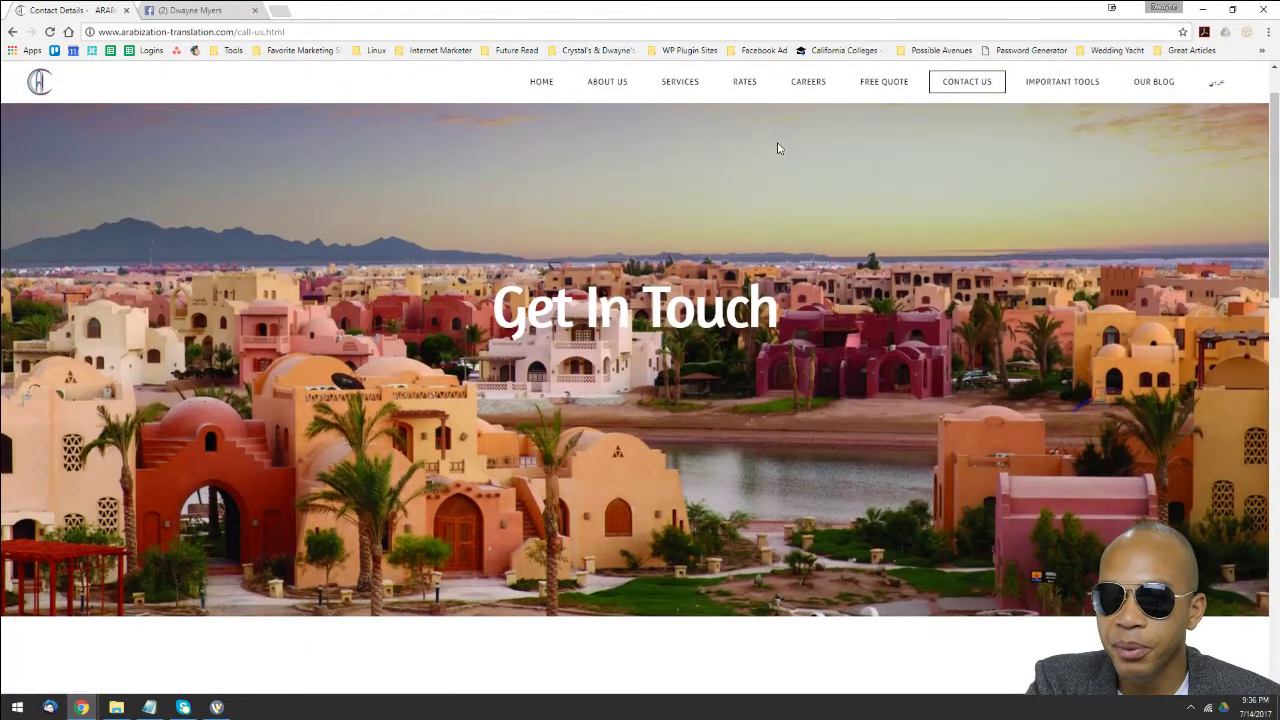
scroll(778, 155, "up", 1)
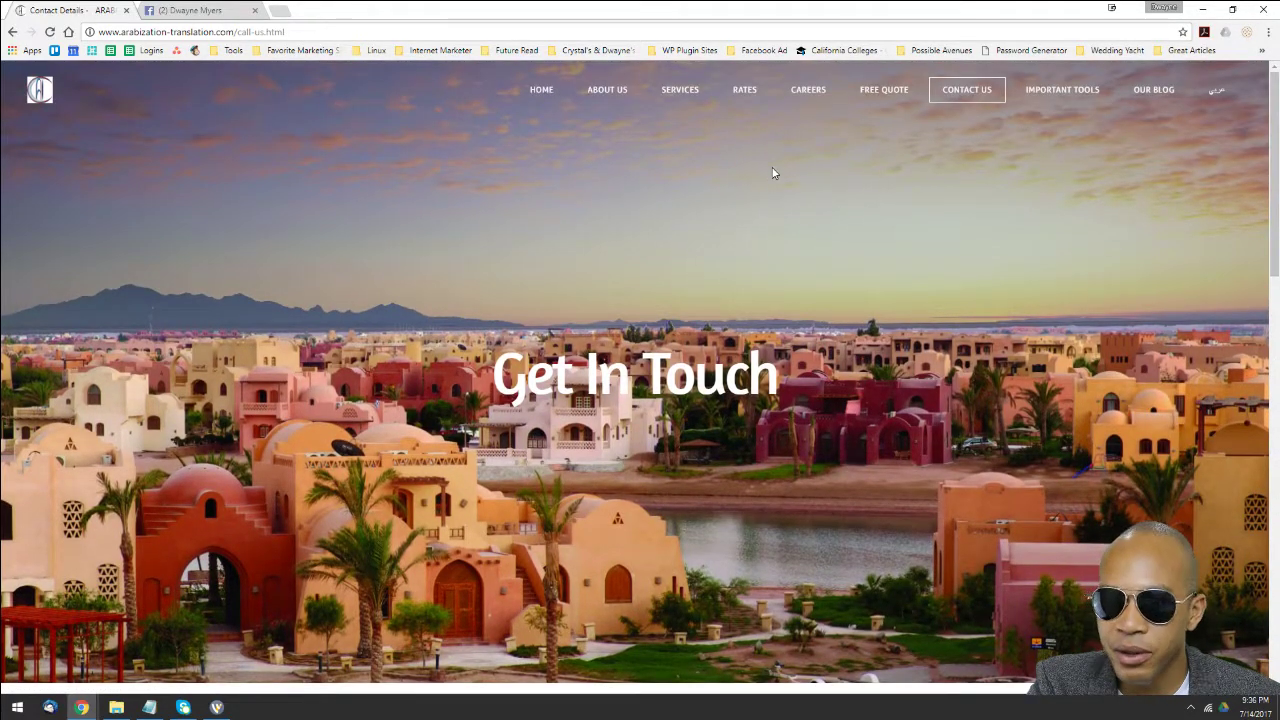
scroll(770, 176, "down", 4)
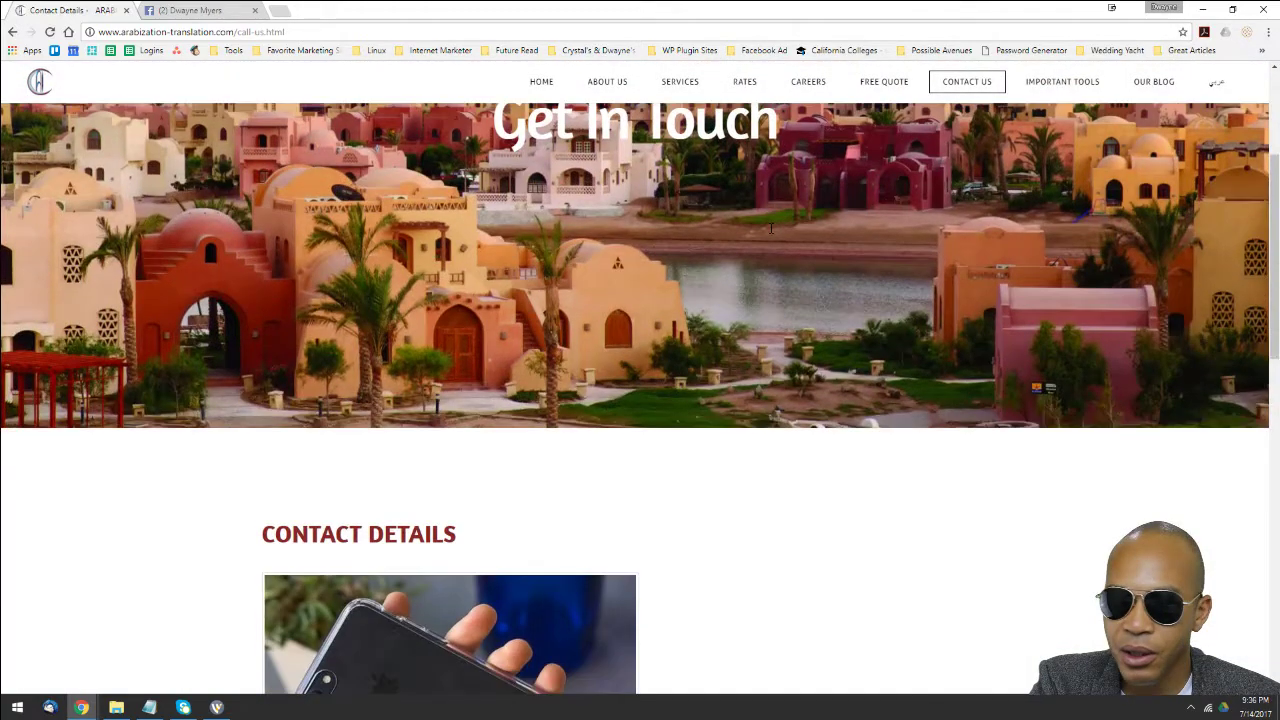
scroll(760, 231, "up", 2)
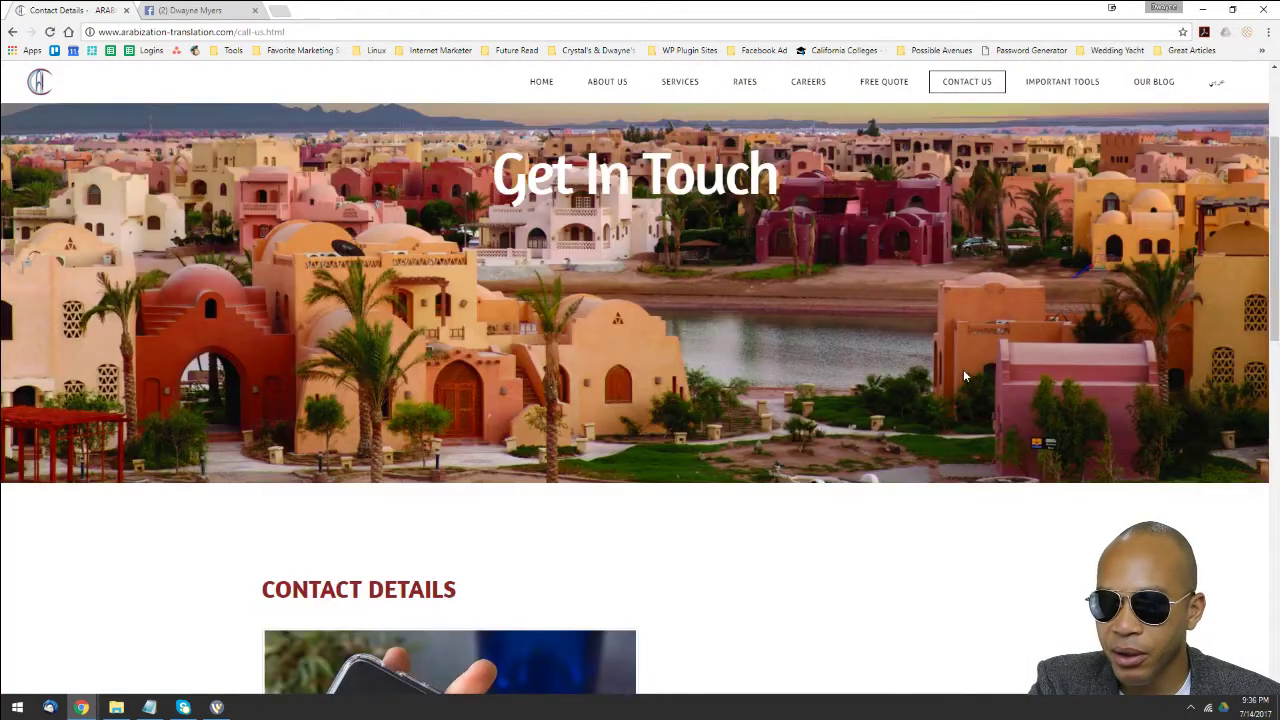
Step: Read the Contact Details section, from the Call Us image through the e-mail, website, Skype and address entries
scroll(963, 372, "down", 1)
scroll(800, 440, "down", 2)
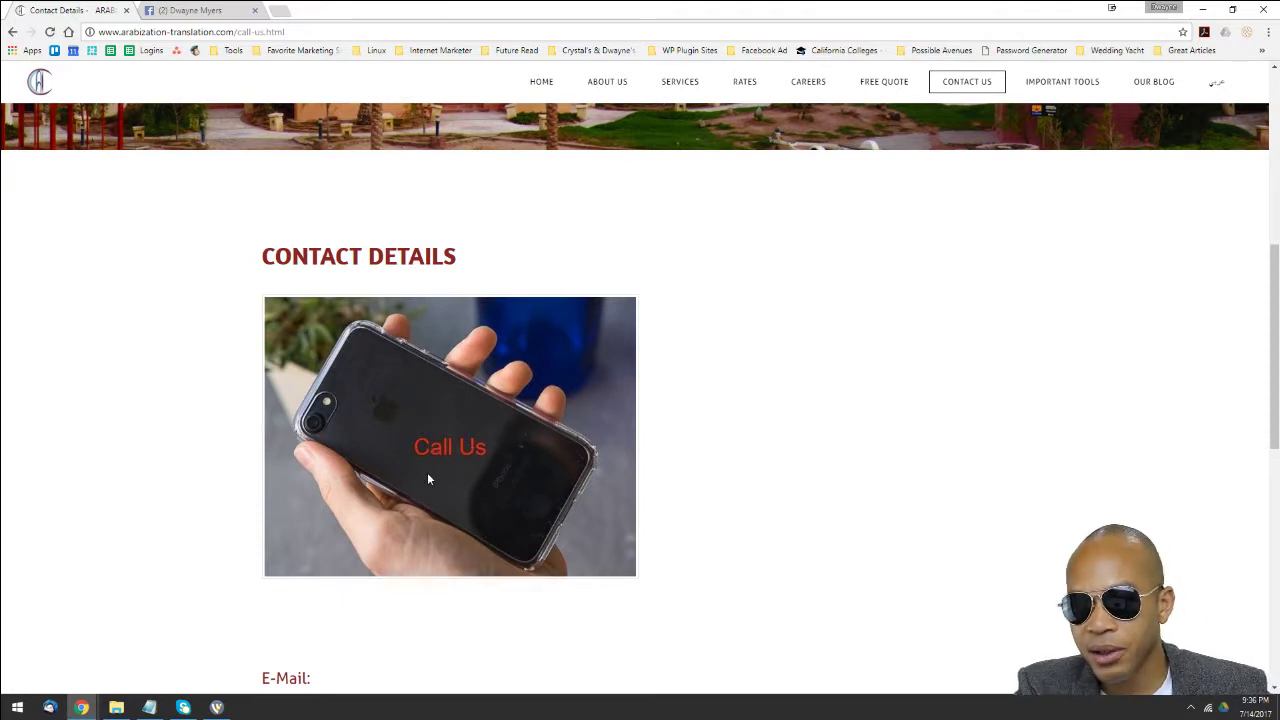
scroll(447, 457, "down", 2)
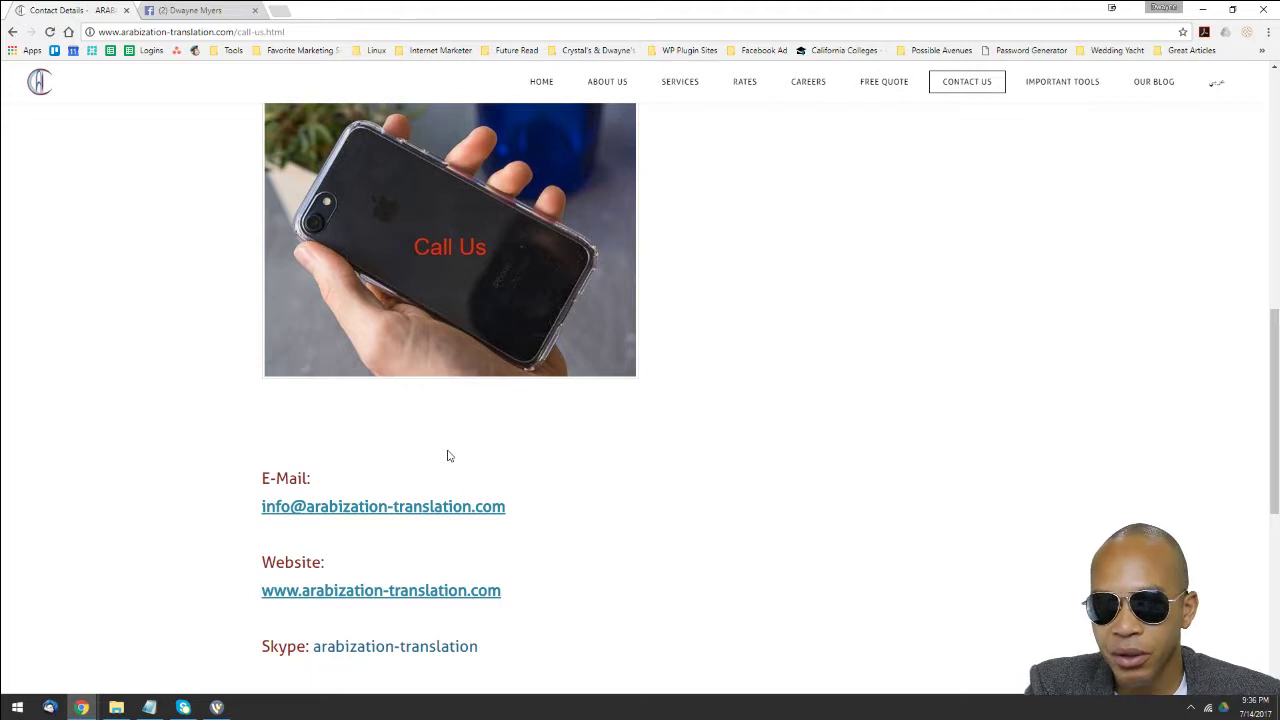
scroll(447, 457, "down", 1)
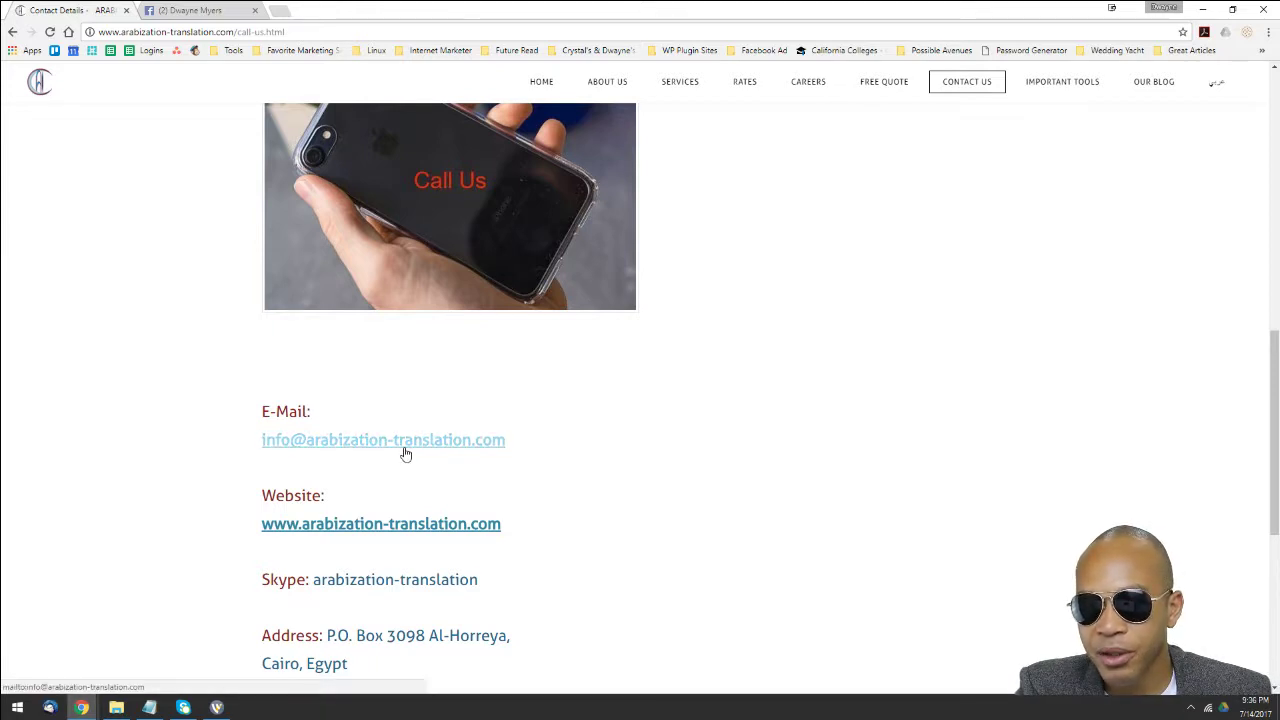
scroll(503, 451, "down", 1)
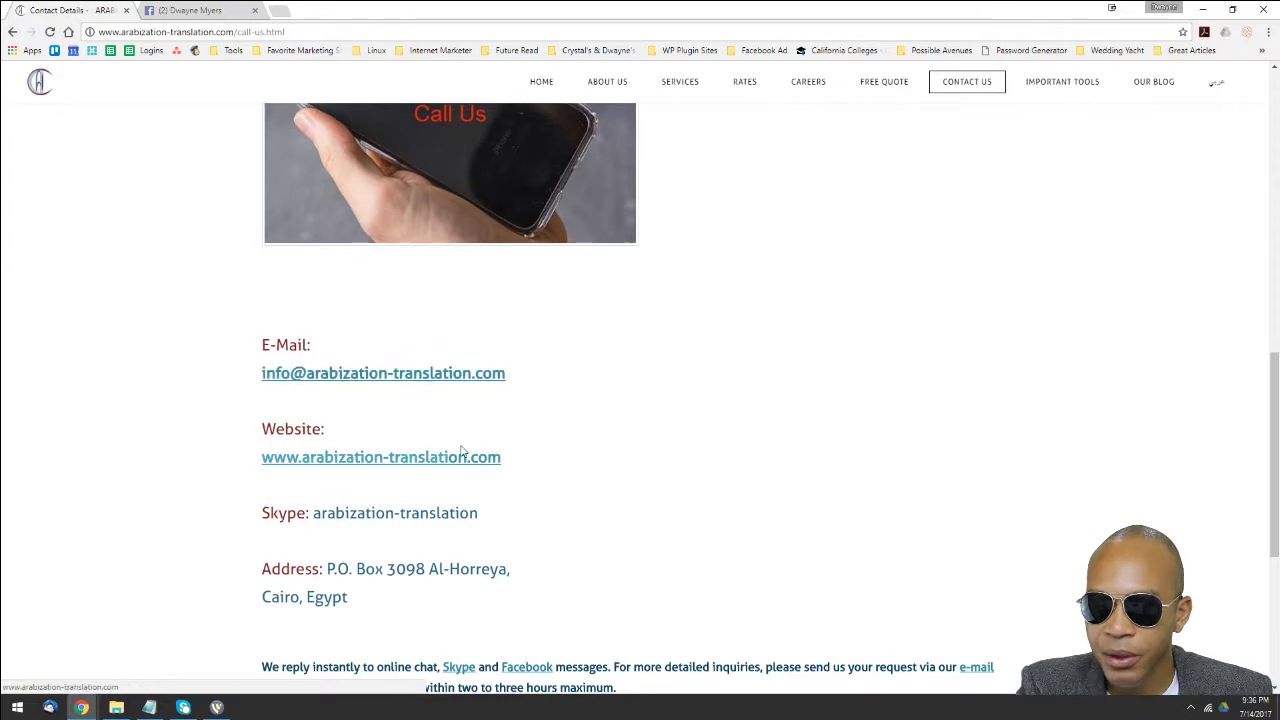
scroll(463, 451, "down", 1)
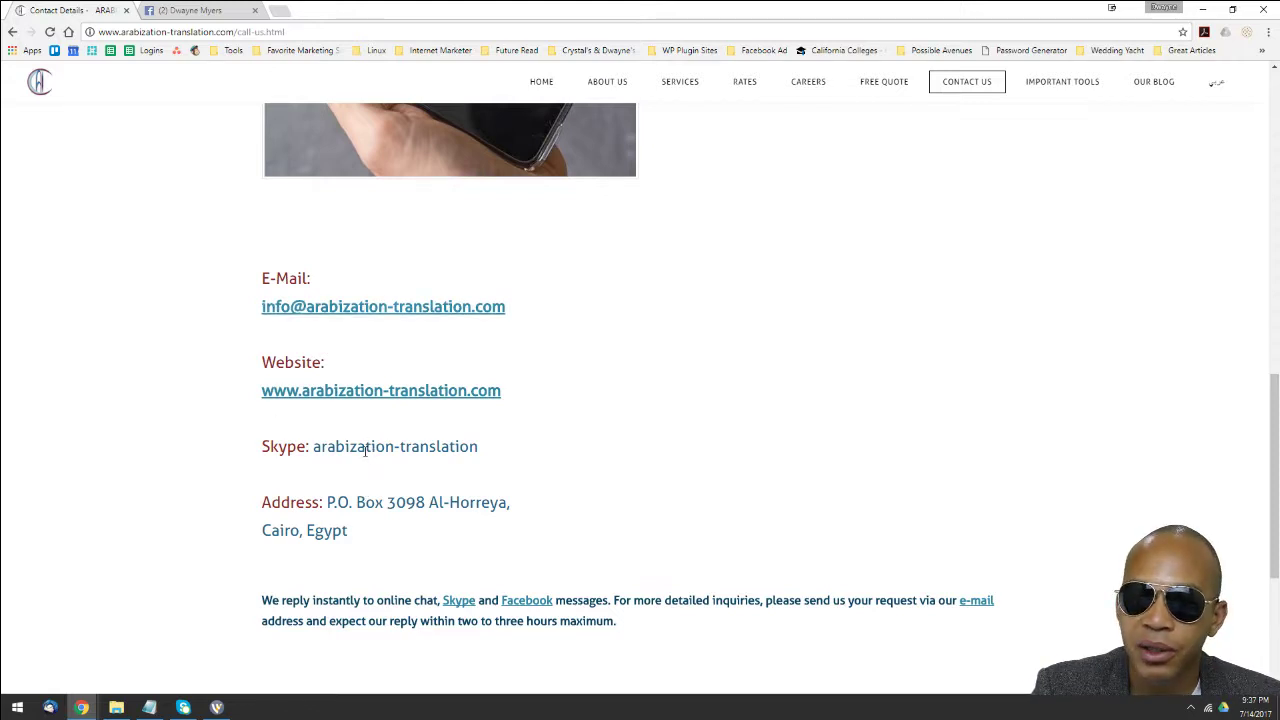
Step: Check Skype briefly, and highlight parts of the address and the instant-reply text on the contact page while reading them
left_click(182, 707)
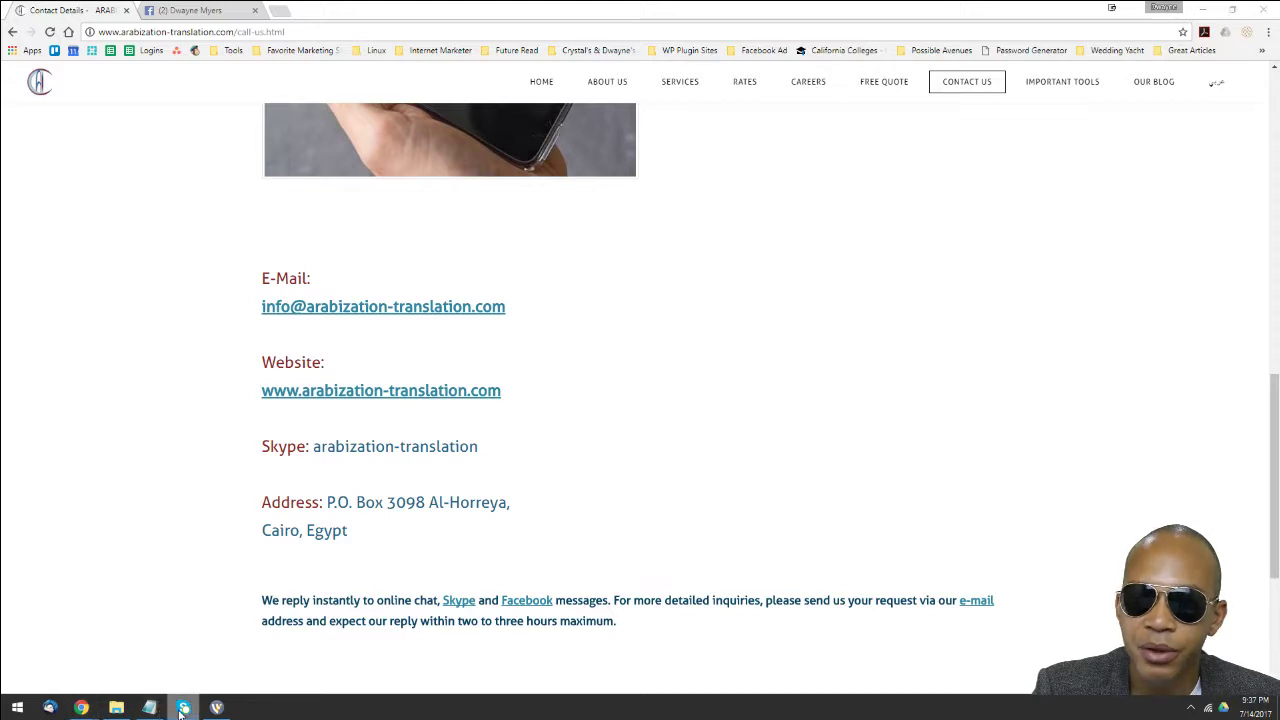
mouse_move(2, 156)
left_mouse_down()
mouse_move(811, 137)
mouse_move(785, 175)
mouse_move(2, 150)
left_mouse_up()
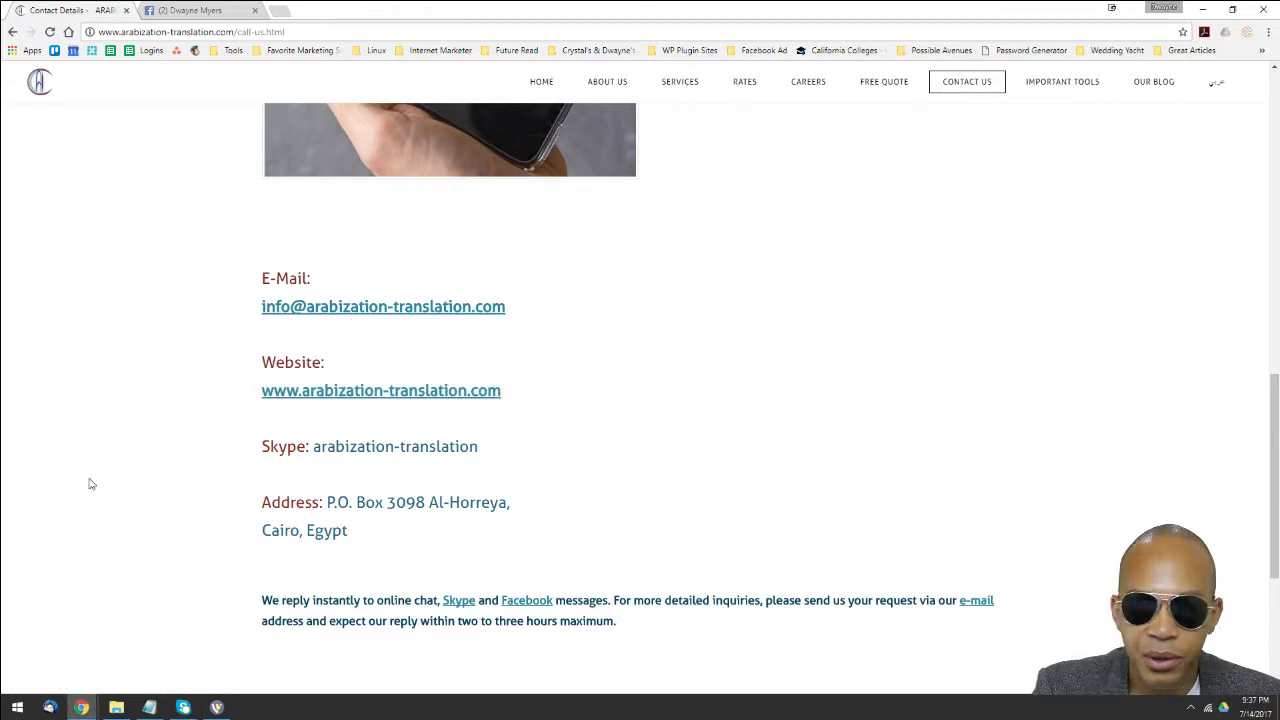
left_click_drag(337, 502, 510, 502)
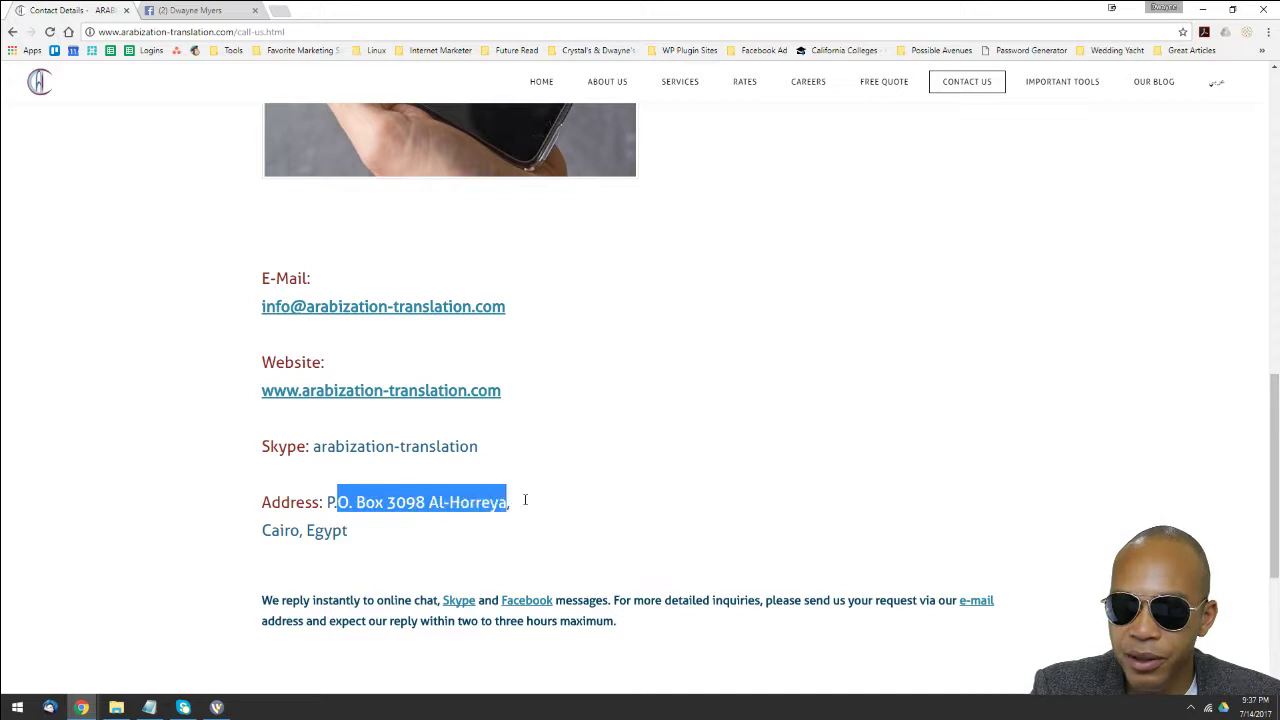
left_click(320, 551)
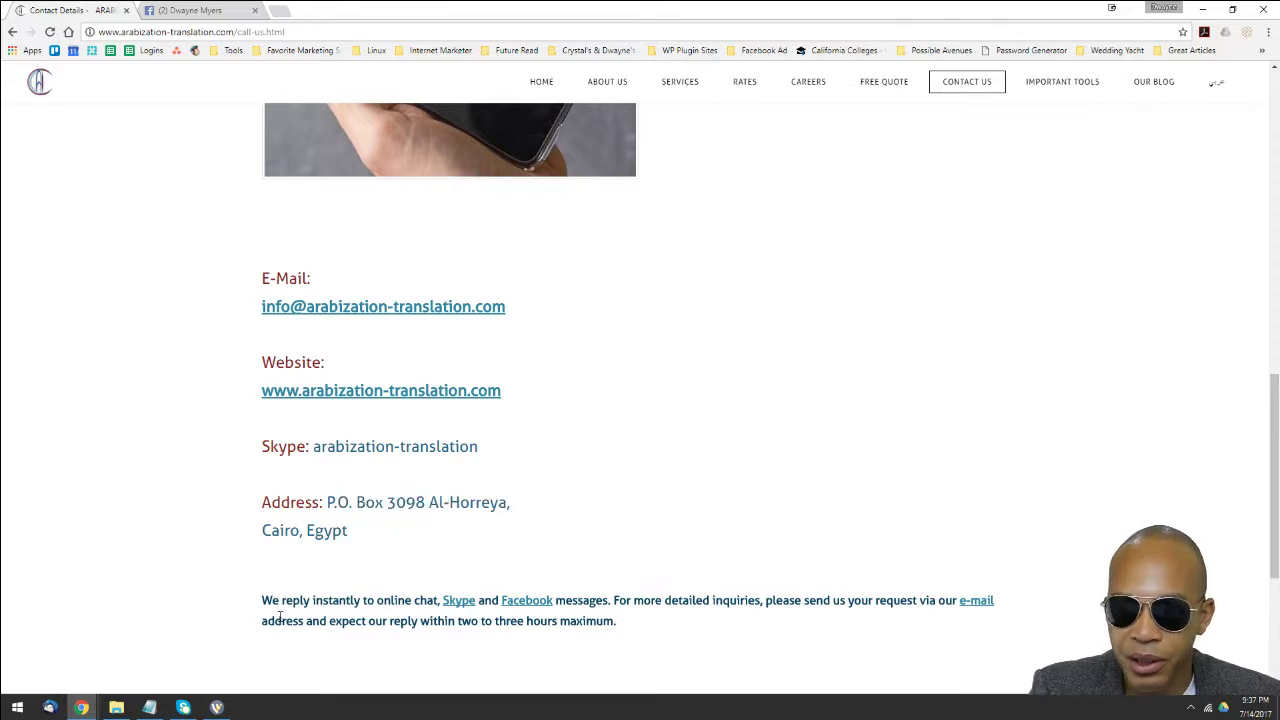
left_click_drag(332, 600, 395, 601)
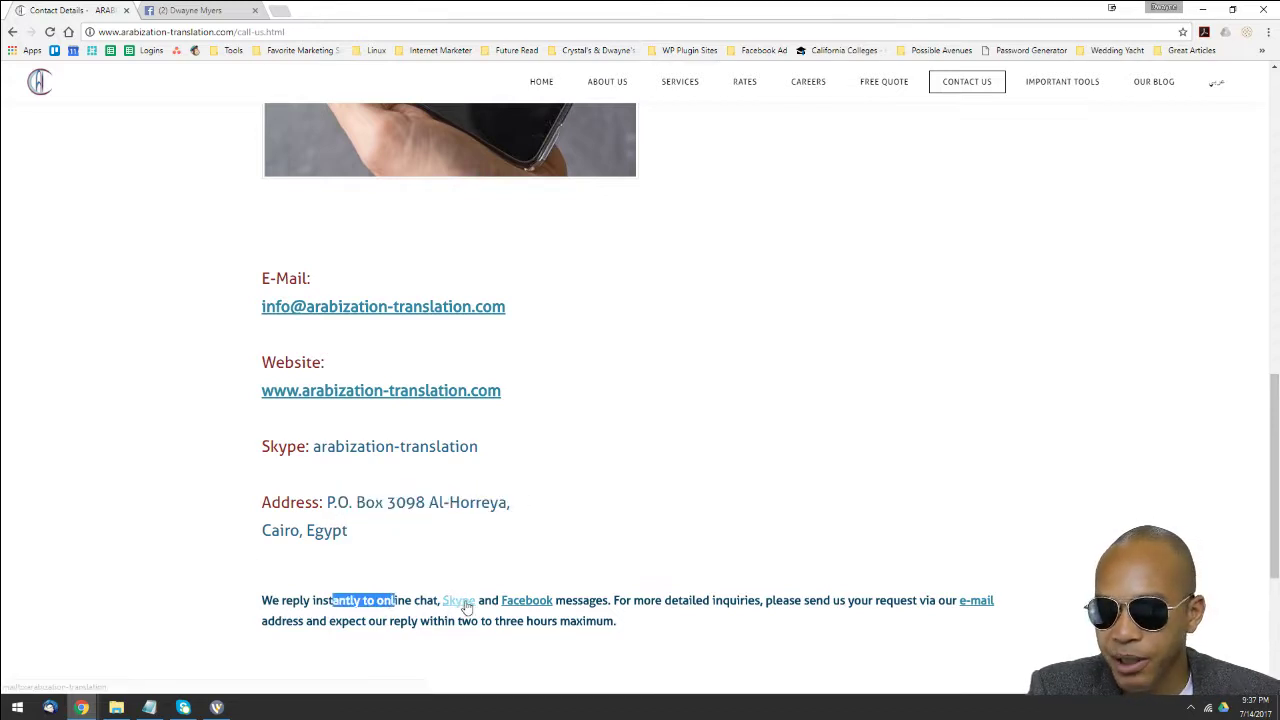
scroll(466, 607, "down", 1)
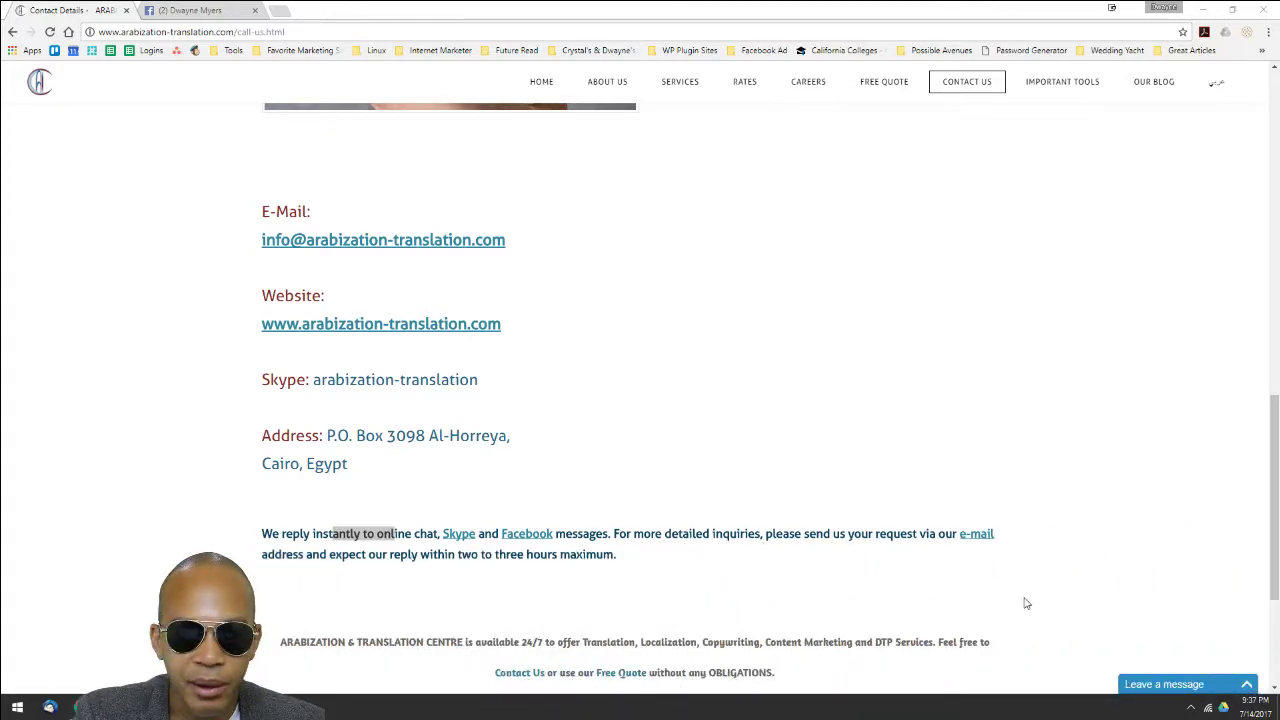
Step: Open, minimize and reopen the Leave a message chat form to examine its notice and input fields
left_click(1190, 684)
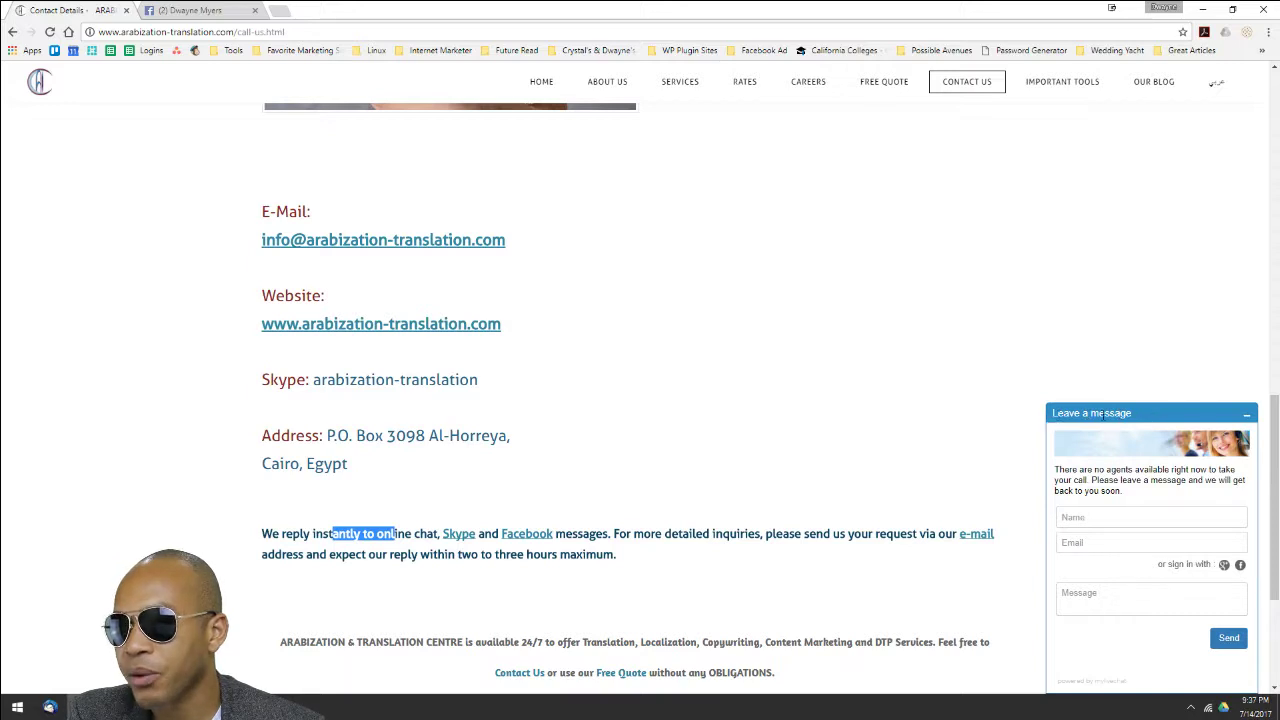
left_click(1246, 414)
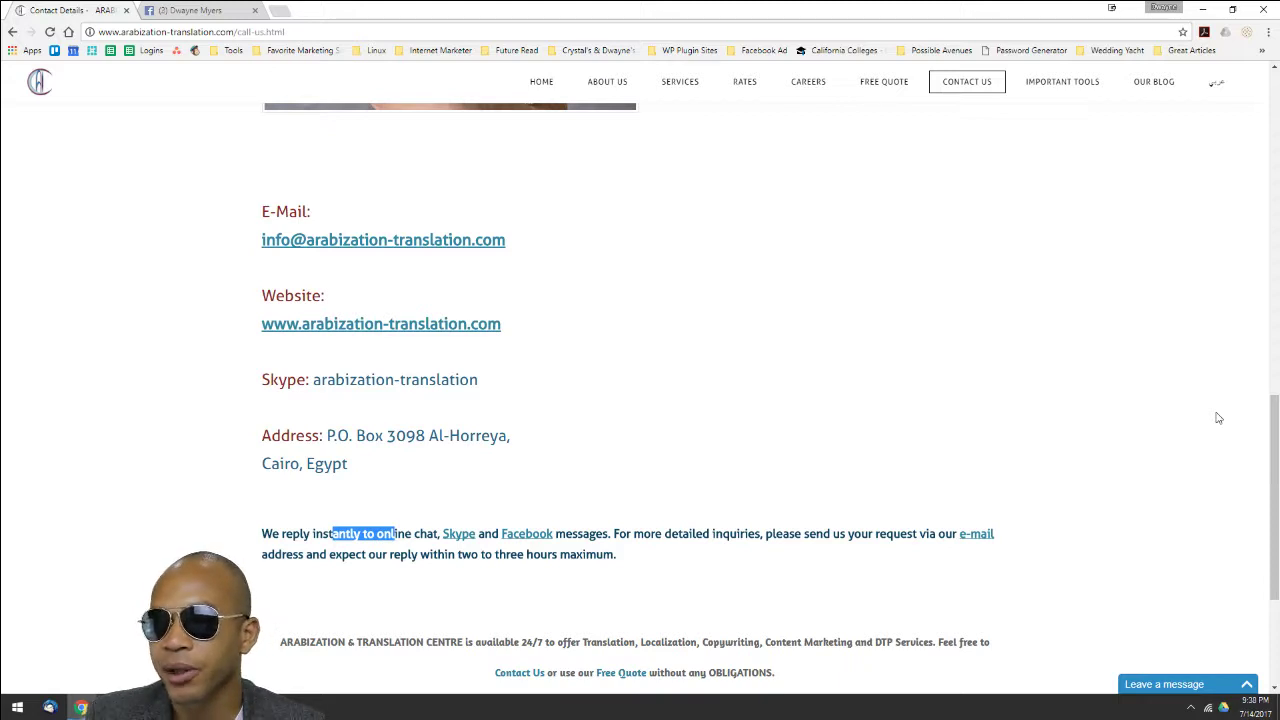
left_click(714, 428)
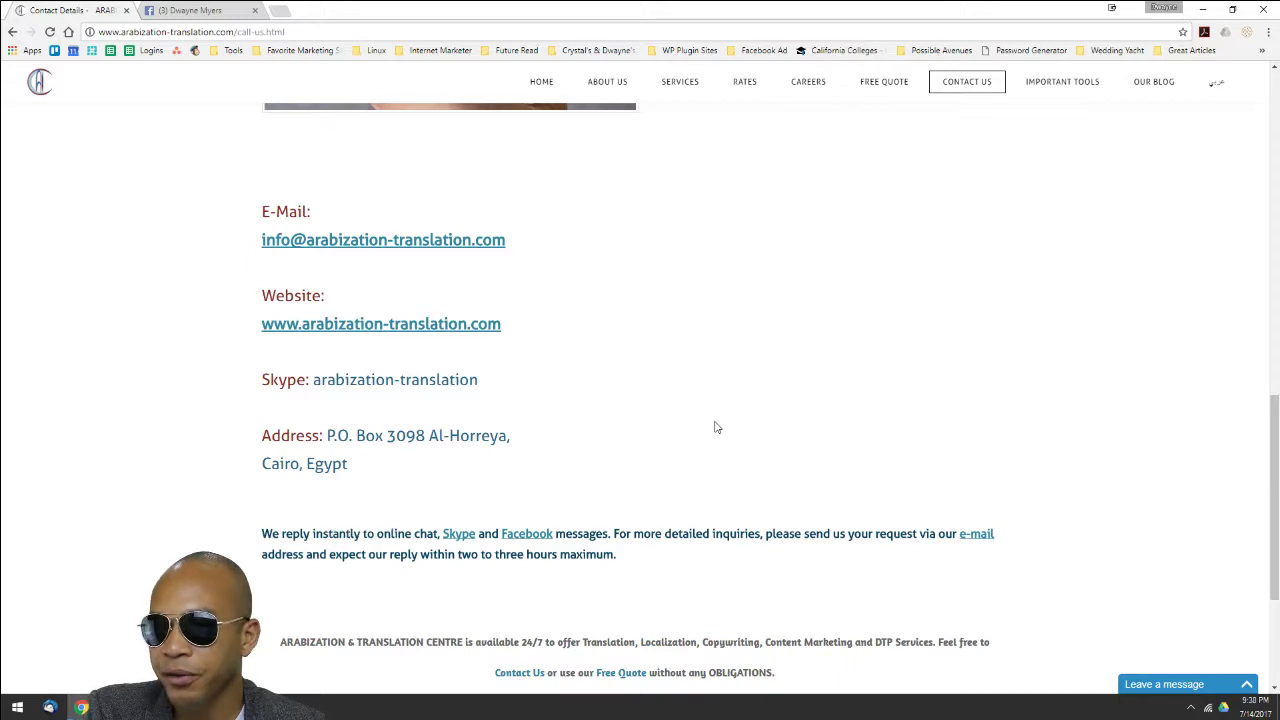
left_click(1228, 686)
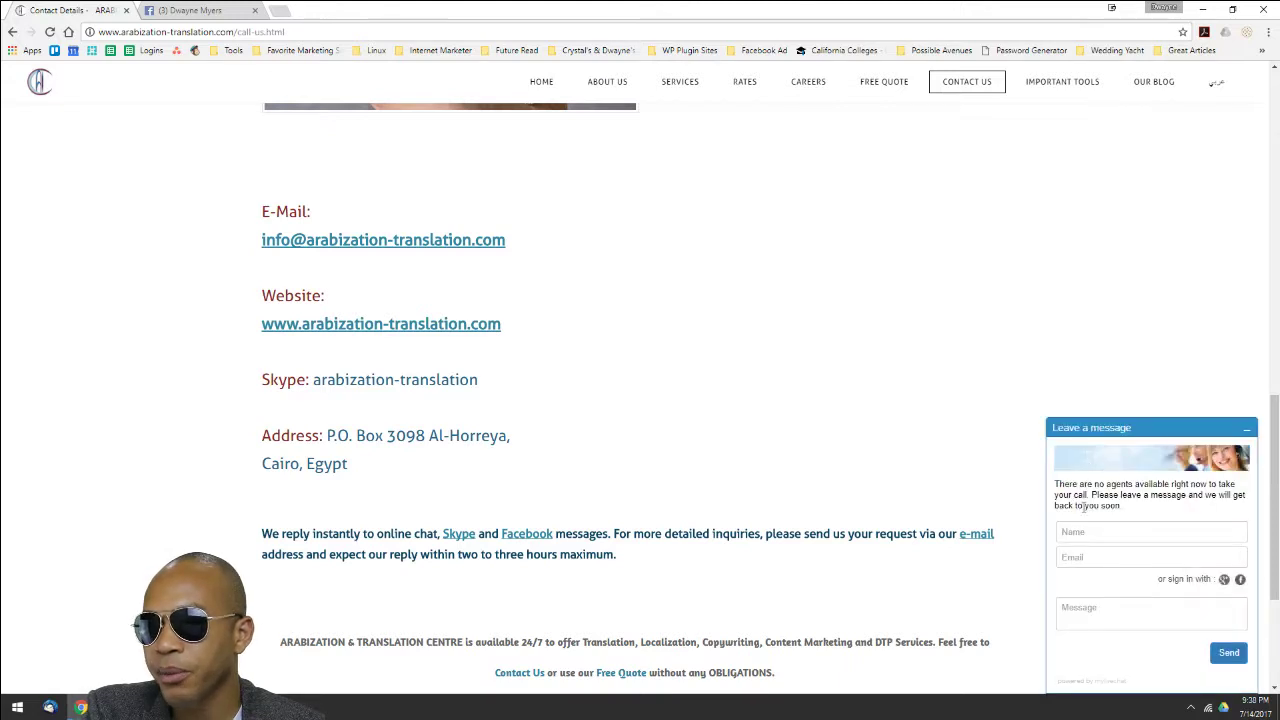
left_click(1102, 427)
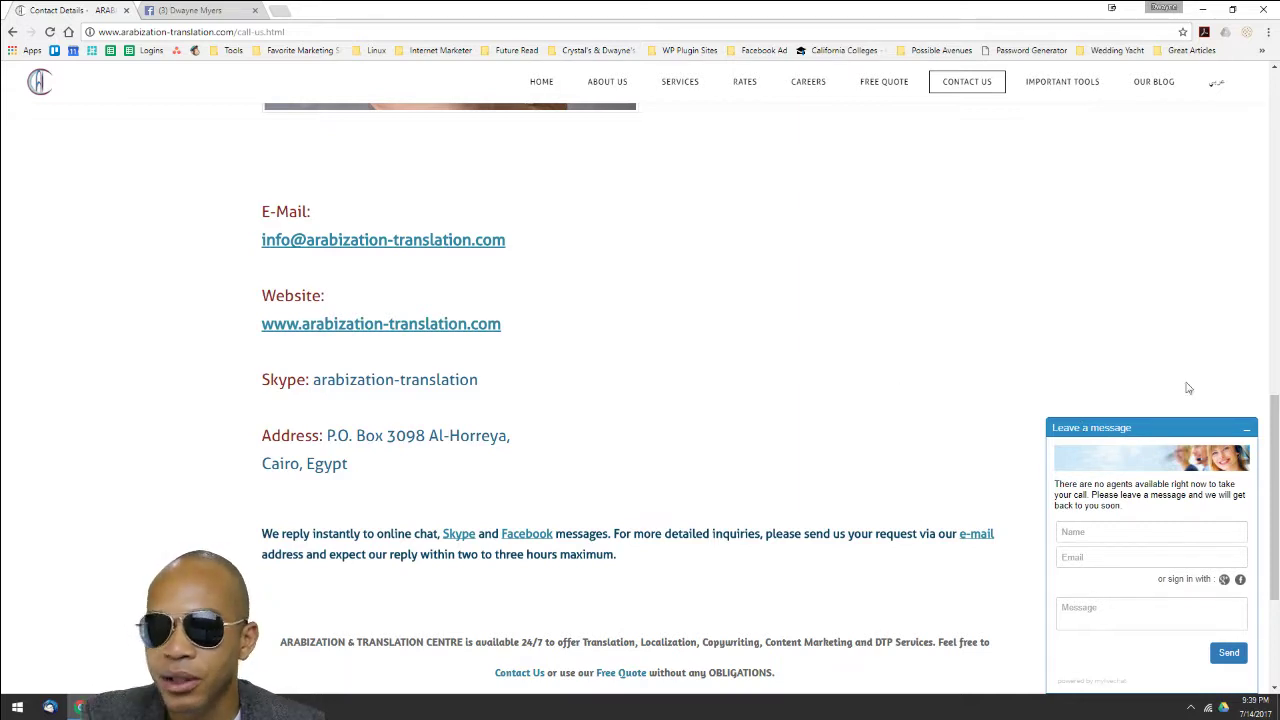
Step: Review the contact page's reply-time text, availability statement and footer links, and return to the contact entries
scroll(771, 480, "down", 2)
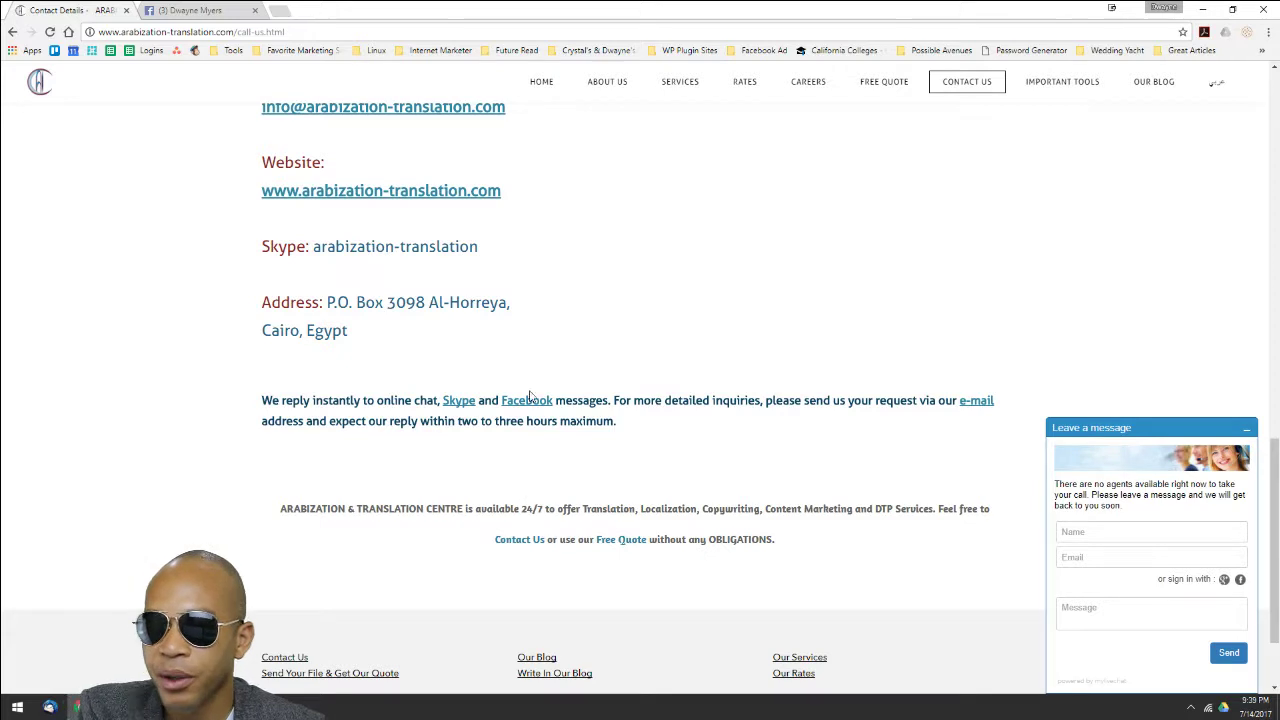
scroll(552, 352, "down", 2)
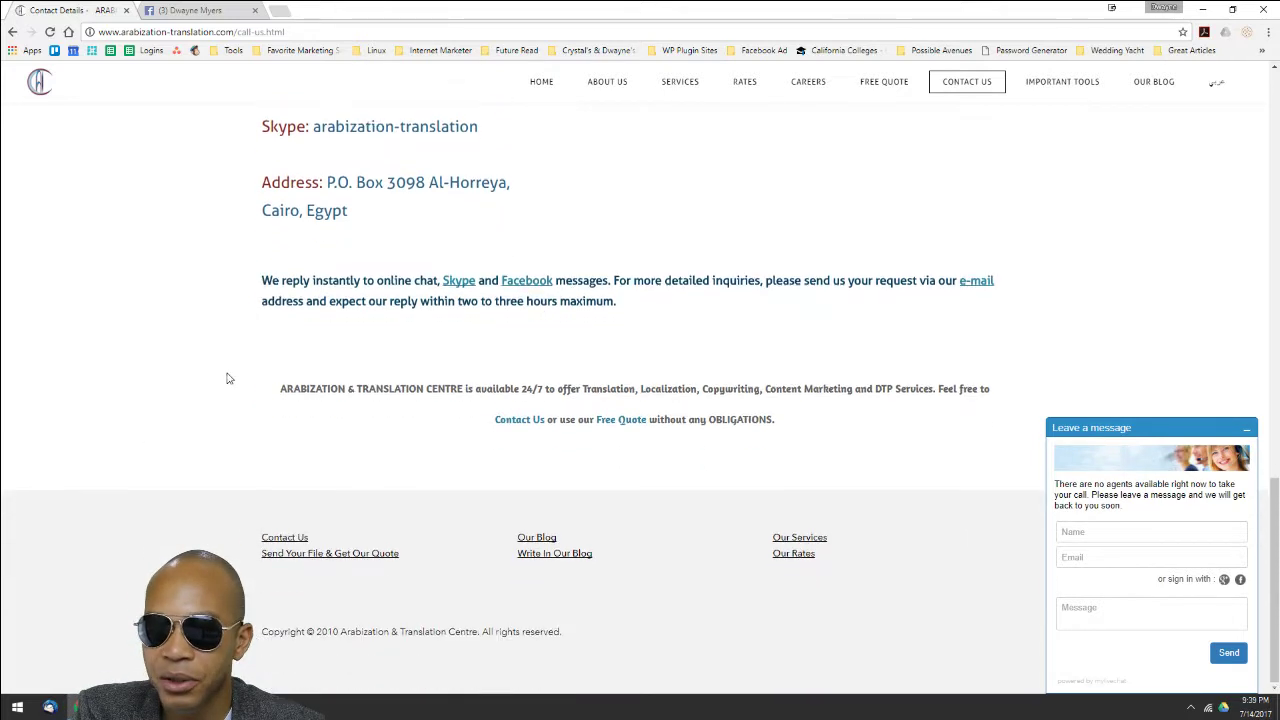
scroll(623, 360, "up", 4)
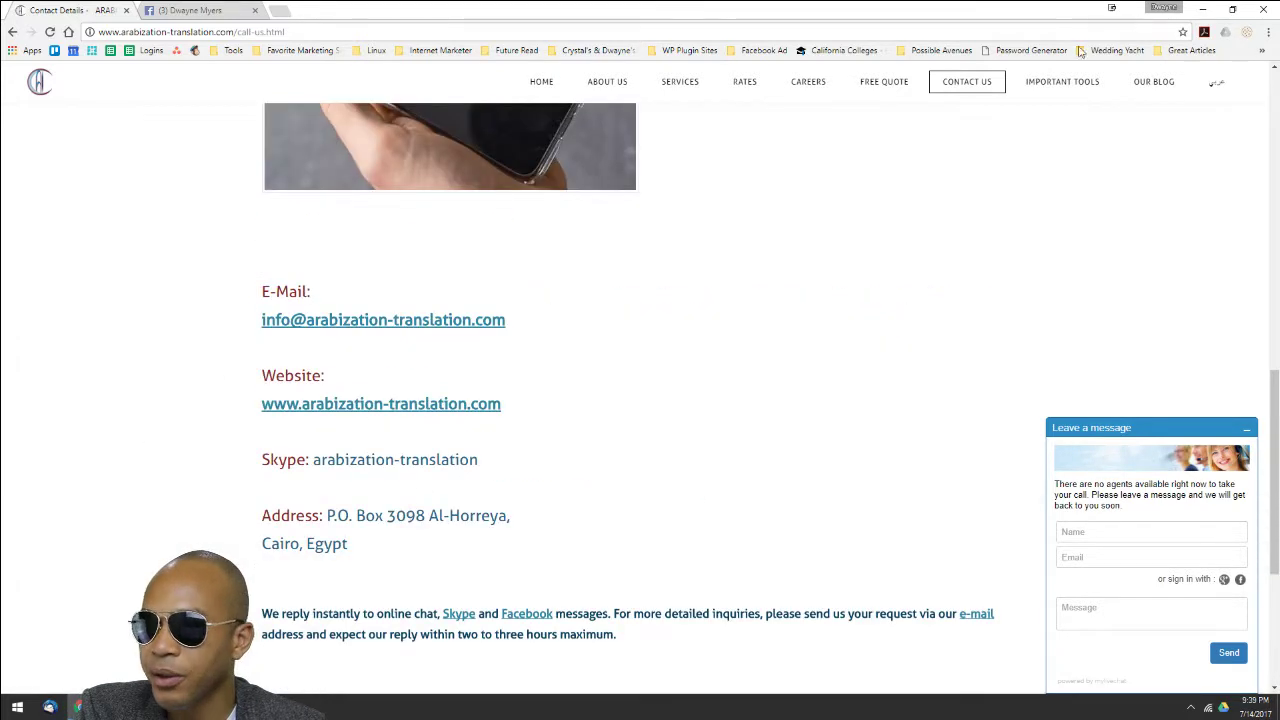
Step: Open the website's Important Tools page and view its Translators' Tools banner and the start of Important Resources
left_click(1080, 84)
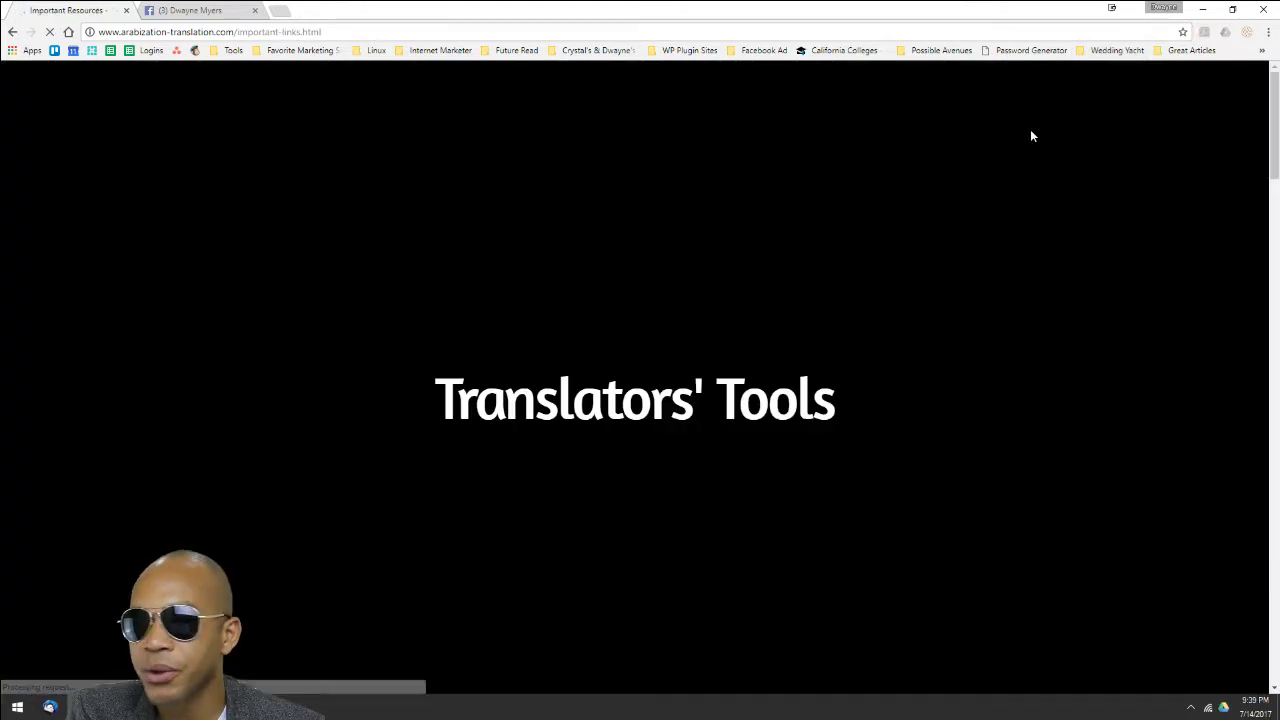
scroll(975, 195, "down", 1)
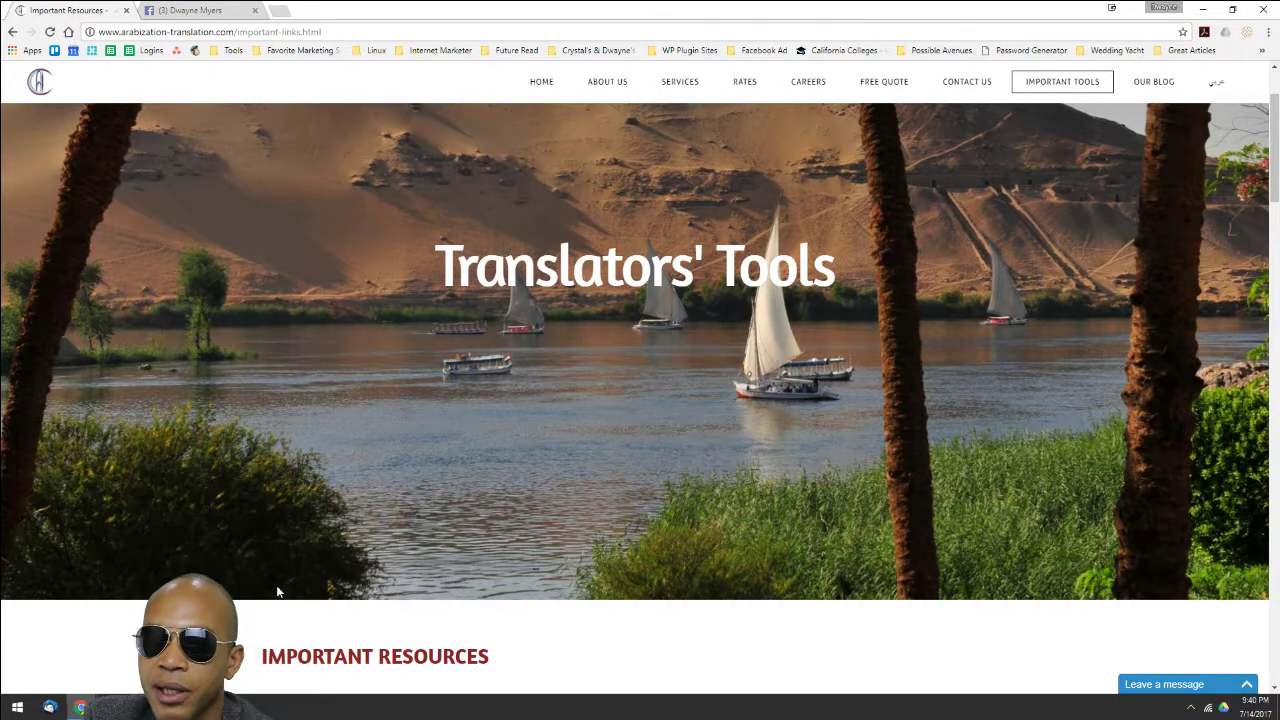
scroll(374, 539, "down", 1)
scroll(374, 541, "down", 2)
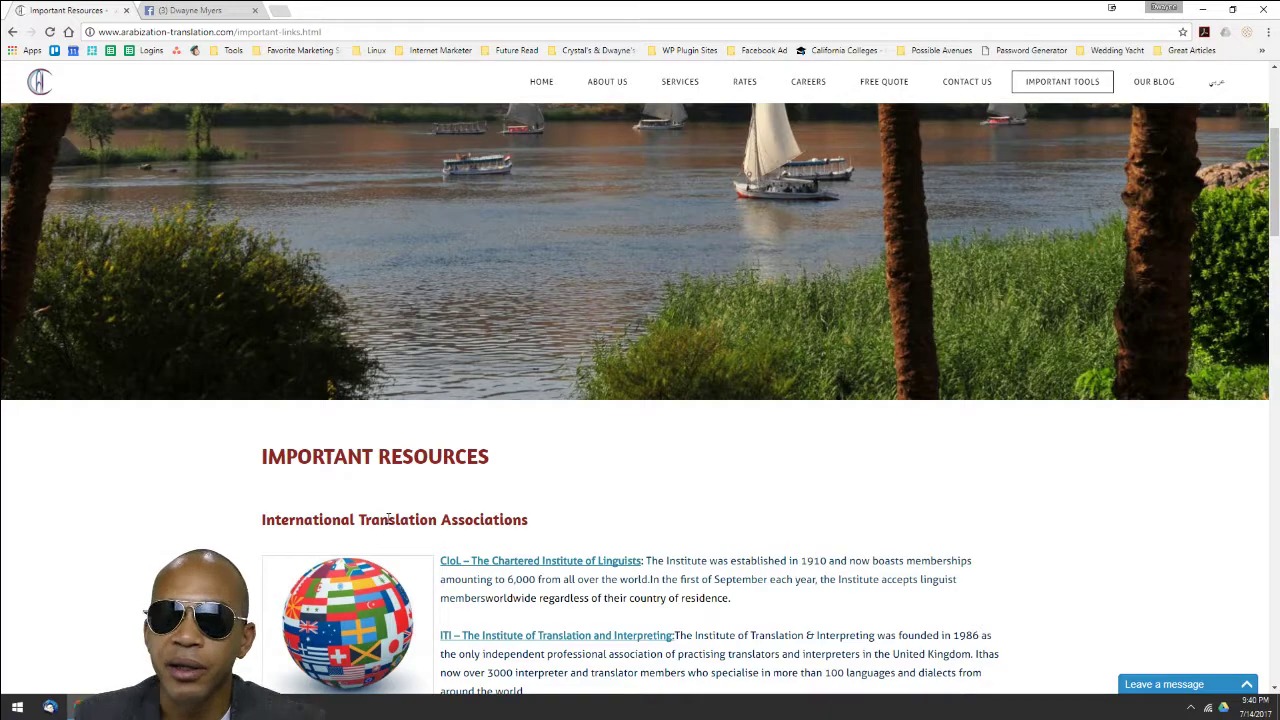
scroll(714, 342, "up", 2)
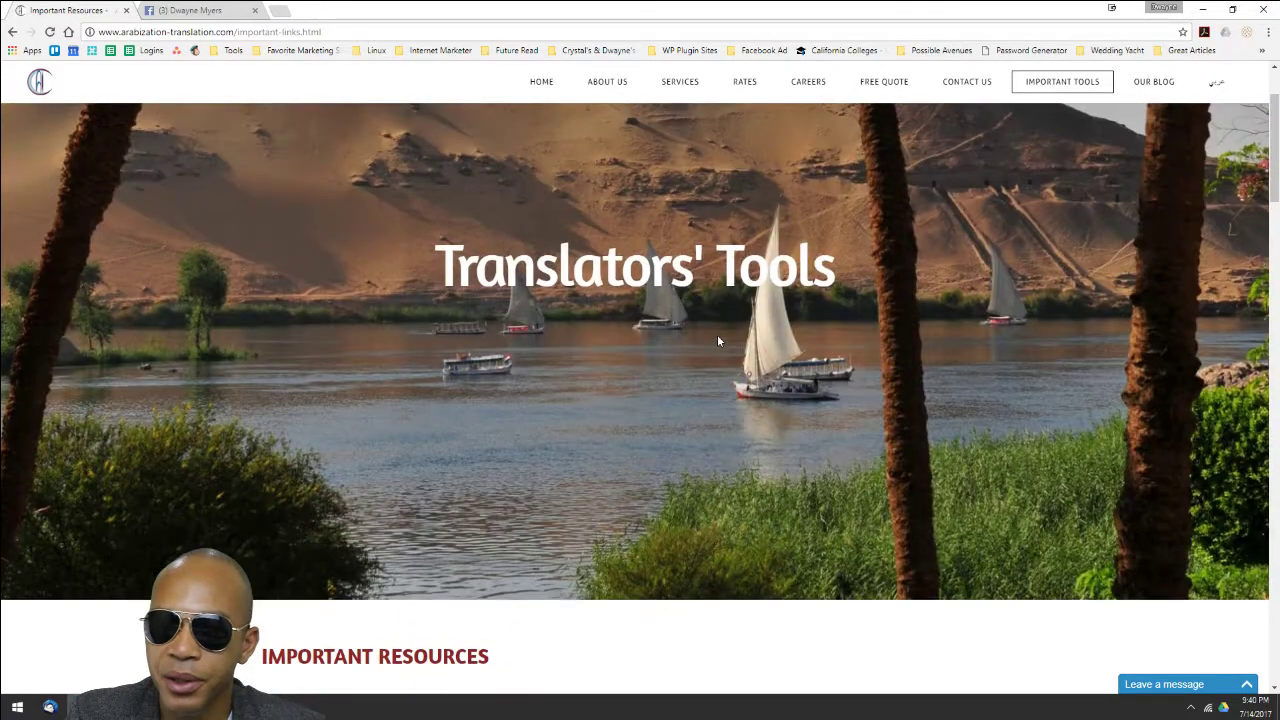
Step: Look through the Important Resources section, from the Translators' Tools banner down to the international association entries
scroll(720, 335, "up", 2)
scroll(686, 441, "down", 3)
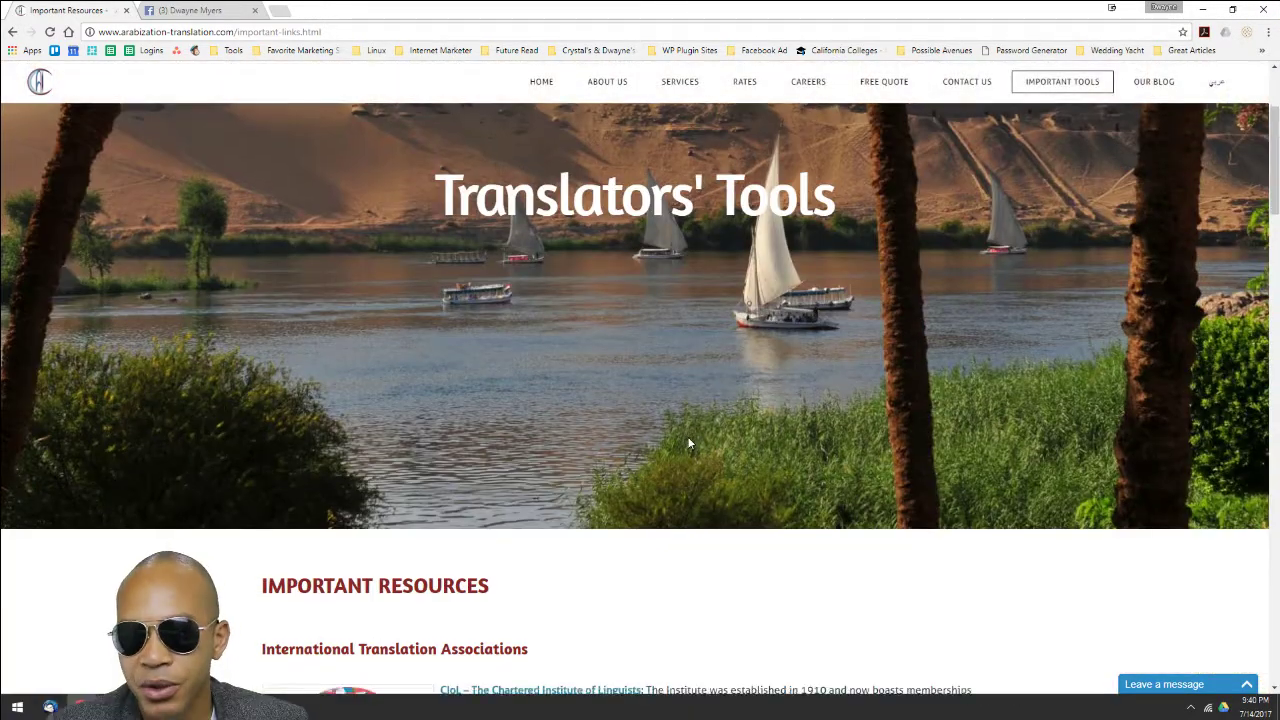
scroll(687, 443, "down", 1)
scroll(766, 225, "down", 4)
scroll(766, 228, "down", 2)
scroll(698, 368, "down", 1)
scroll(698, 365, "down", 1)
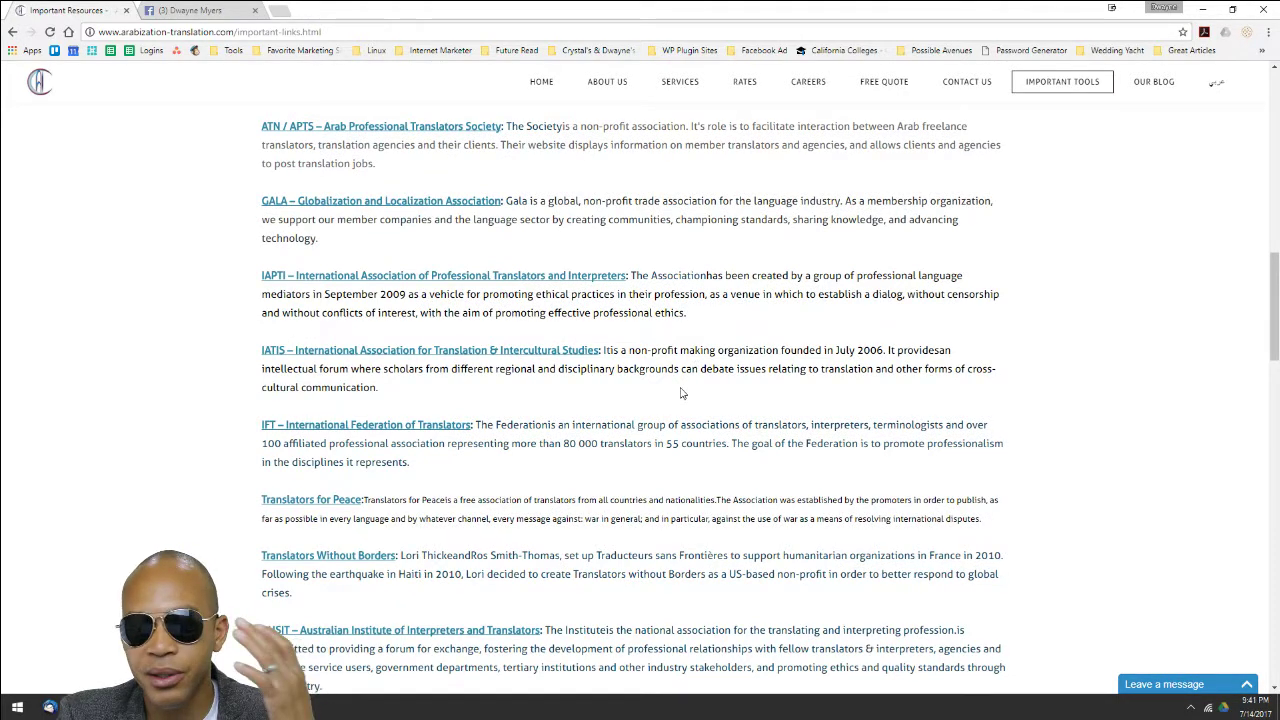
Step: Highlight the full web address of the page, return to the page's banner, and highlight the address's .html ending
left_click(232, 33)
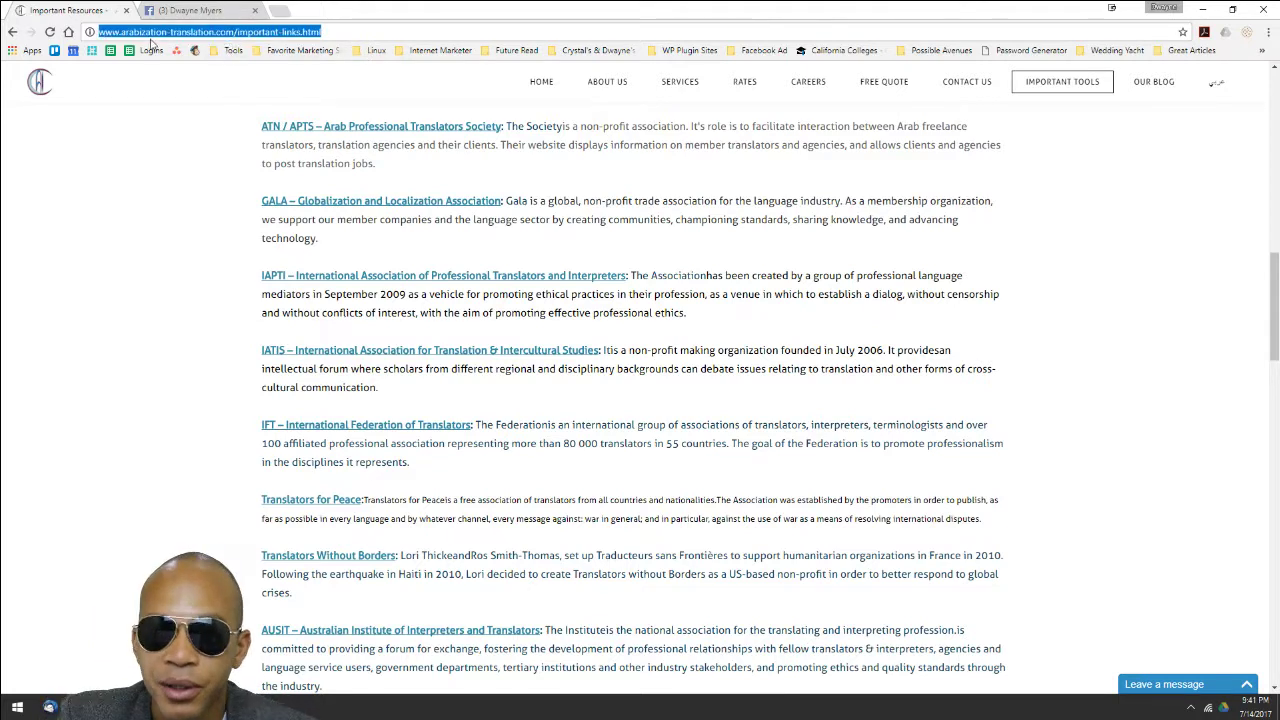
left_click(176, 268)
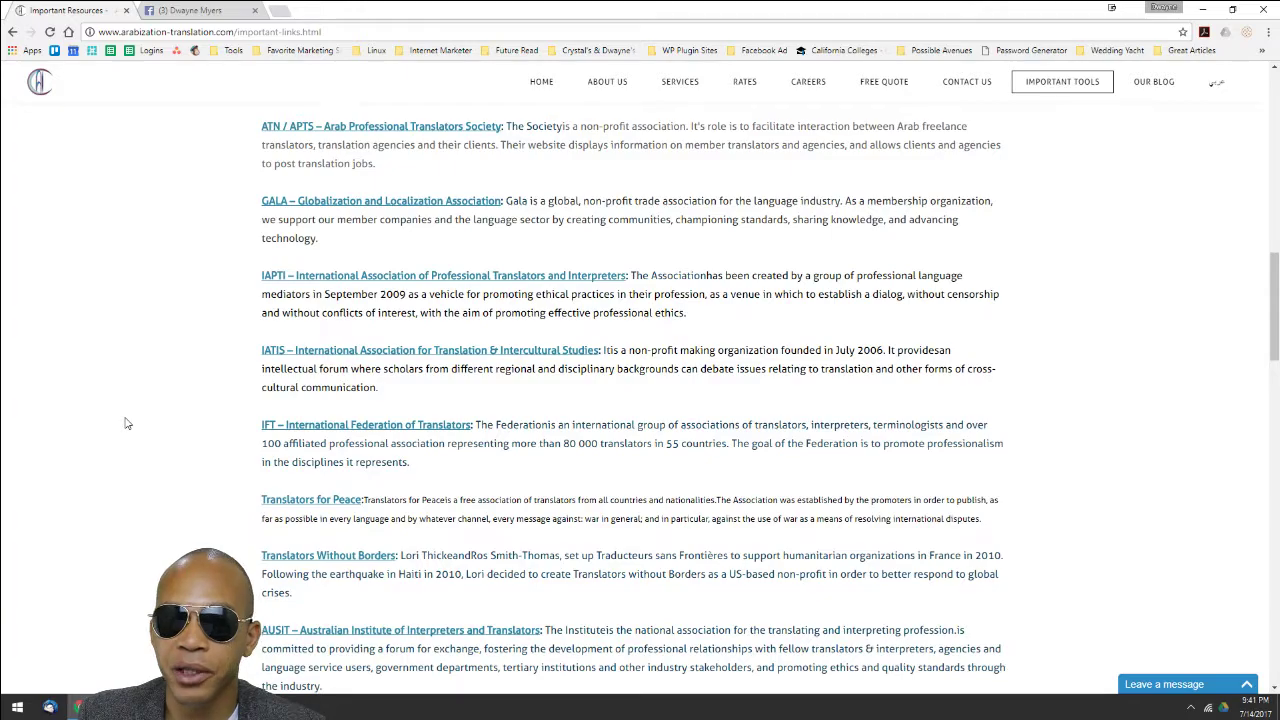
scroll(449, 244, "up", 10)
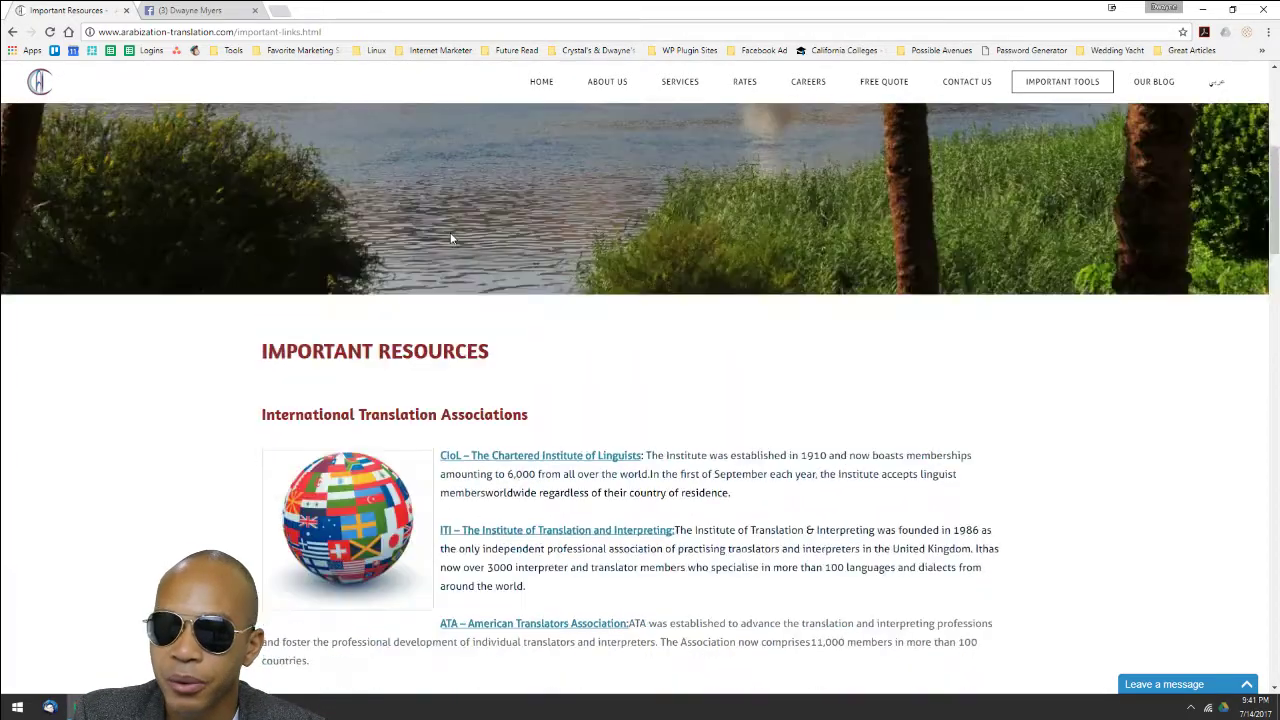
scroll(450, 238, "down", 5)
scroll(450, 238, "up", 5)
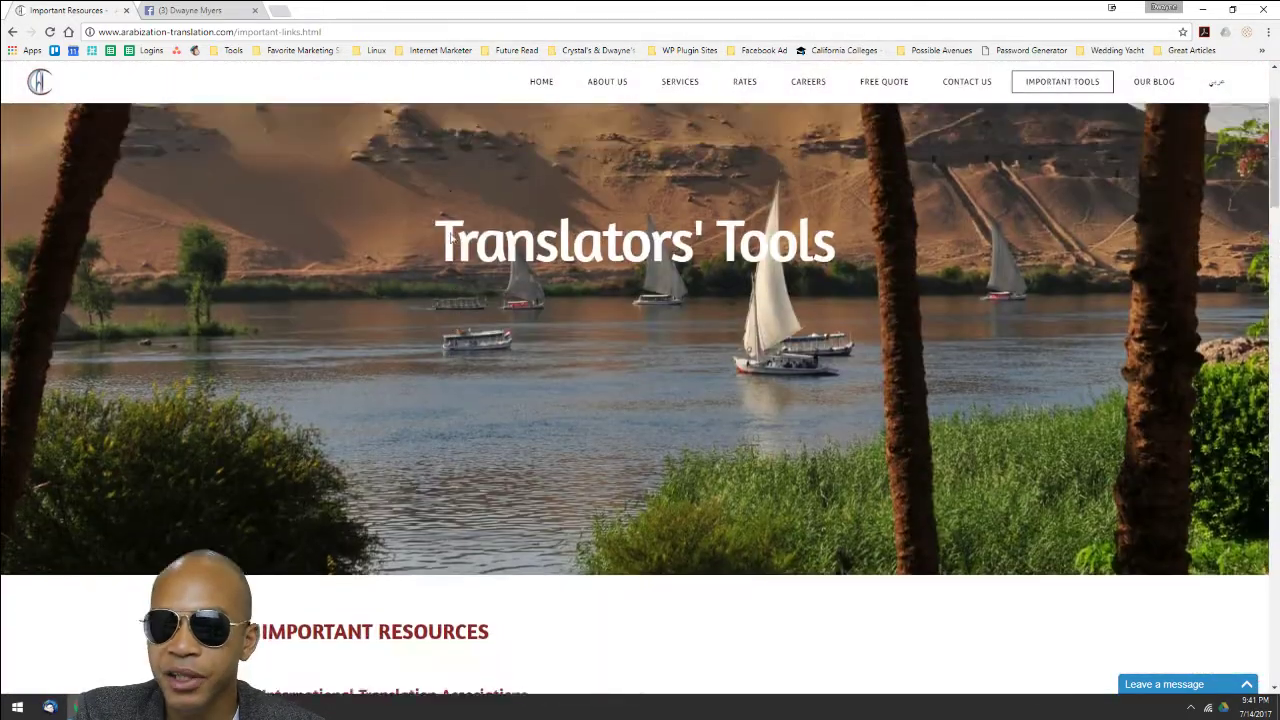
left_click_drag(292, 31, 345, 26)
left_click(307, 130)
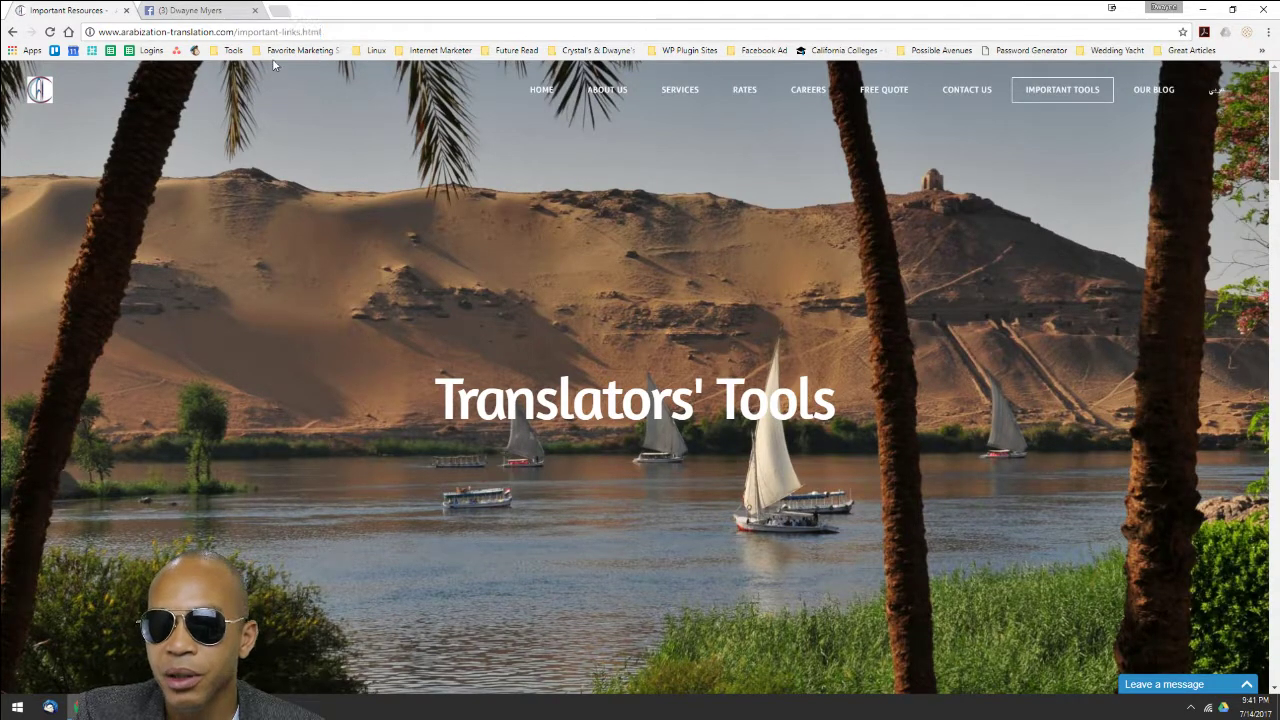
double_click(305, 31)
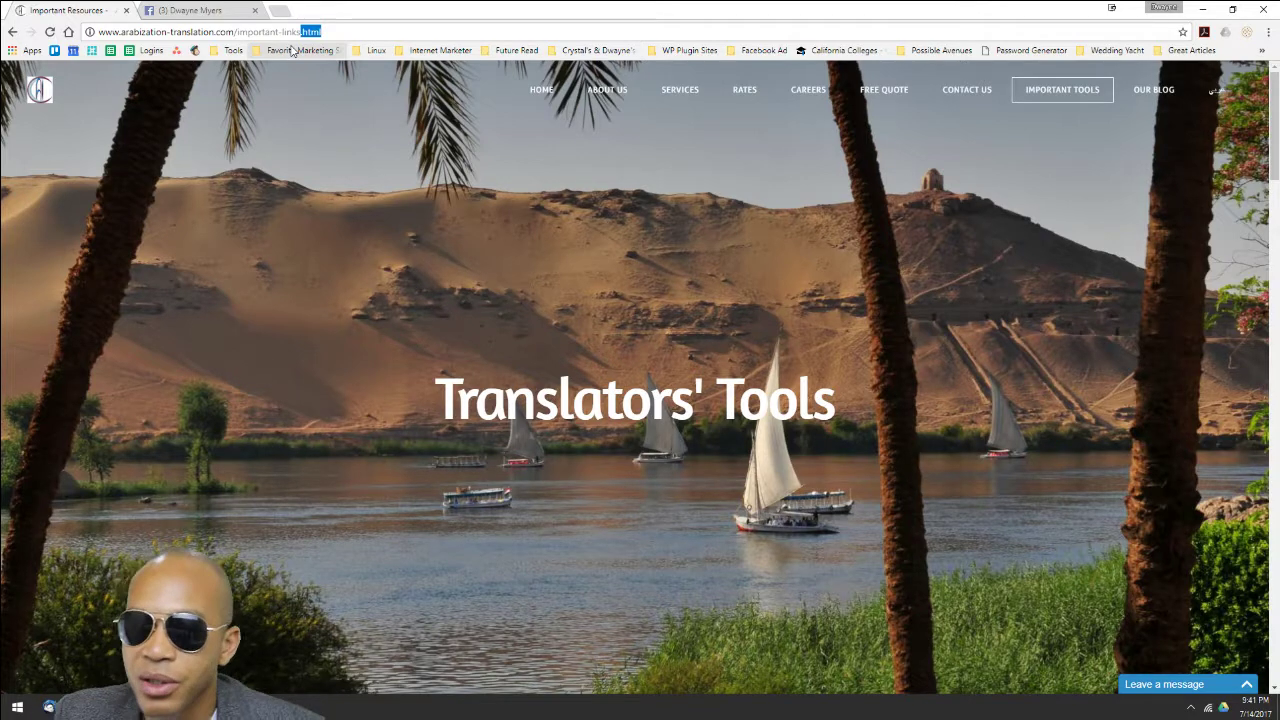
Step: Highlight the Translators' Tools banner title, and compare it with the important-links.html page address by highlighting its ending
left_click_drag(414, 406, 803, 390)
scroll(790, 397, "down", 2)
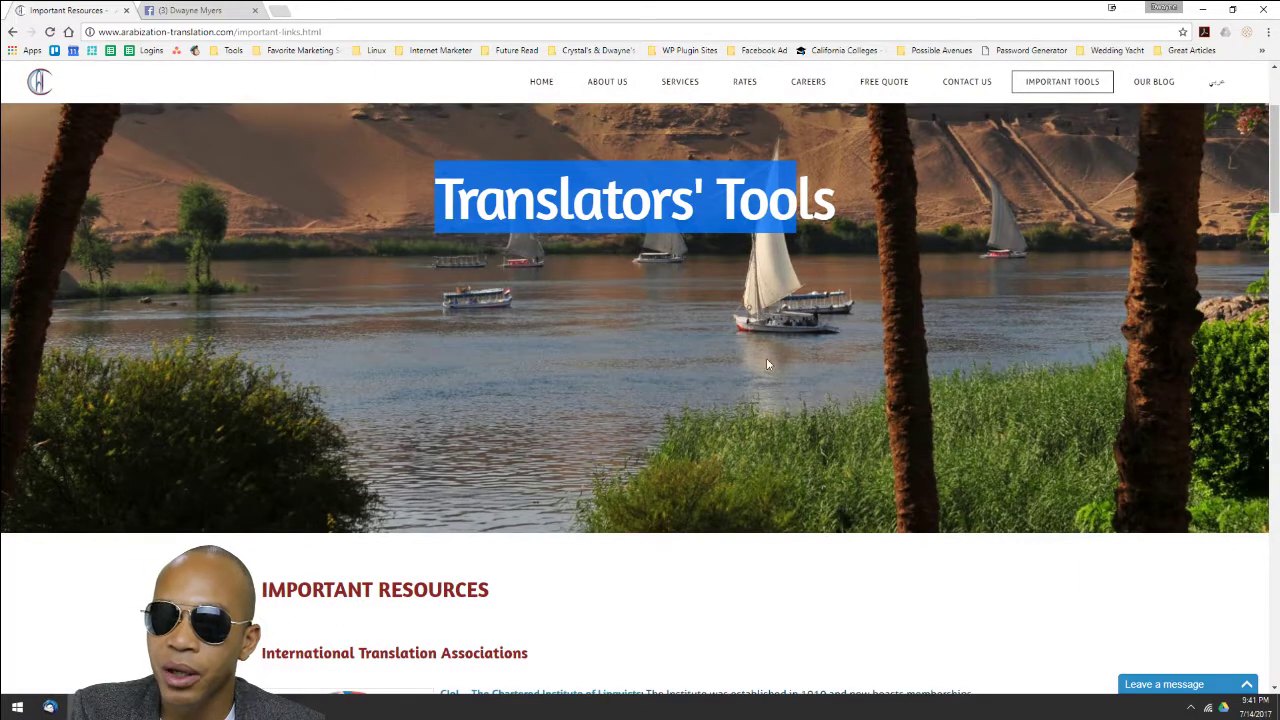
left_click(697, 207)
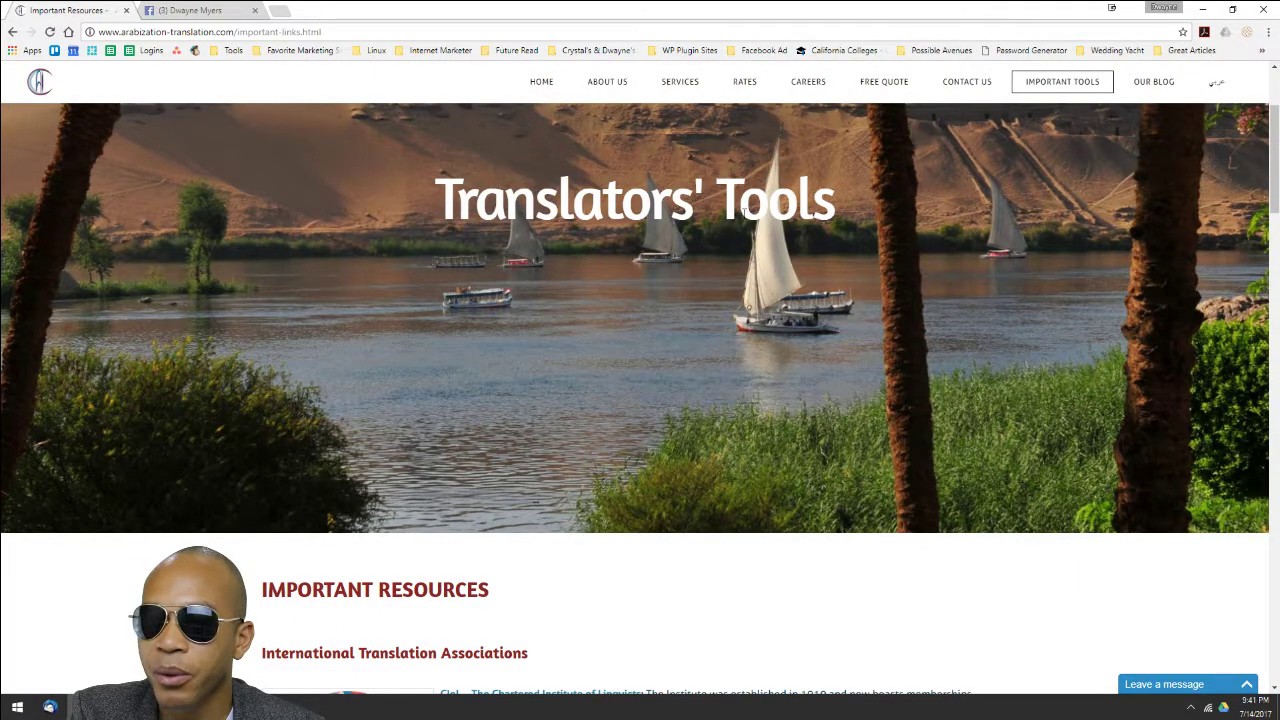
left_click(350, 33)
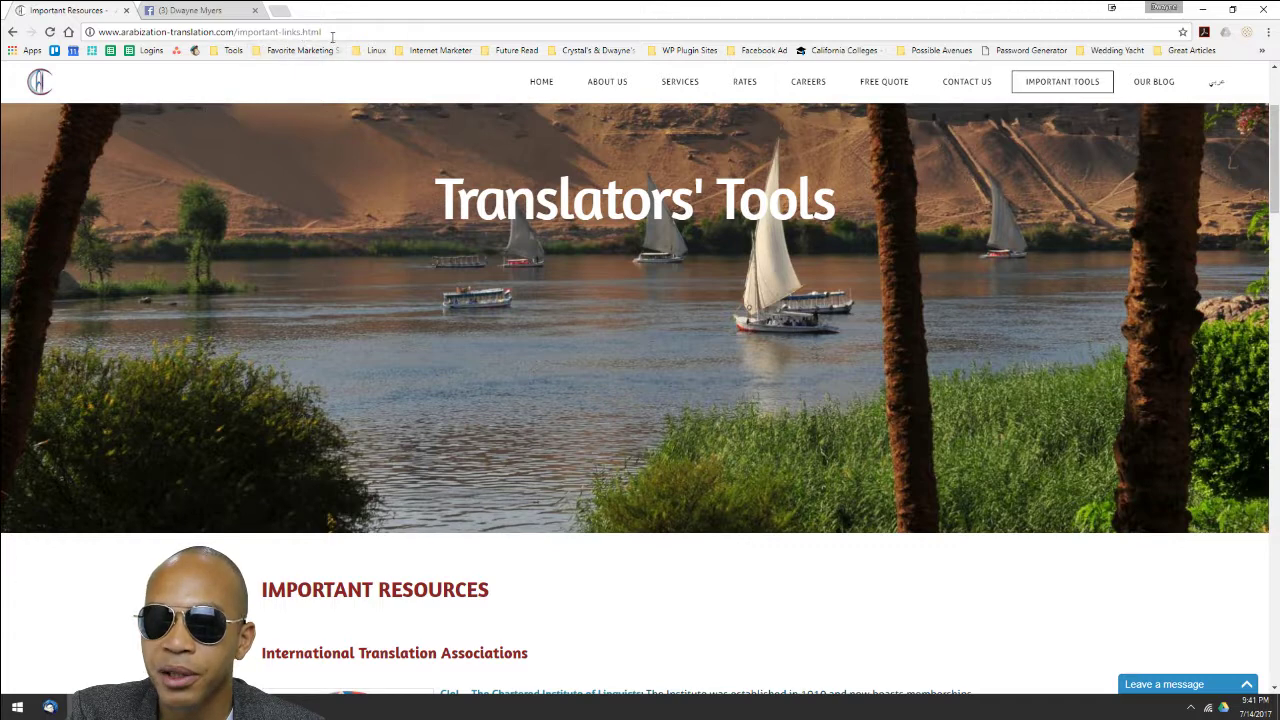
mouse_move(324, 33)
left_mouse_down()
mouse_move(290, 33)
mouse_move(303, 35)
left_mouse_up()
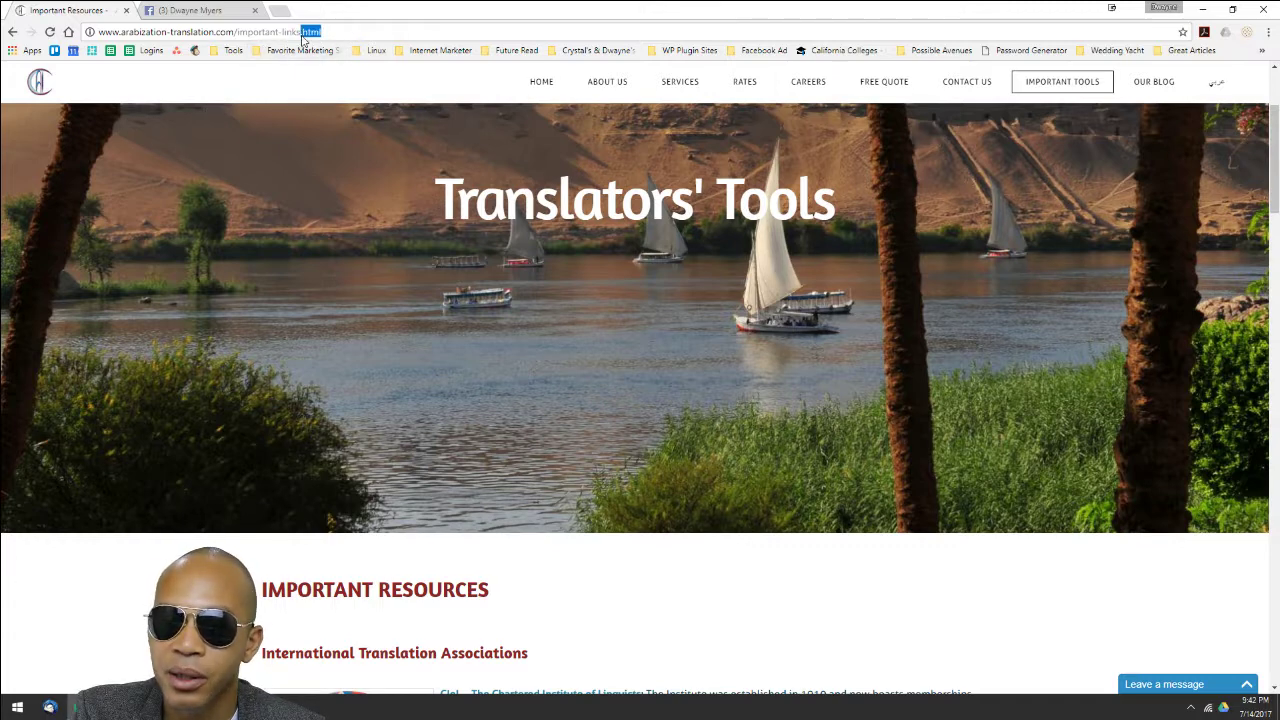
left_click(408, 624)
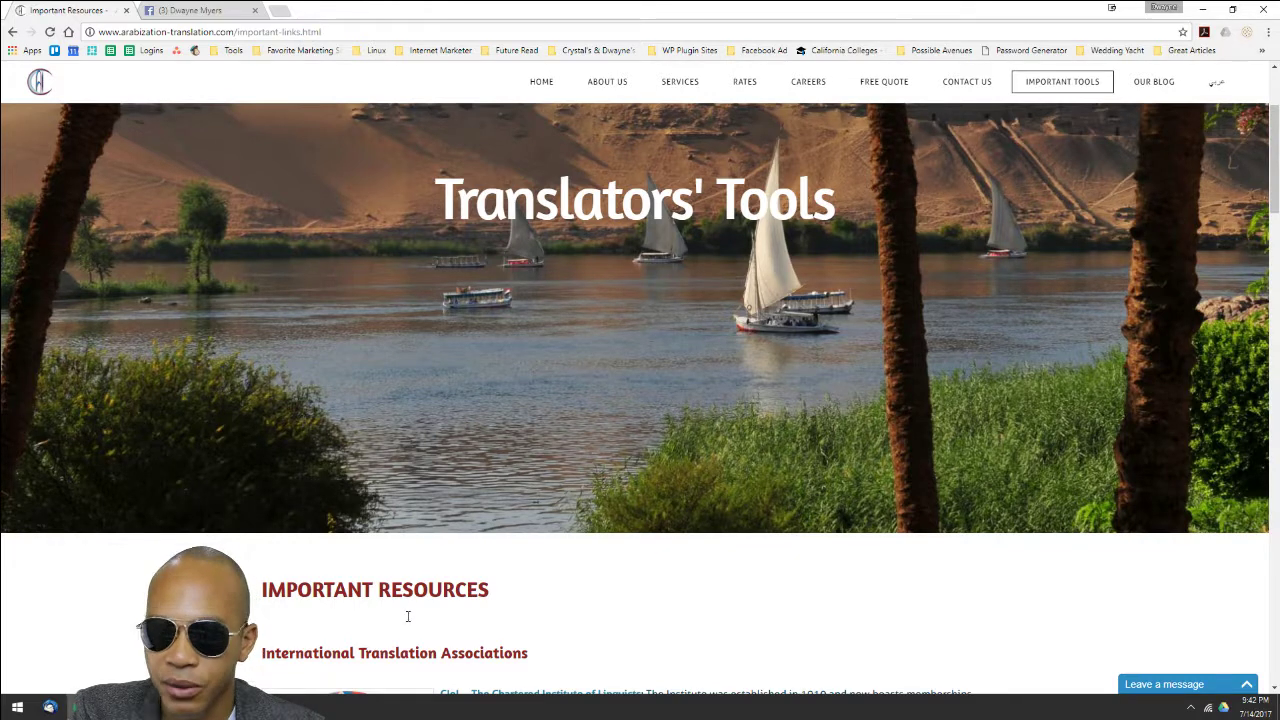
Step: Highlight parts of the Important Resources and International Translation Associations headings, and read through the association links below them
left_click_drag(403, 586, 489, 588)
scroll(482, 588, "down", 3)
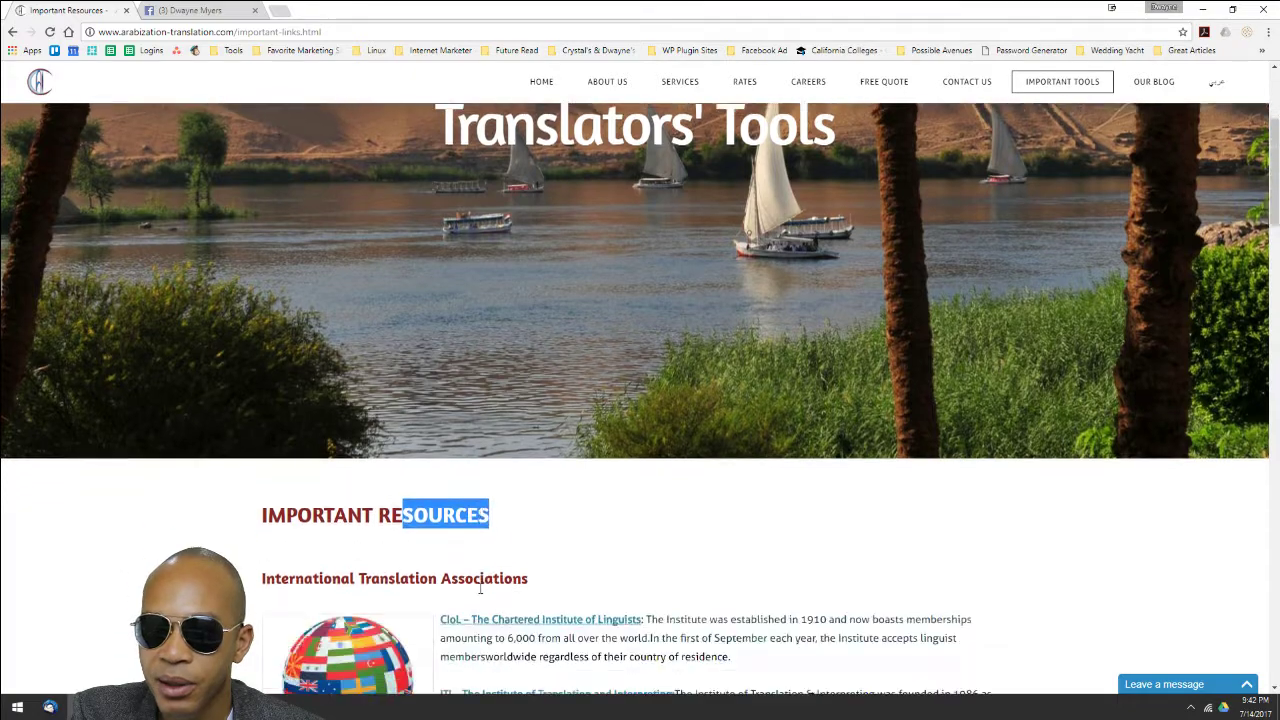
scroll(356, 353, "down", 1)
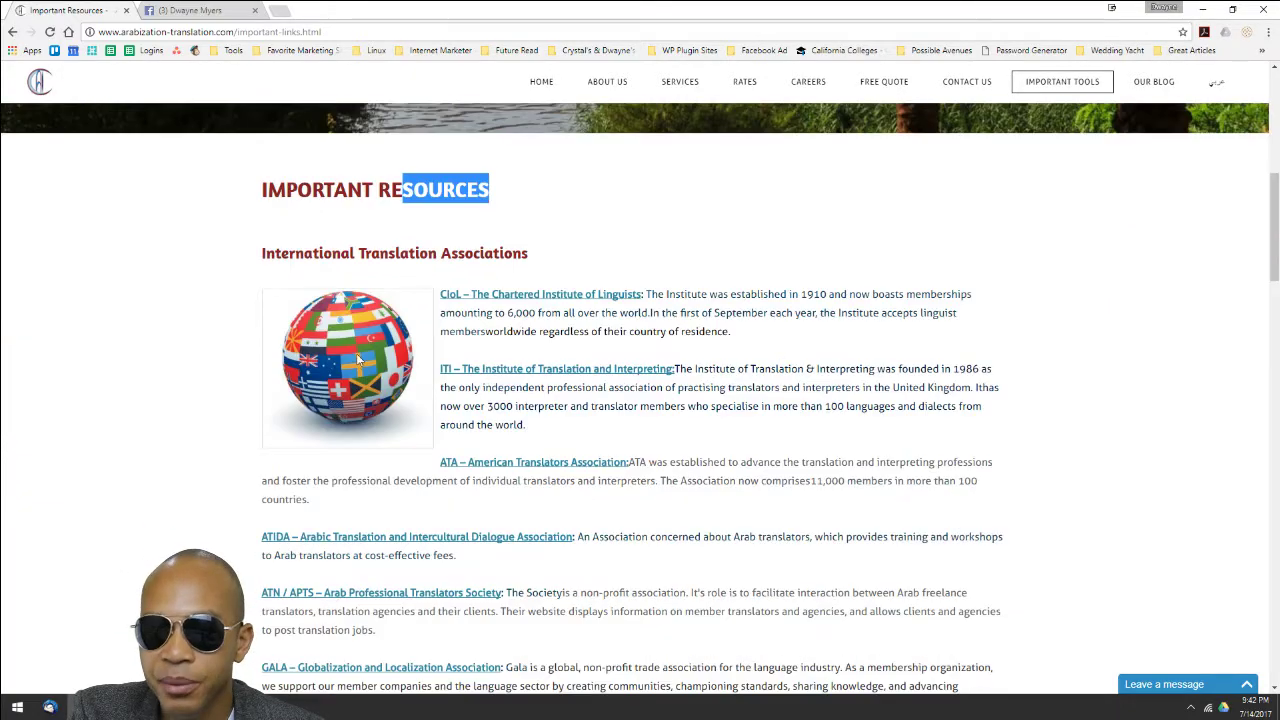
left_click_drag(313, 253, 484, 253)
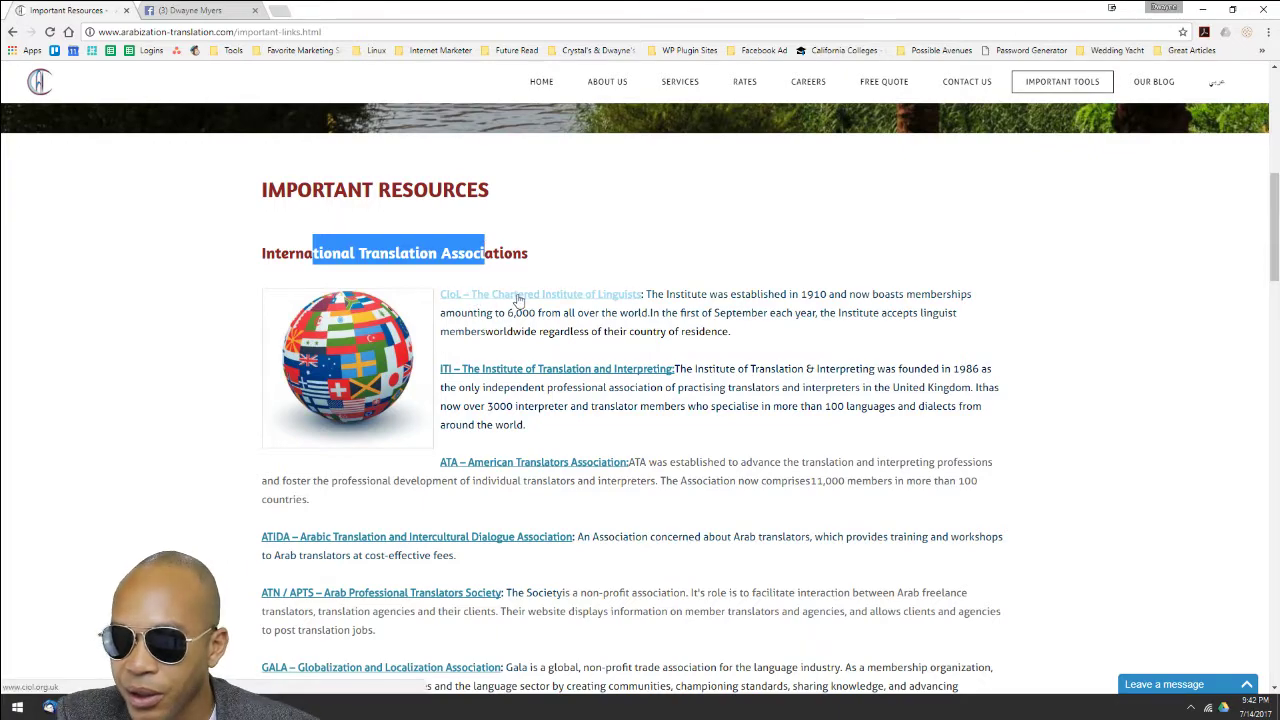
scroll(603, 313, "down", 4)
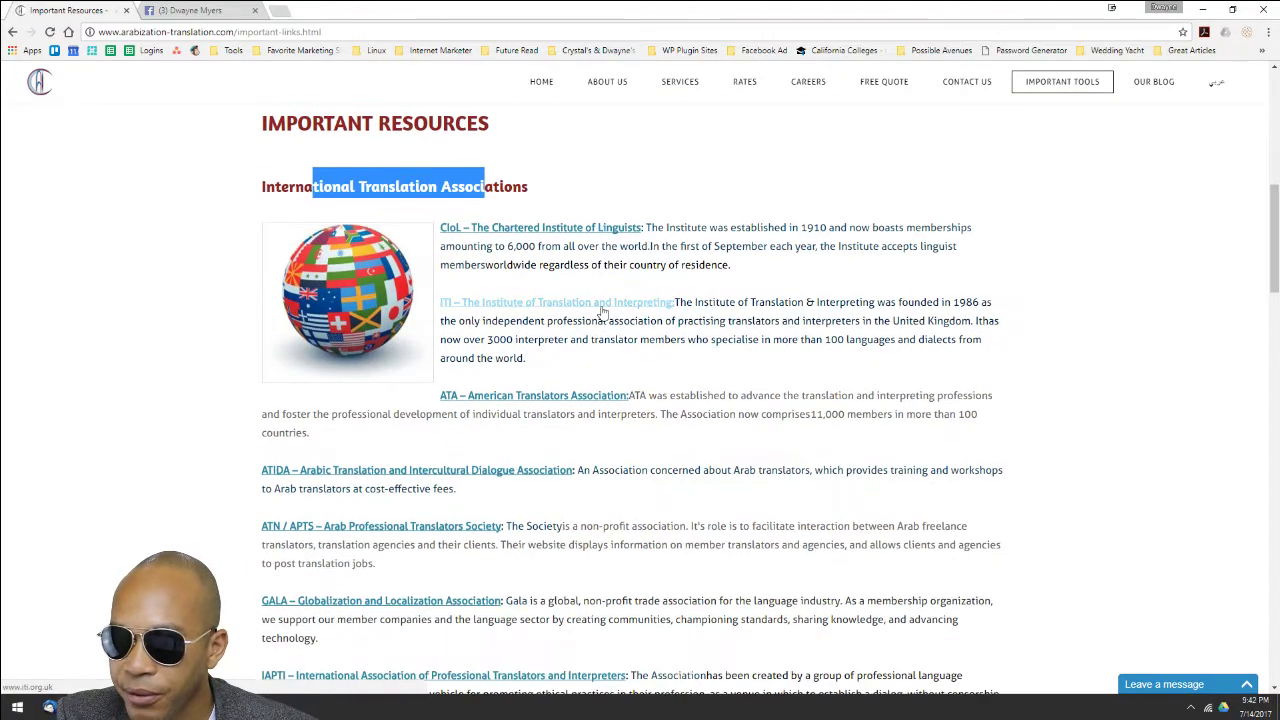
scroll(600, 313, "down", 4)
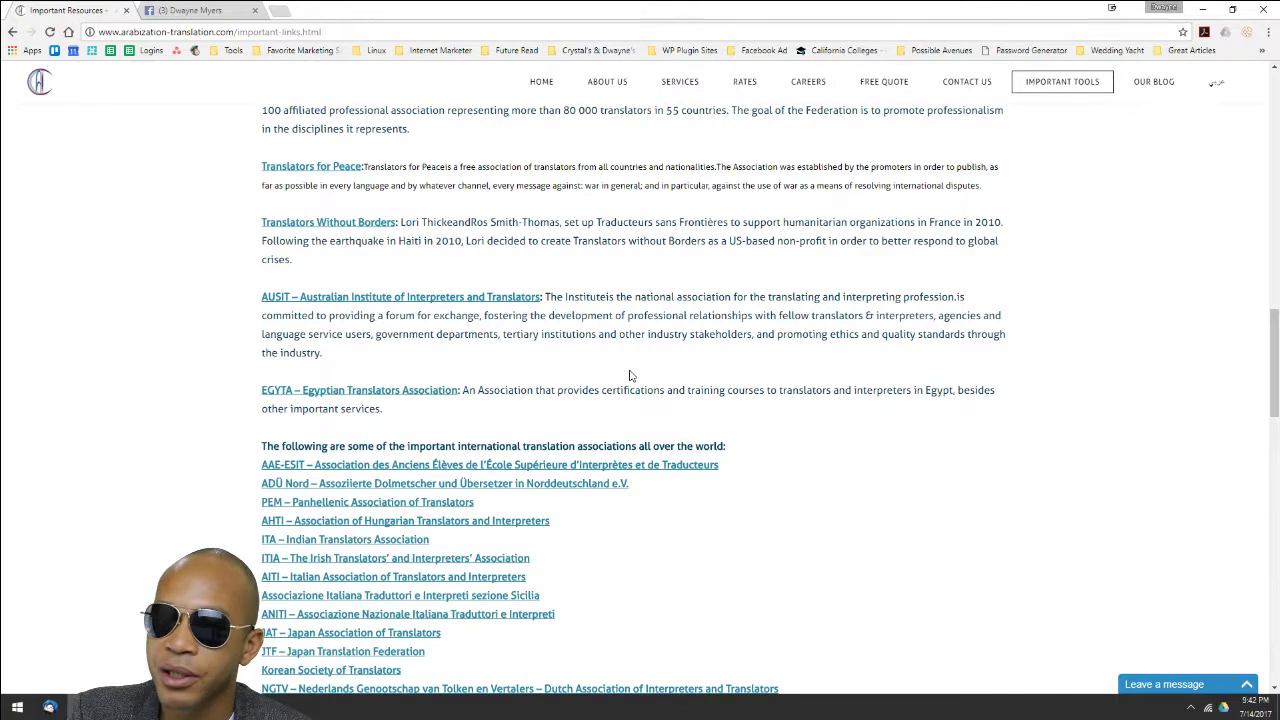
Step: Review the Translators' Tools banner, its navigation entries and the transition into the Important Resources section
scroll(630, 370, "up", 11)
scroll(660, 330, "up", 5)
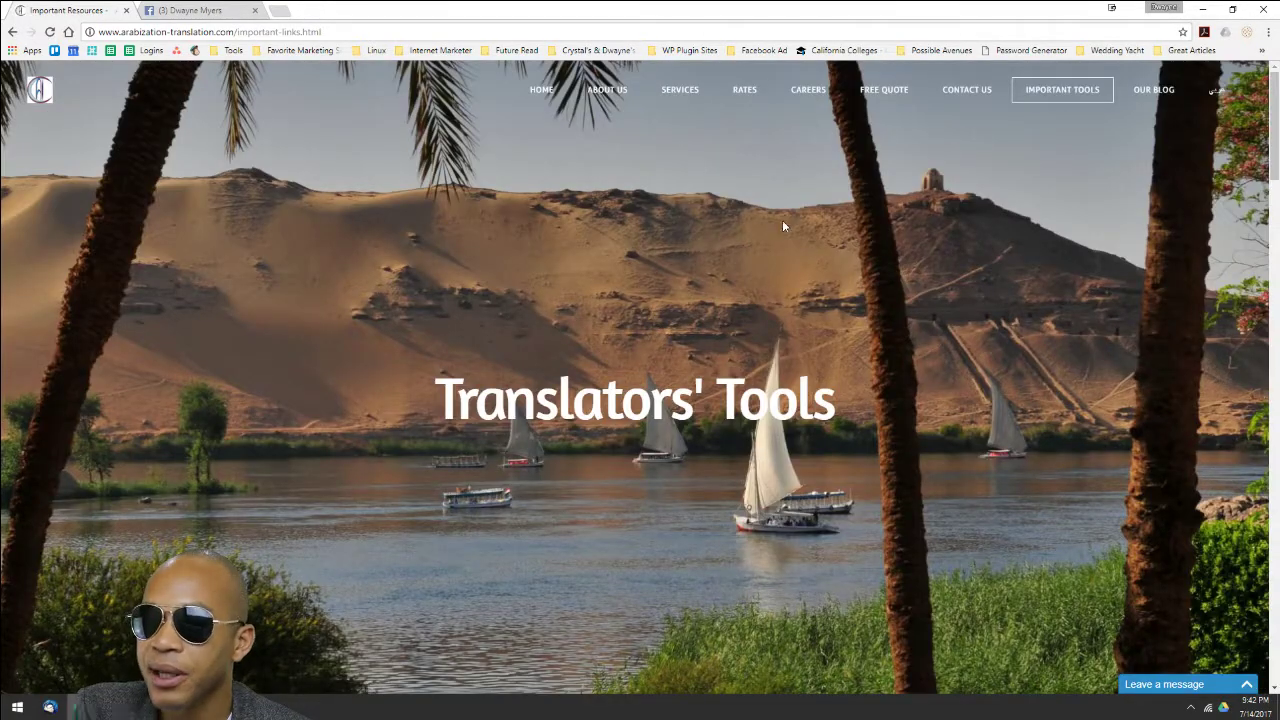
scroll(783, 226, "down", 2)
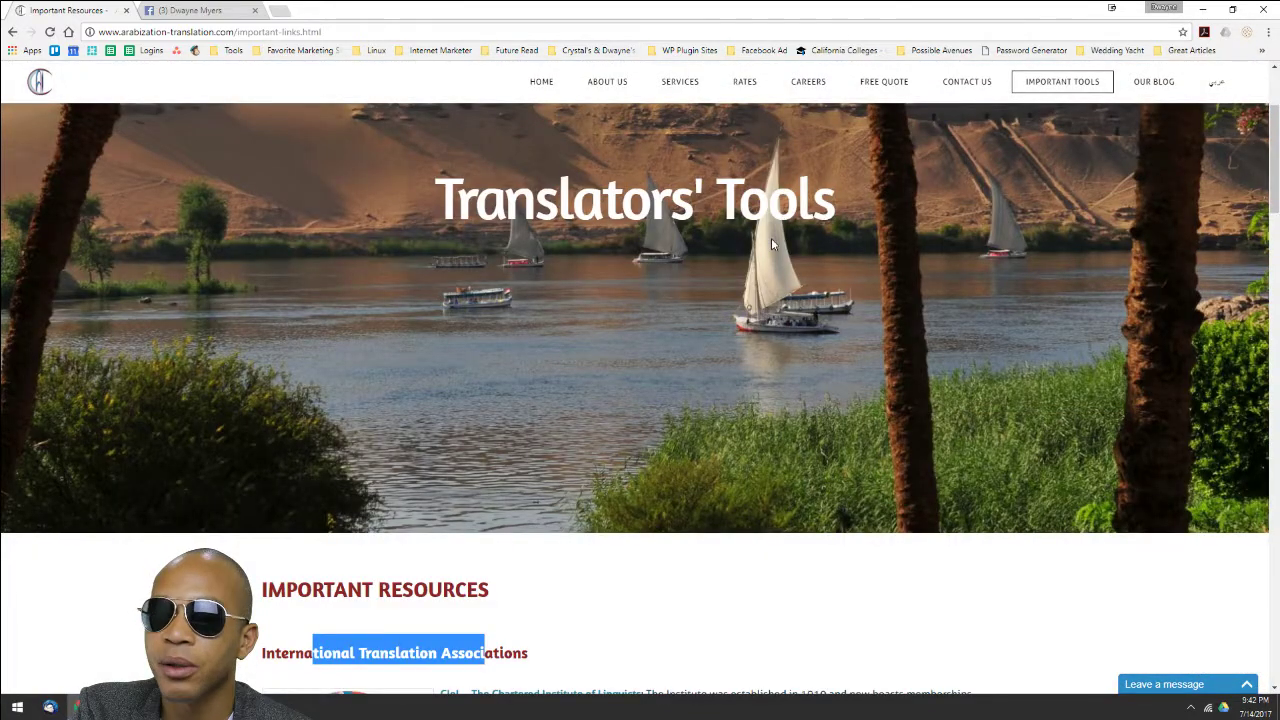
scroll(692, 300, "down", 2)
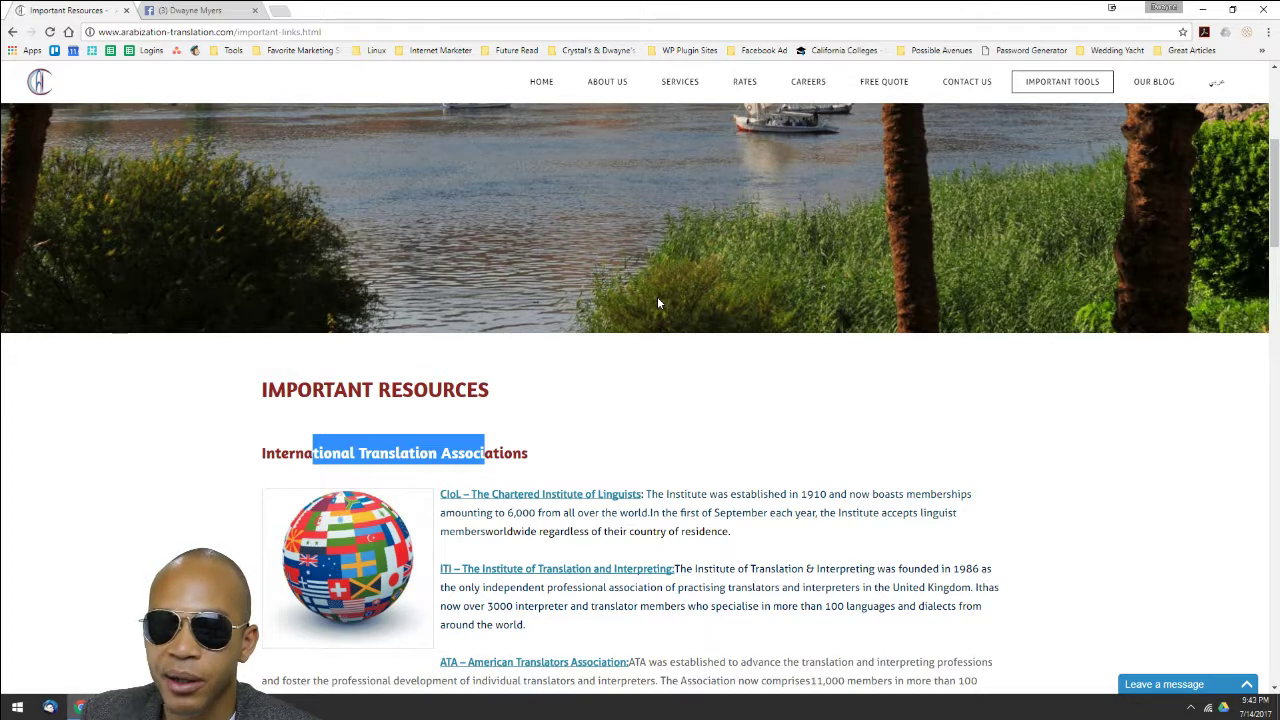
scroll(693, 247, "up", 5)
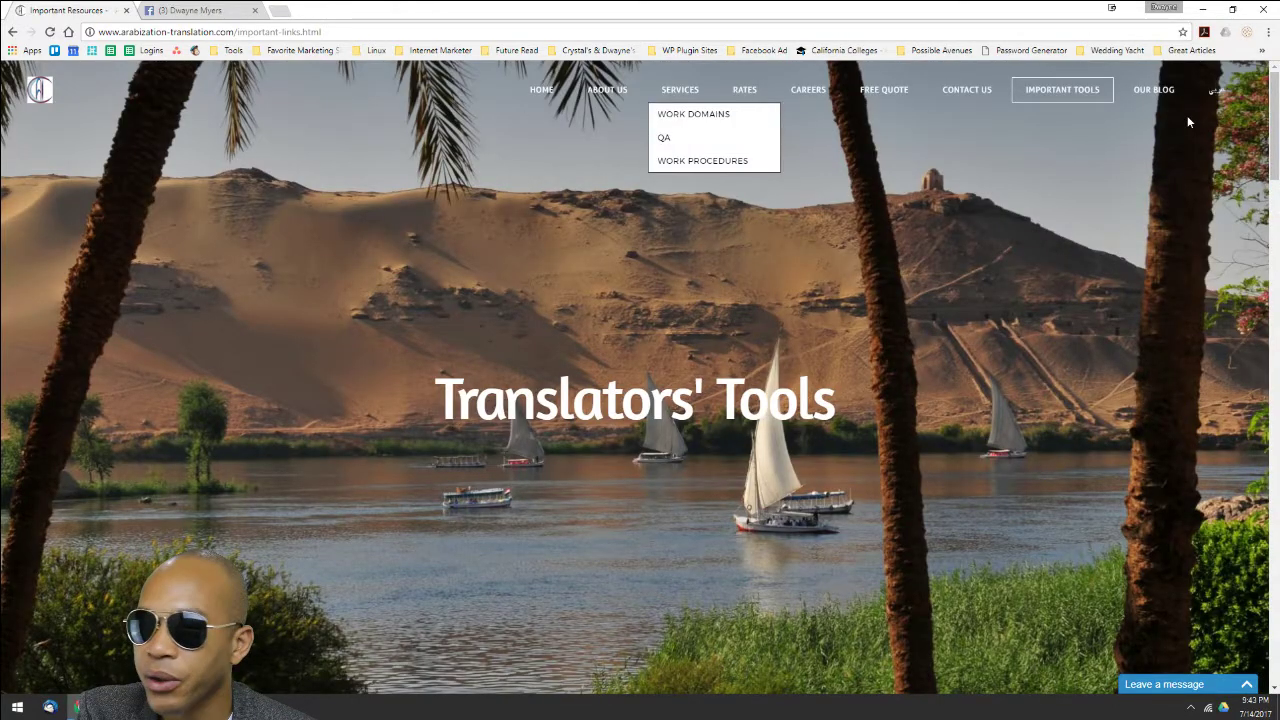
scroll(1229, 168, "down", 2)
scroll(1229, 168, "down", 1)
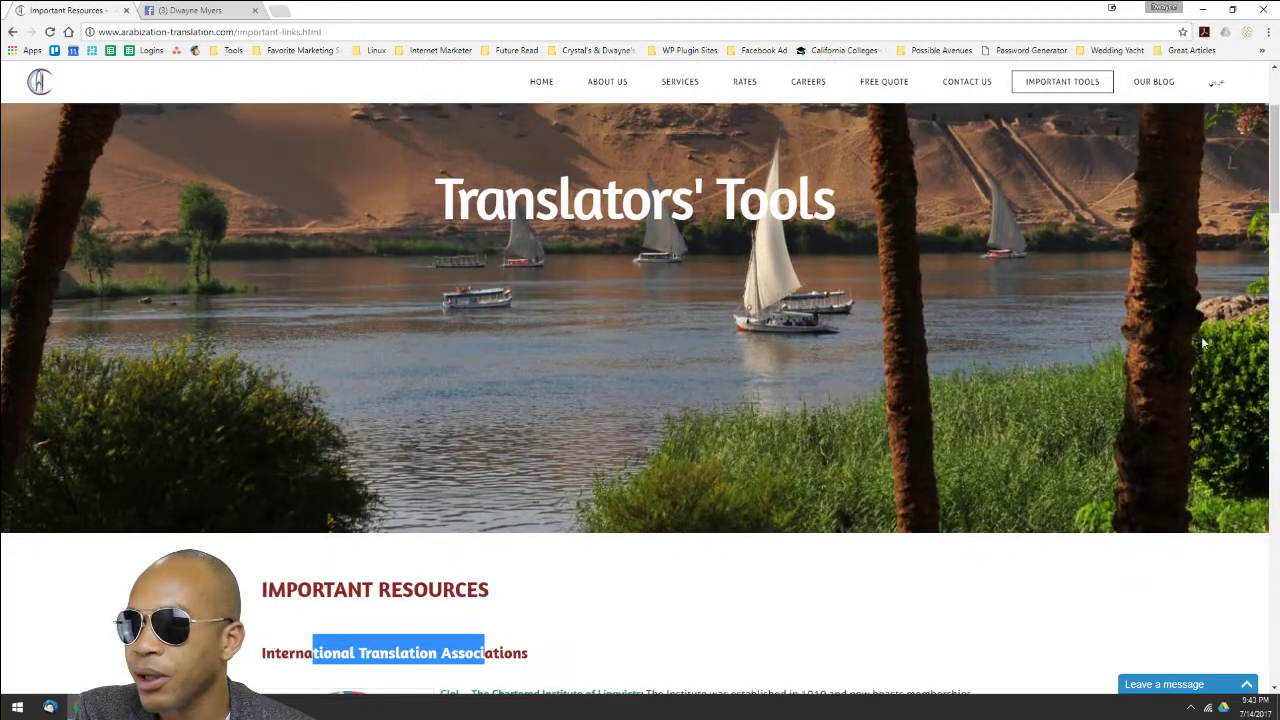
Step: Clear the text highlight and read the association entries from CIoL down to AUSIT
left_click(1190, 486)
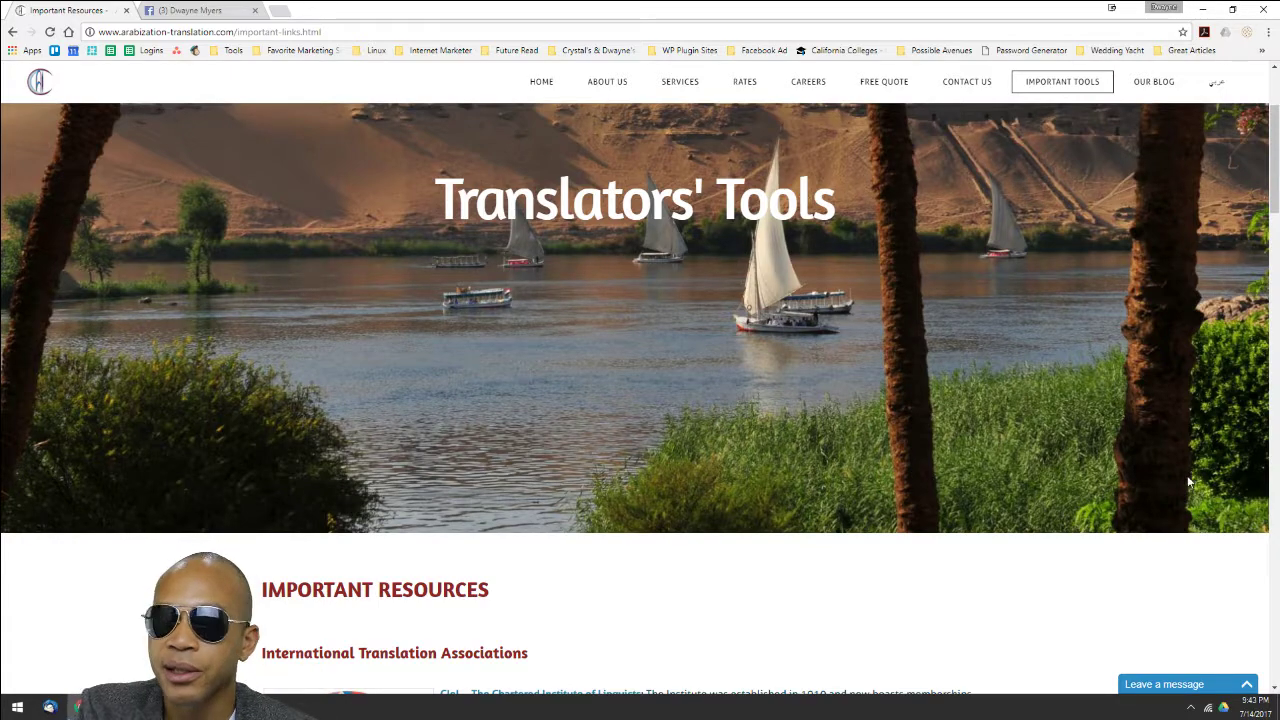
scroll(1189, 482, "down", 2)
scroll(448, 452, "down", 1)
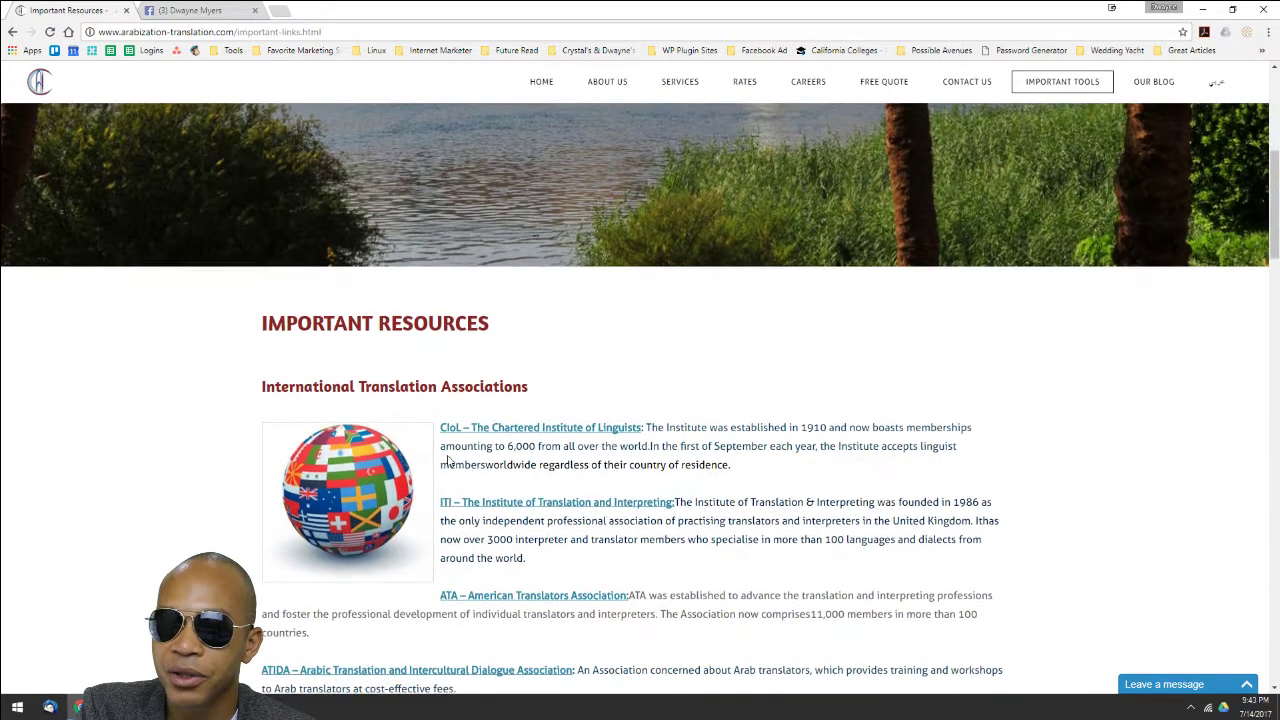
scroll(448, 452, "down", 2)
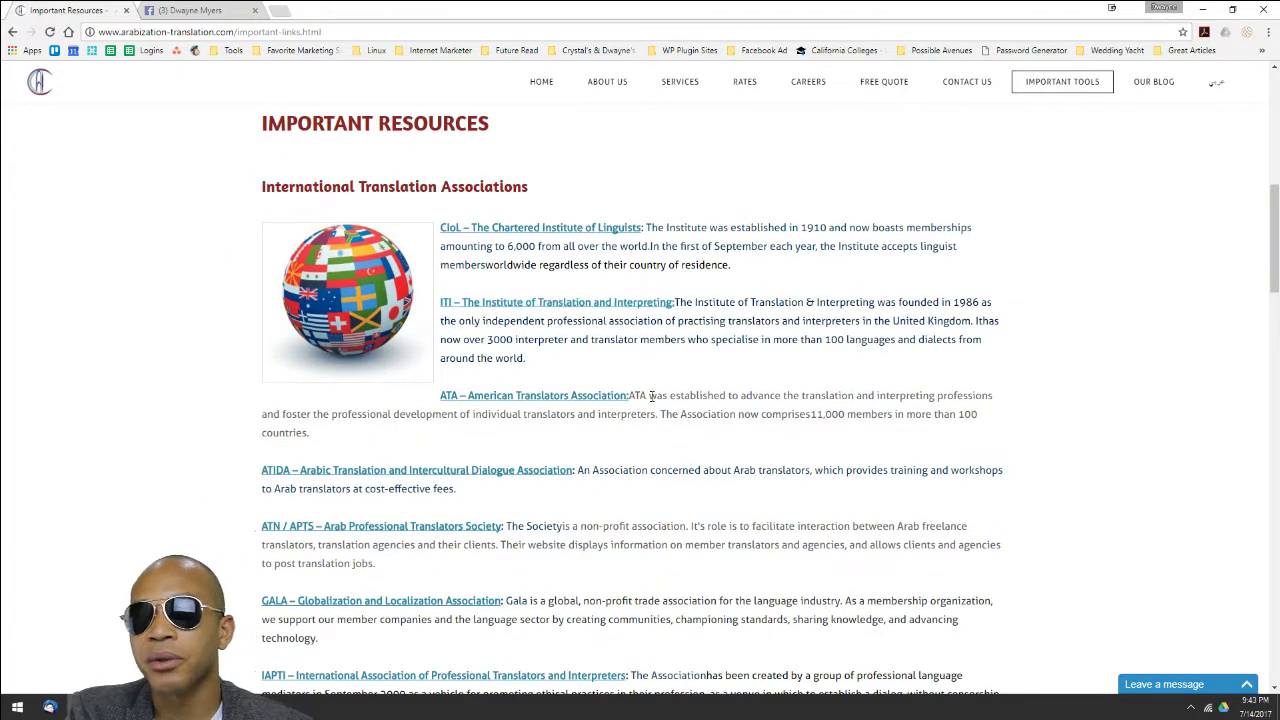
scroll(887, 573, "down", 1)
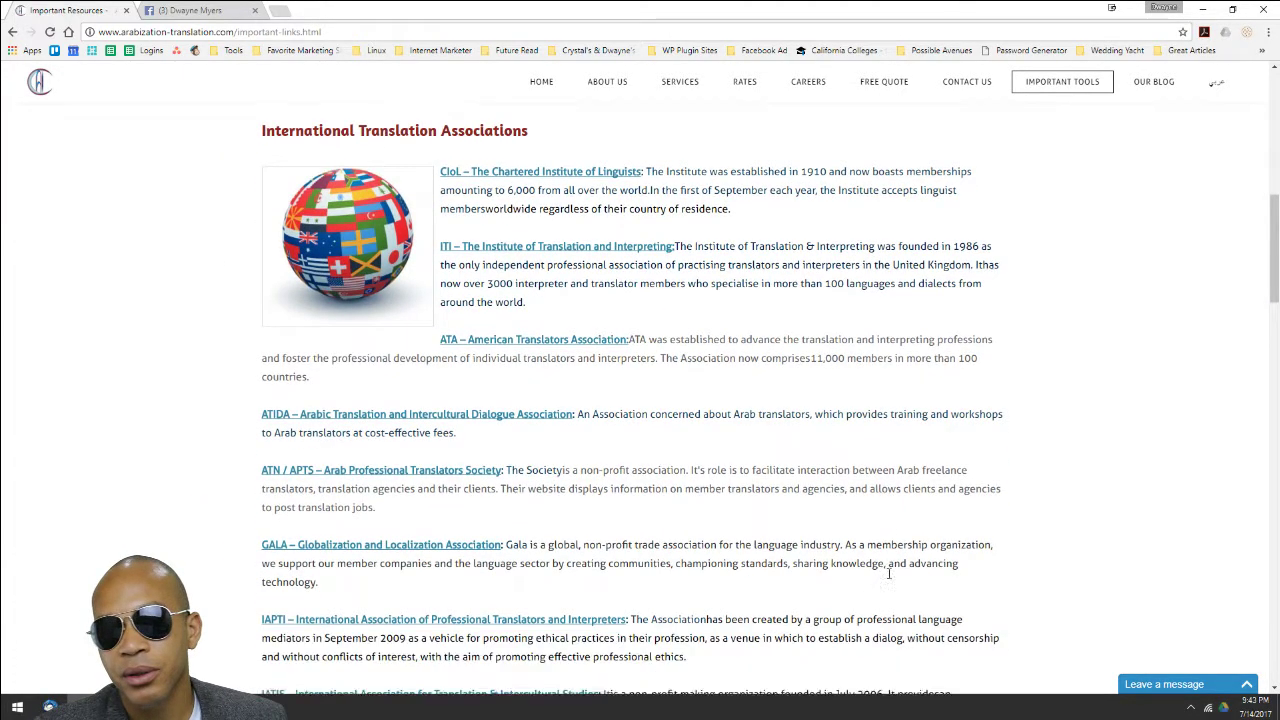
scroll(887, 573, "down", 3)
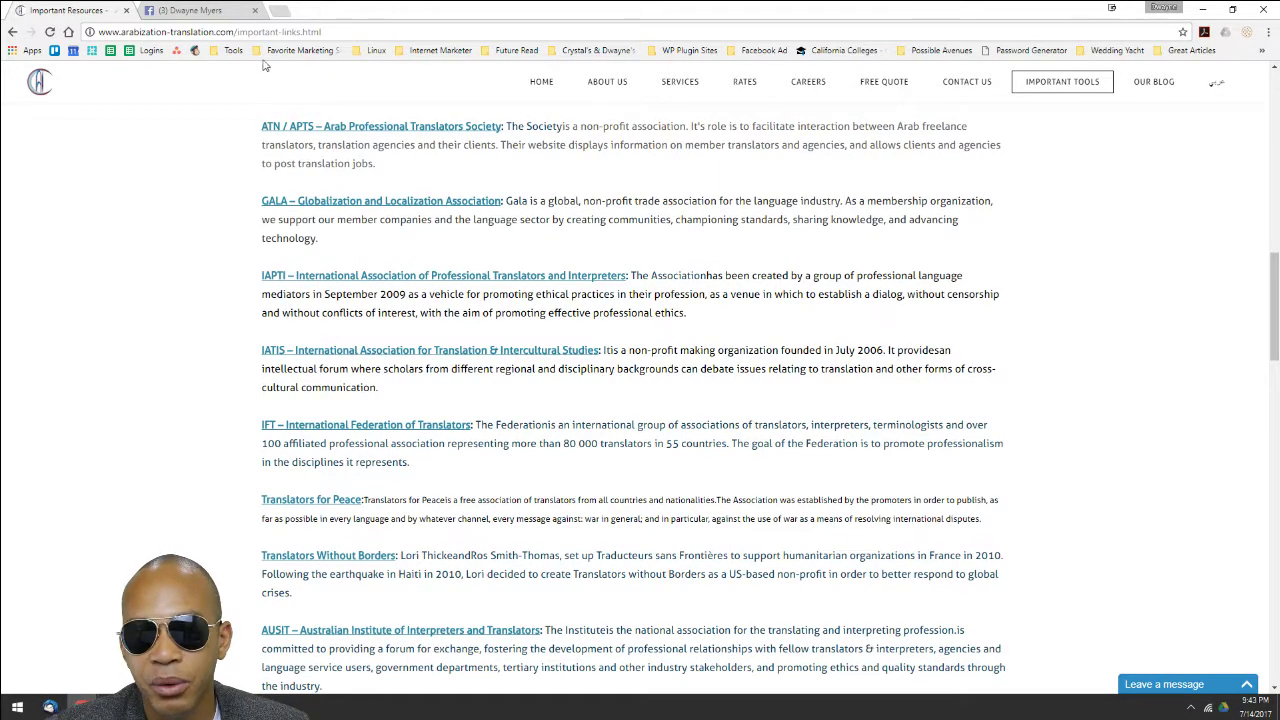
Step: Open Google Translate in a new browser tab through a search for "google gstranslate", and return to the Important Resources page
left_click(281, 12)
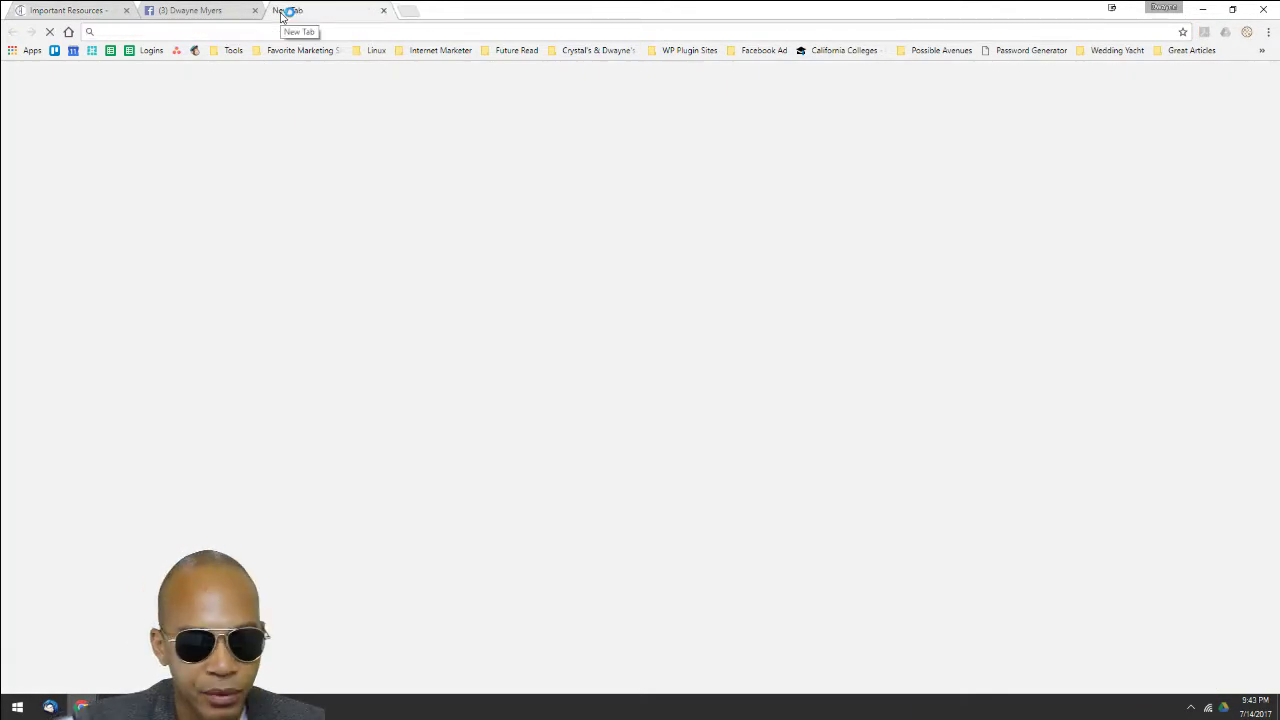
type("google g")
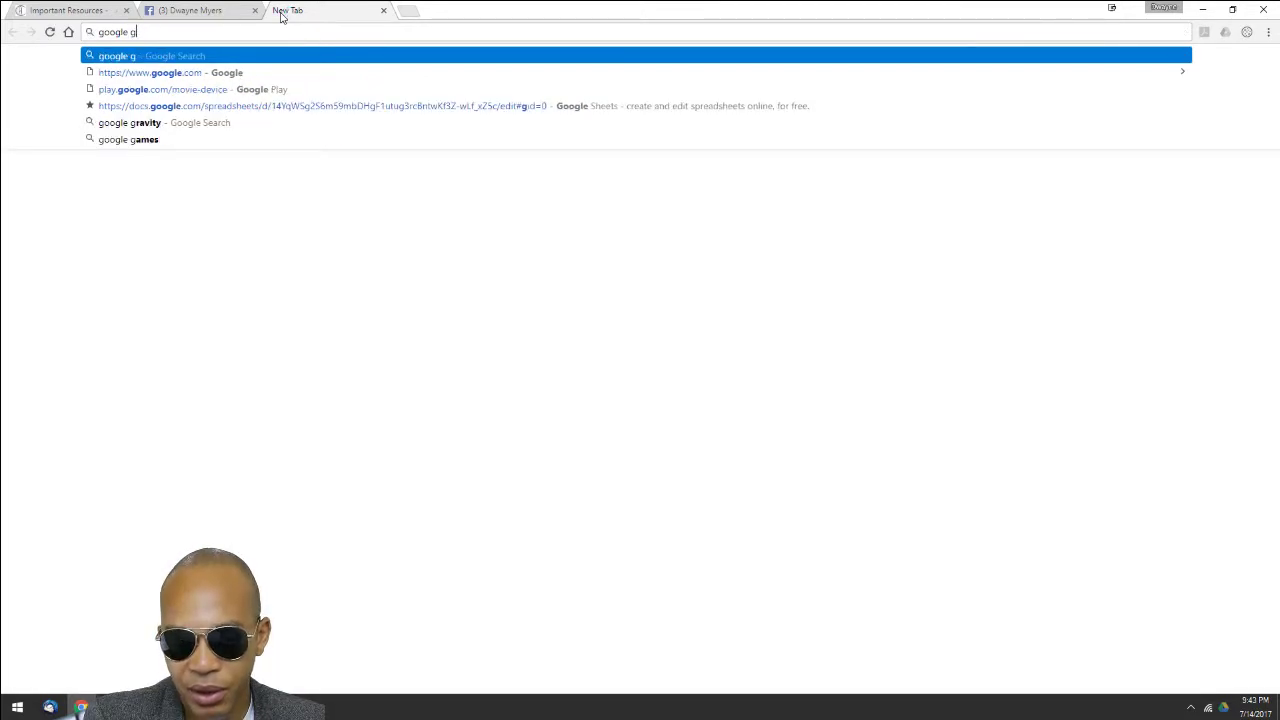
type("ss")
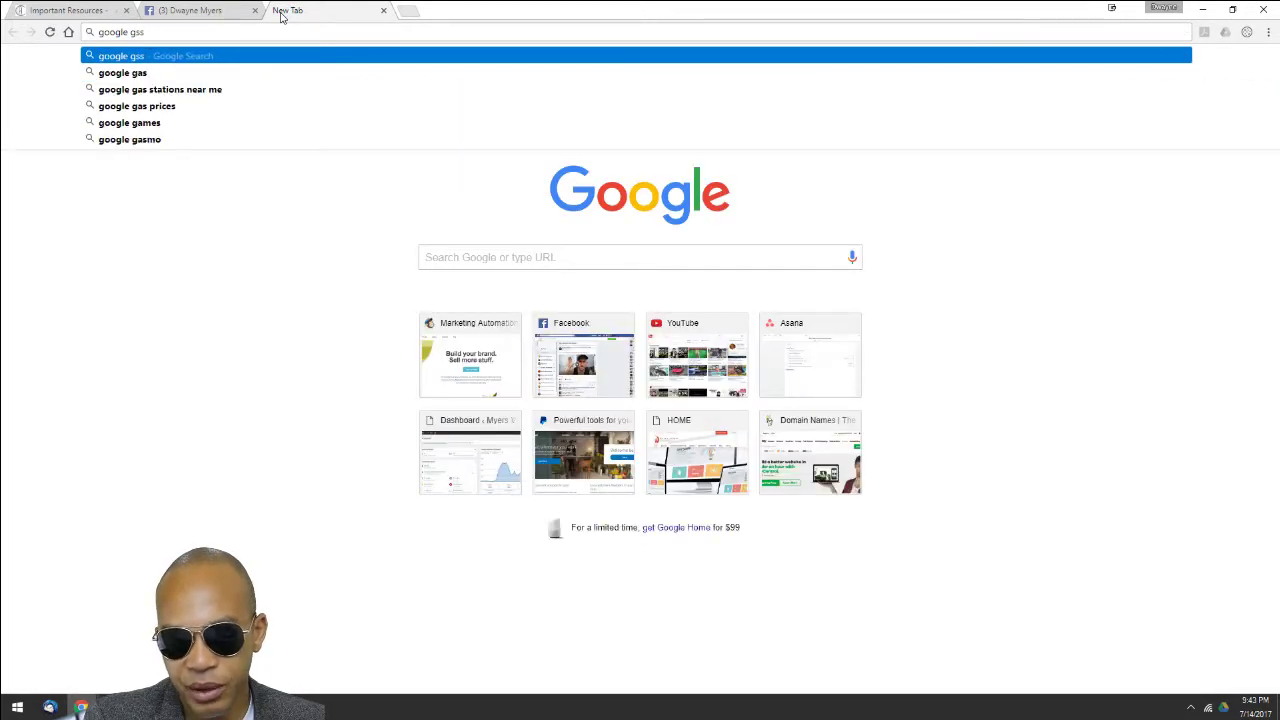
key("BackSpace")
type("translate")
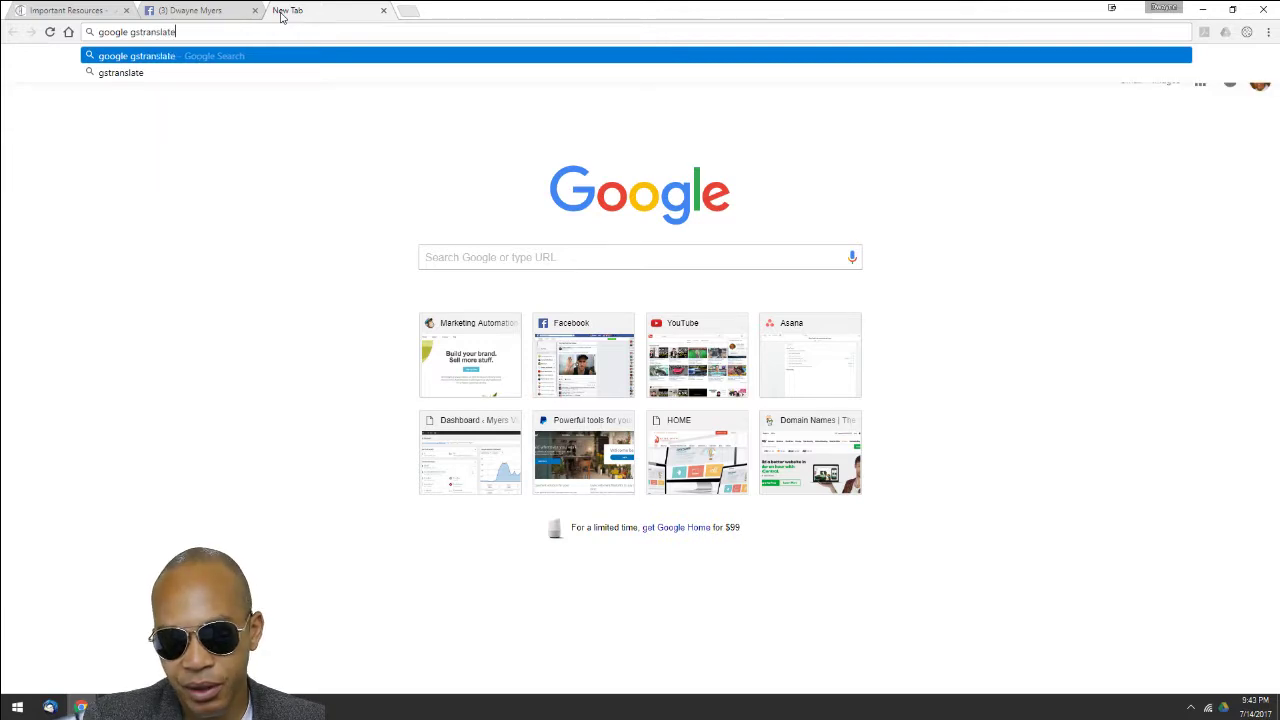
key("Return")
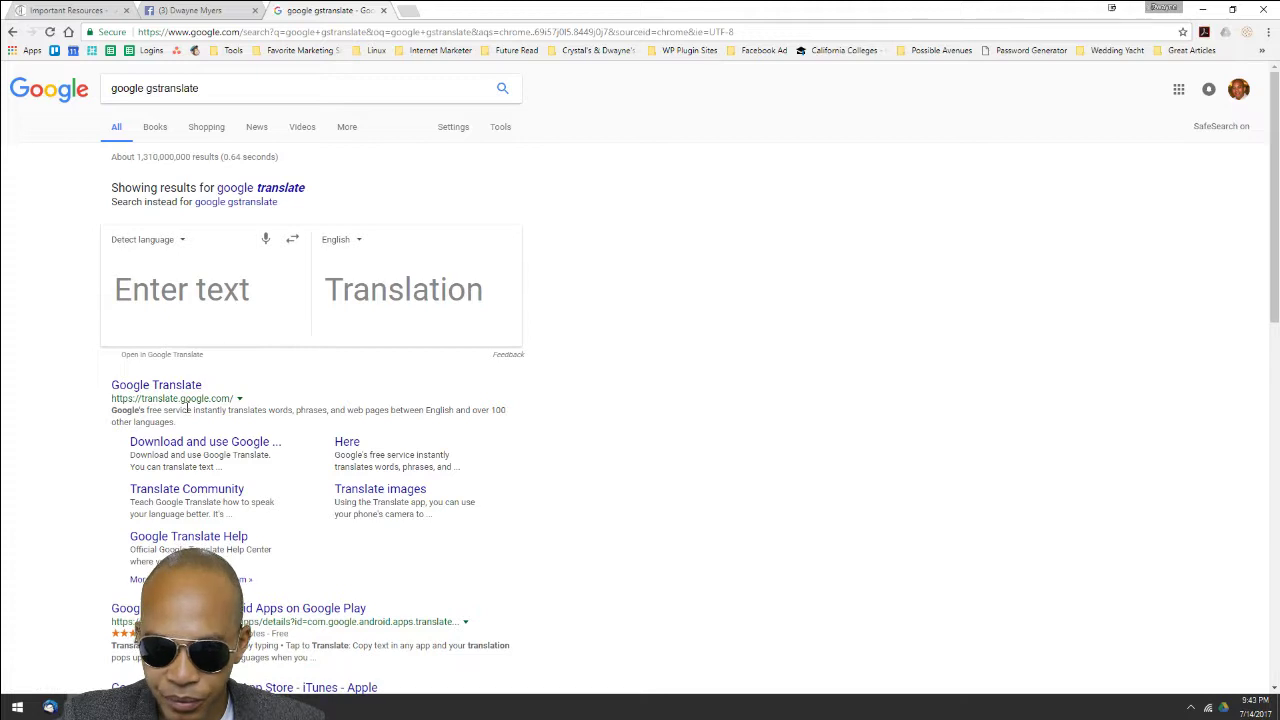
left_click(155, 388)
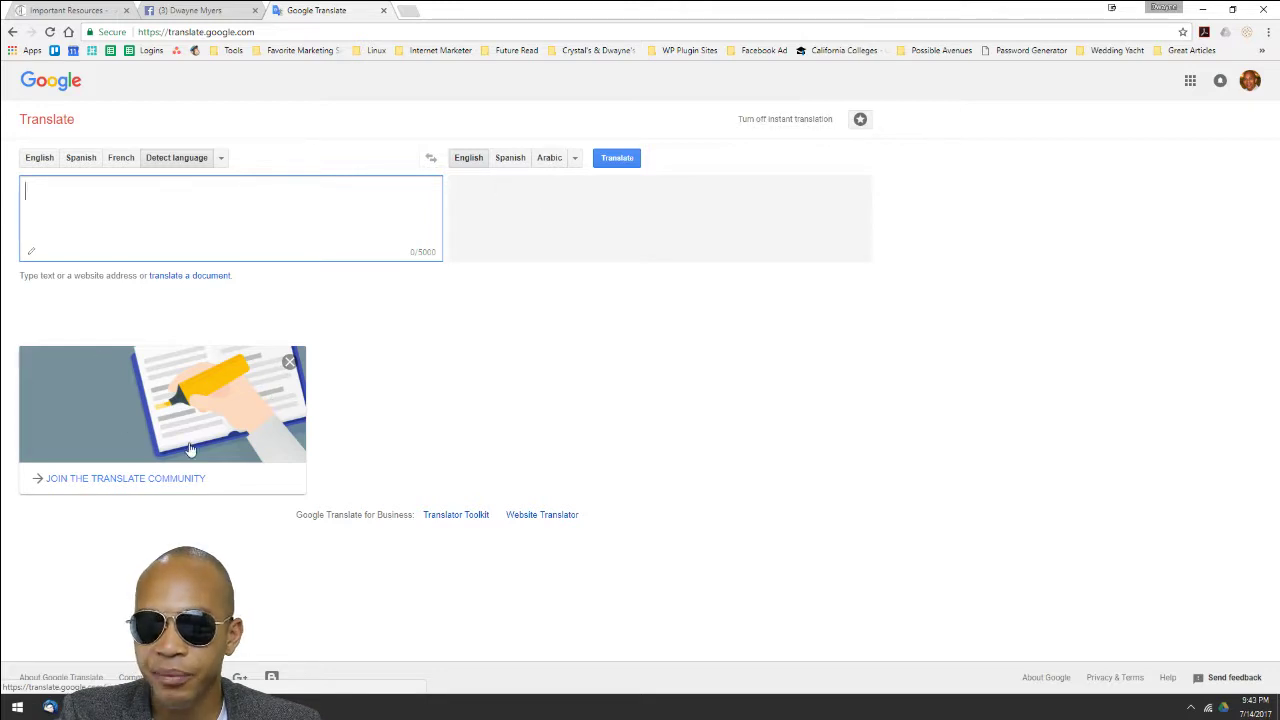
left_click(190, 10)
left_click(92, 9)
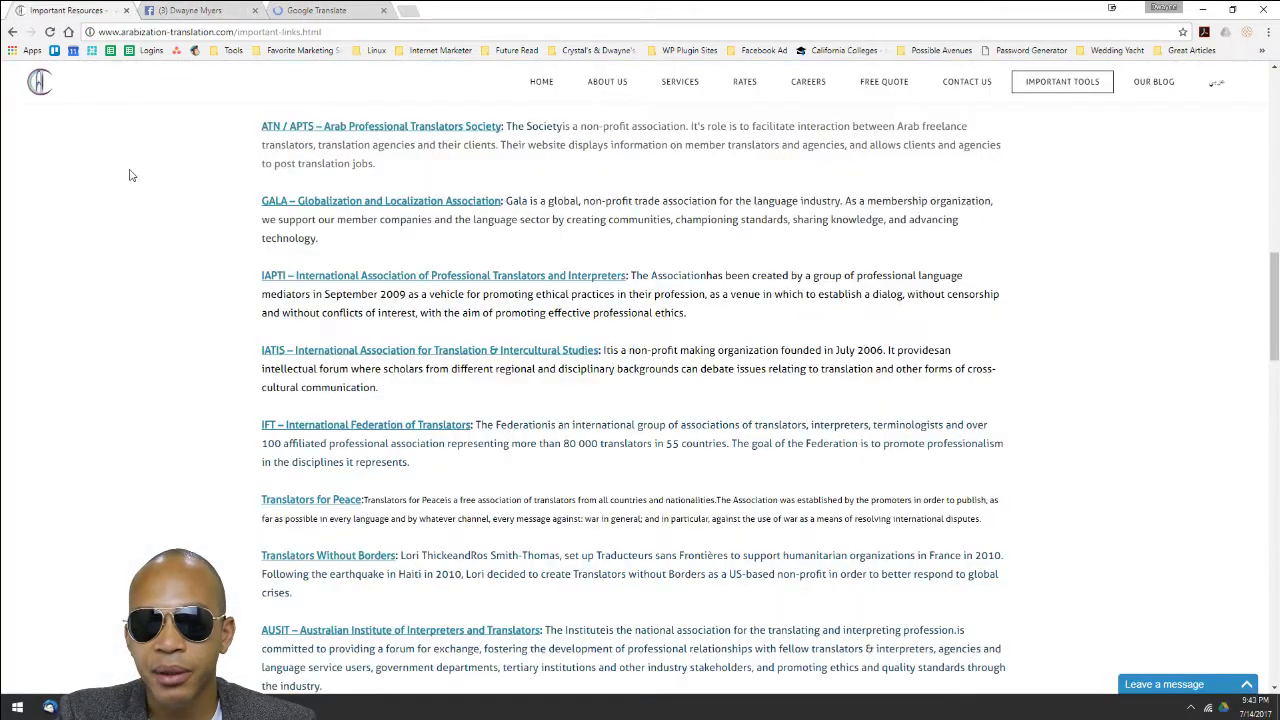
Step: Scan the rest of the resource page, from the translation associations through directories, dictionaries and CAT tools to the Others section
scroll(425, 377, "down", 2)
scroll(425, 377, "down", 15)
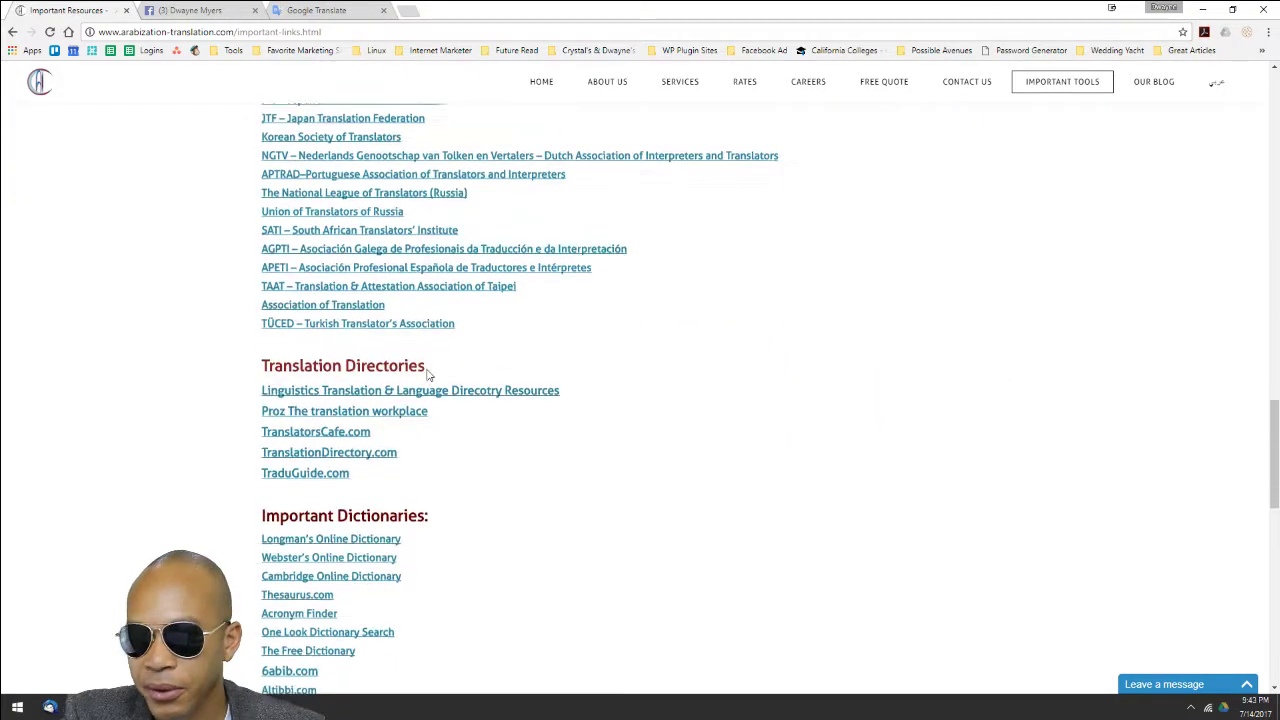
scroll(420, 417, "down", 5)
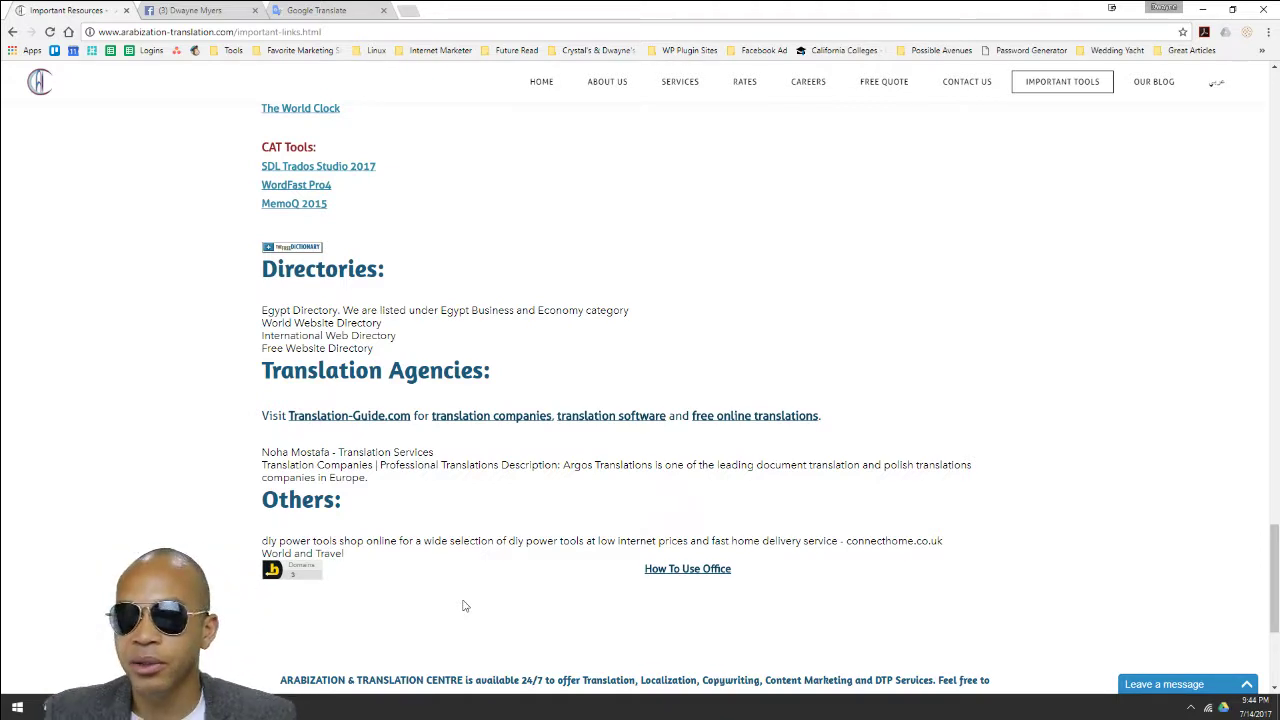
Step: Open the Our Blog page and review its banner, the start of the first post, and the Author, Archives and Categories sidebar
left_click(1157, 92)
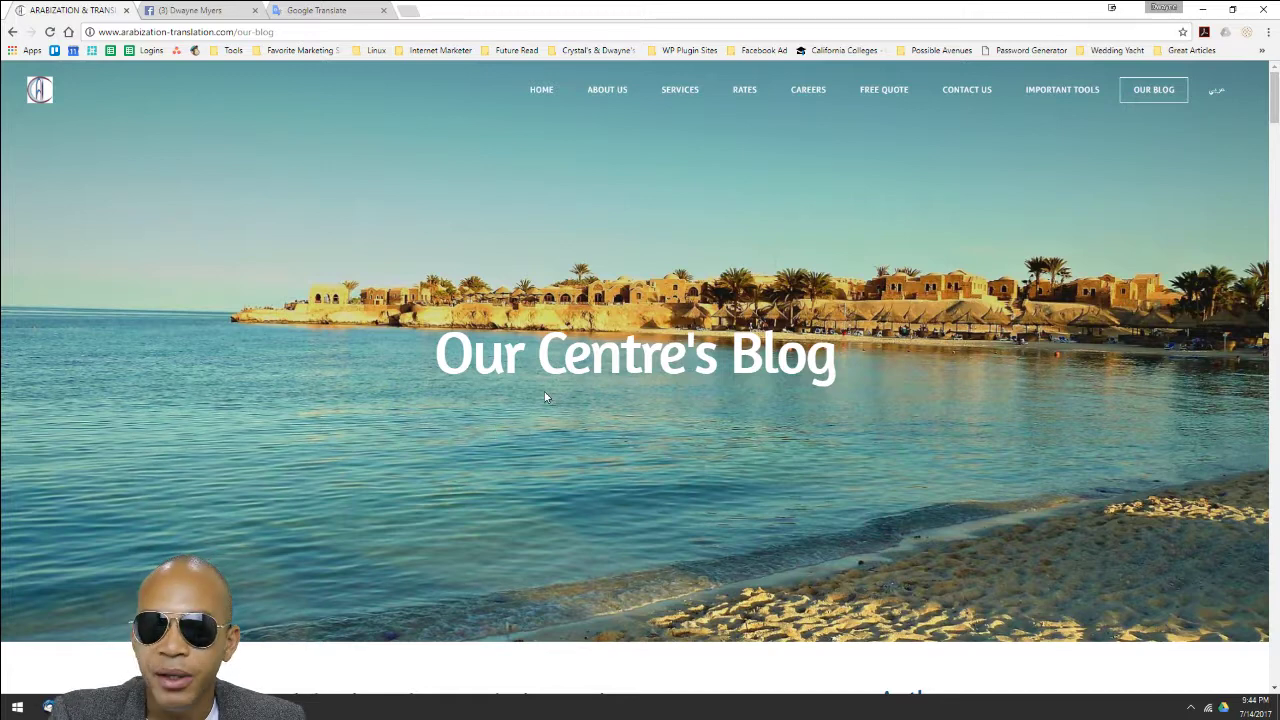
scroll(520, 385, "down", 1)
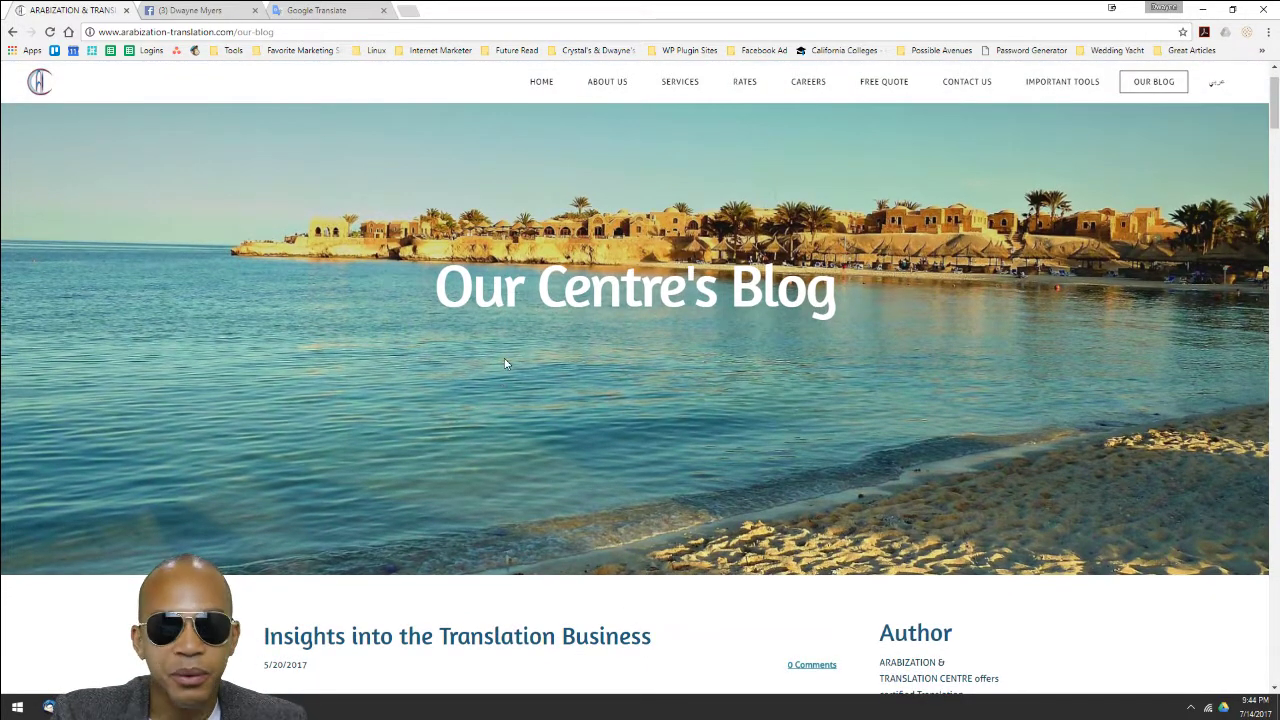
scroll(506, 364, "down", 2)
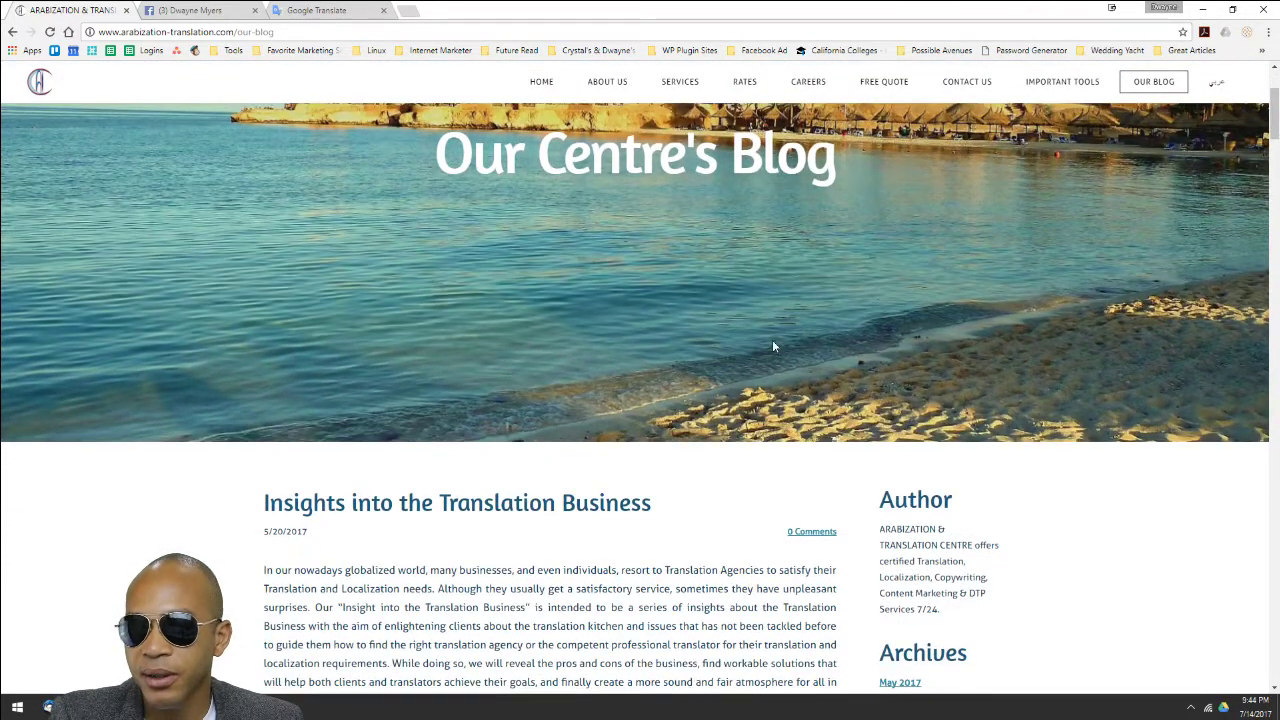
scroll(610, 296, "down", 5)
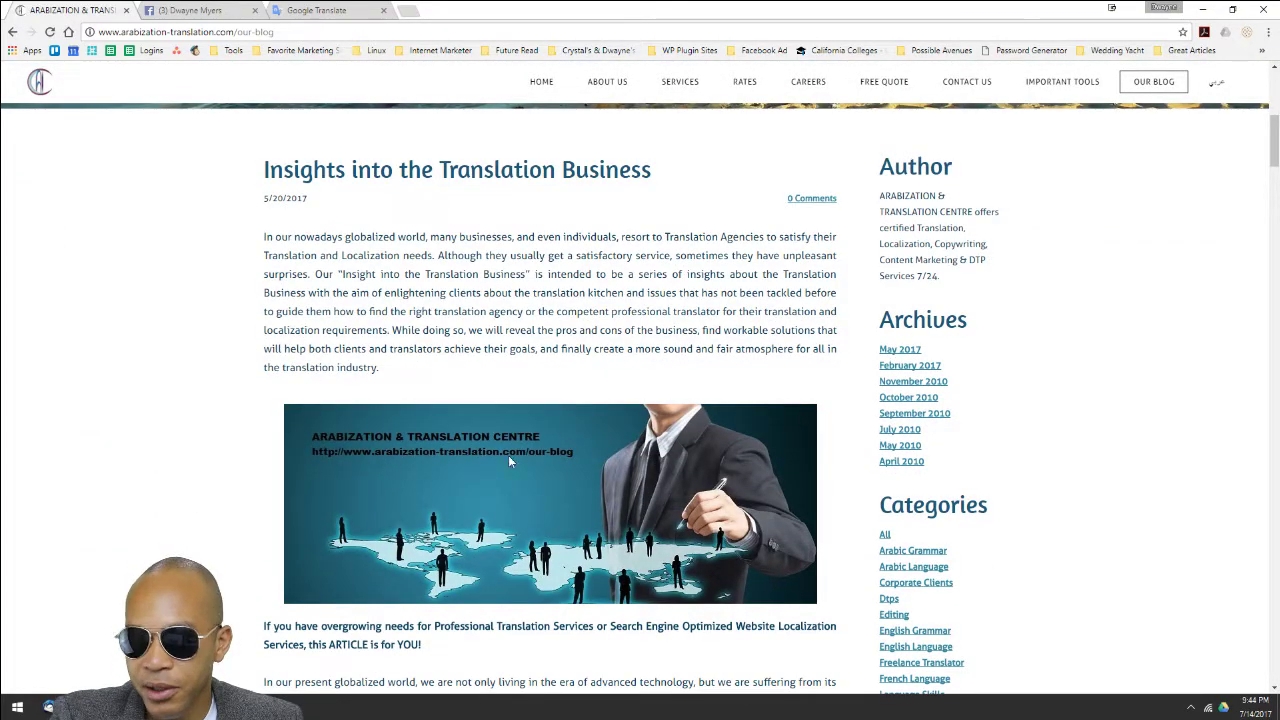
scroll(942, 507, "down", 4)
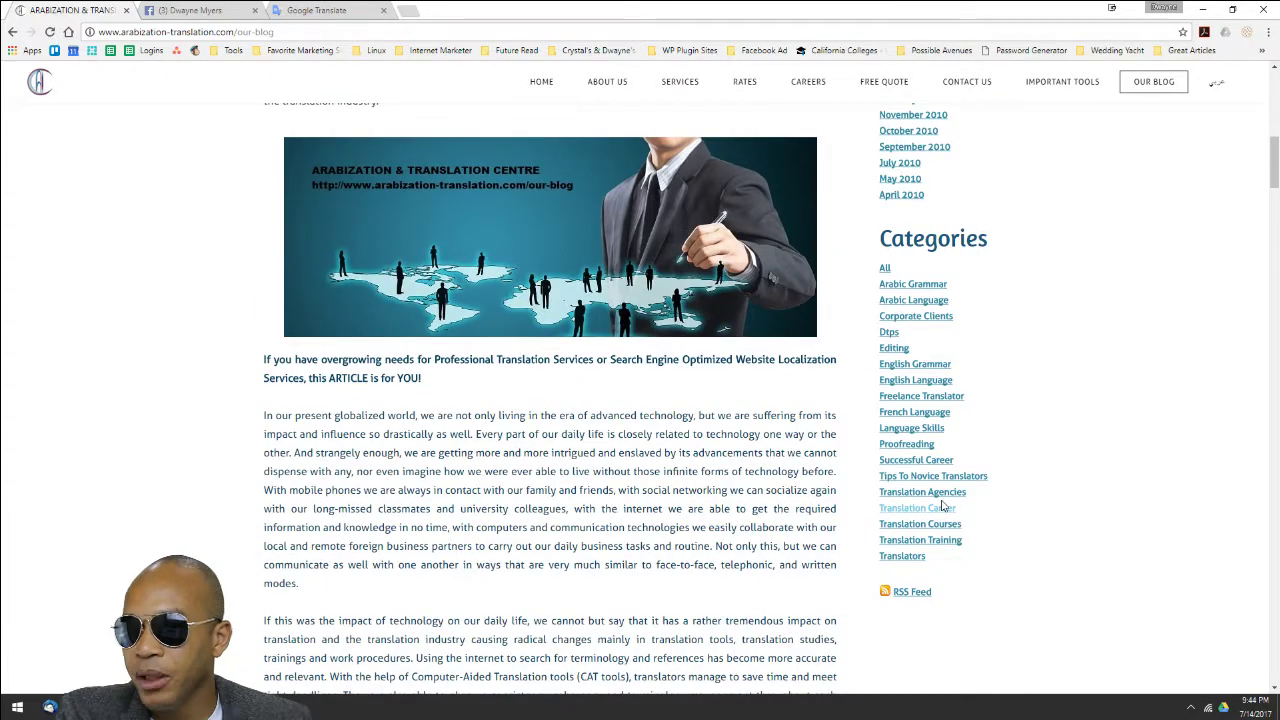
scroll(893, 336, "up", 4)
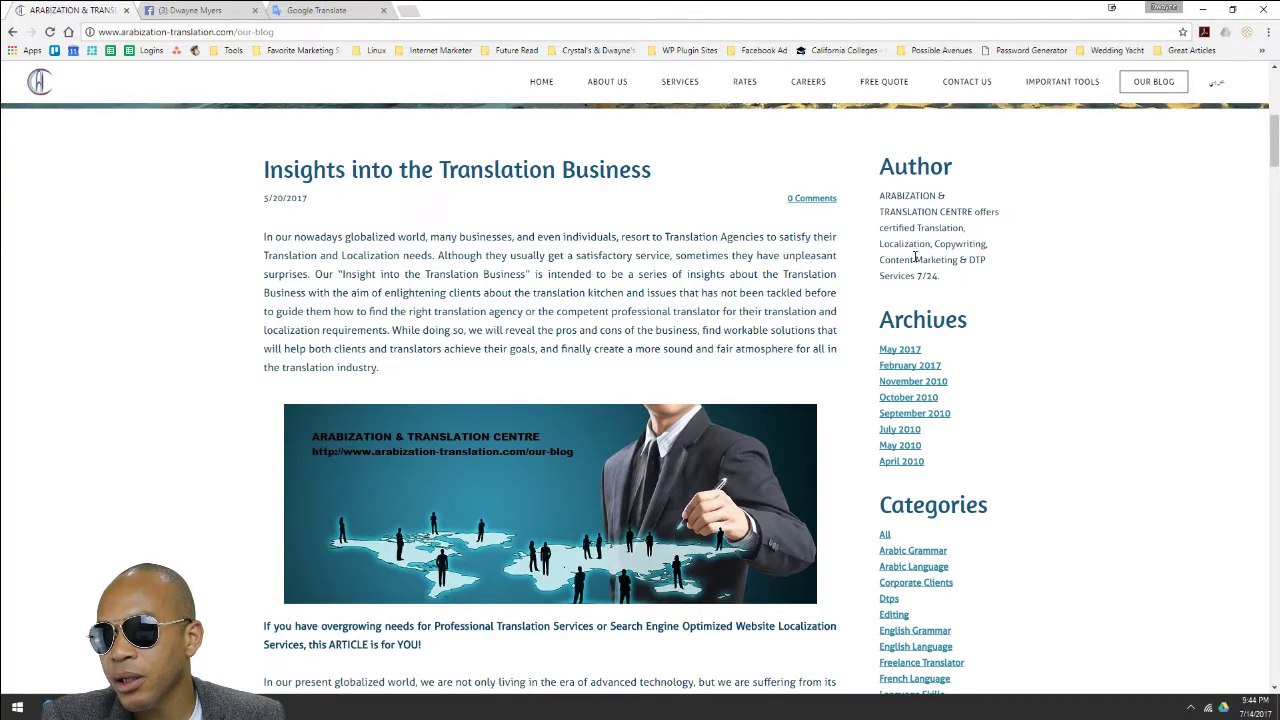
Step: Read the Insights into the Translation Business post to its social links, and the start of the post on hiring a professional translator
scroll(915, 257, "down", 12)
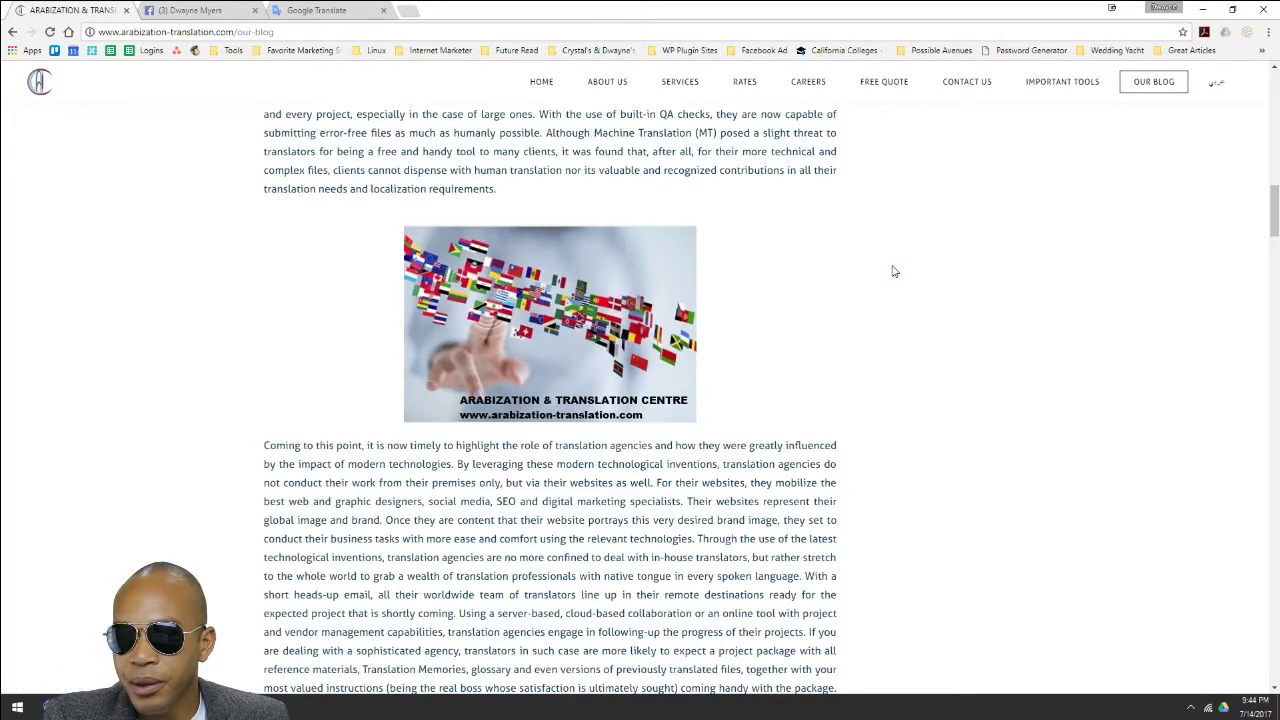
scroll(893, 271, "down", 2)
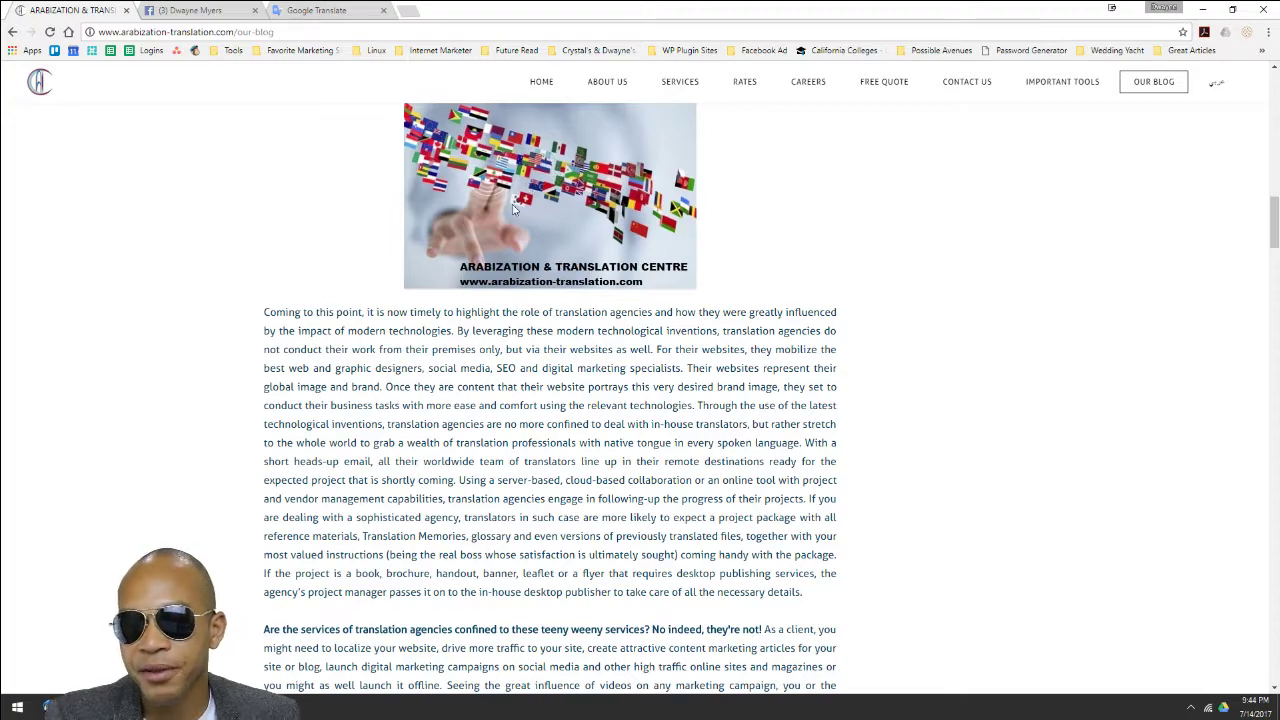
scroll(513, 207, "down", 6)
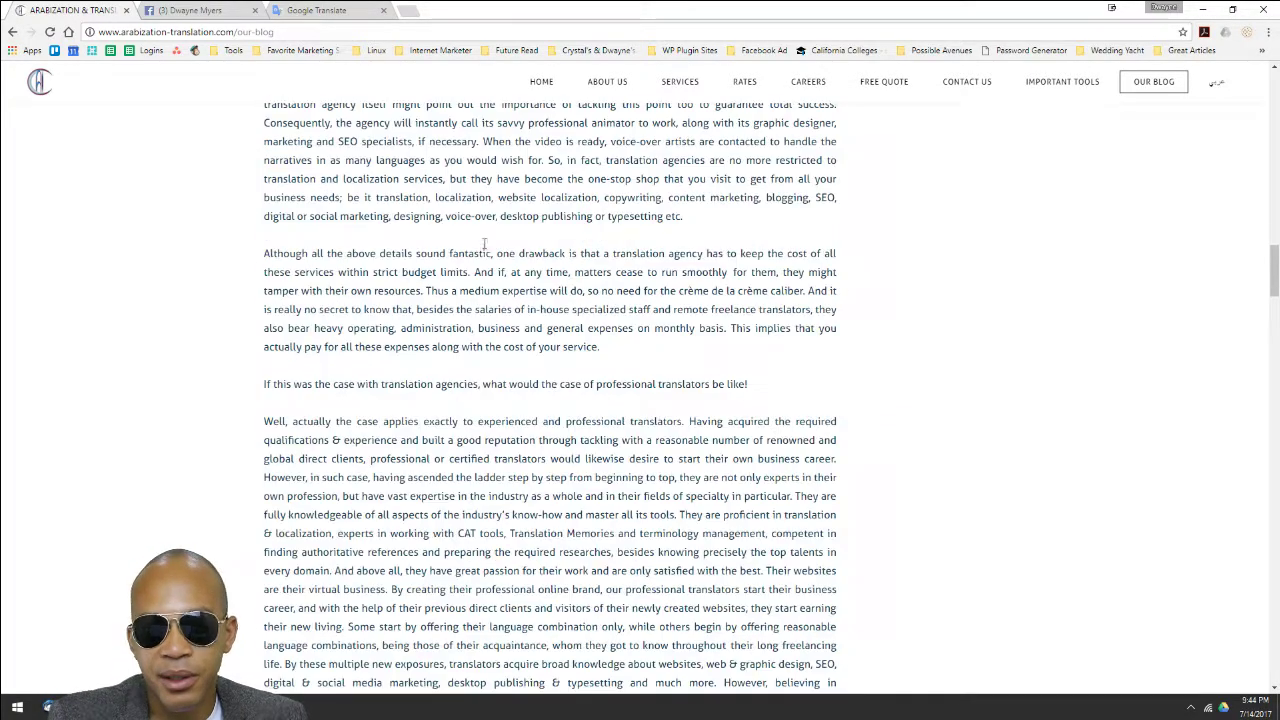
scroll(485, 243, "down", 3)
scroll(485, 243, "down", 2)
scroll(485, 243, "down", 2)
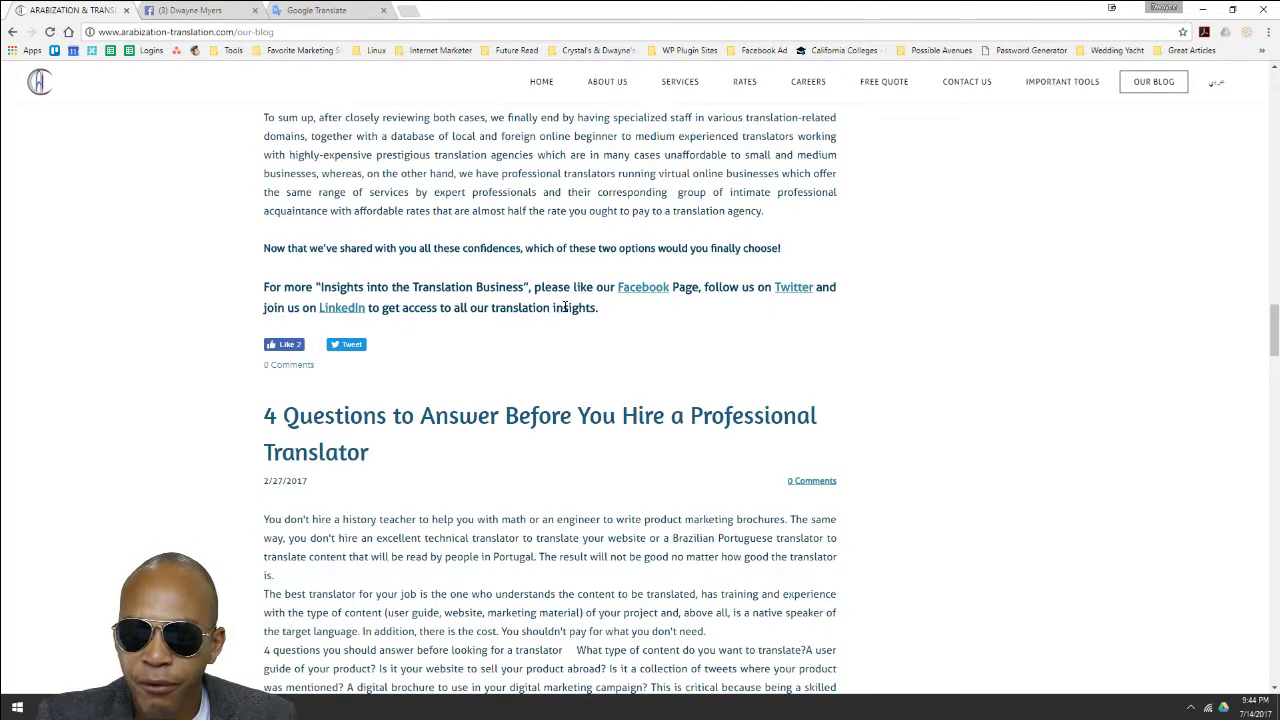
scroll(500, 403, "down", 1)
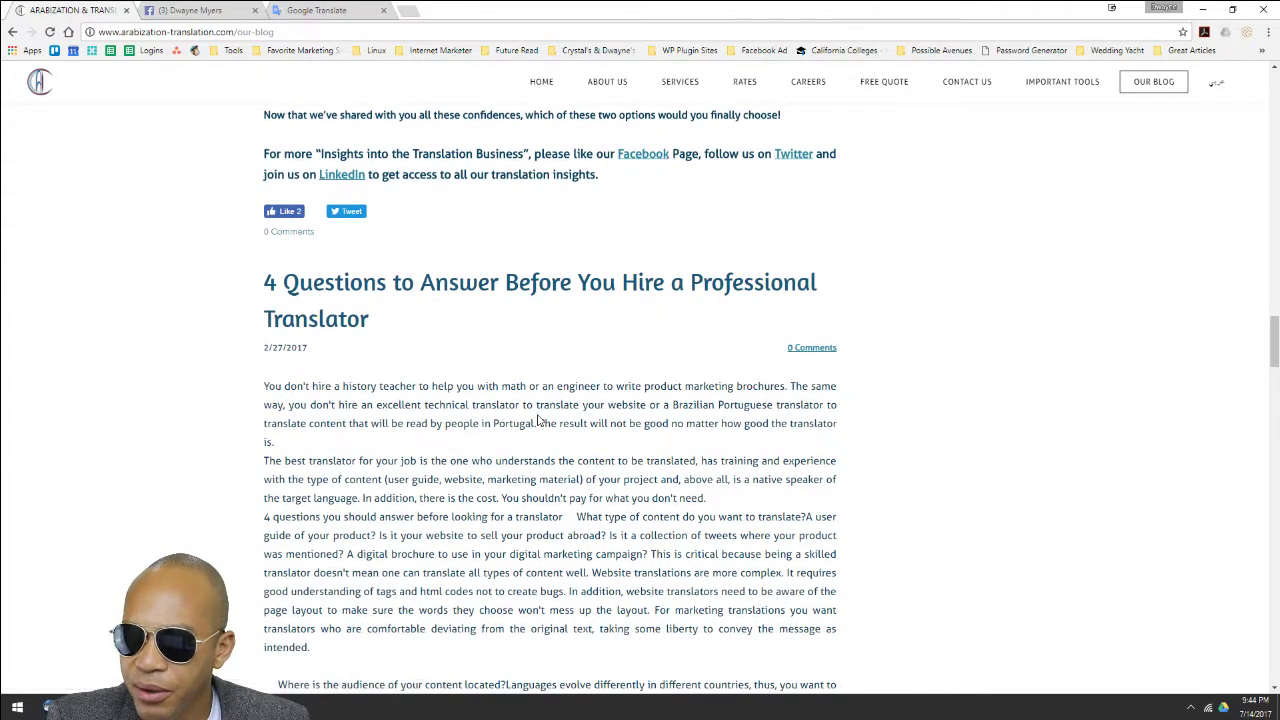
scroll(540, 421, "down", 2)
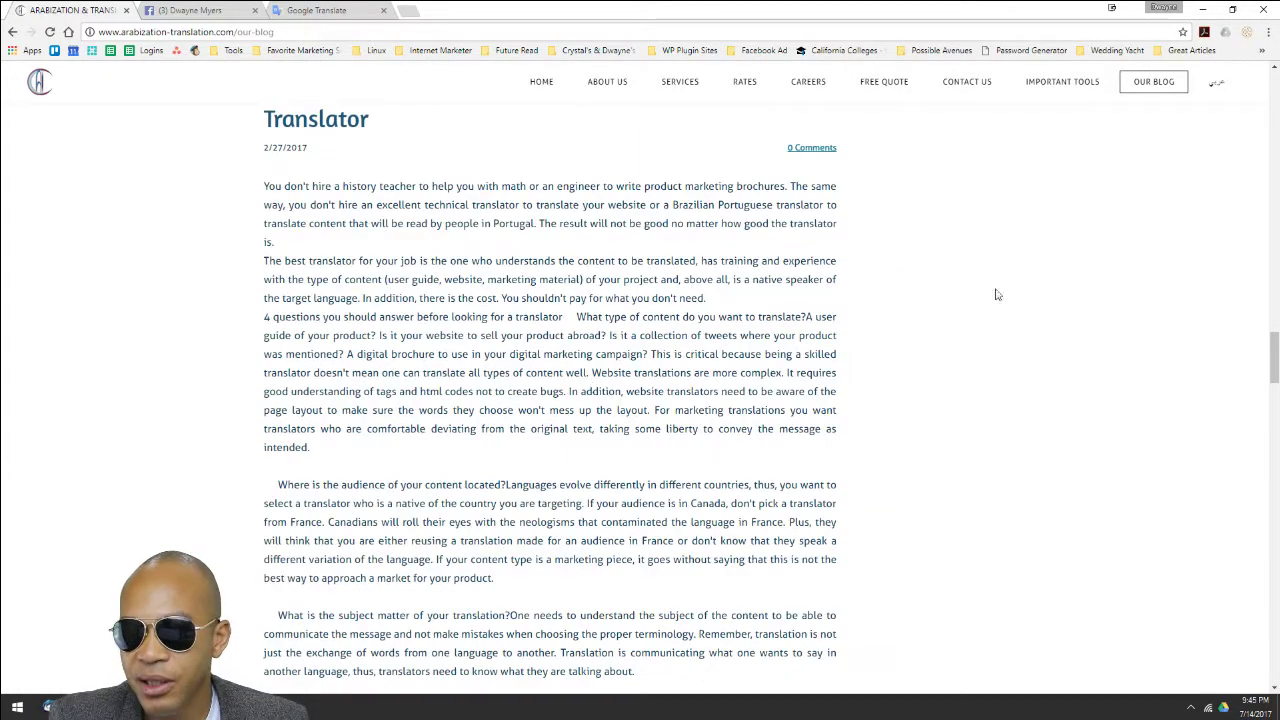
Step: Highlight EzineArticles.com in the Our Articles post title and read the older 2010 posts down to the page footer
left_click_drag(1276, 351, 1275, 543)
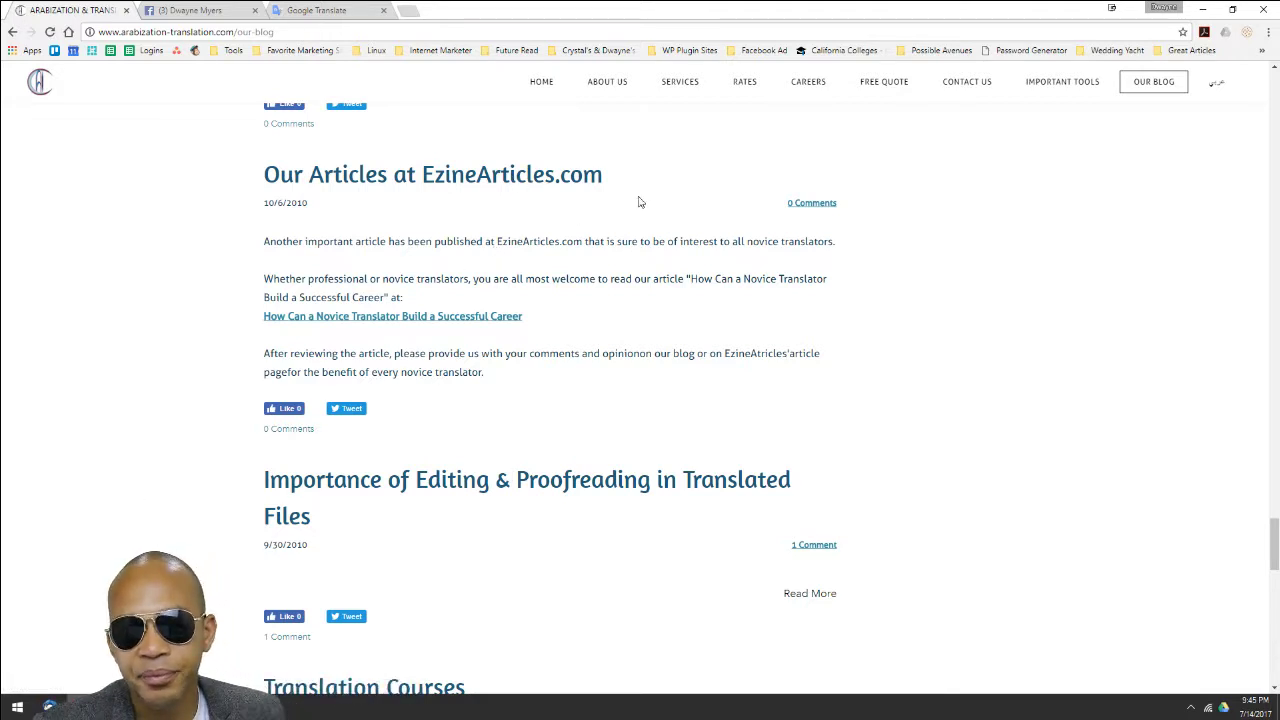
left_click_drag(613, 180, 421, 178)
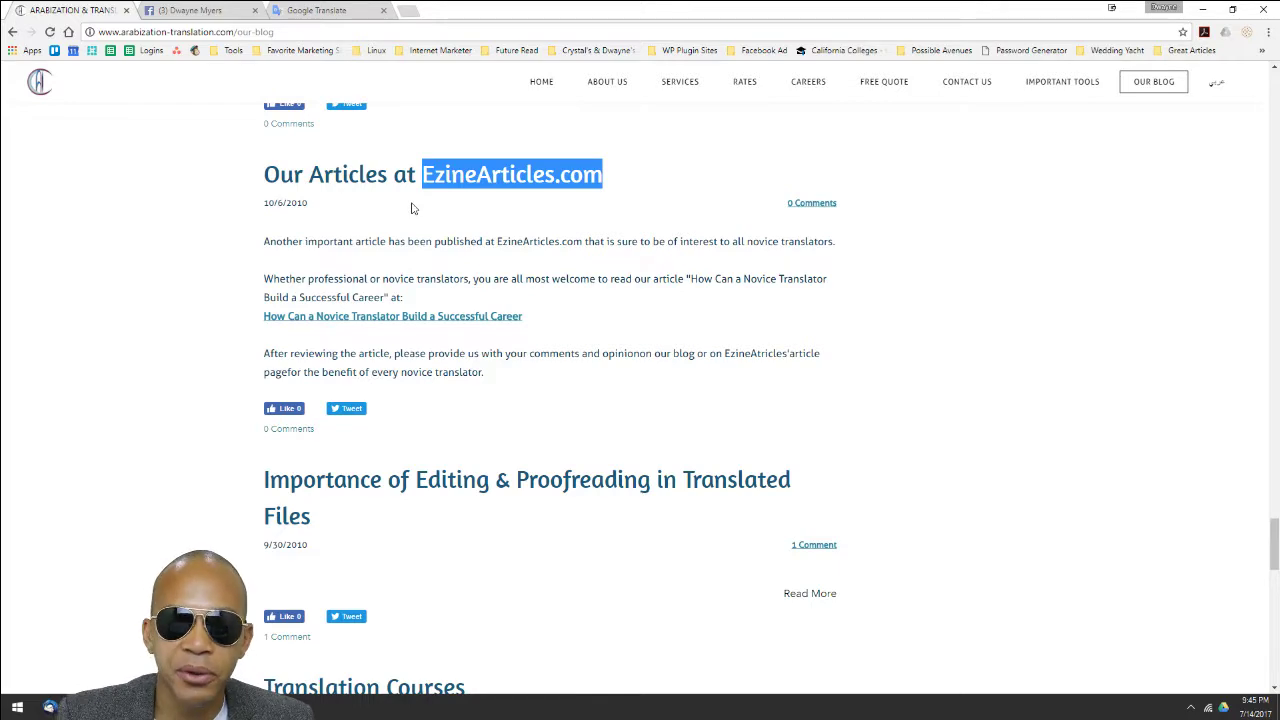
scroll(410, 306, "down", 1)
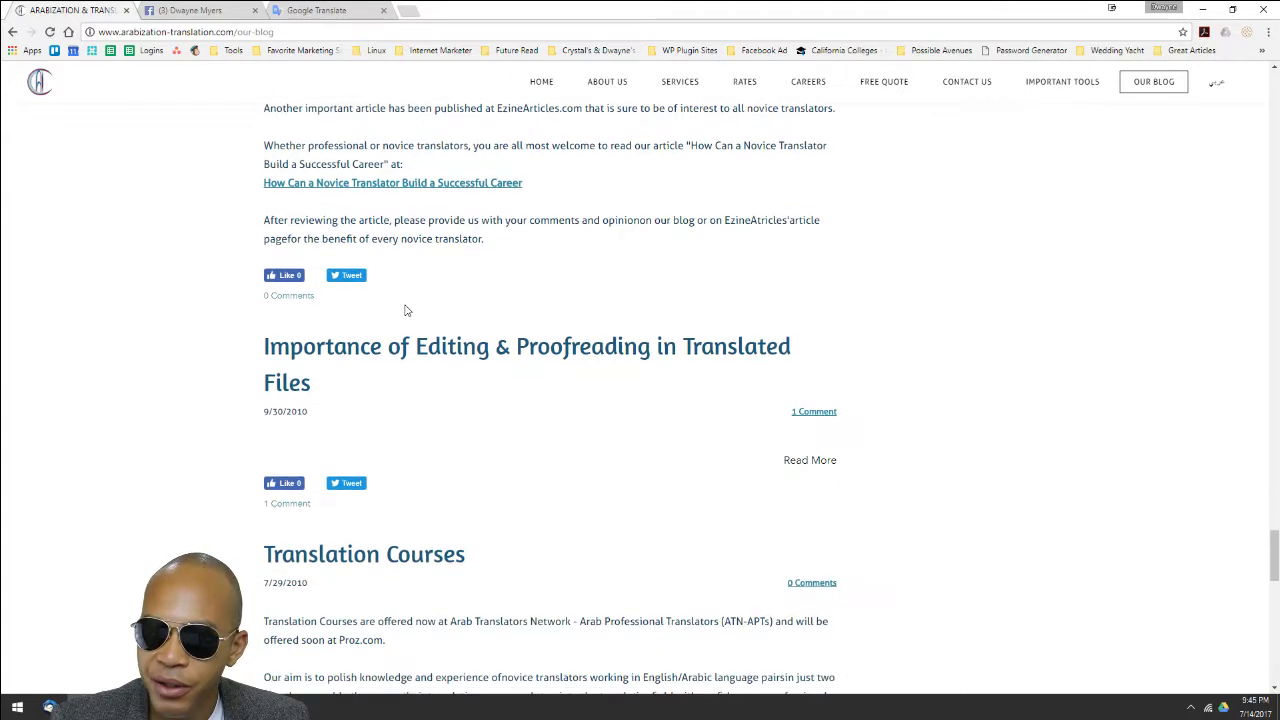
scroll(530, 362, "down", 5)
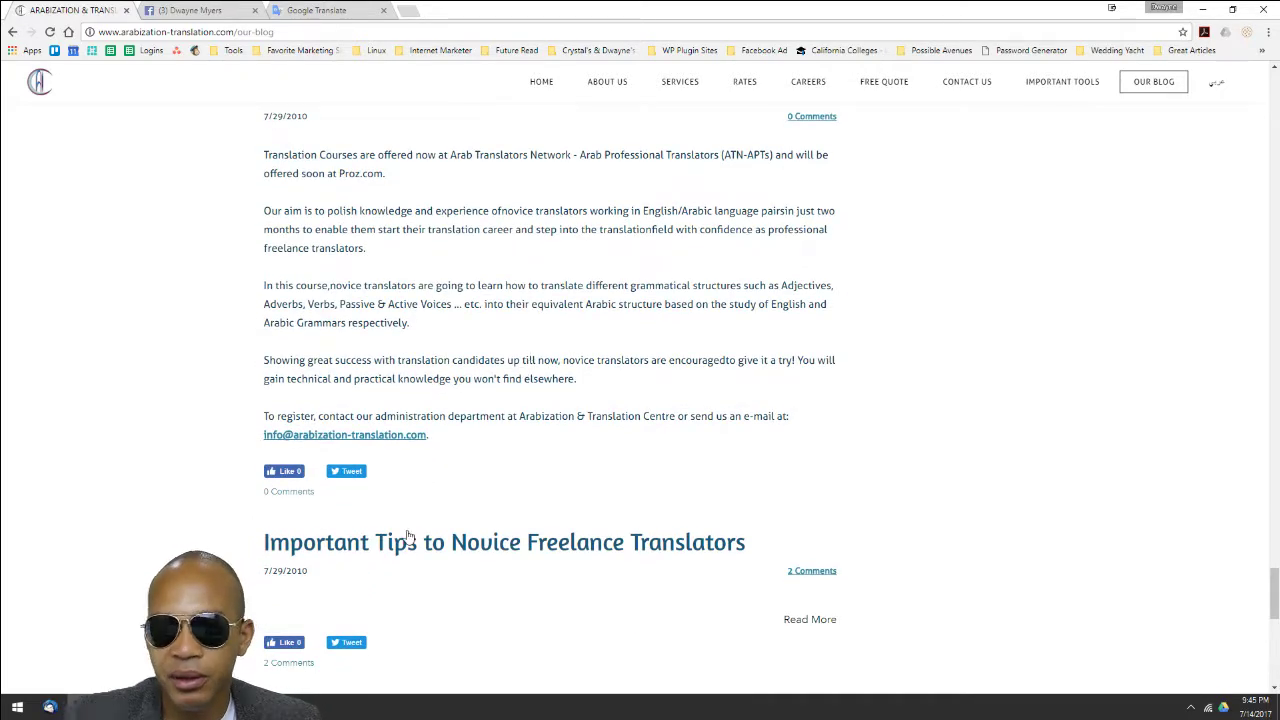
scroll(665, 557, "down", 1)
scroll(665, 557, "down", 3)
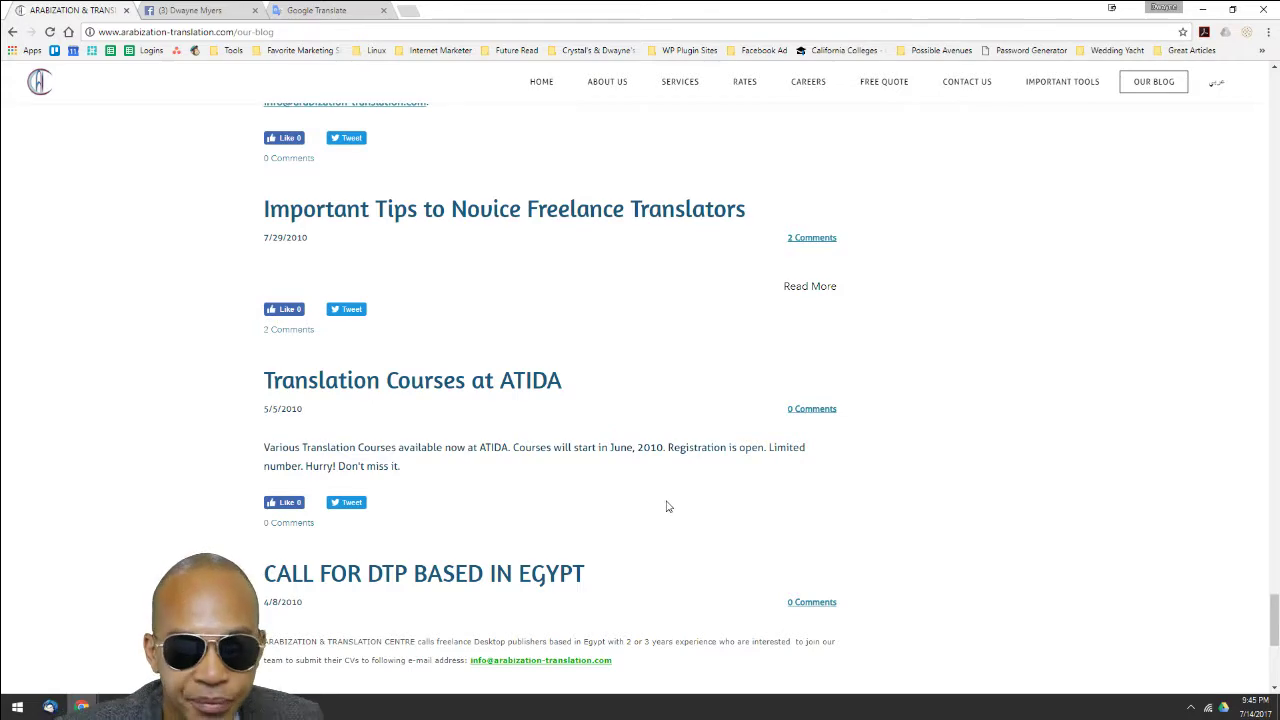
scroll(486, 549, "down", 5)
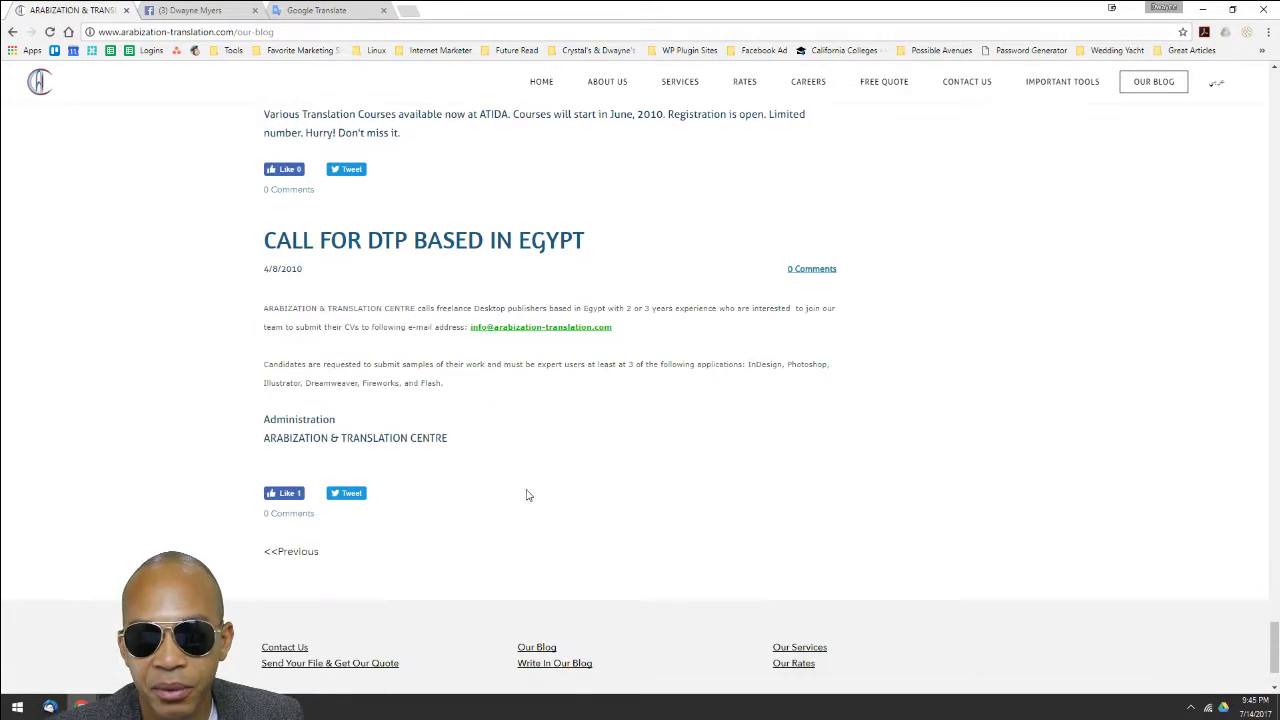
Step: Review the 2010 posts again from the DTP call up to How to Maintain Your Language Skills – Part I and its resource links
scroll(559, 418, "up", 3)
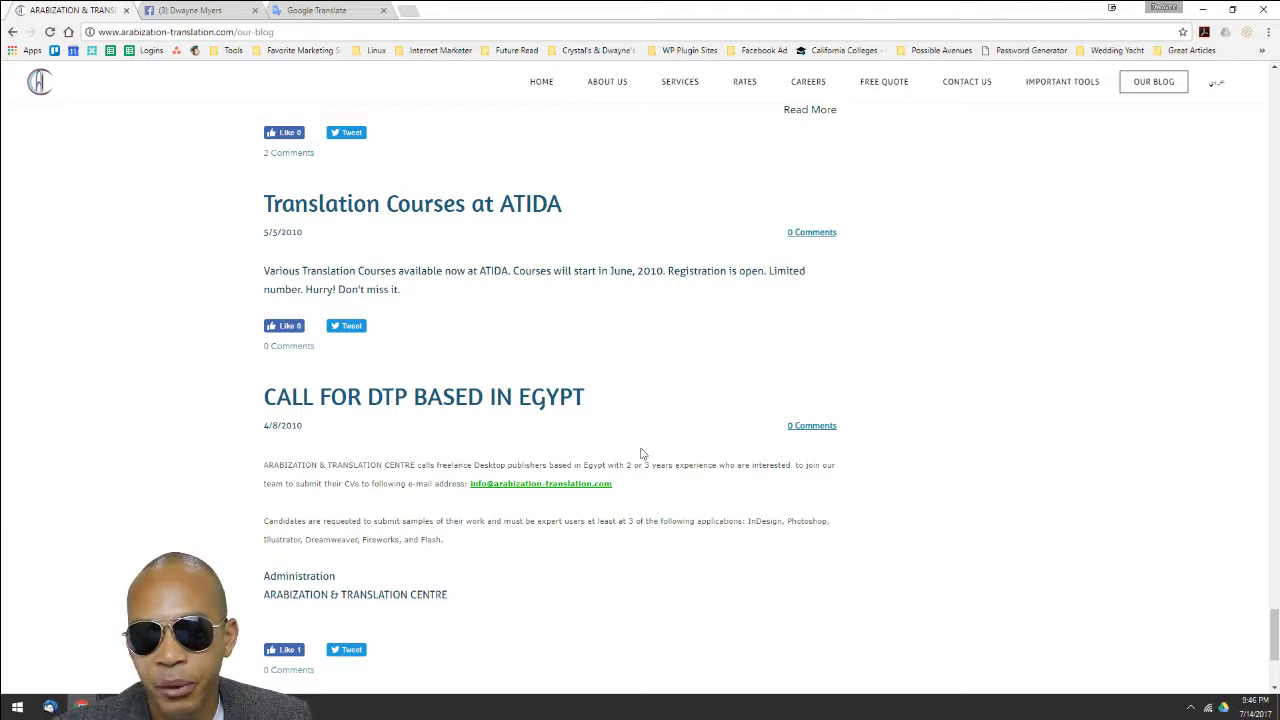
scroll(634, 449, "up", 3)
scroll(632, 433, "up", 2)
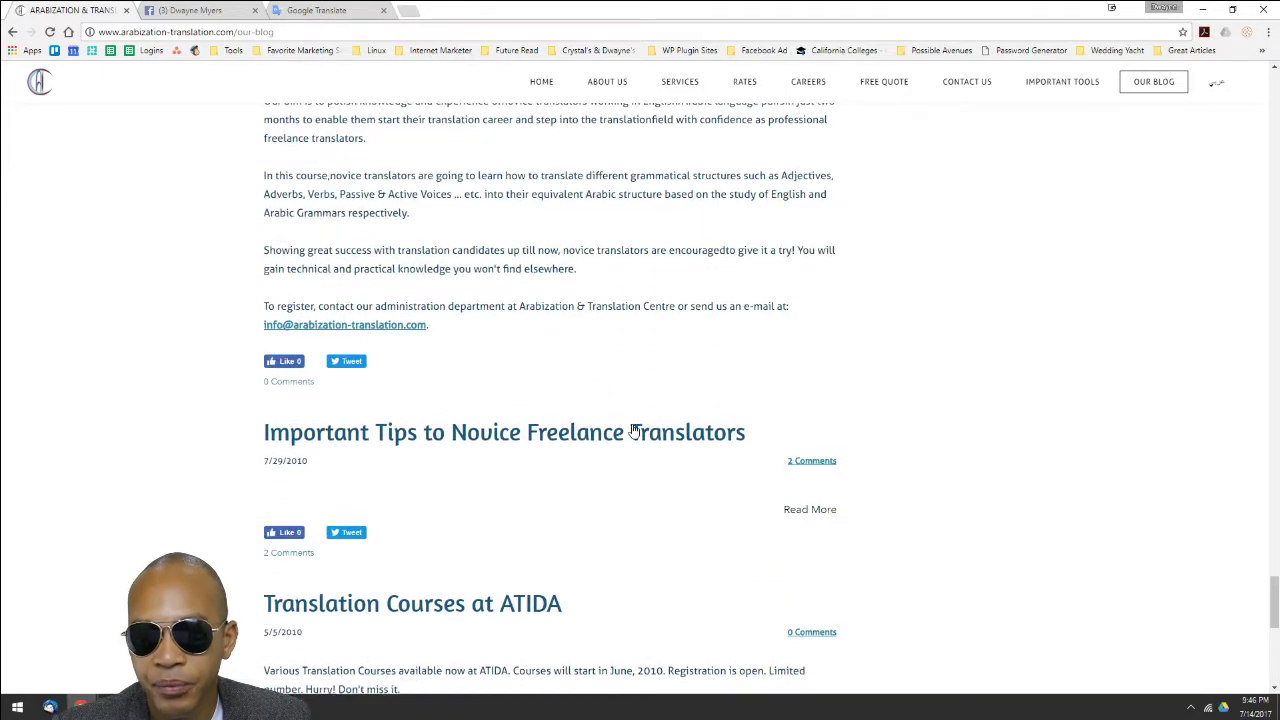
scroll(632, 430, "up", 3)
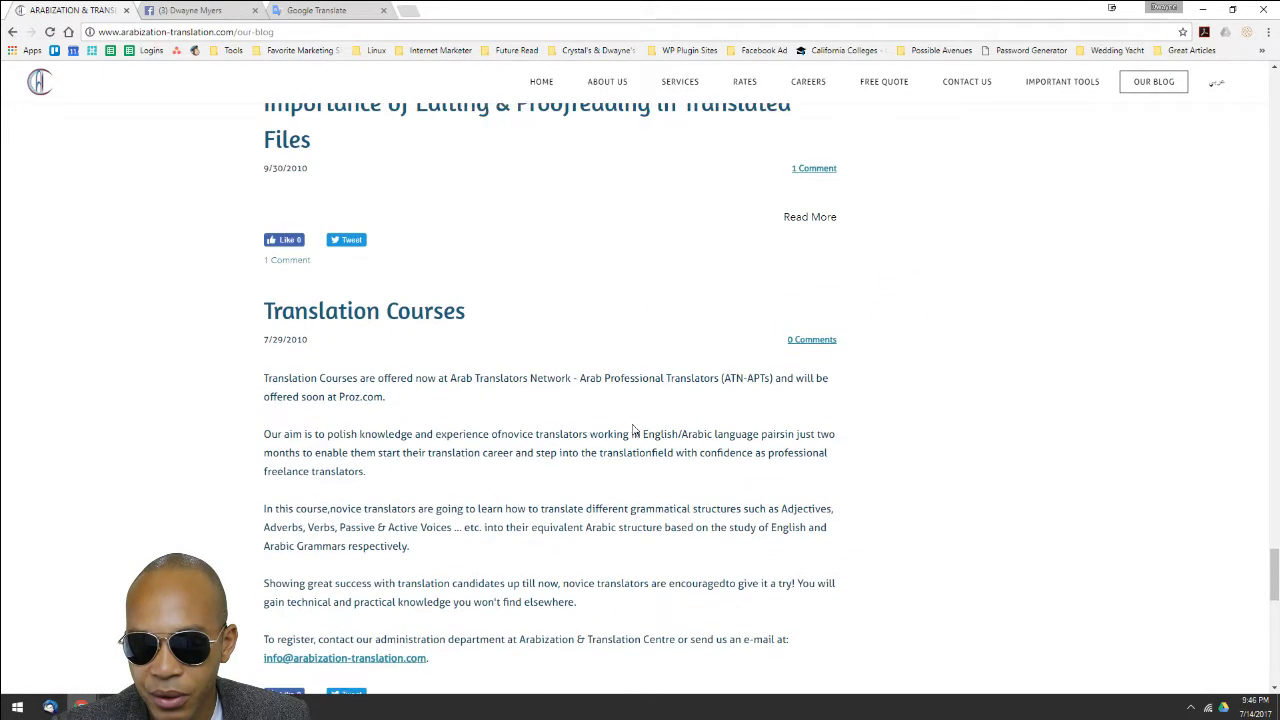
scroll(632, 430, "up", 3)
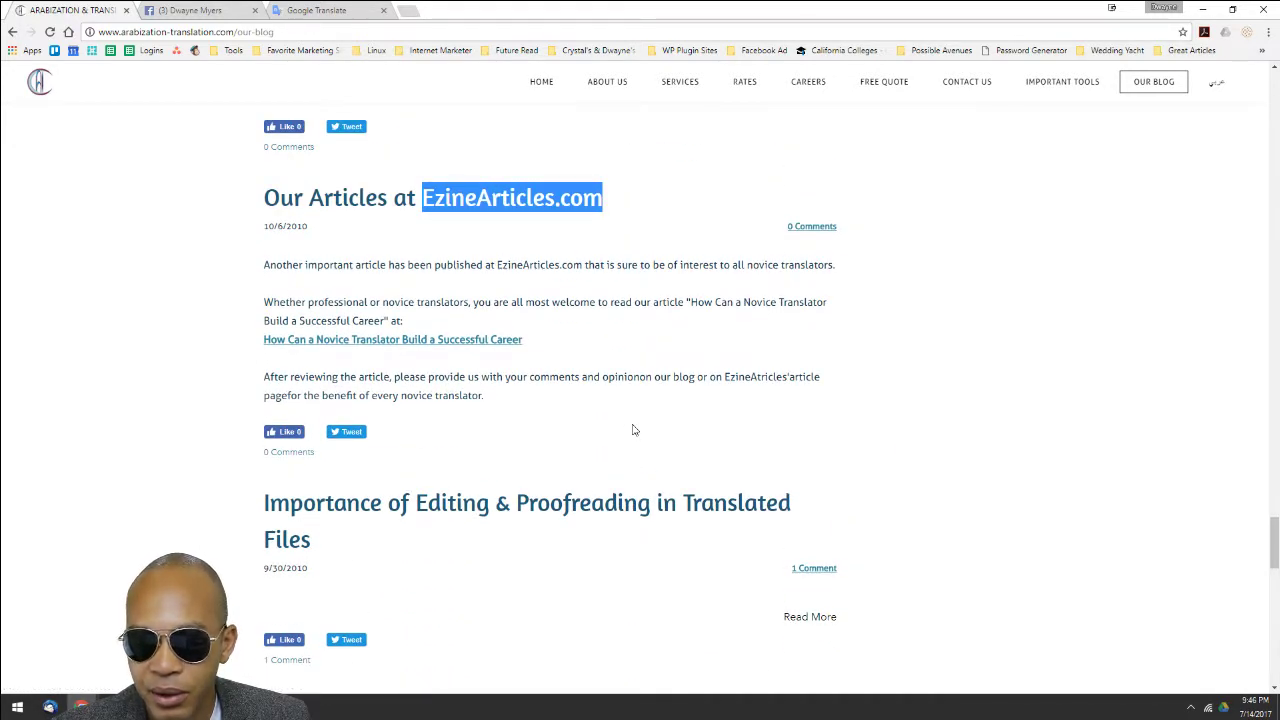
scroll(632, 430, "up", 4)
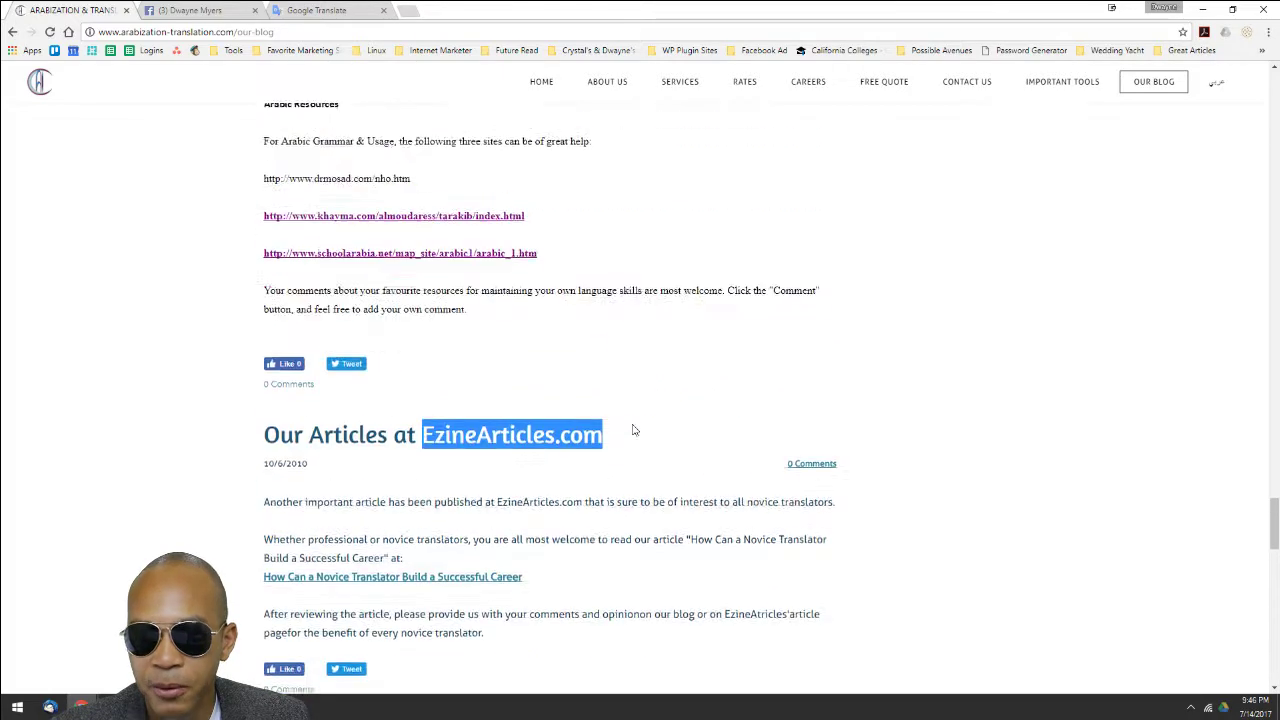
scroll(632, 430, "up", 4)
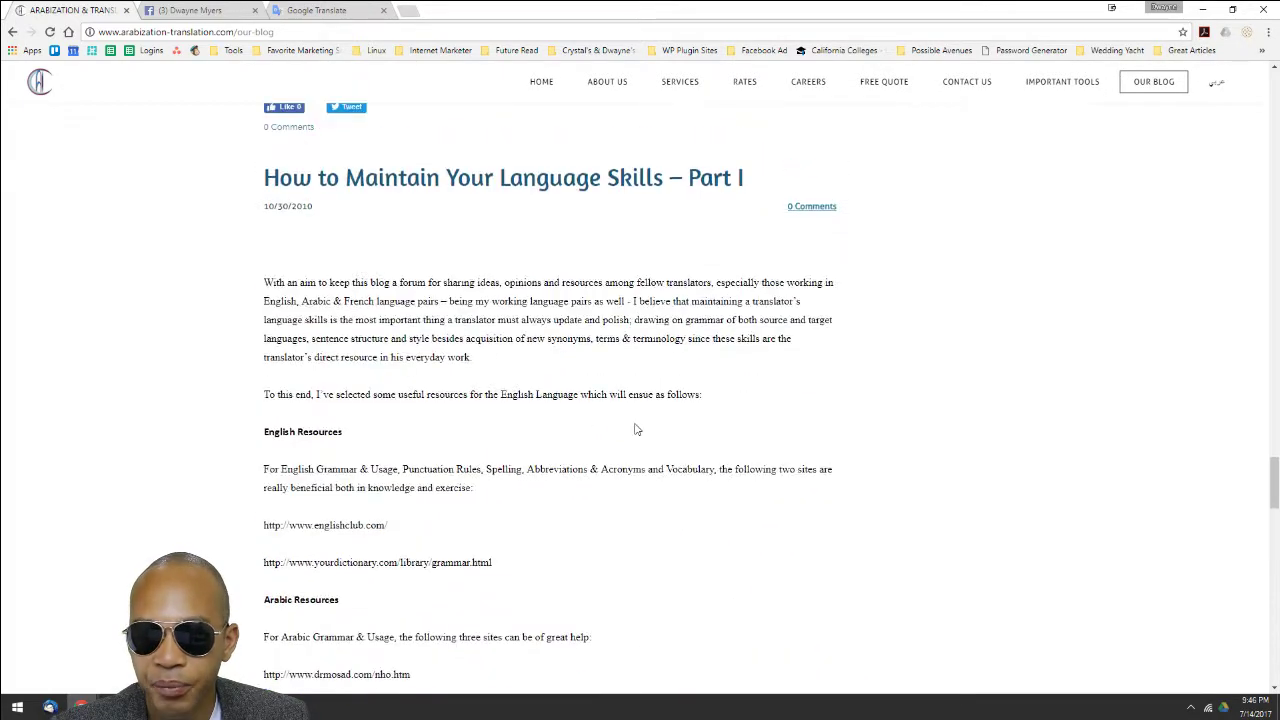
scroll(634, 429, "down", 3)
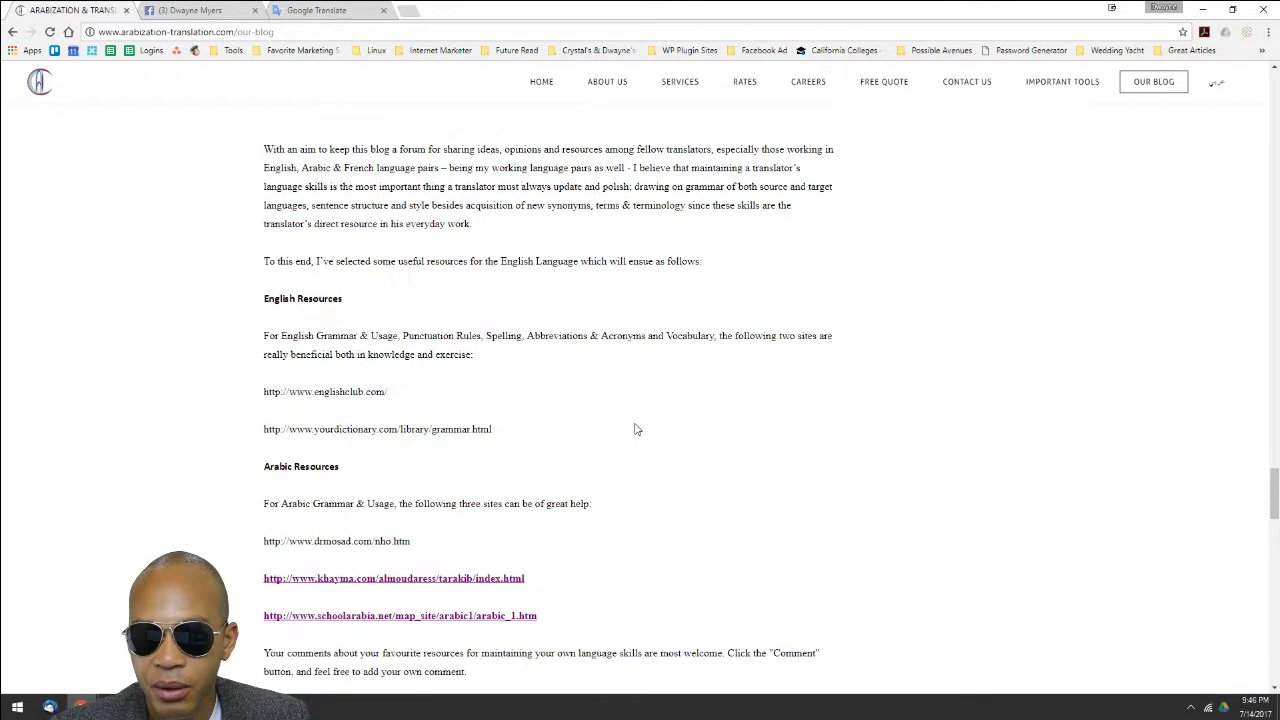
scroll(634, 429, "down", 2)
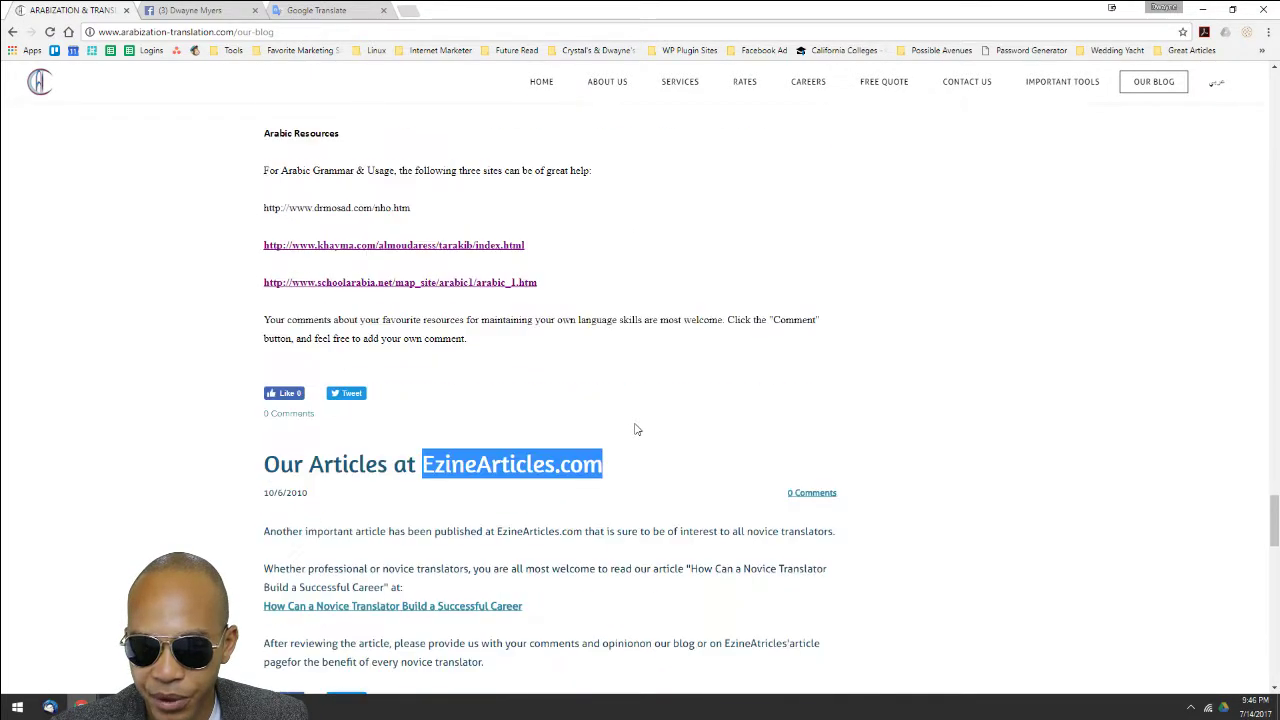
scroll(634, 429, "down", 1)
Step: Look back over the blog from the Language Skills – Part II post up to the first article and the Categories list
scroll(634, 429, "up", 10)
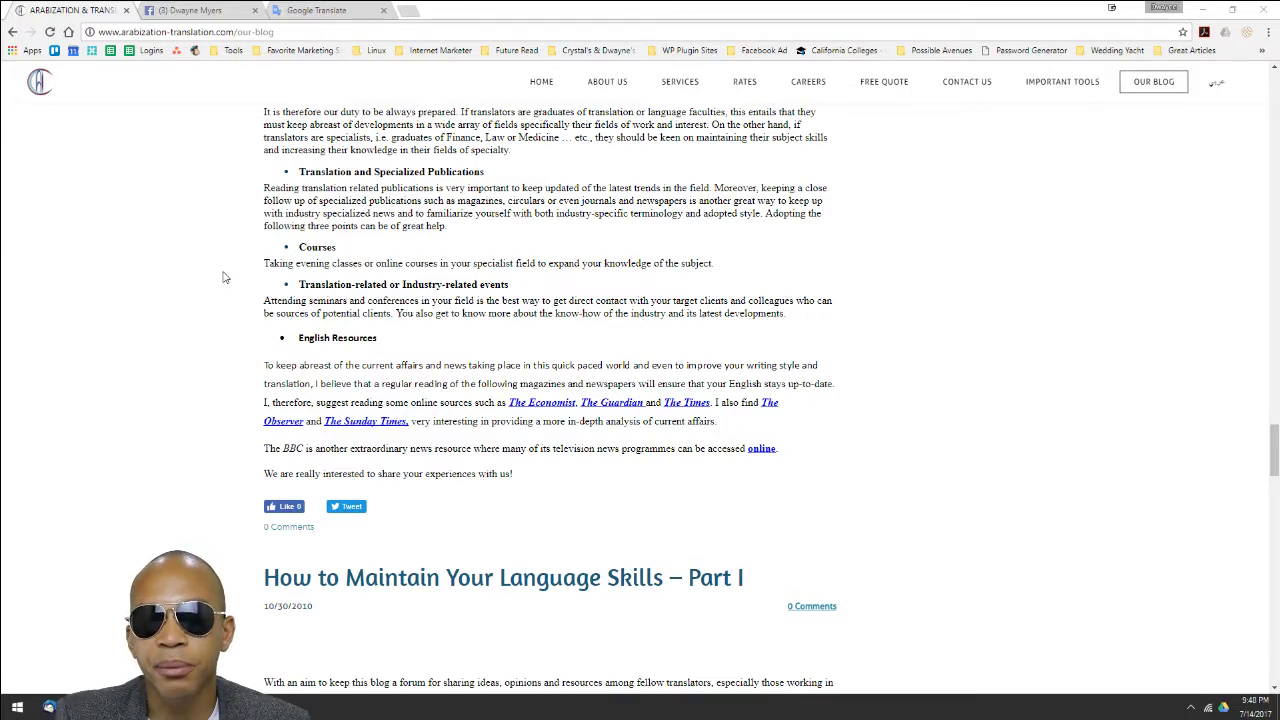
scroll(225, 271, "up", 1)
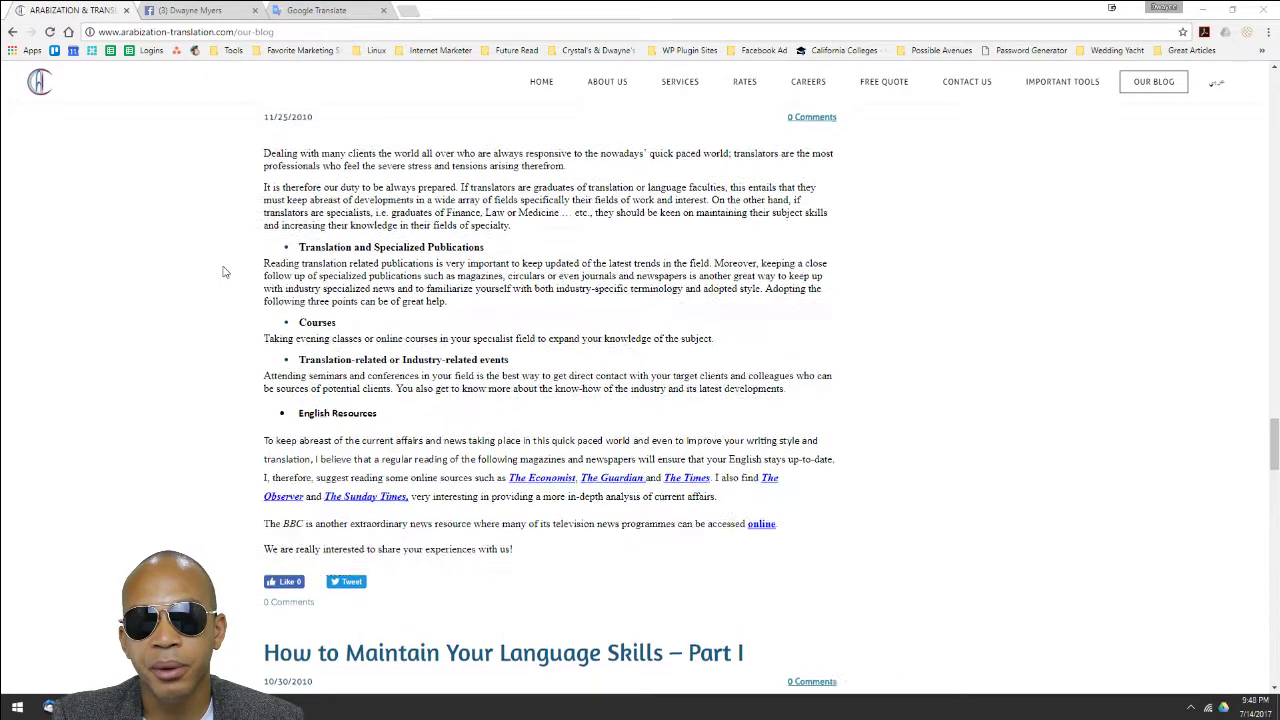
scroll(225, 271, "up", 2)
scroll(225, 271, "up", 5)
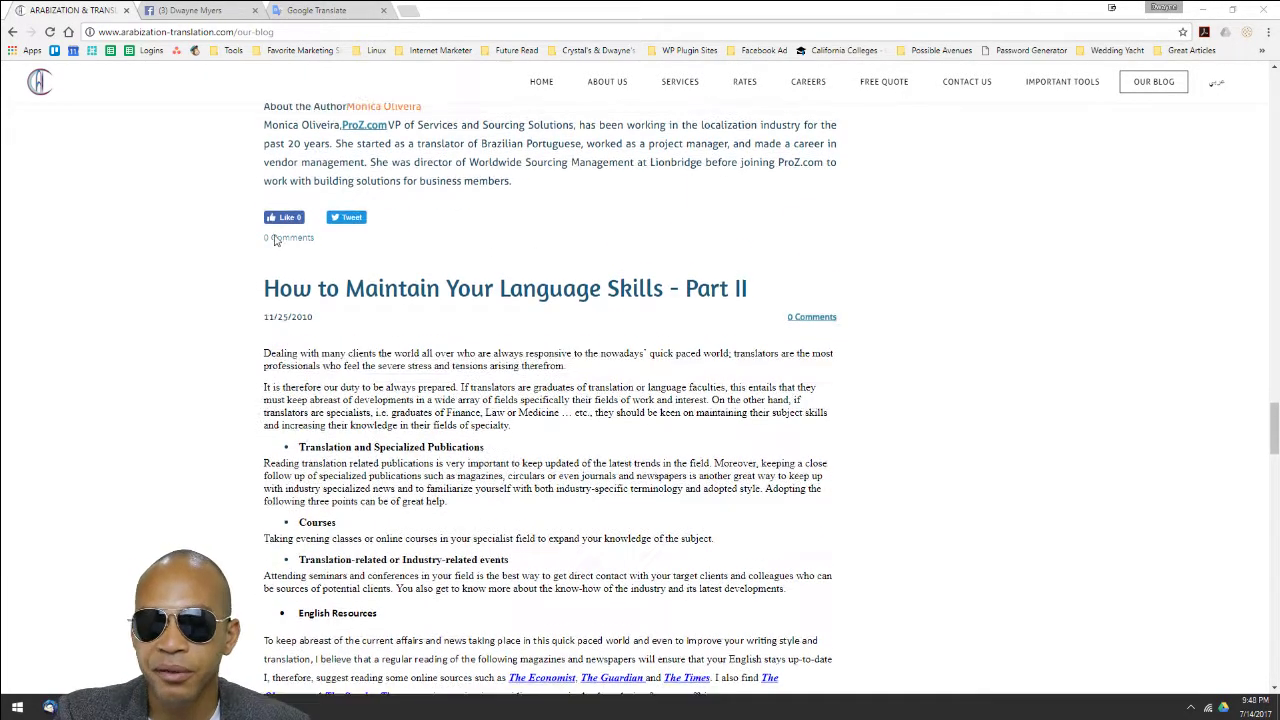
scroll(275, 232, "up", 8)
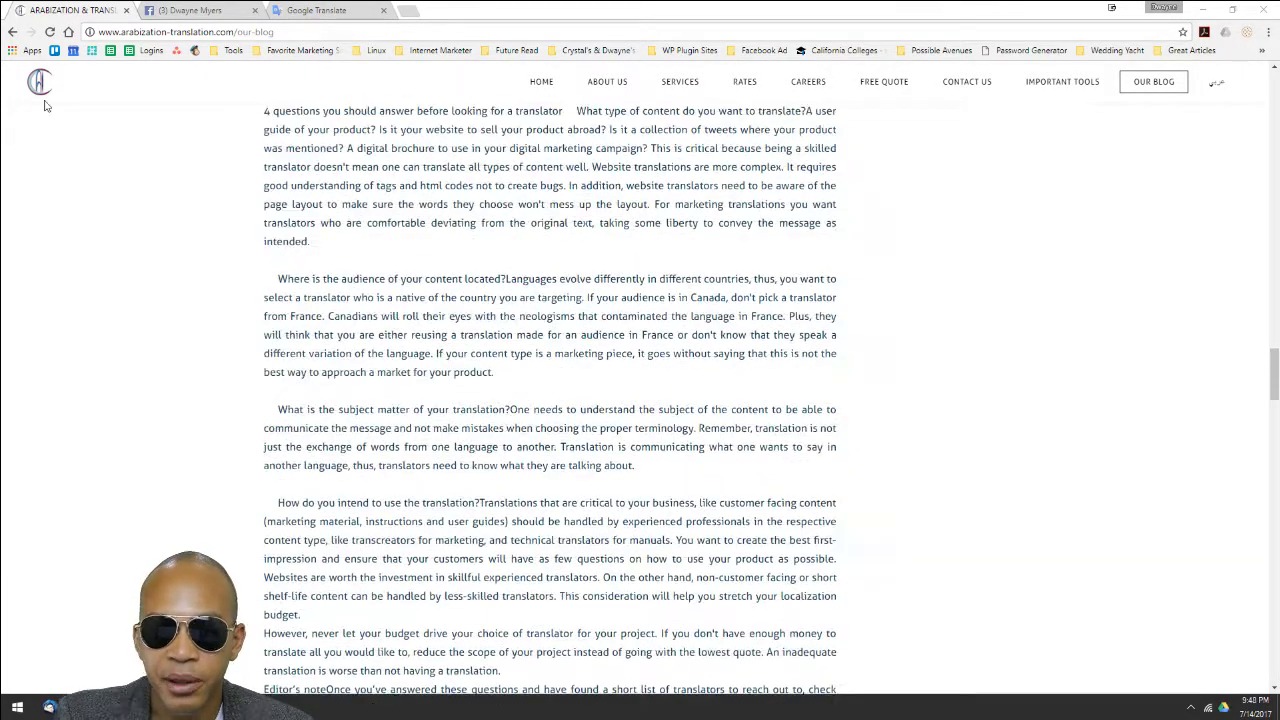
scroll(160, 209, "up", 2)
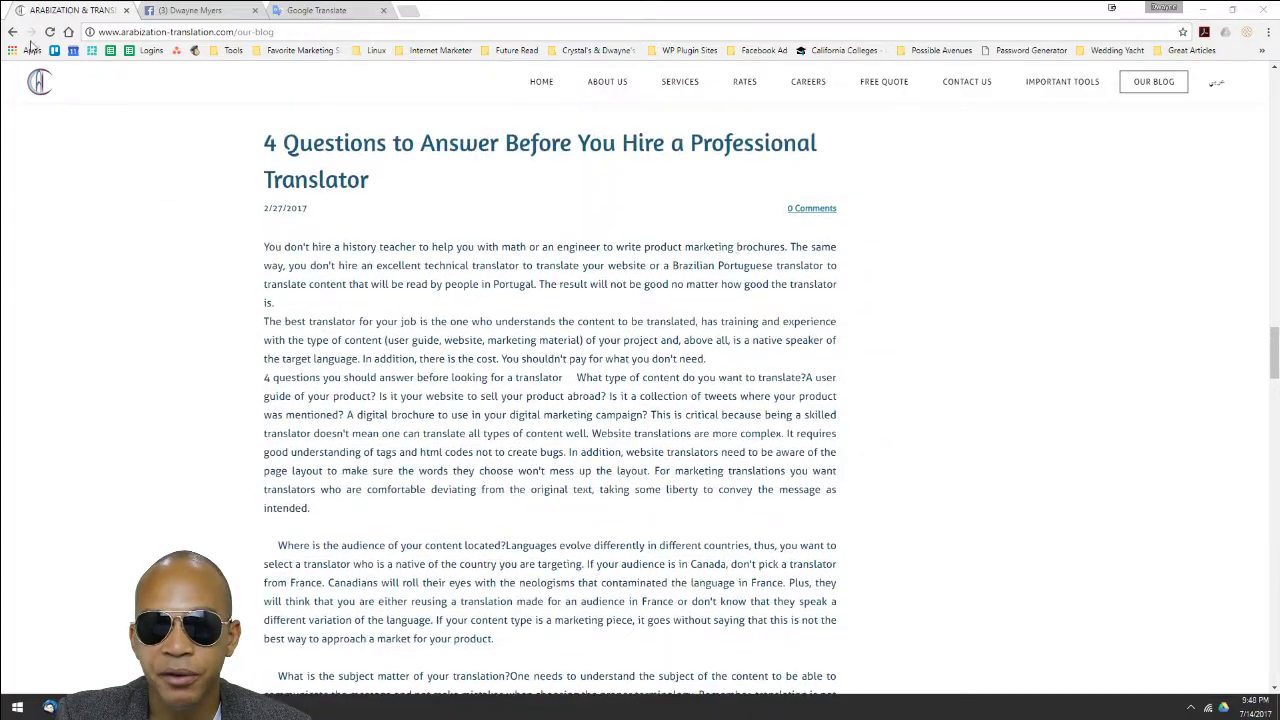
scroll(188, 197, "up", 18)
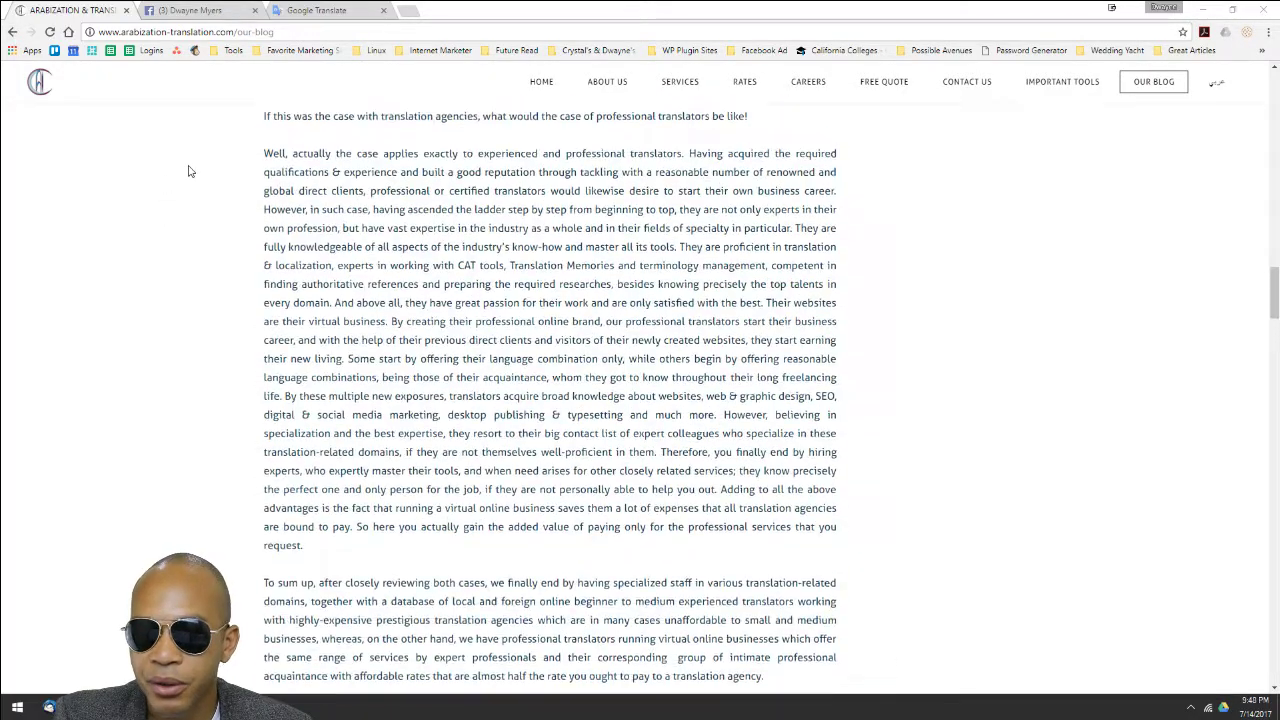
scroll(183, 178, "up", 20)
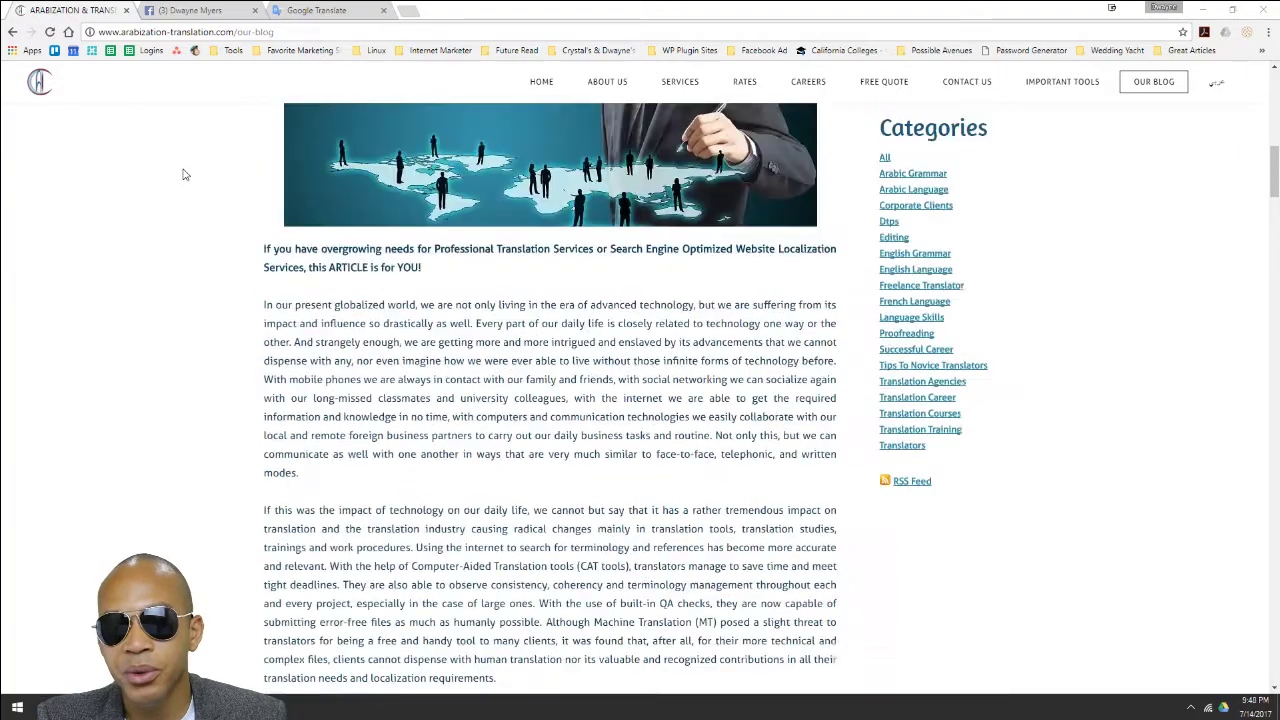
Step: Look over the blog's banner, the Arabic page submenu, and the first post with its Archives and Categories lists
scroll(177, 182, "up", 4)
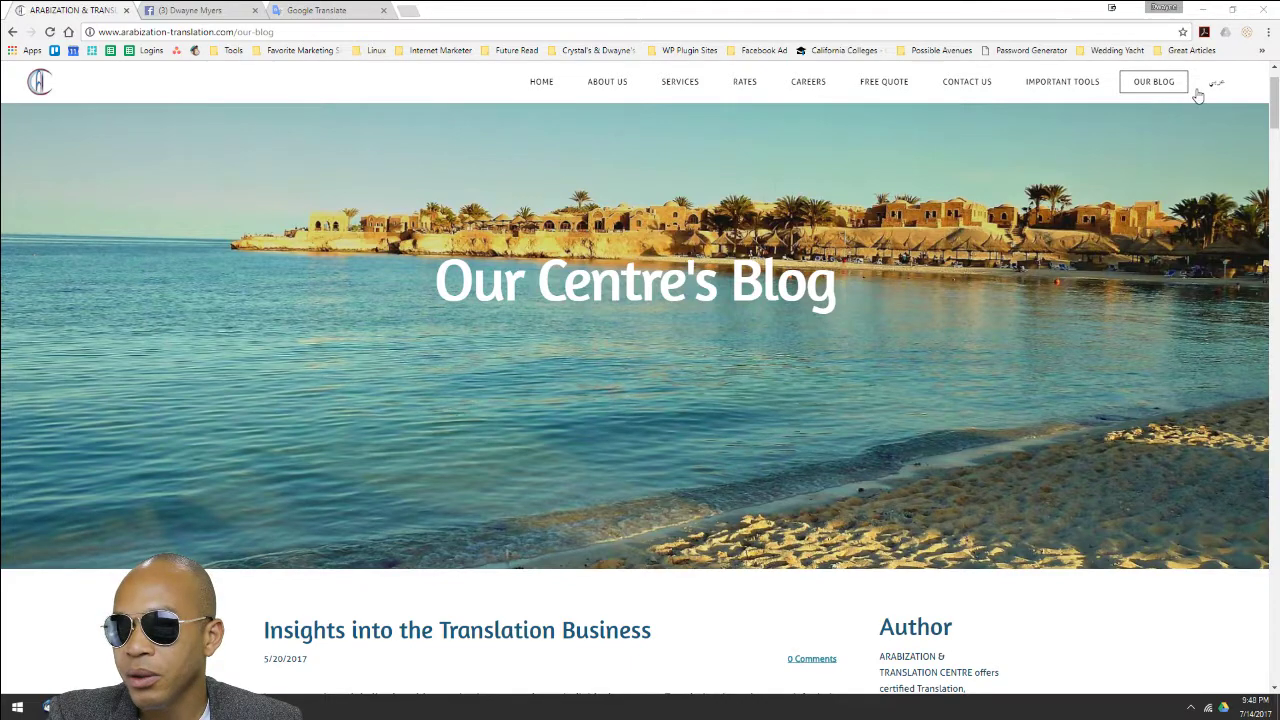
mouse_move(1208, 98)
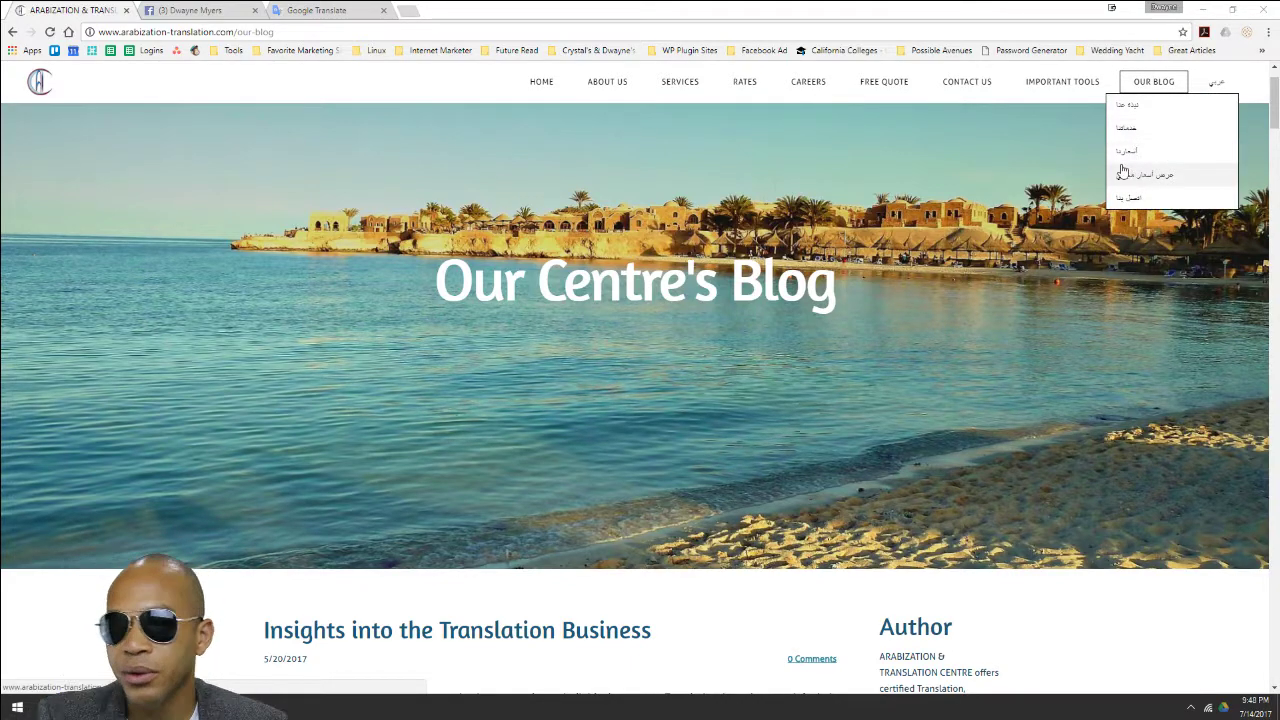
scroll(969, 323, "down", 2)
scroll(591, 356, "down", 4)
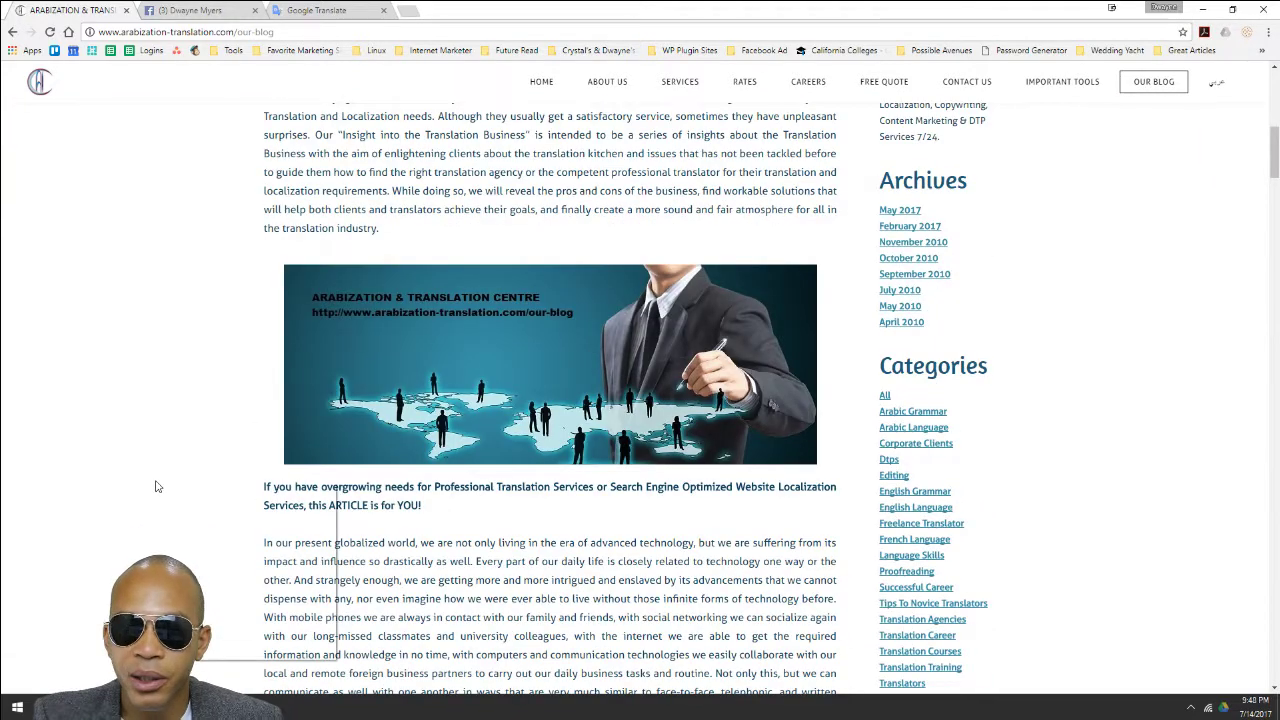
right_click(155, 486)
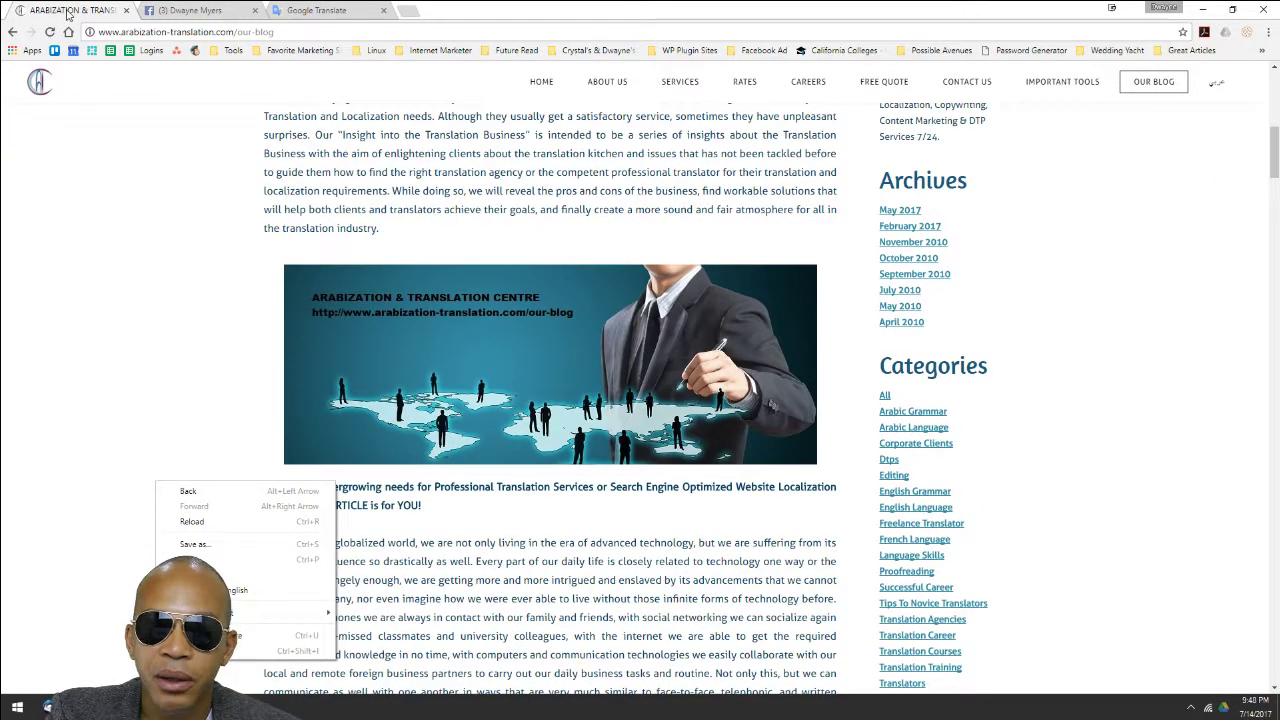
left_click(77, 217)
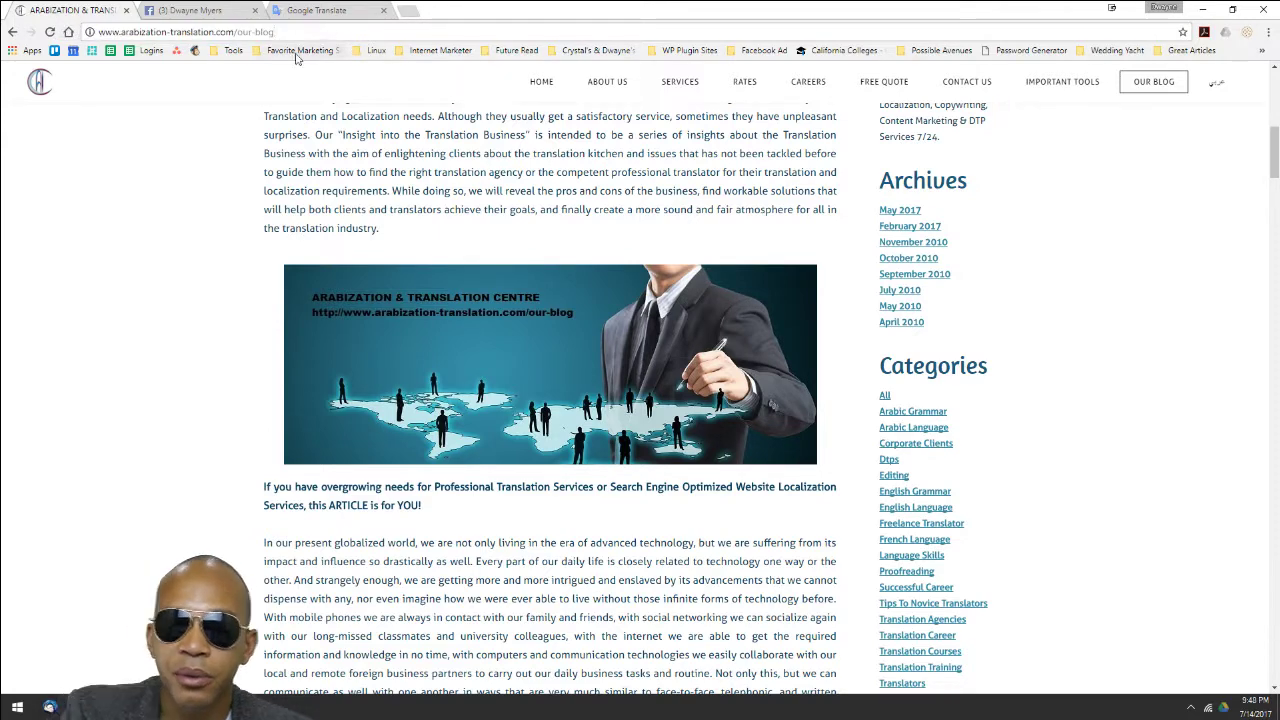
Step: Check for a WordPress login by loading the blog address with /wp-admin added, and return to the blog page
key("ctrl+l")
key("End")
type("/wp-admin/")
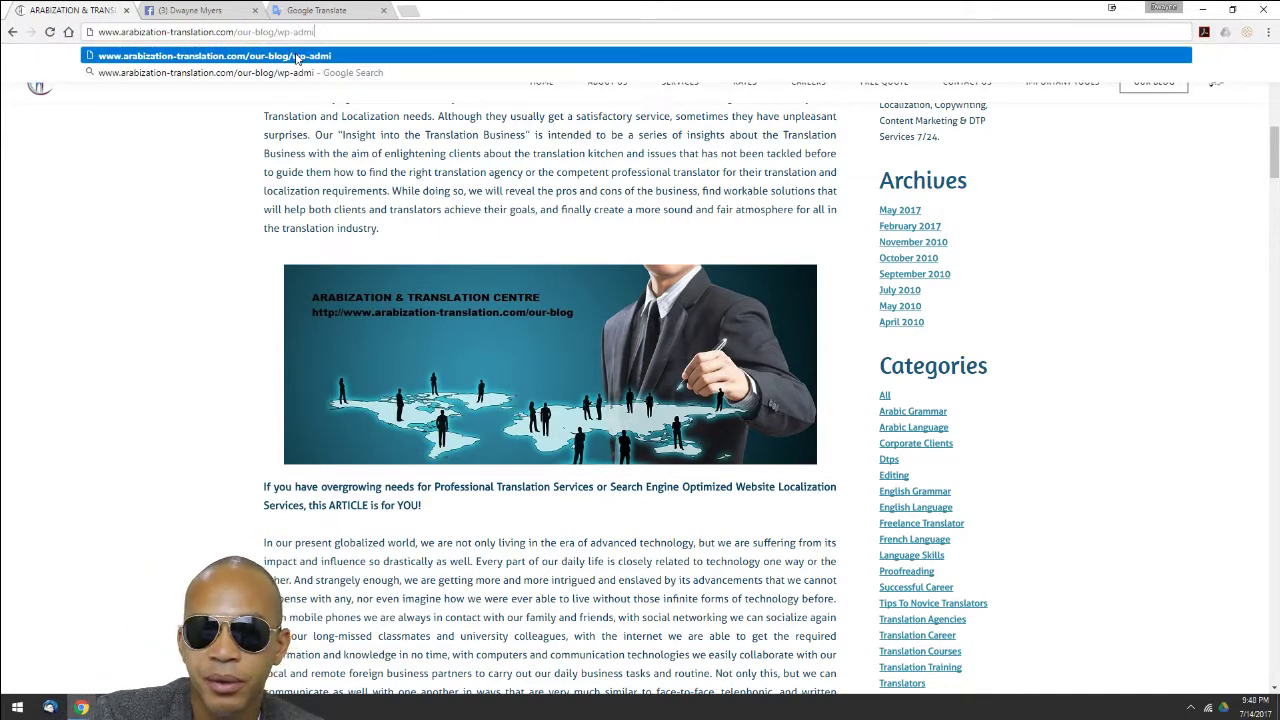
key("Return")
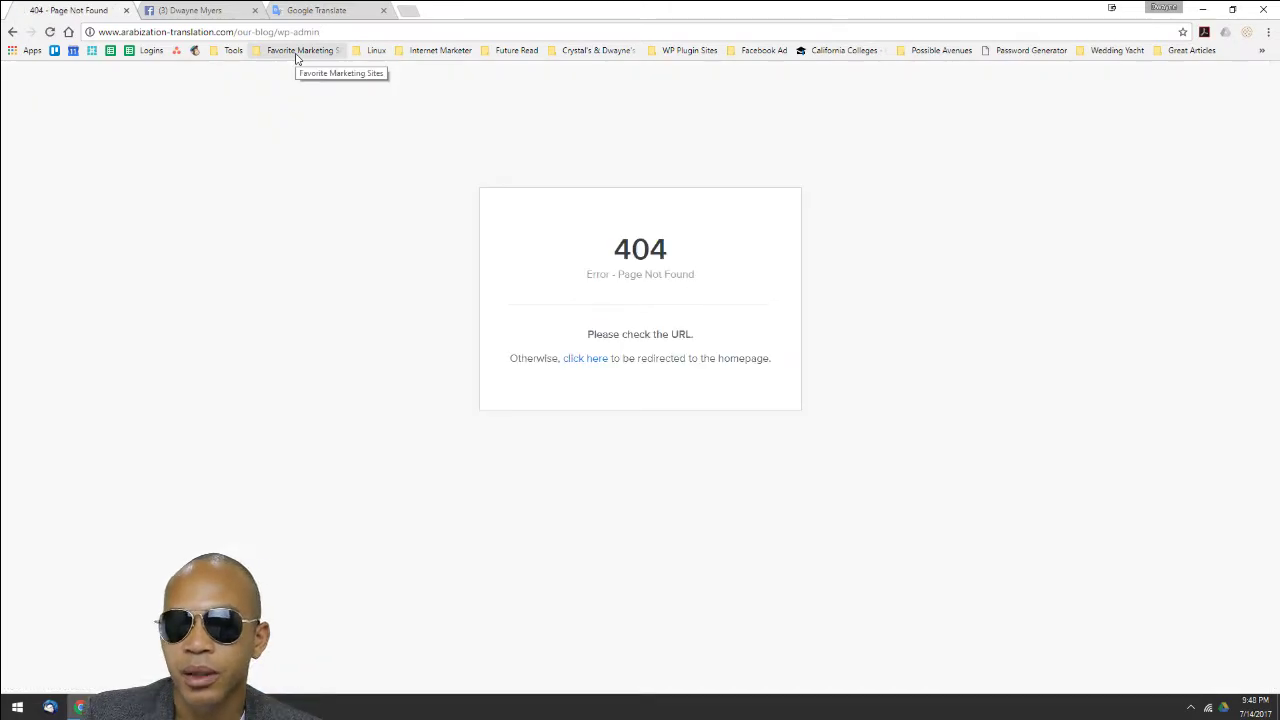
key("alt+Left")
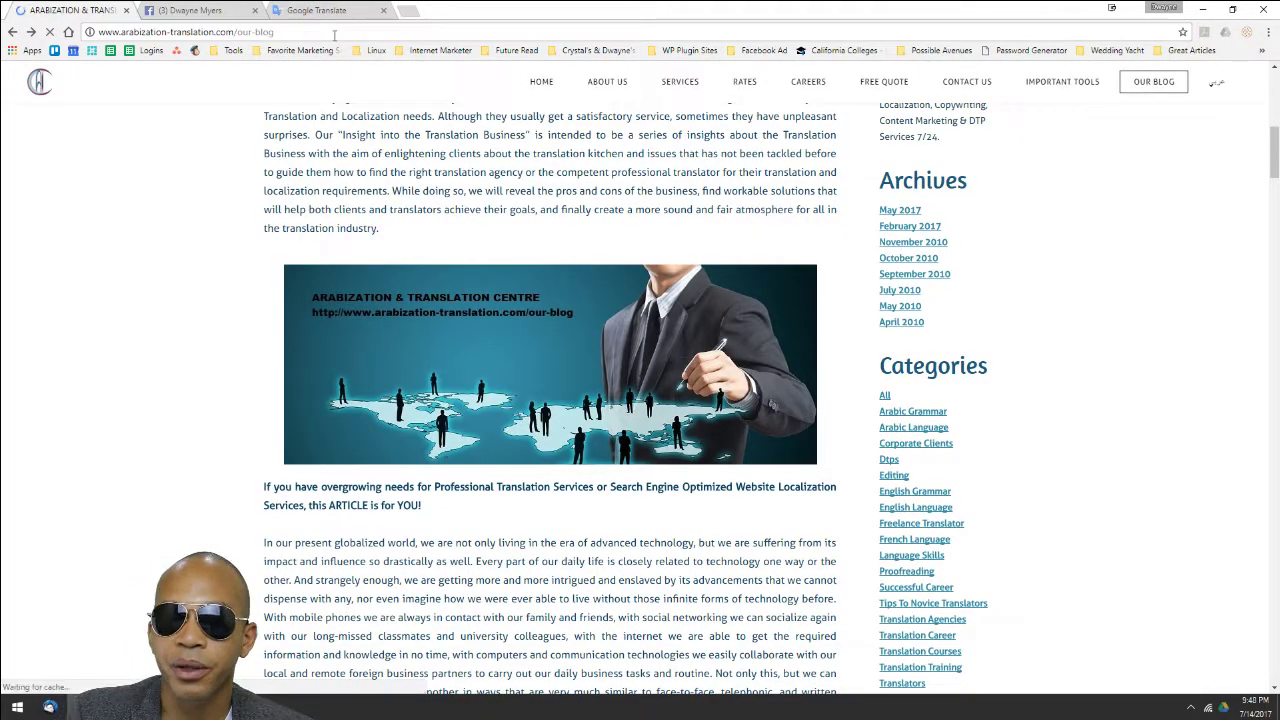
Step: Remove our-blog from the site address to load the home page, and view its Translation & Localization Services introduction
left_click(286, 32)
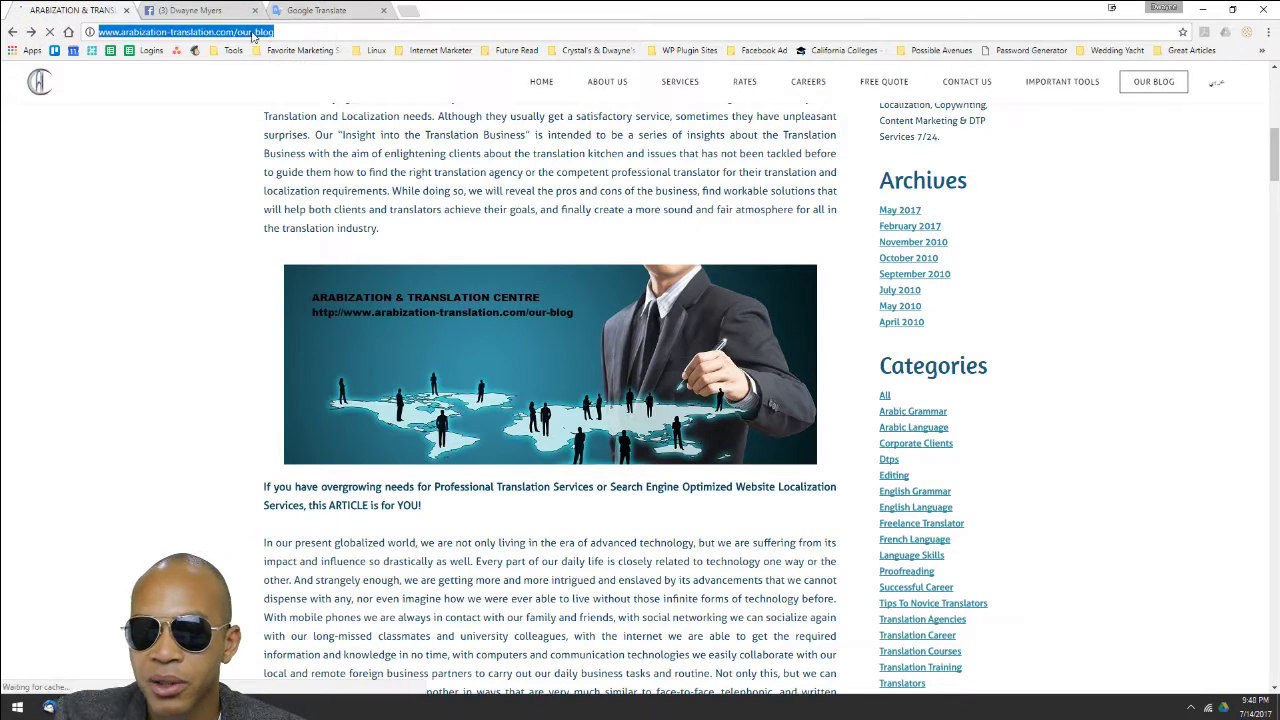
left_click(241, 32)
left_click_drag(238, 32, 272, 32)
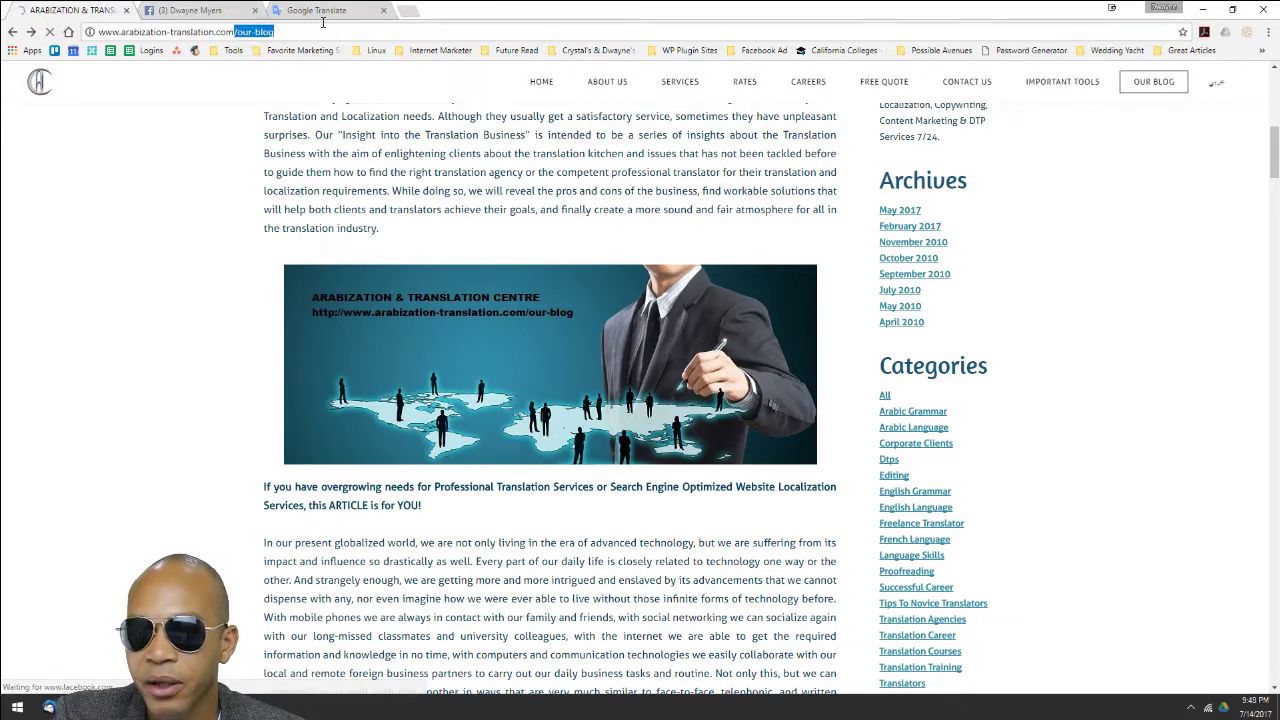
left_click(284, 32)
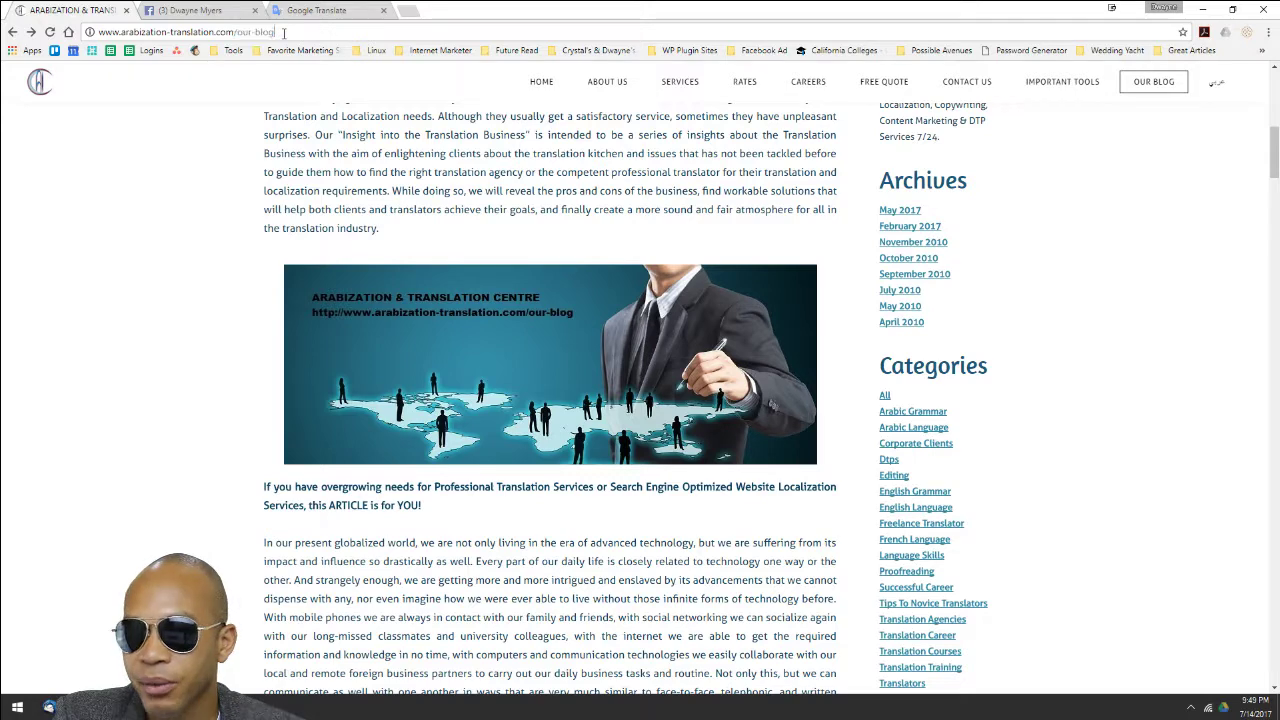
left_click_drag(273, 32, 236, 24)
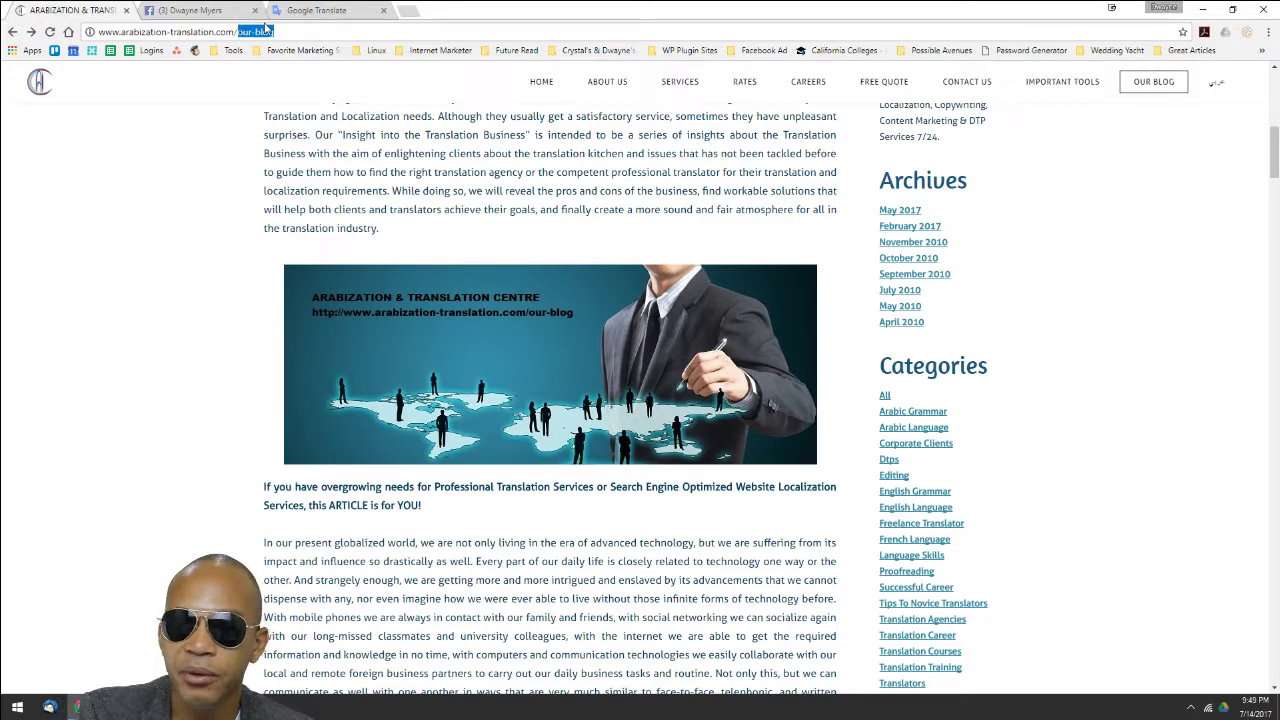
key("BackSpace")
key("Return")
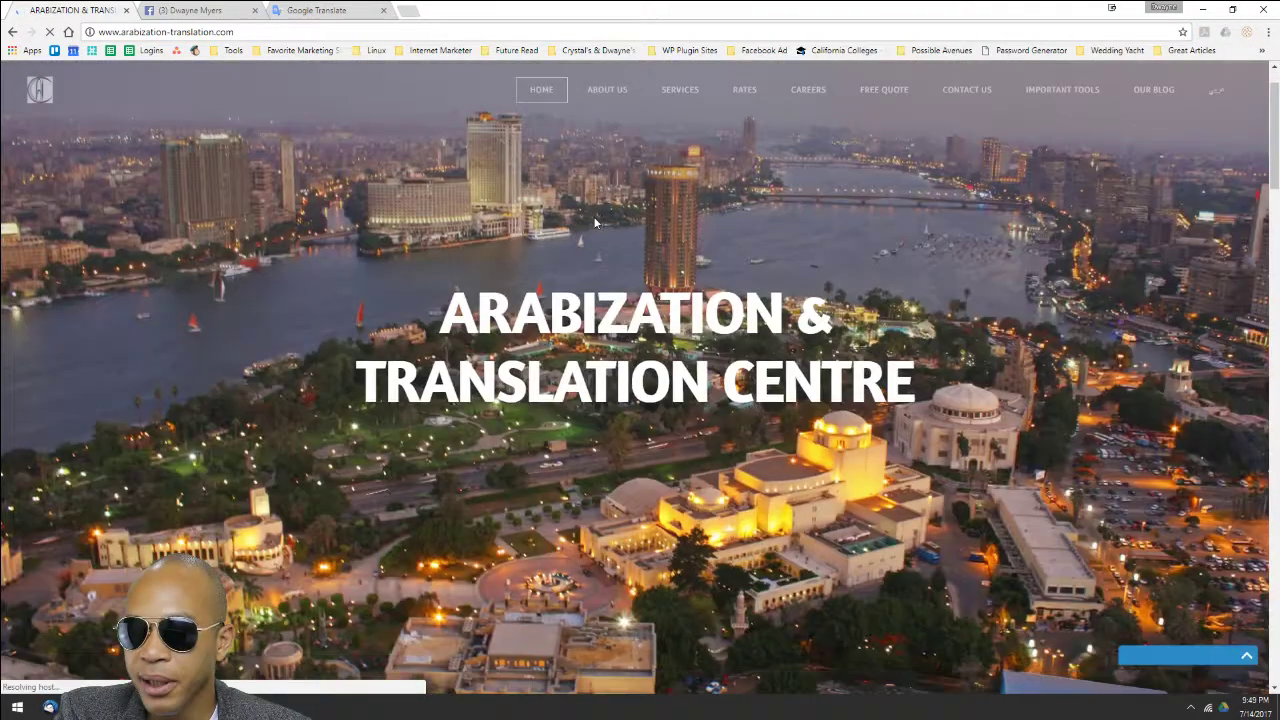
scroll(594, 220, "down", 3)
scroll(140, 106, "down", 2)
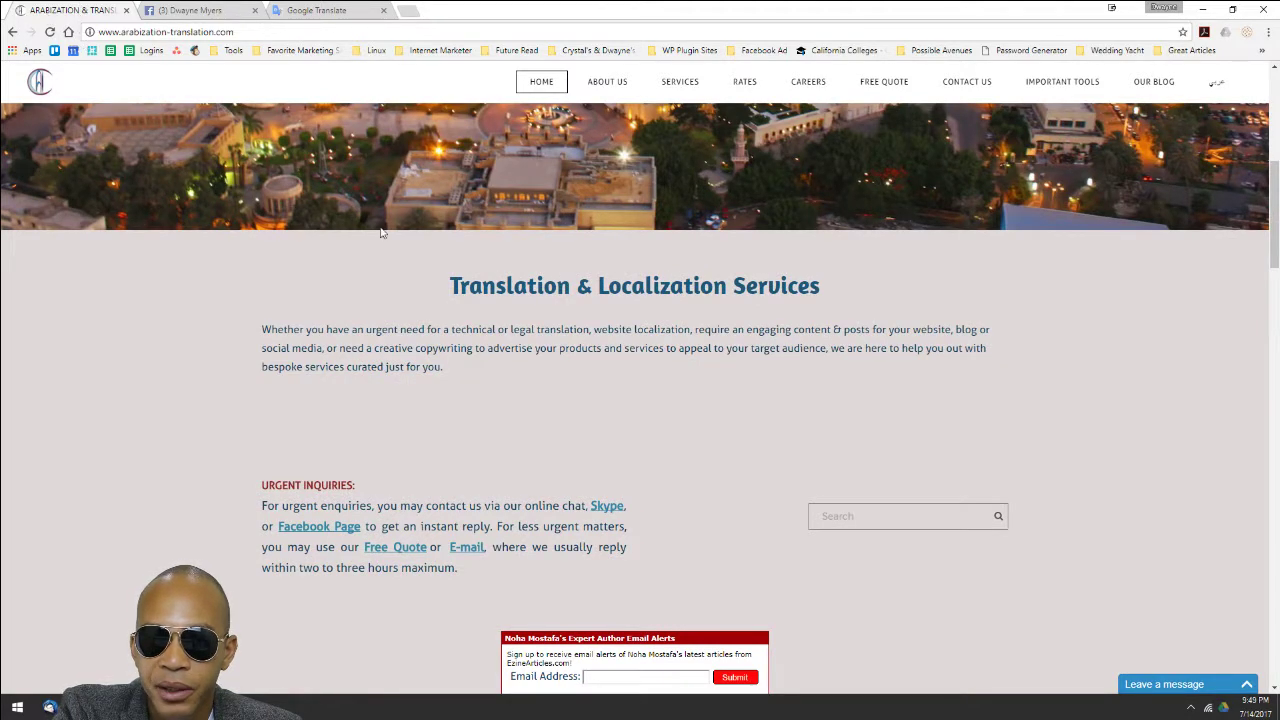
scroll(337, 187, "up", 1)
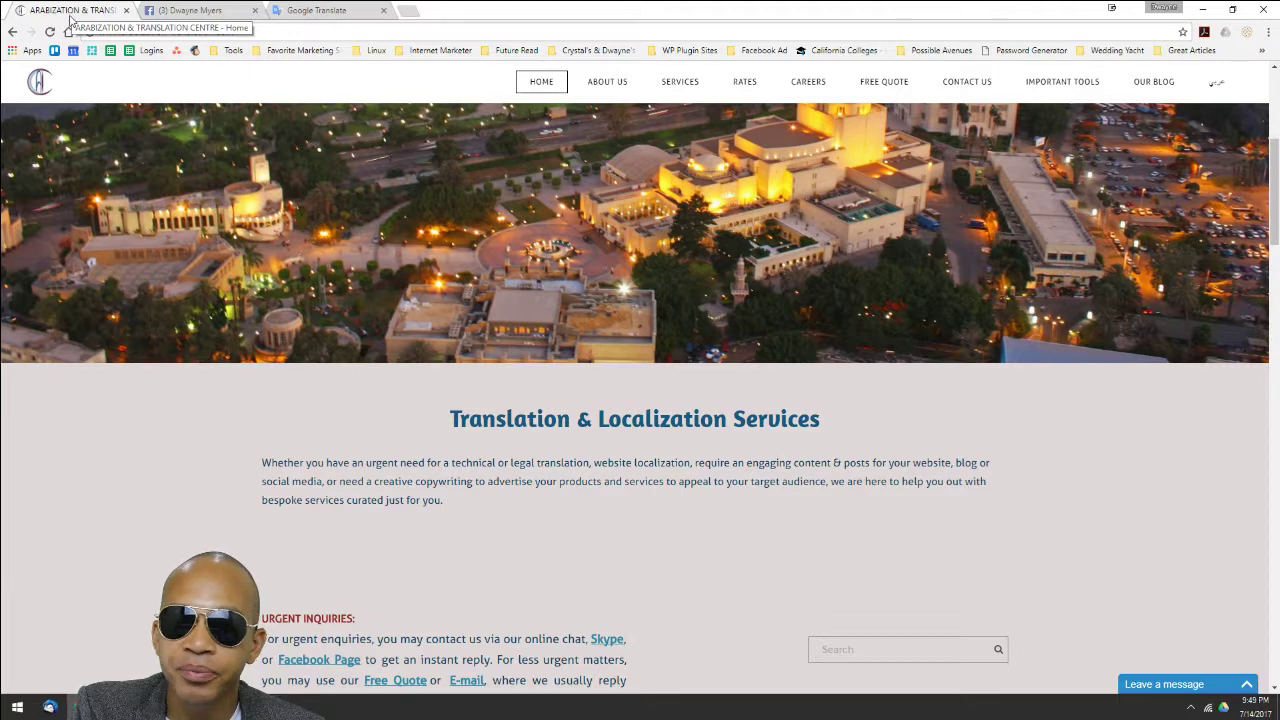
Step: Go back from Google Translate to its Google search results and examine the titles of the listings
left_click(330, 18)
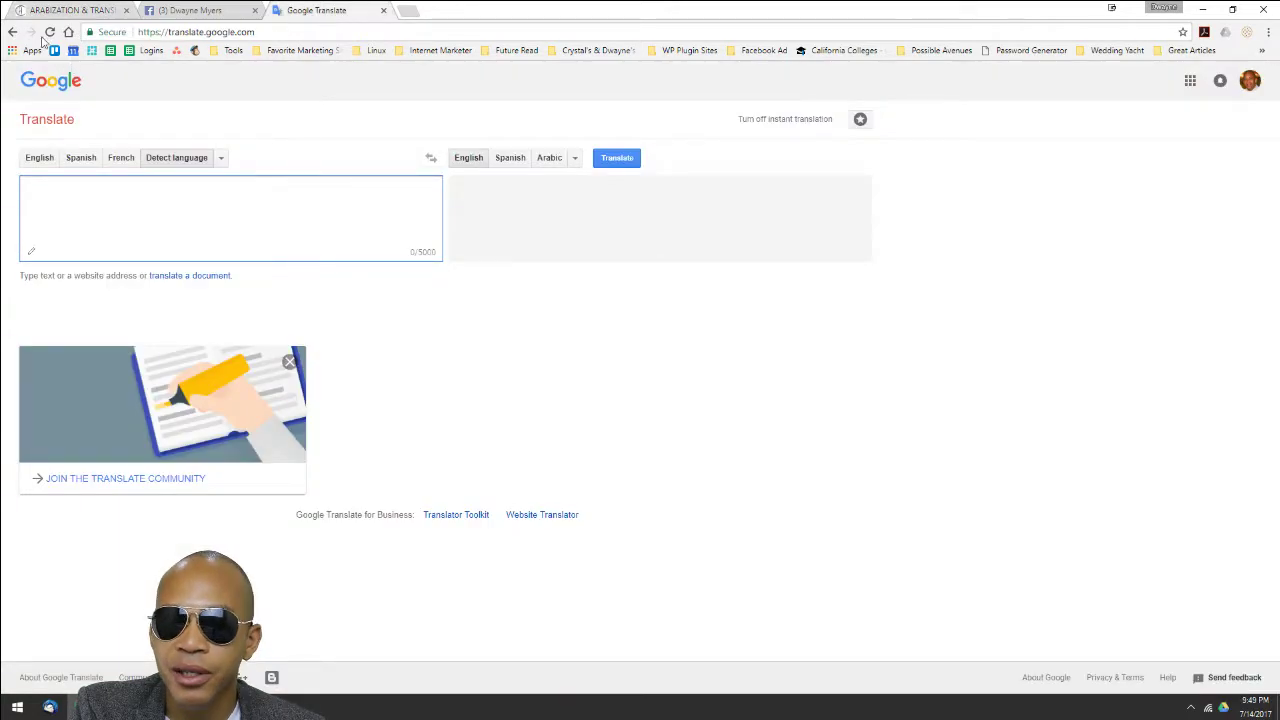
left_click(12, 32)
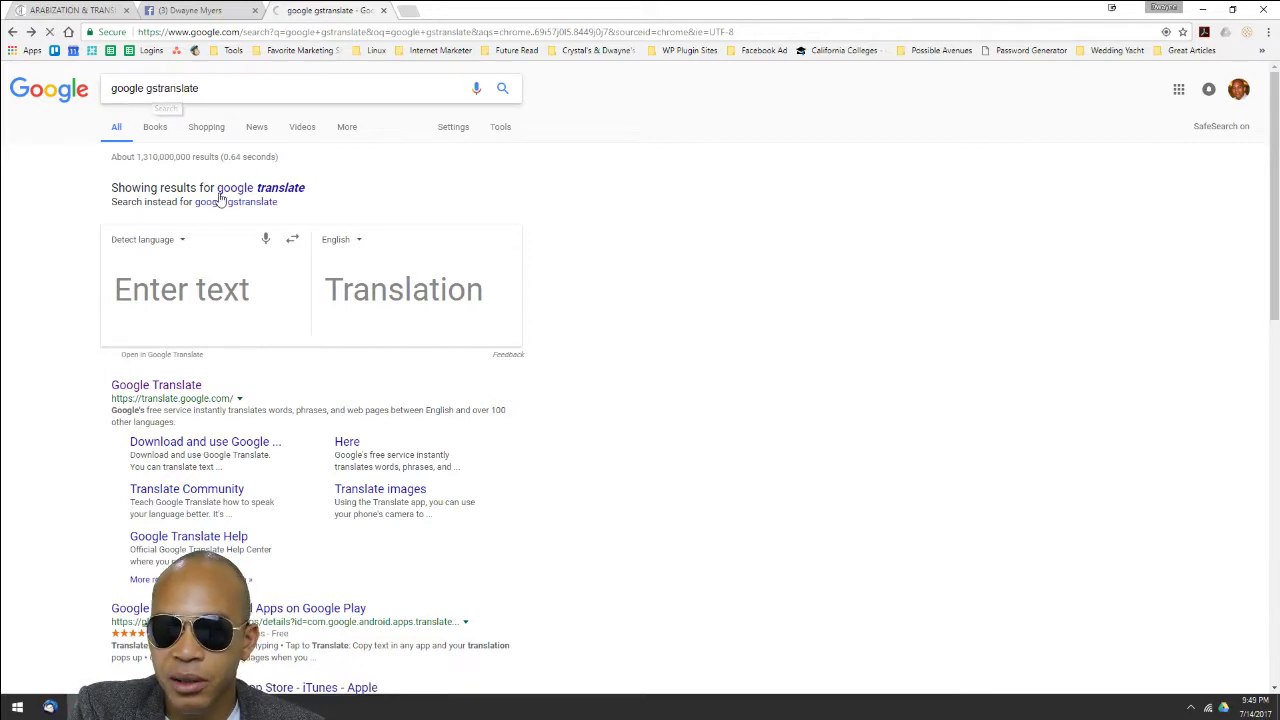
scroll(186, 380, "down", 1)
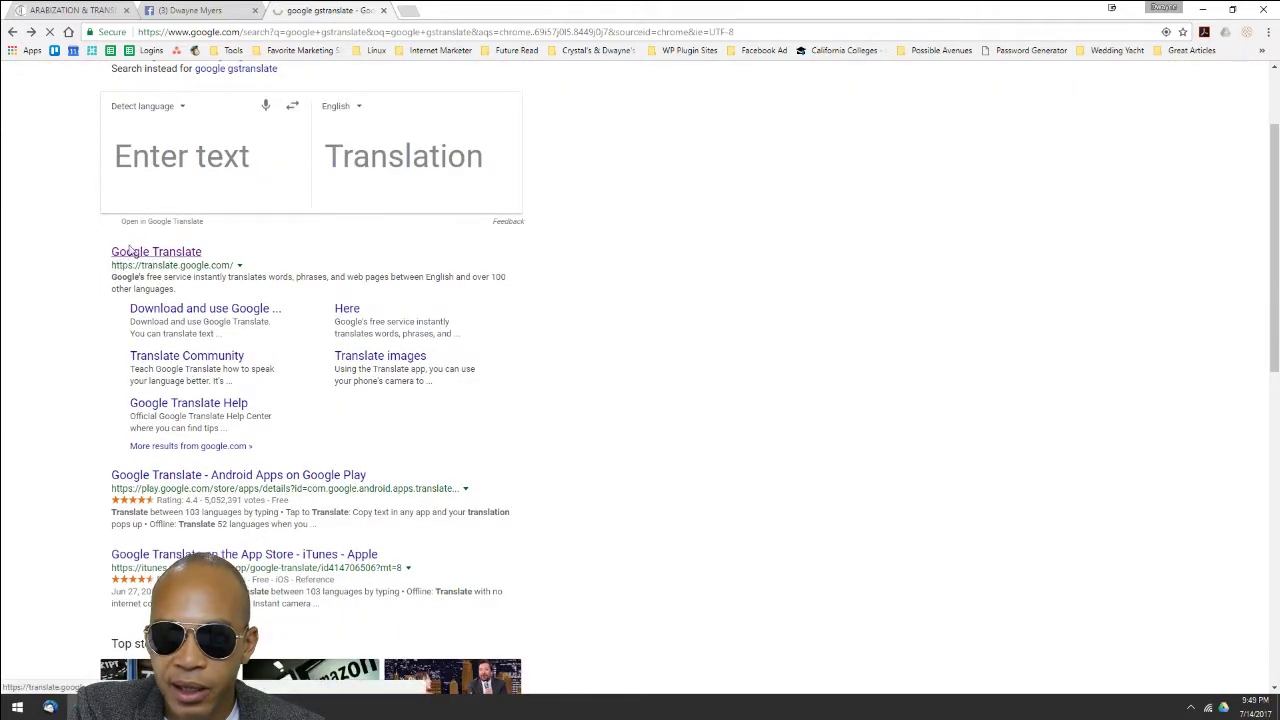
Step: Return to the translation centre's site and check the page titles of About Us and Services
left_click(78, 10)
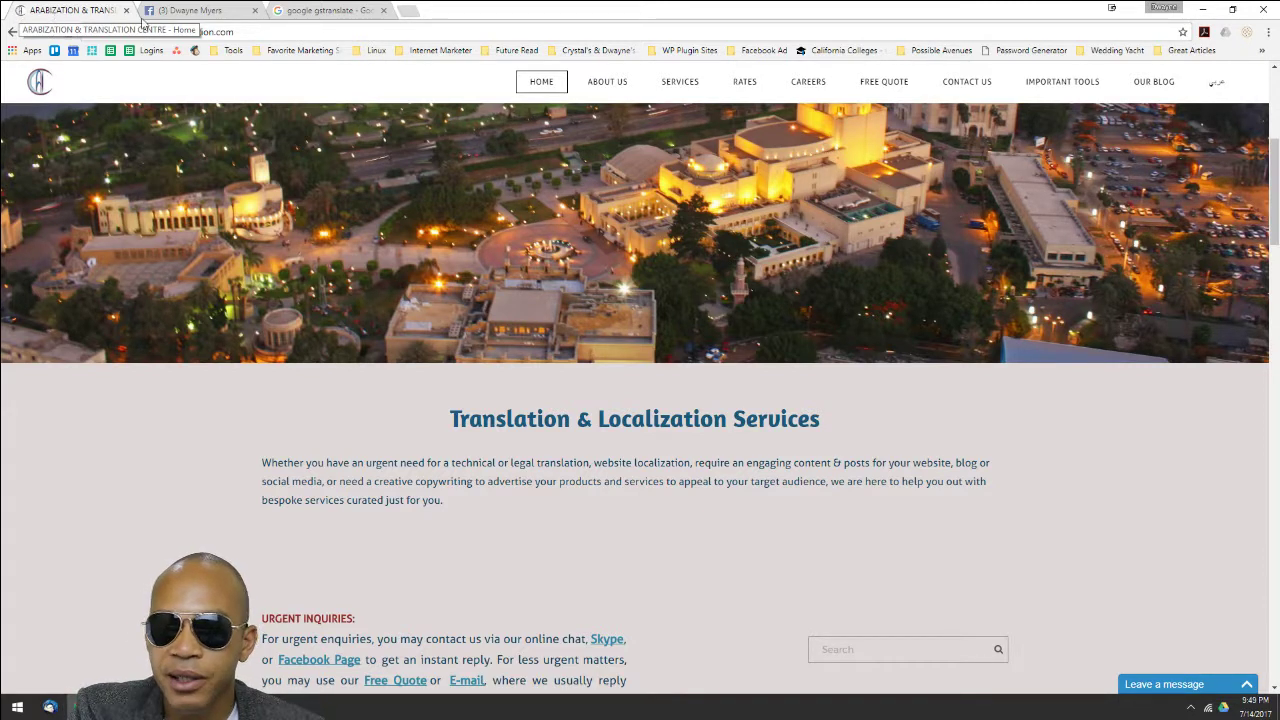
left_click(620, 89)
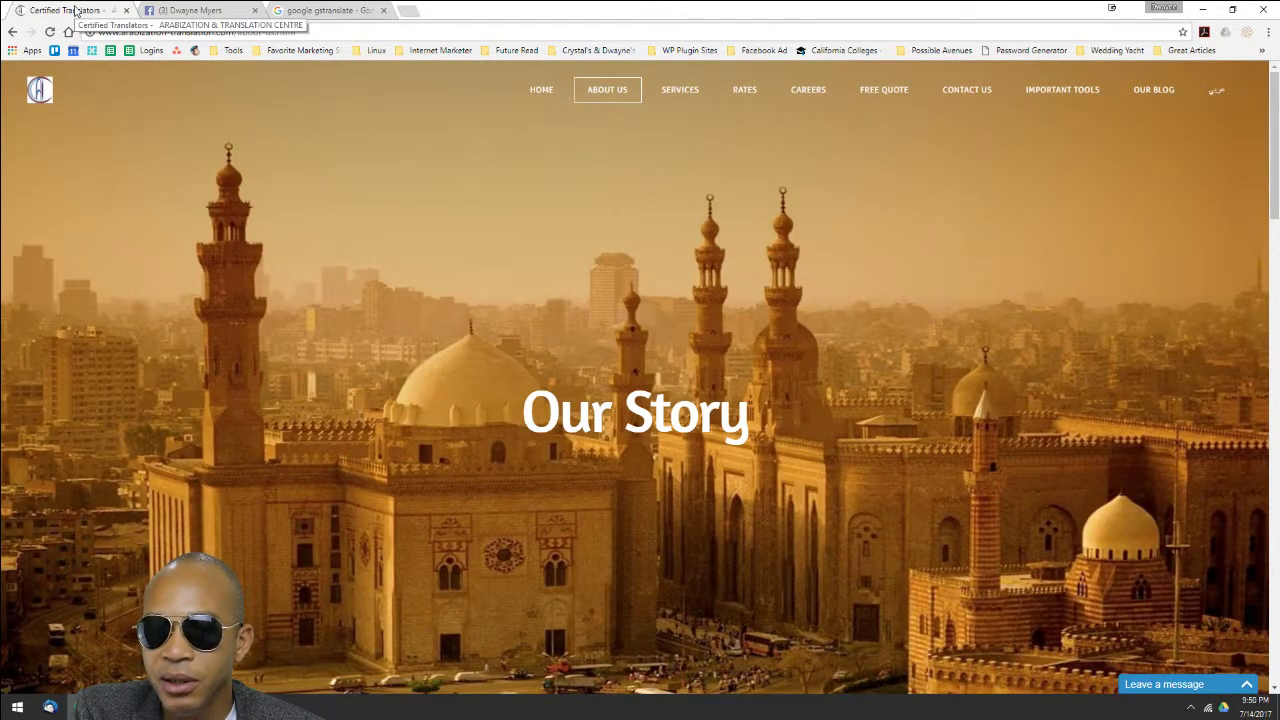
left_click(677, 88)
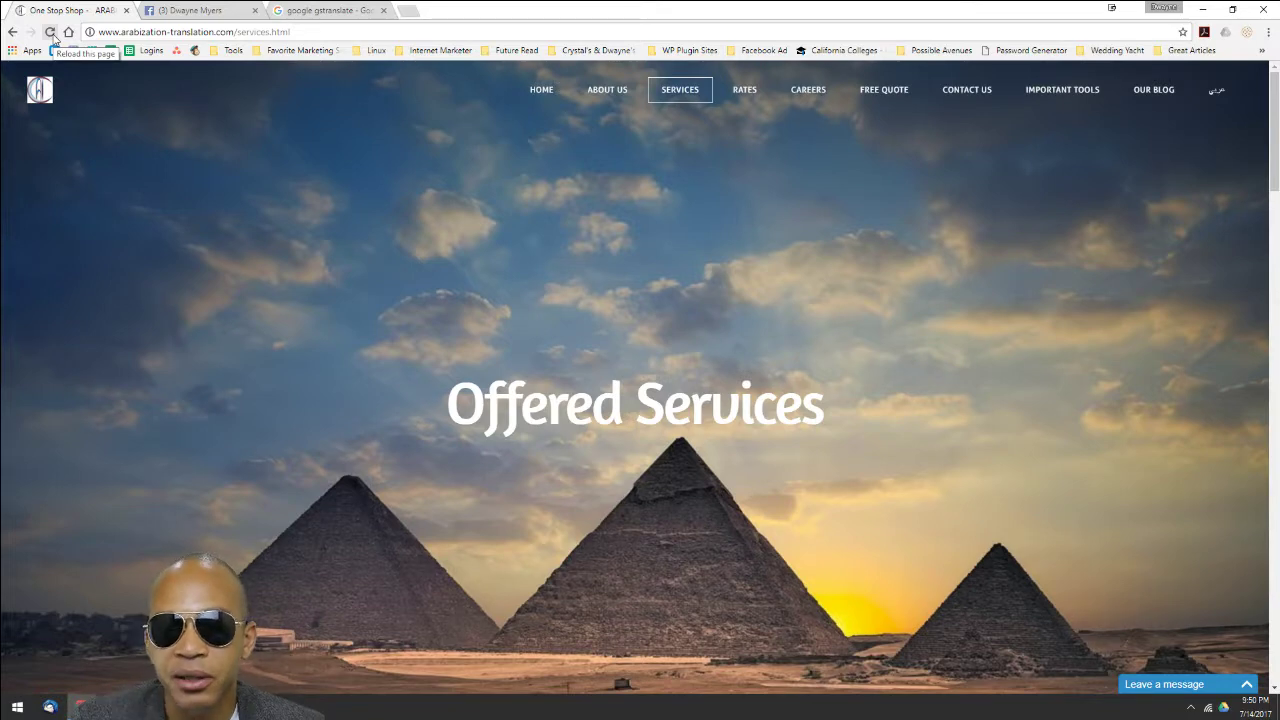
Step: Examine further titles and descriptions in the Google Translate search results, down past the Top stories
left_click(296, 7)
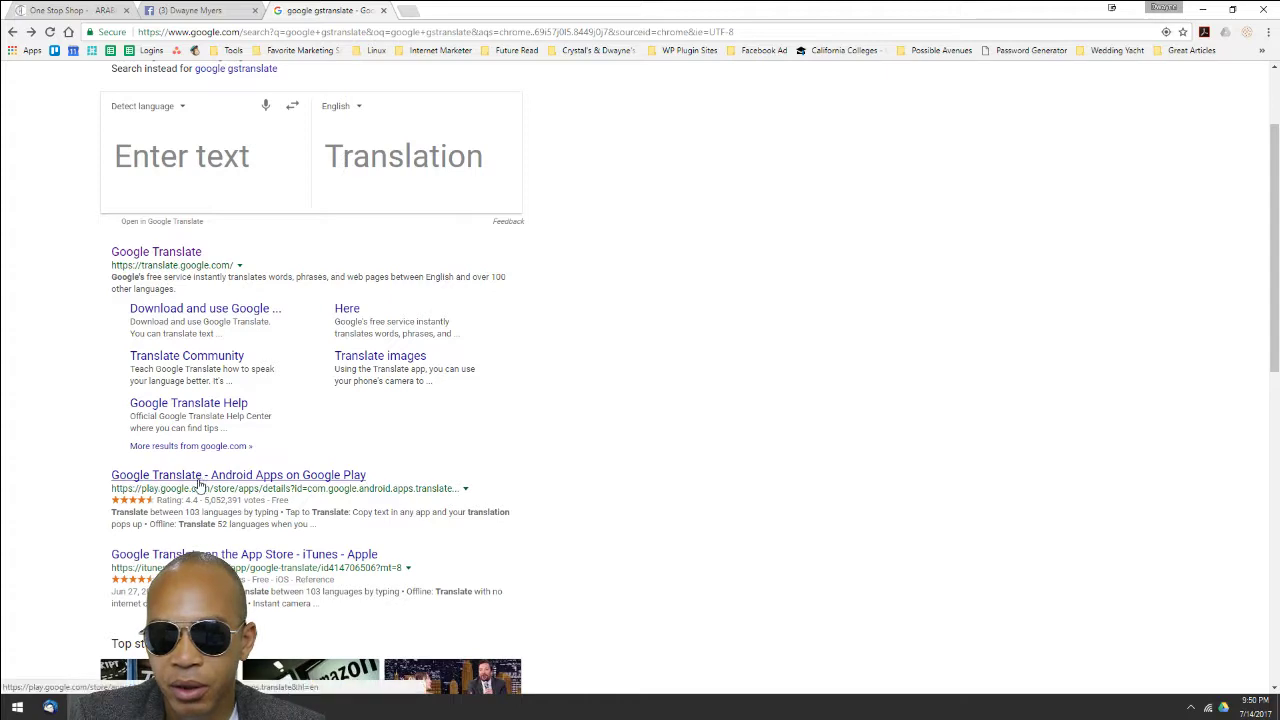
scroll(195, 556, "down", 2)
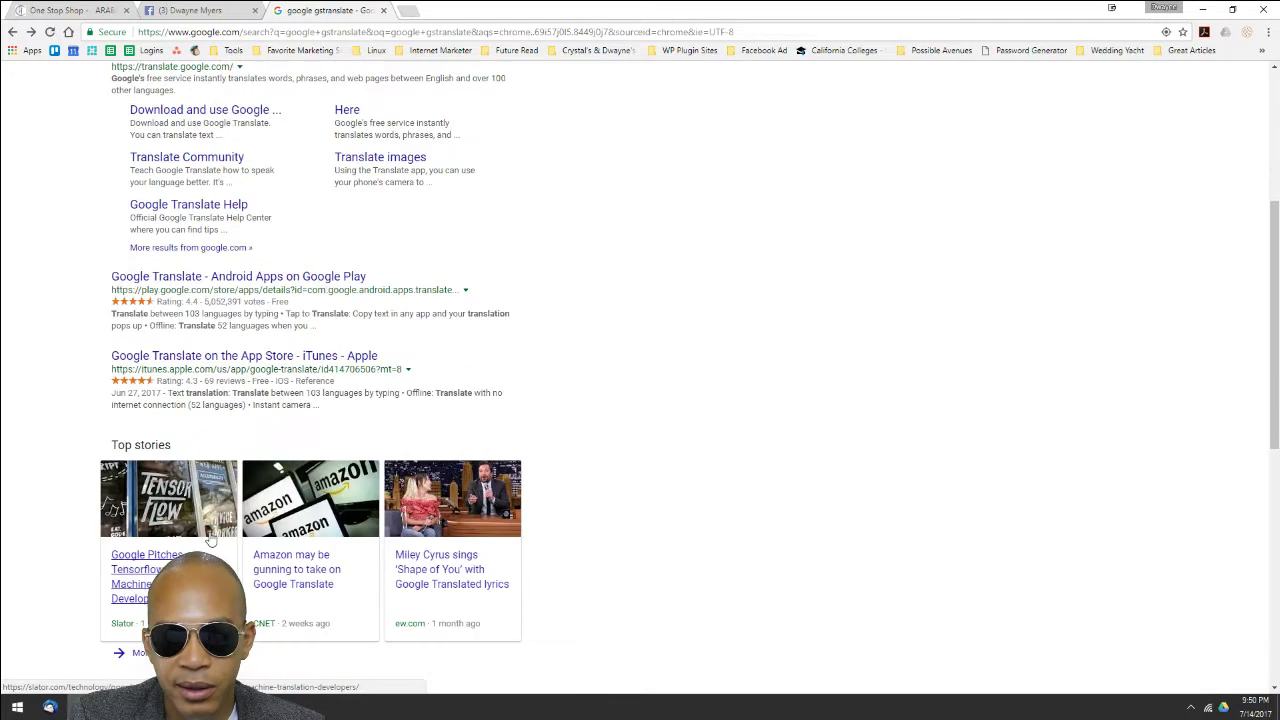
scroll(195, 540, "down", 2)
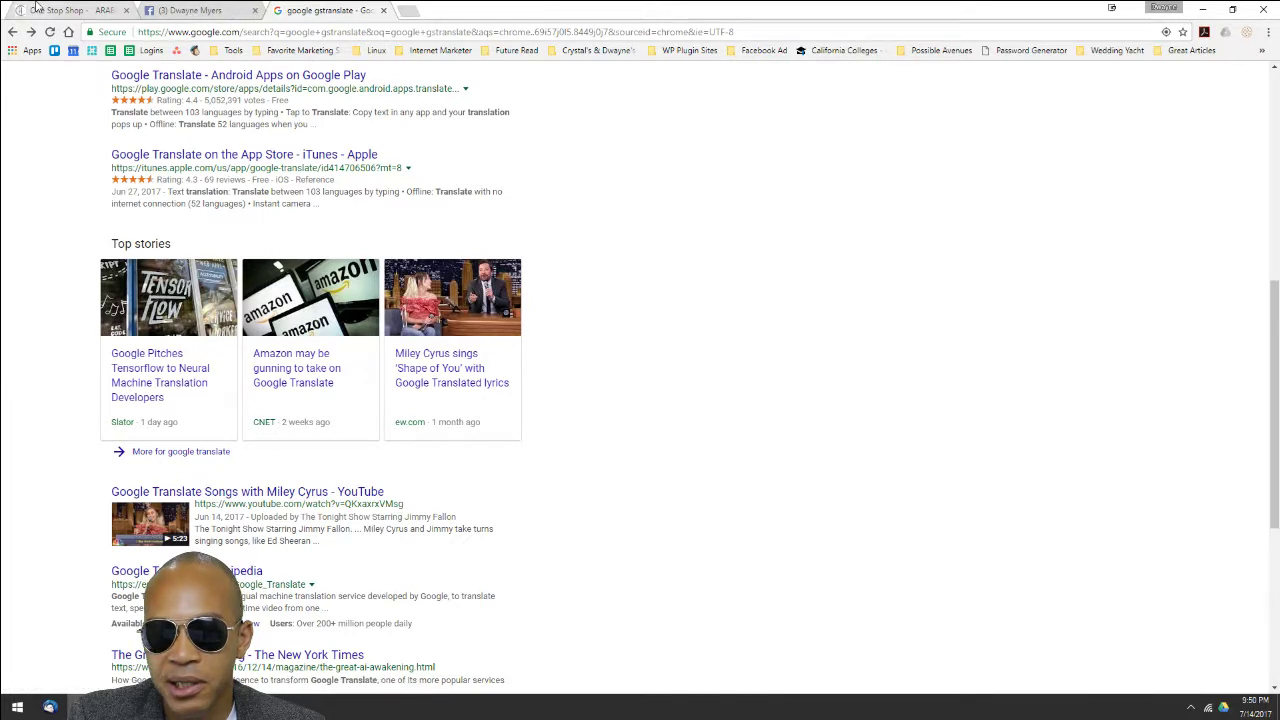
Step: Compare the translation site's Rates and Free Quote page titles, ending on the Services page
left_click(68, 10)
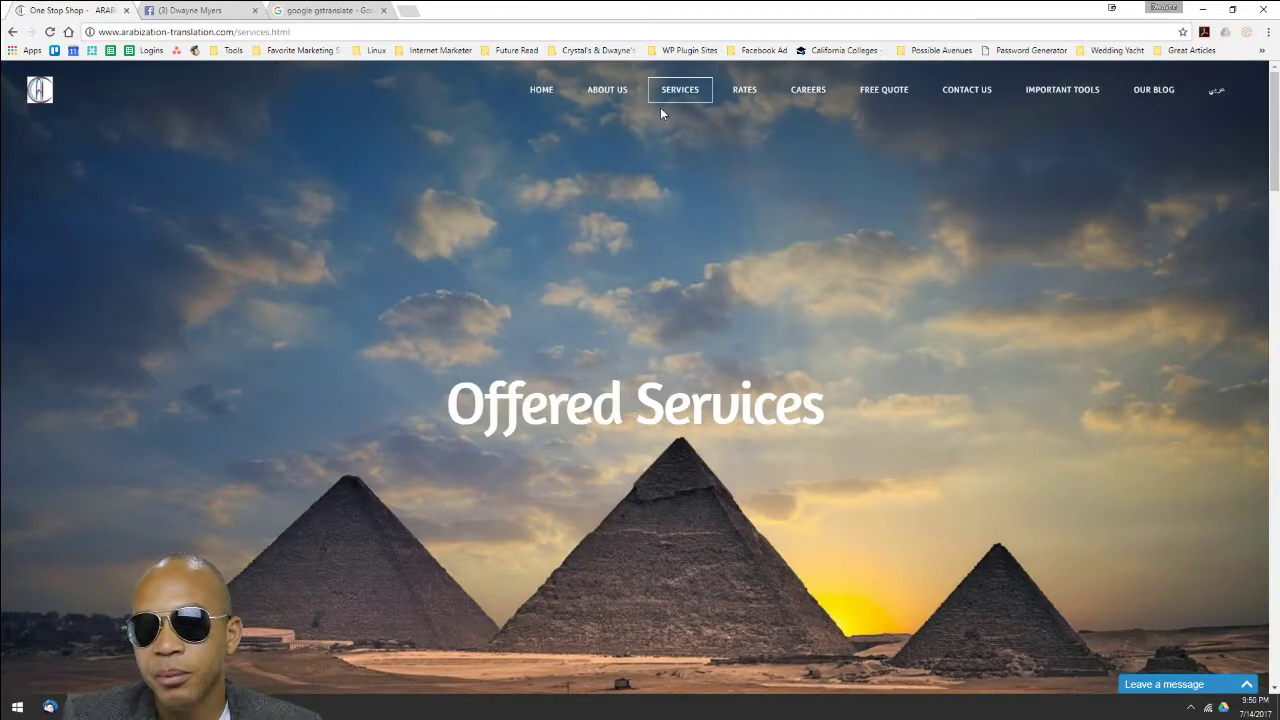
left_click(743, 89)
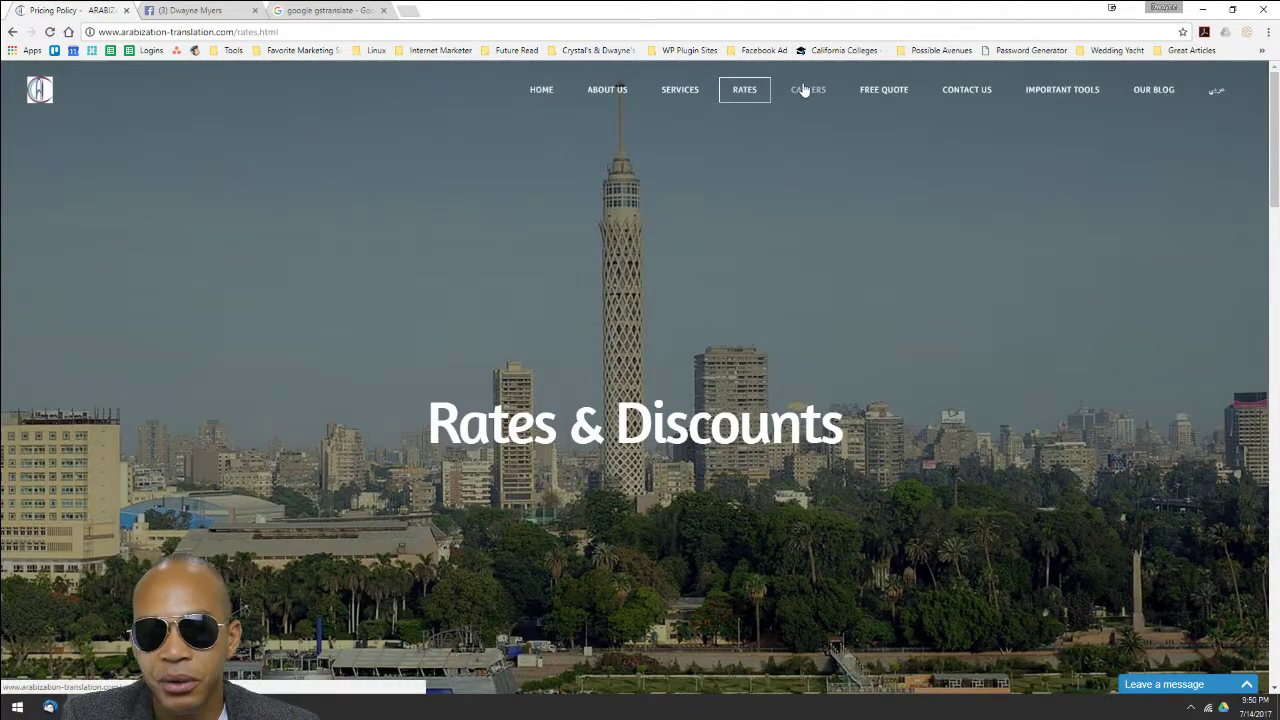
left_click(882, 88)
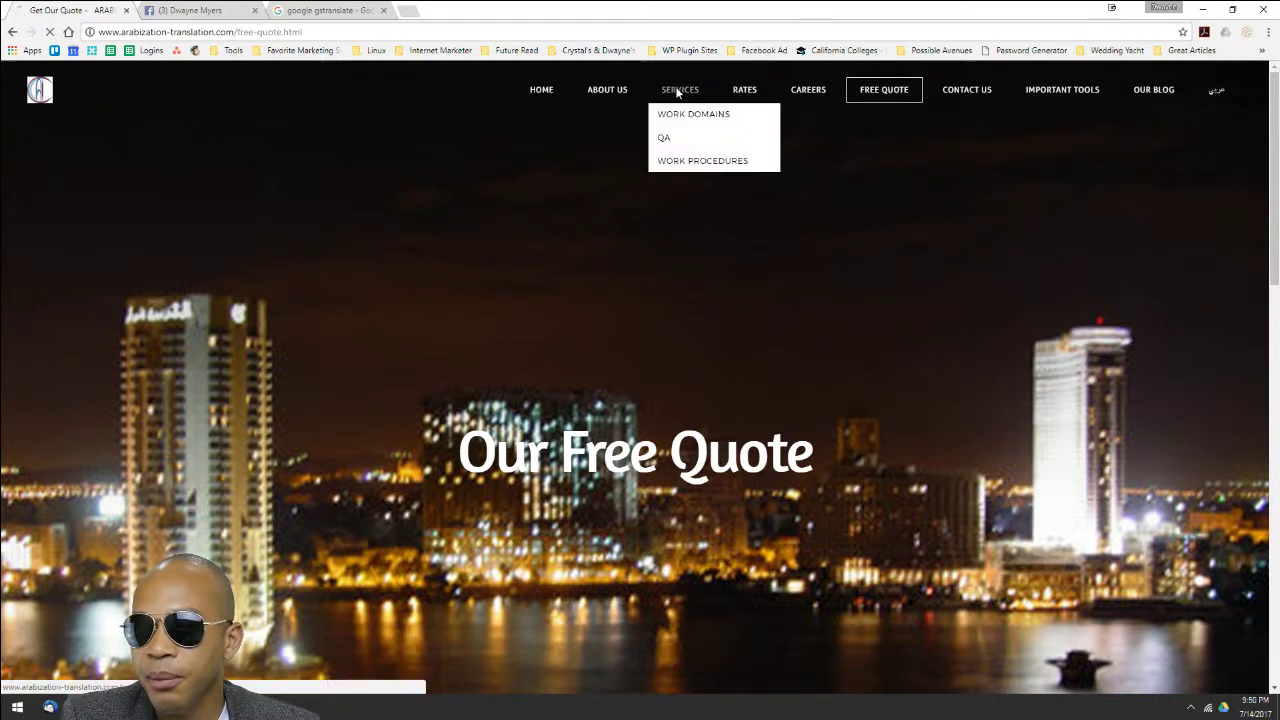
left_click(678, 92)
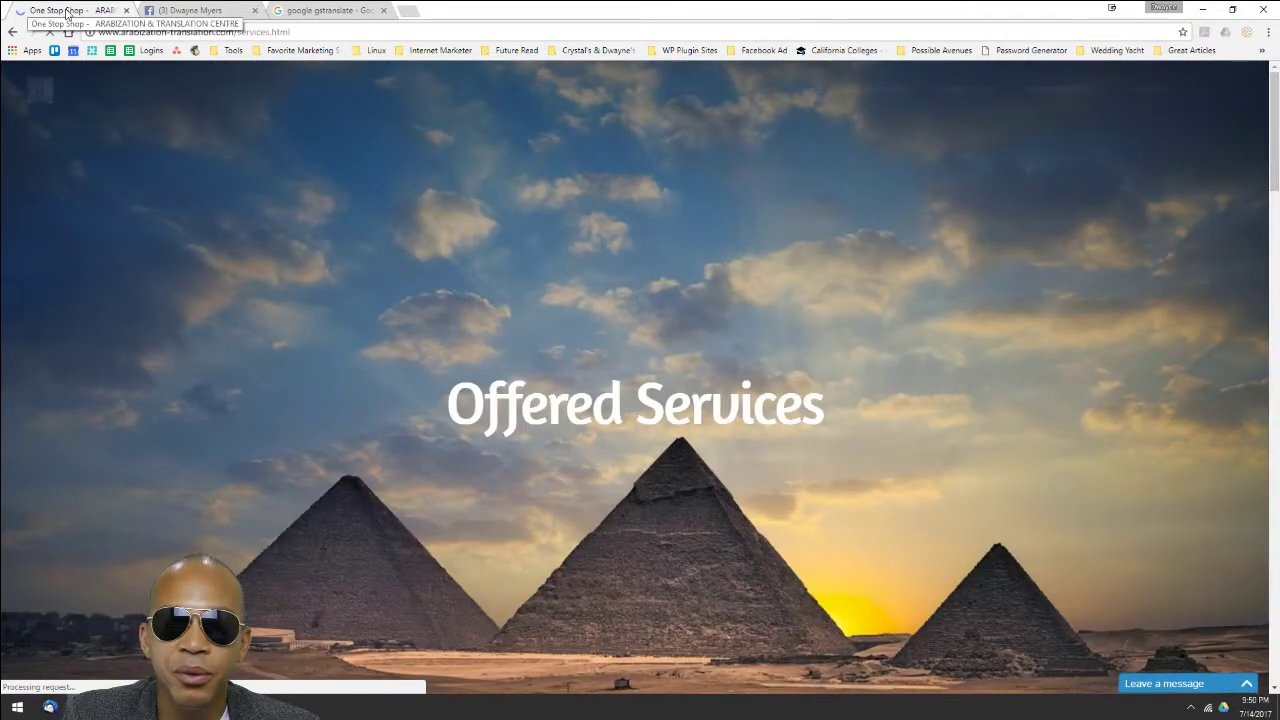
Step: Search Google for "google keyword planner" in place of the Google Translate query
left_click(335, 10)
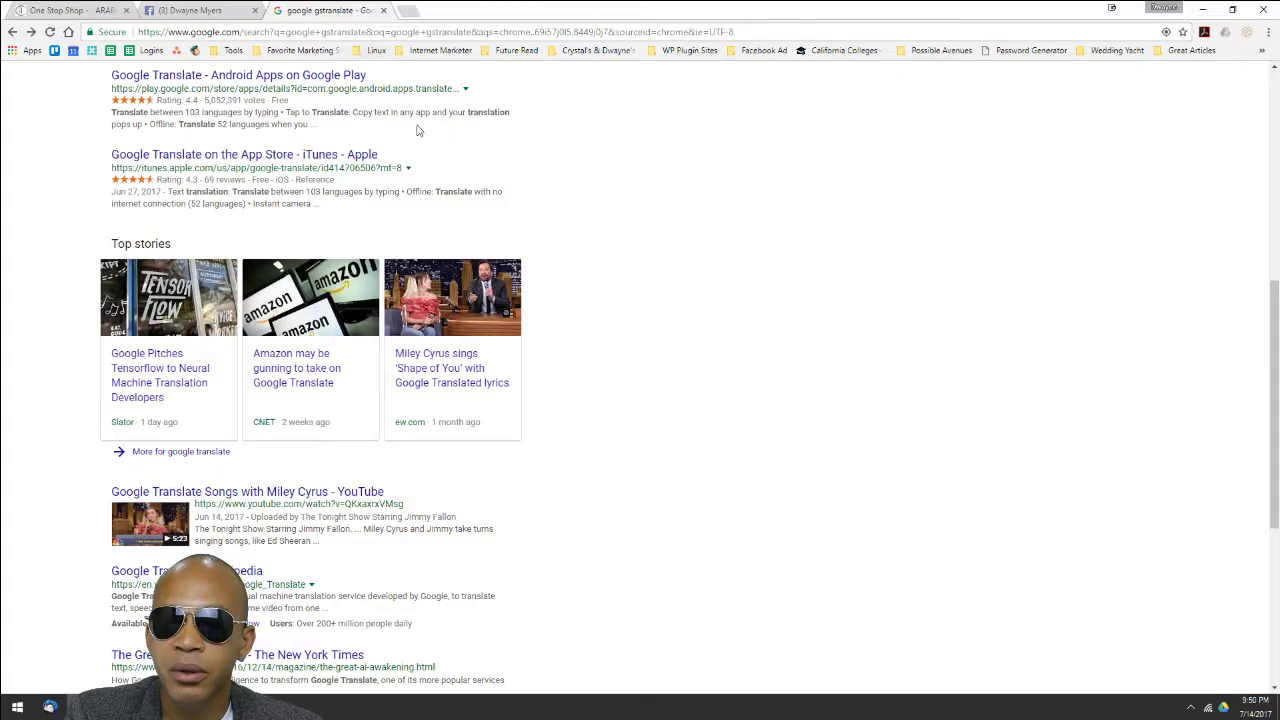
scroll(391, 109, "up", 5)
left_click(257, 93)
double_click(189, 87)
type("key")
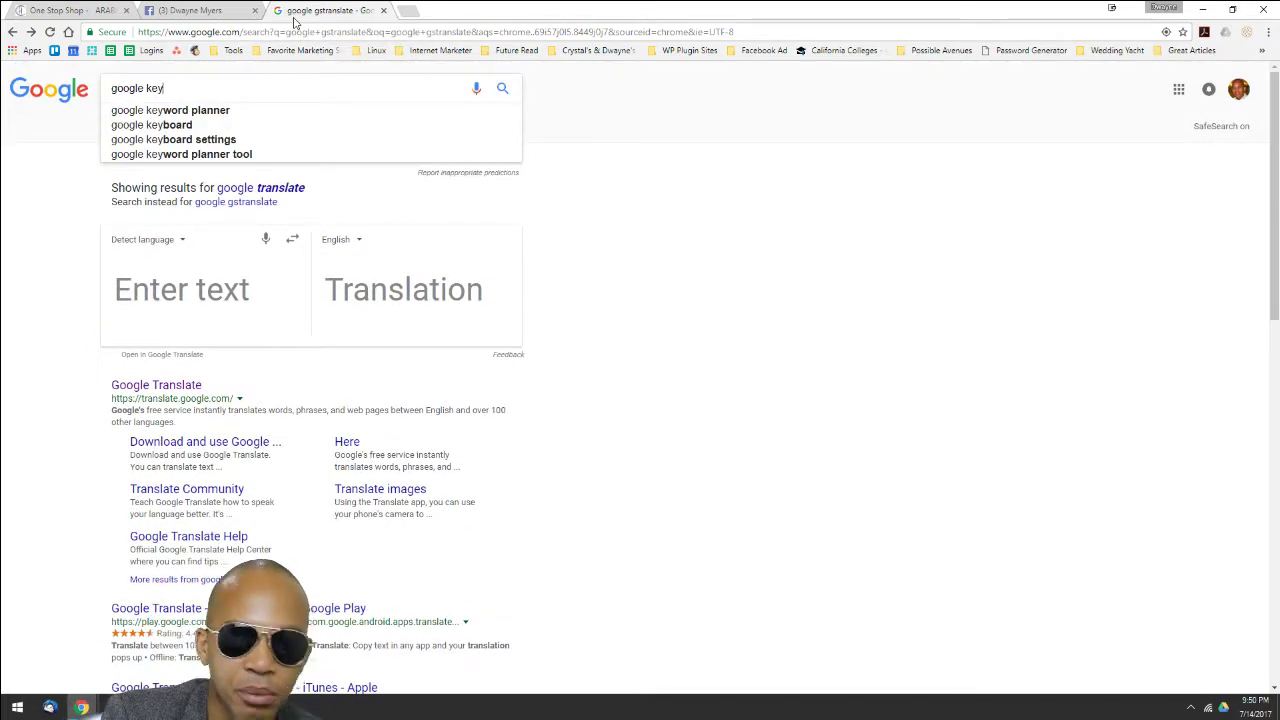
type("word planner")
key("Return")
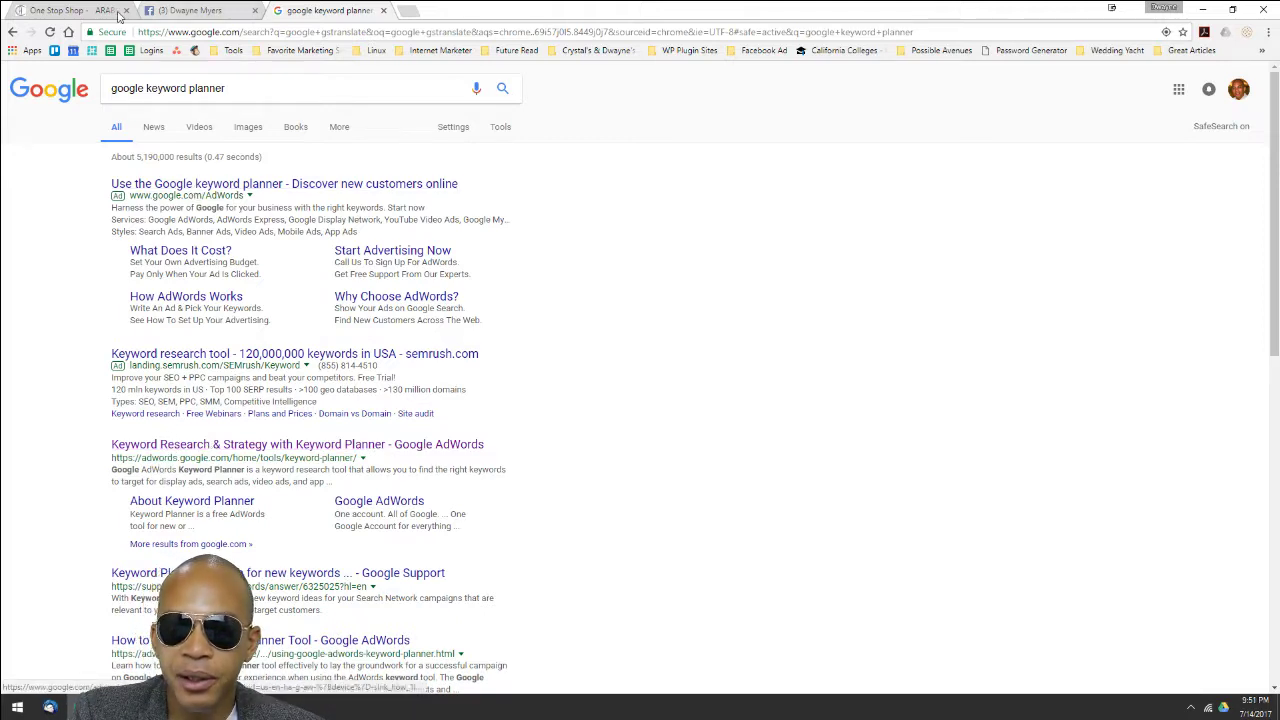
Step: Recheck the Services page title, open the Google AdWords Keyword Planner page from the search results, and sign in to AdWords
left_click(84, 8)
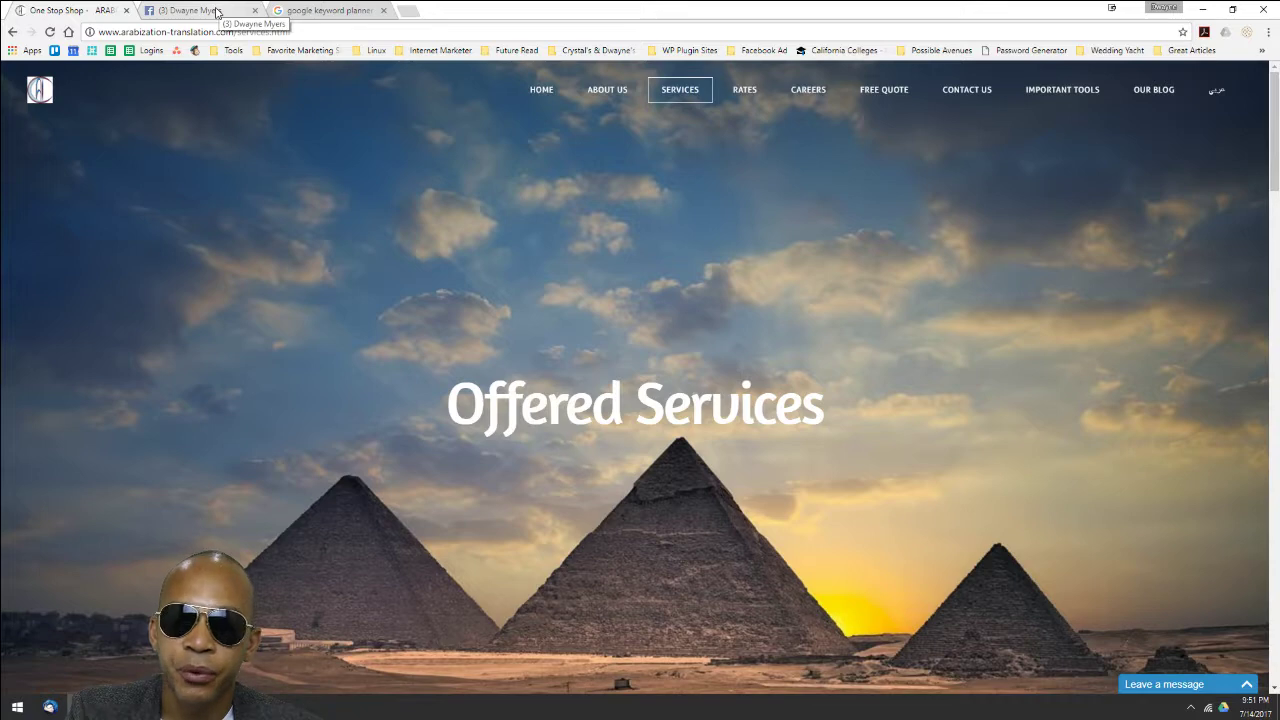
left_click(300, 10)
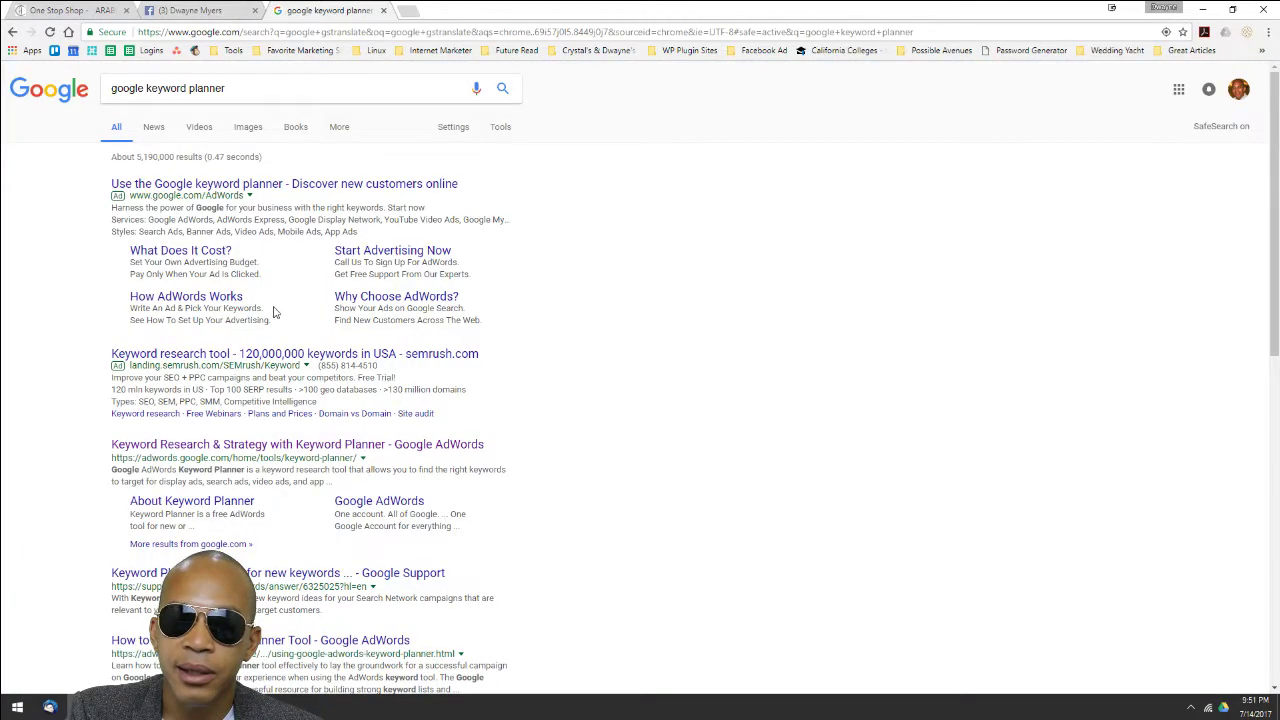
left_click(188, 446)
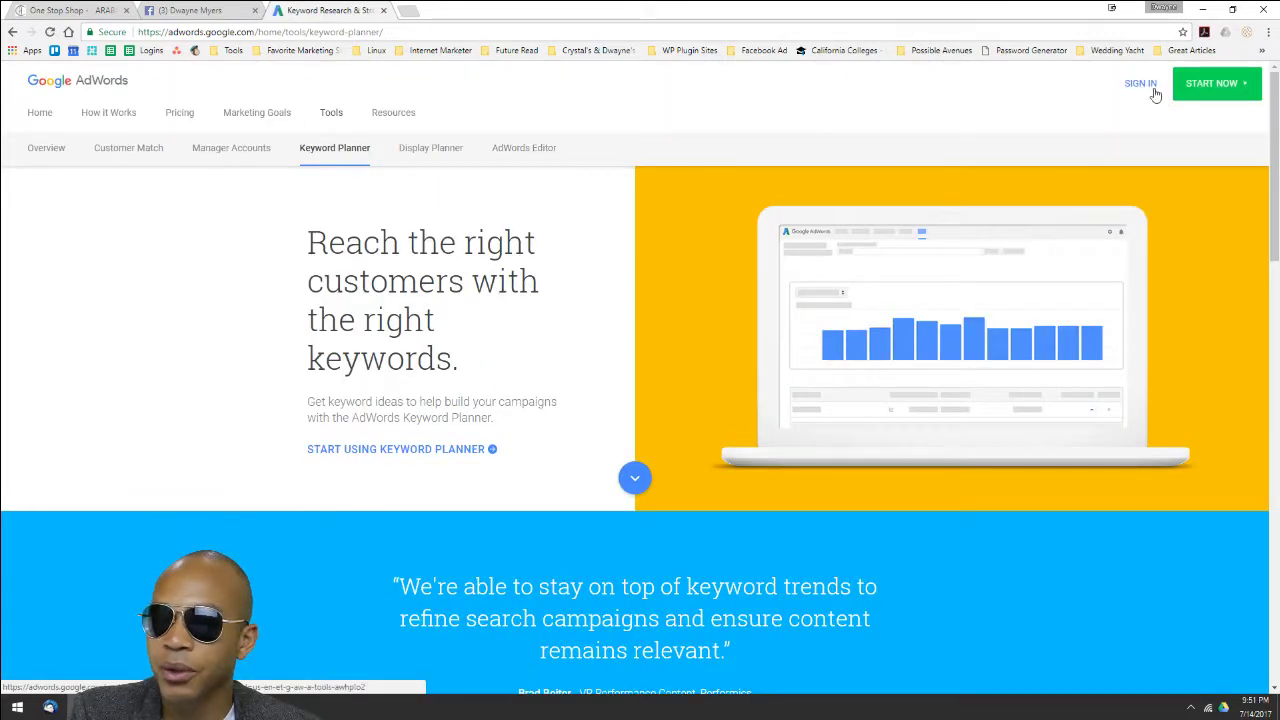
left_click(1145, 86)
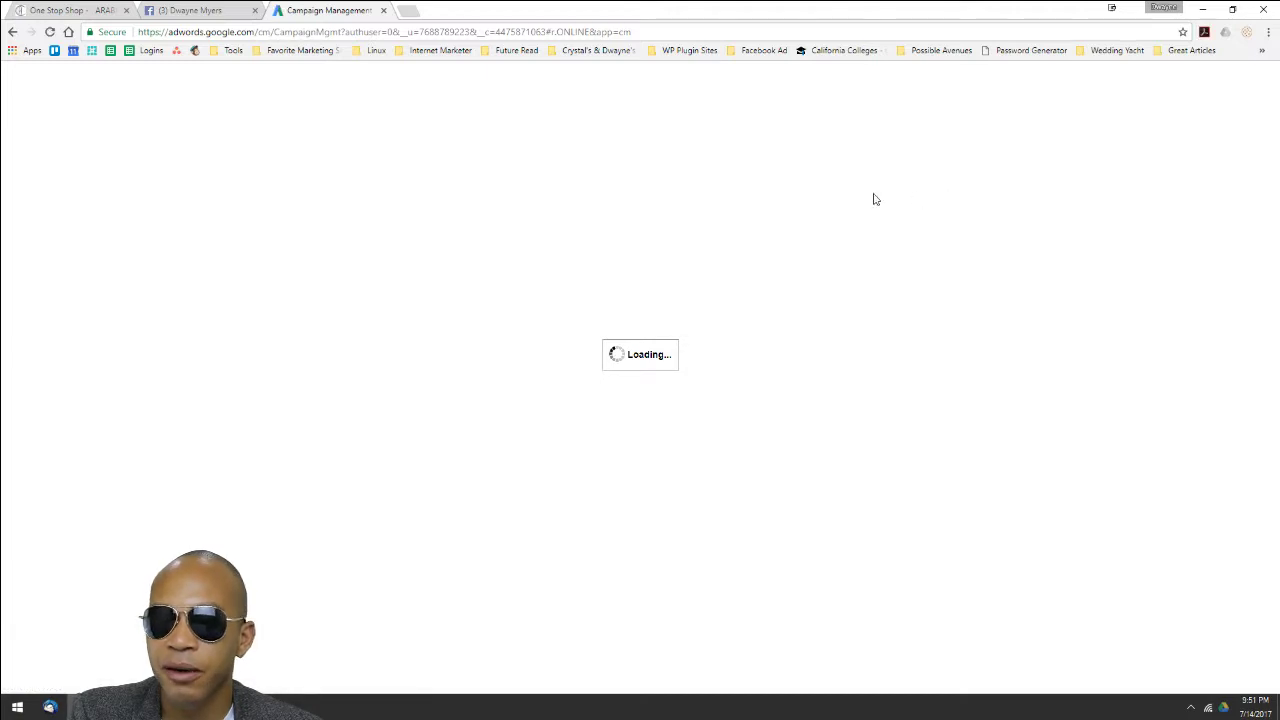
Step: Copy the "arabization-translation" part of the translation site's web address and return to the AdWords campaigns page
left_click(45, 10)
left_click(180, 35)
left_click(214, 35)
left_click_drag(213, 33, 122, 36)
left_click(325, 11)
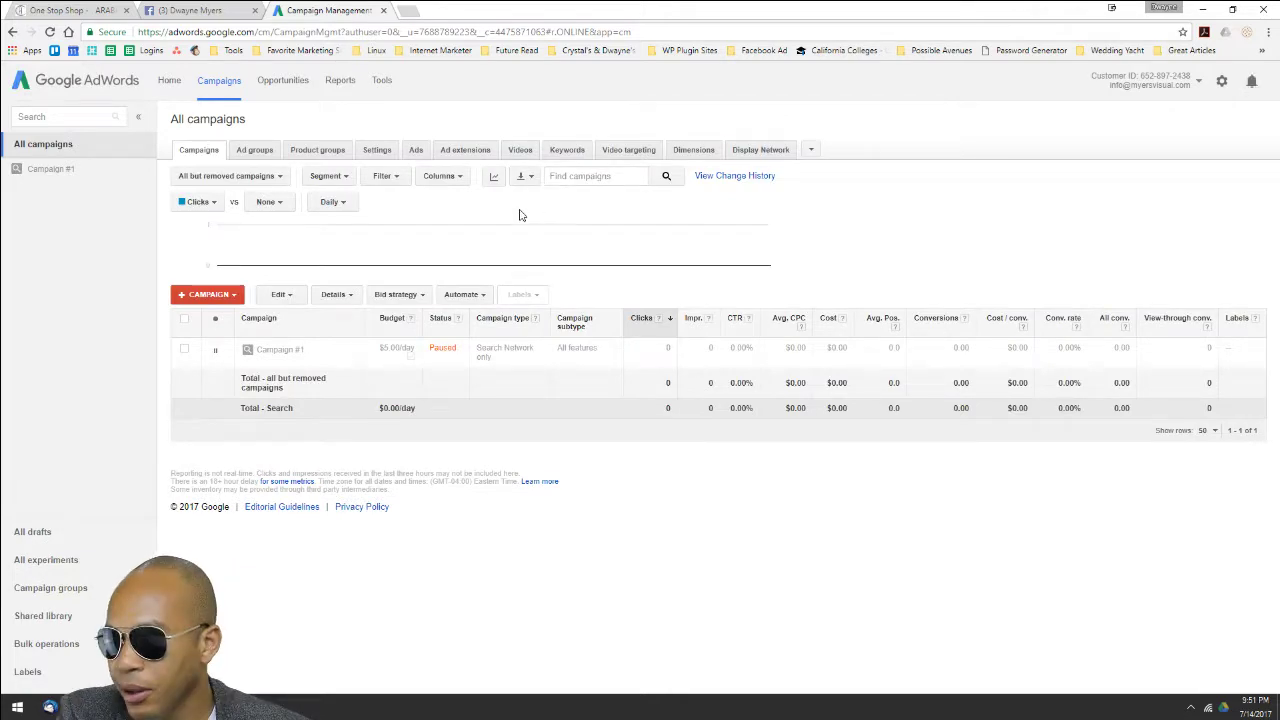
Step: Open Keyword Planner and expand the search for new keywords using a phrase, website or category
left_click(380, 94)
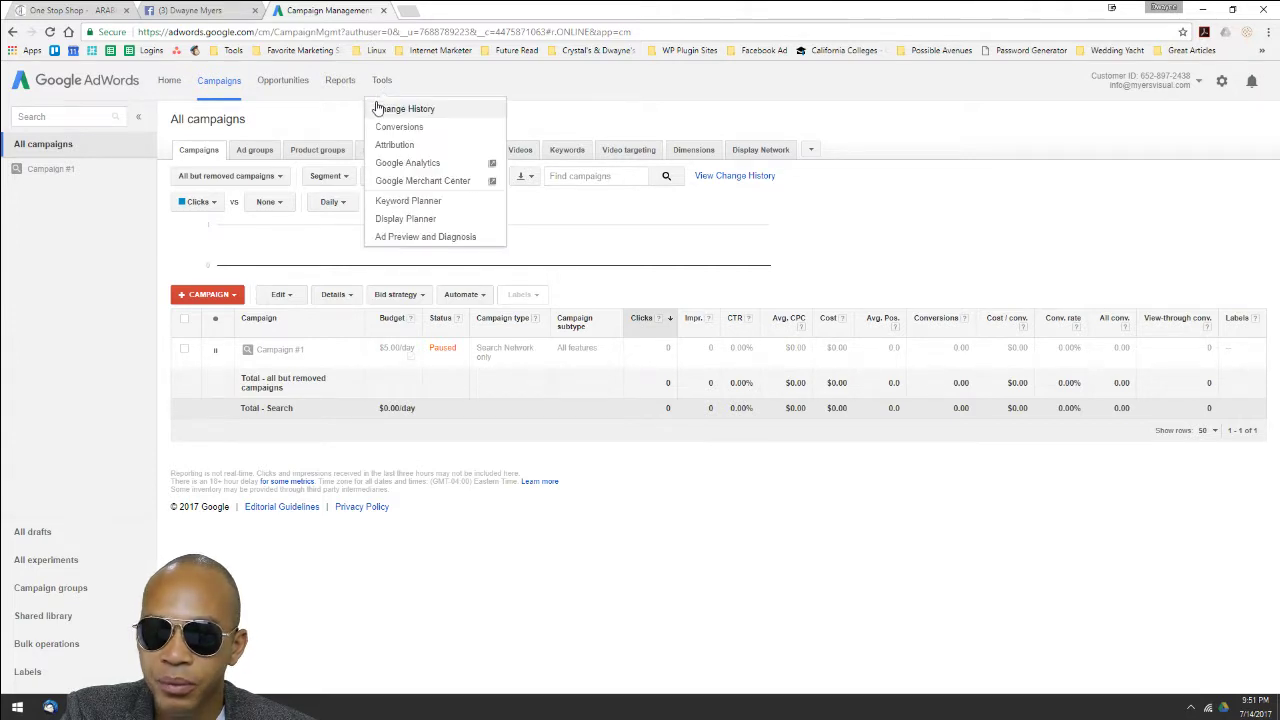
left_click(382, 201)
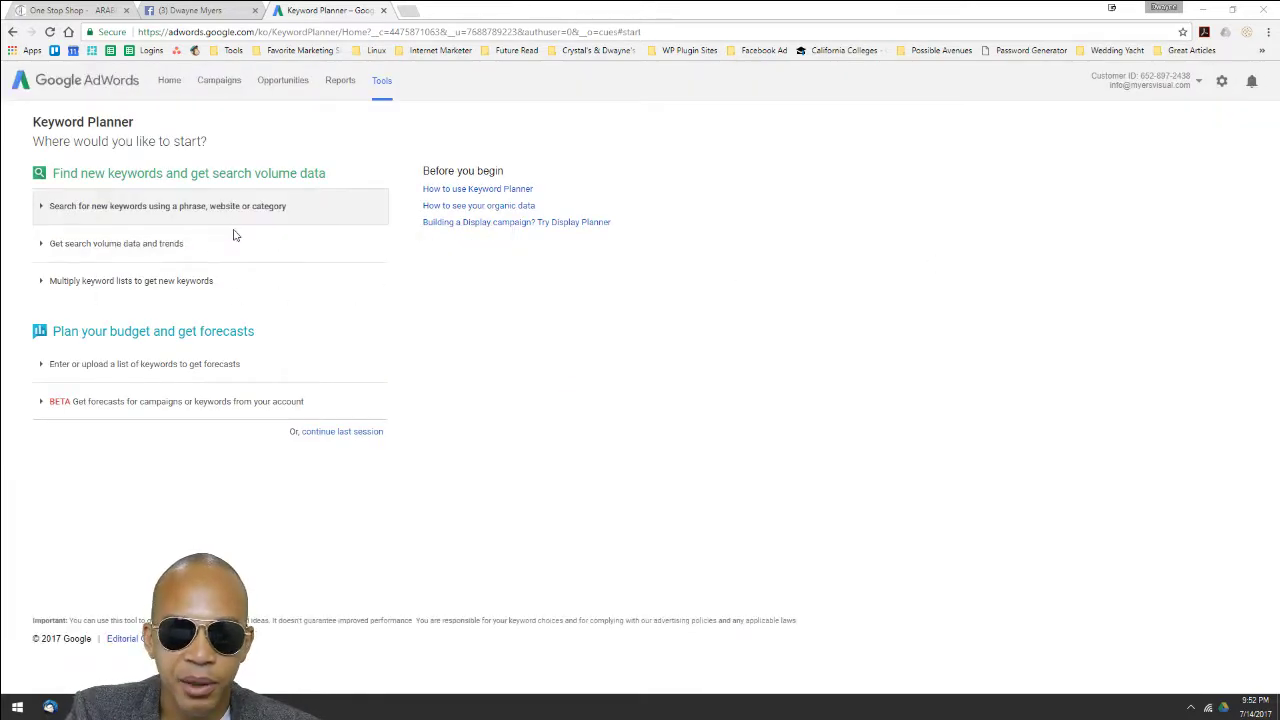
left_click(207, 240)
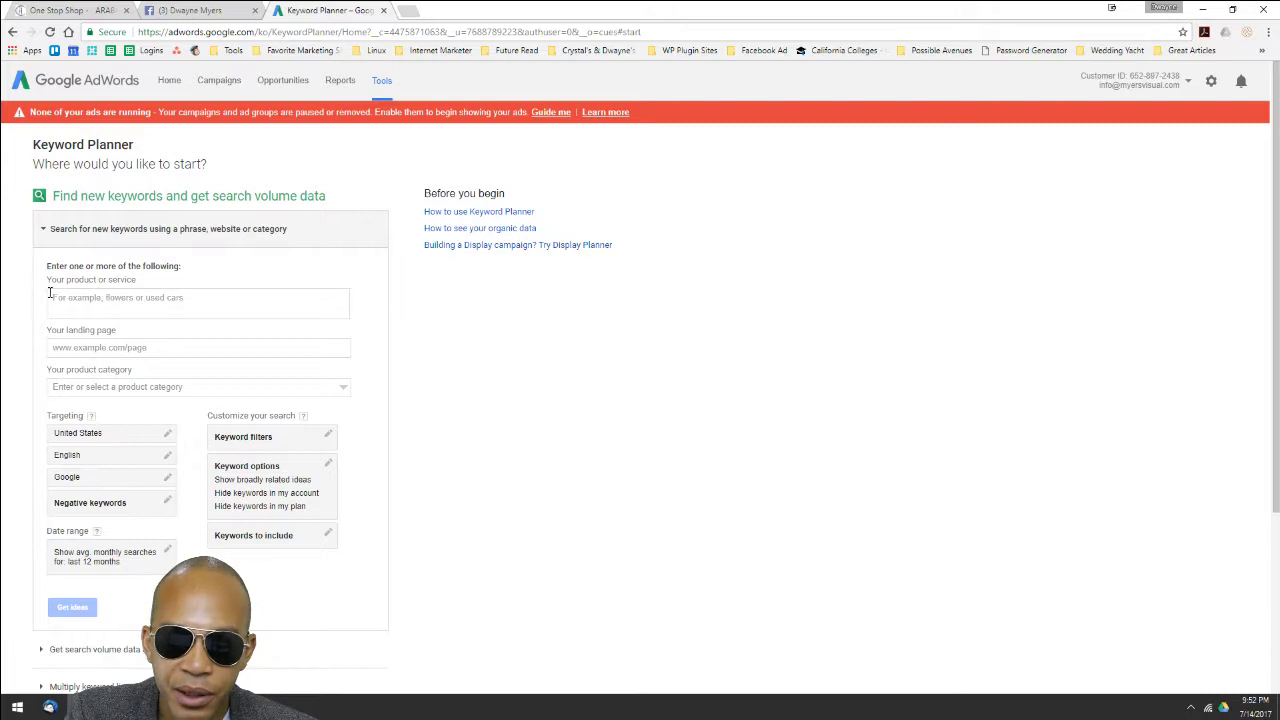
Step: Get keyword ideas for the product or service "arabization translation", replacing the pasted hyphen with a space
left_click(92, 297)
type("arabization-translation")
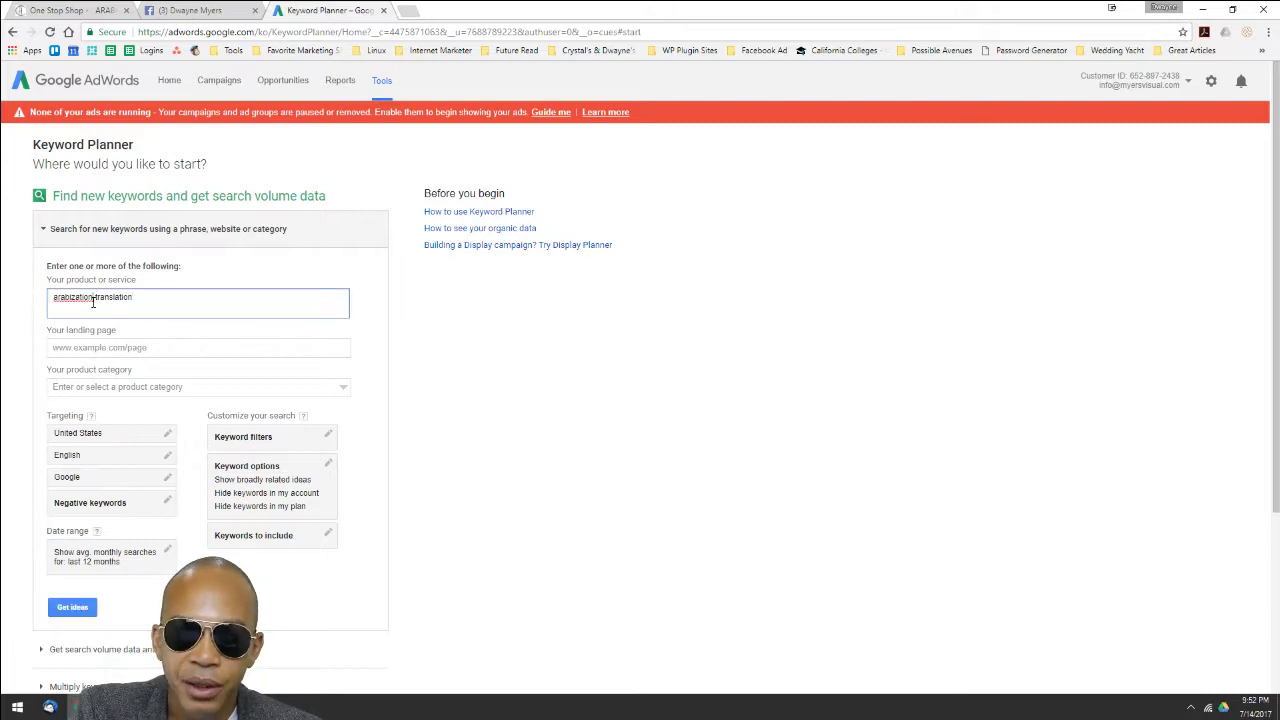
key("BackSpace")
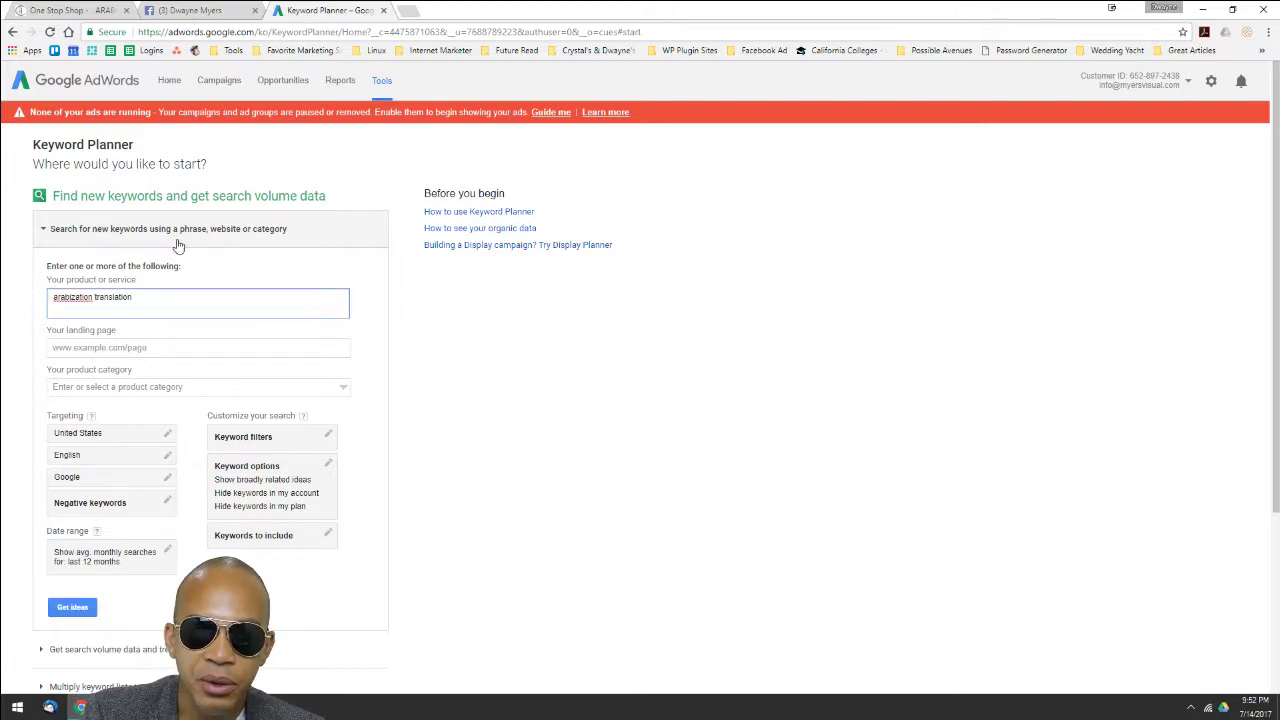
left_click(90, 609)
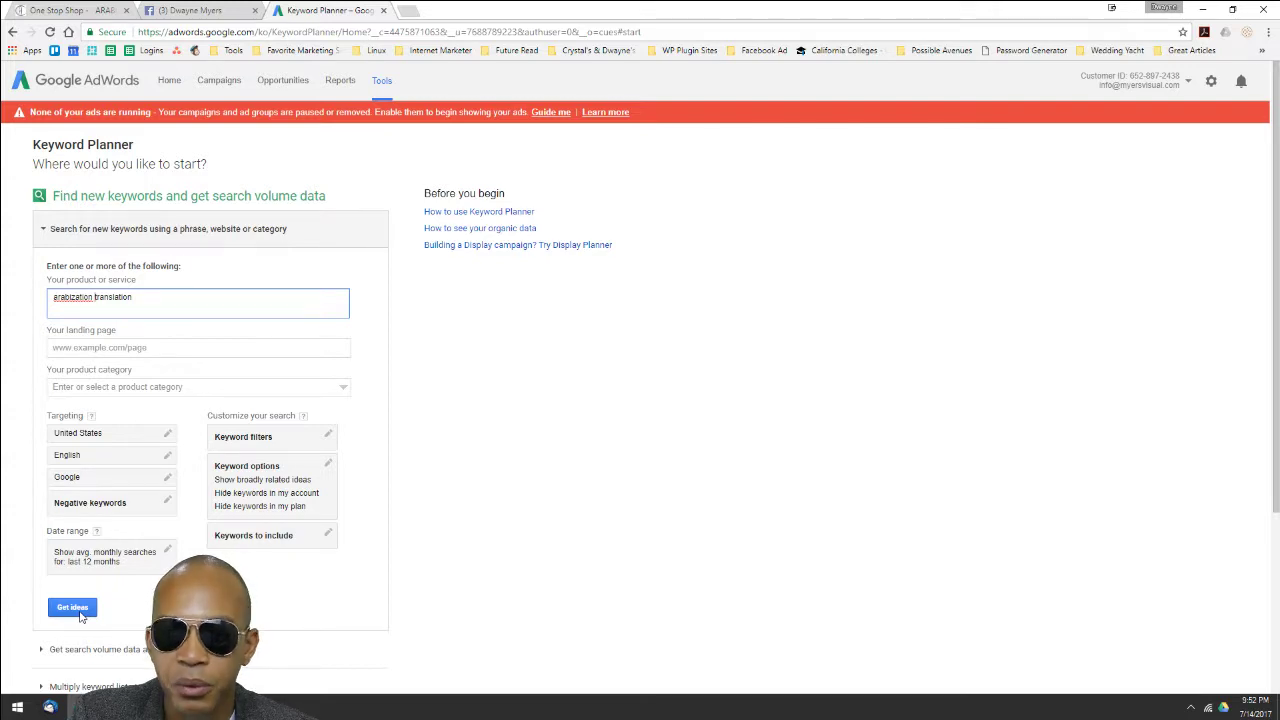
left_click(82, 614)
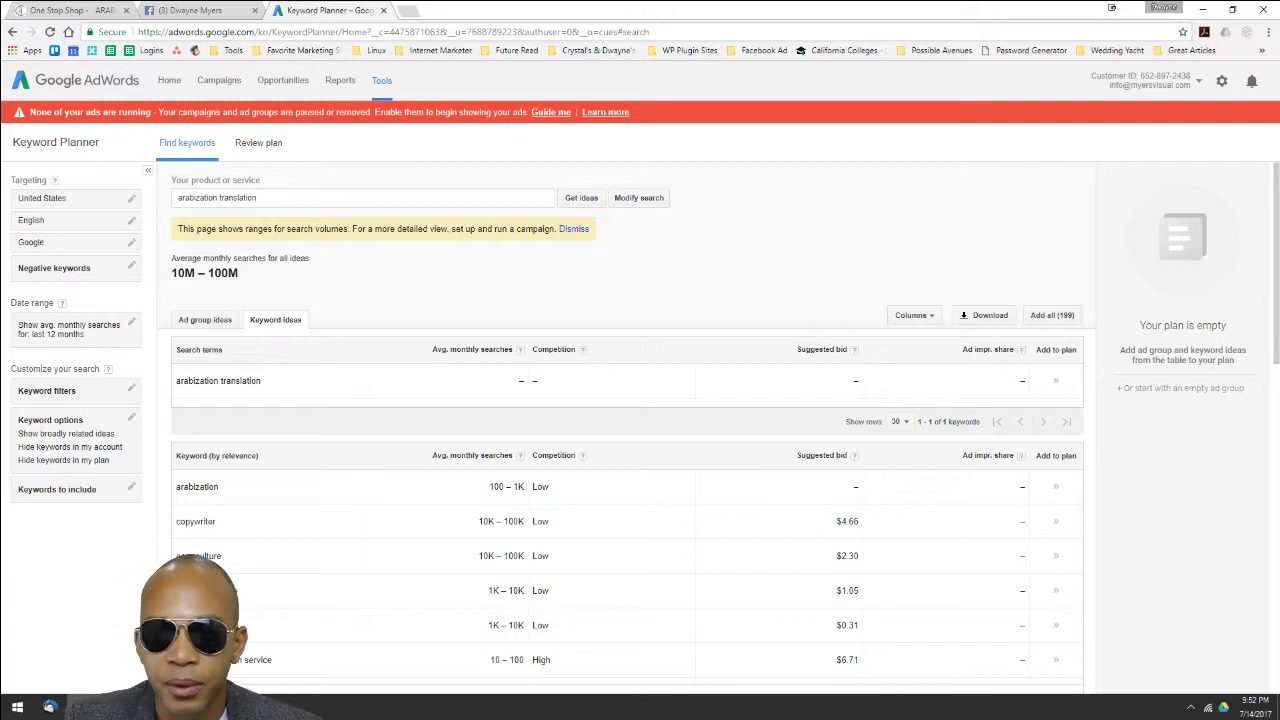
Step: Recheck the domain name in the translation site's web address and return to the keyword ideas
left_click(86, 12)
double_click(139, 31)
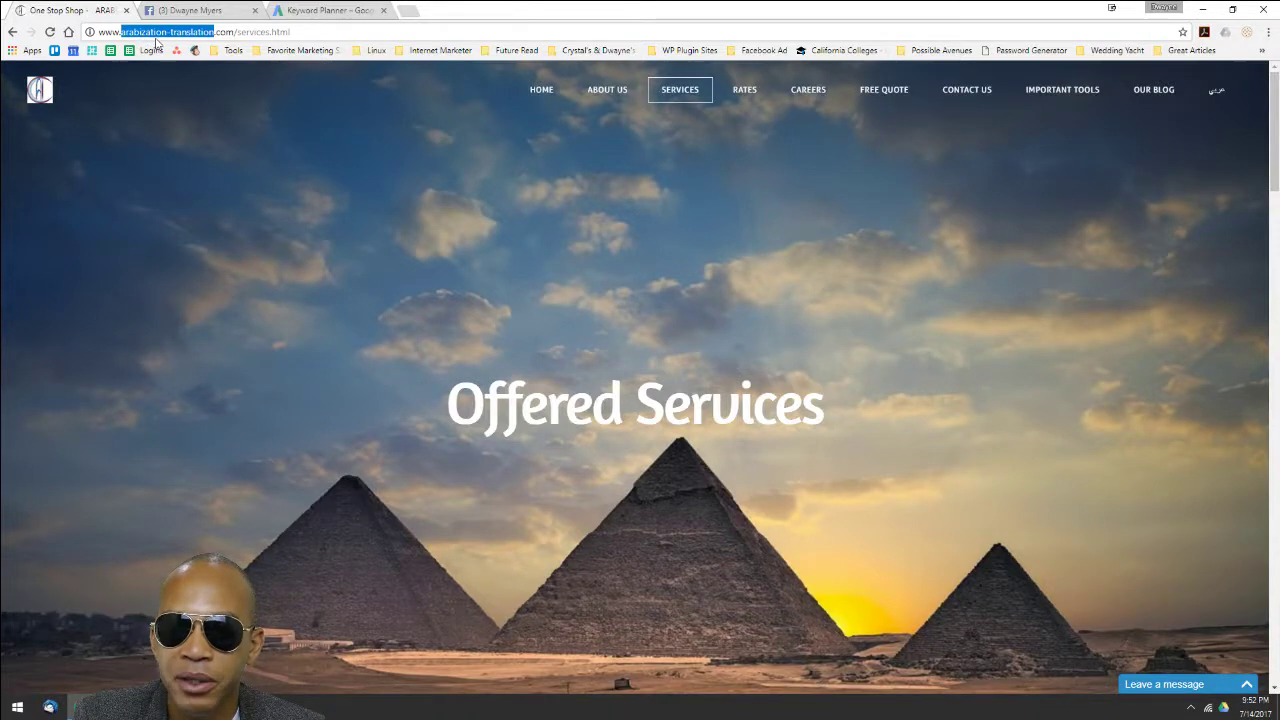
left_click(320, 12)
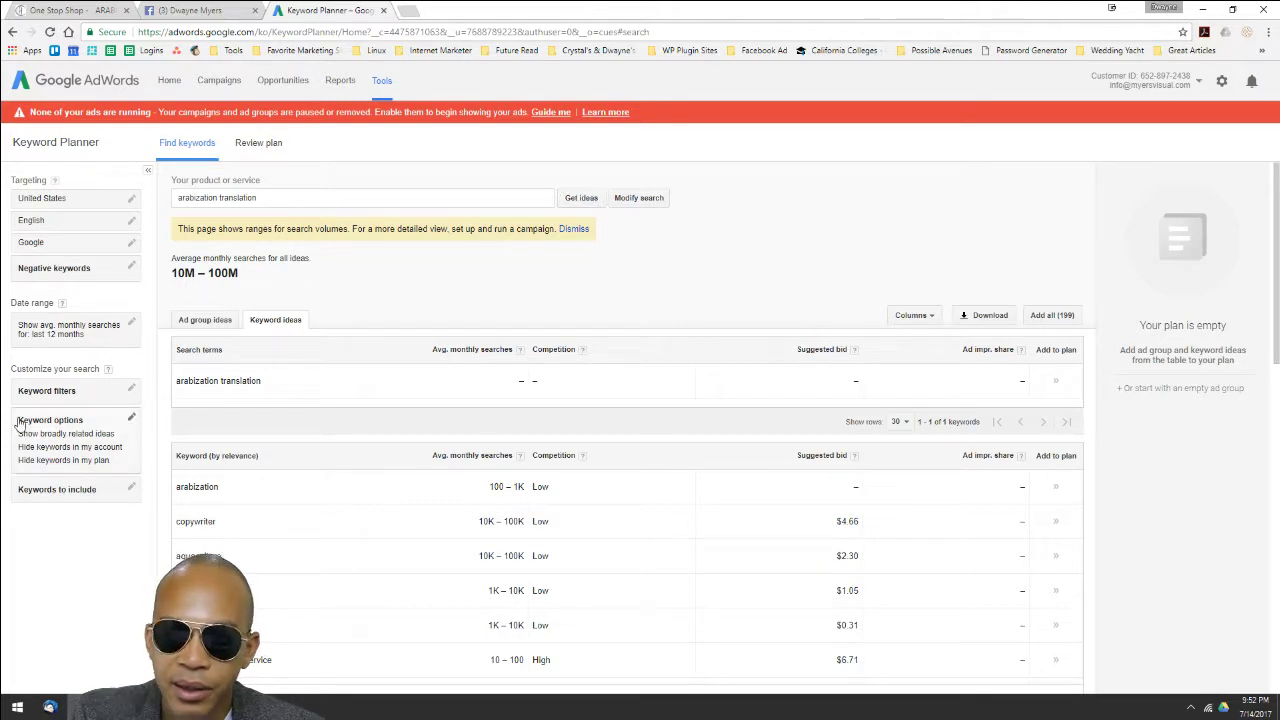
Step: Check the language targeting options without changing them, and remove United States so the keyword ideas target all locations
left_click(62, 221)
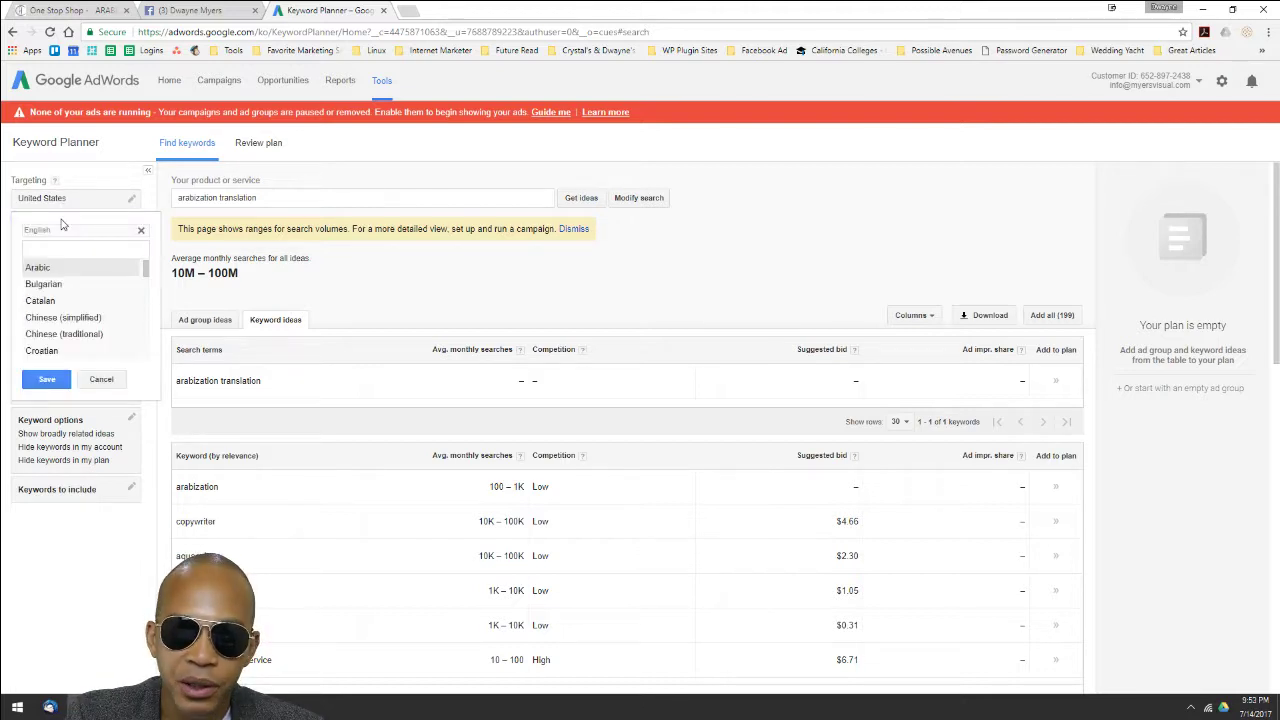
left_click(101, 380)
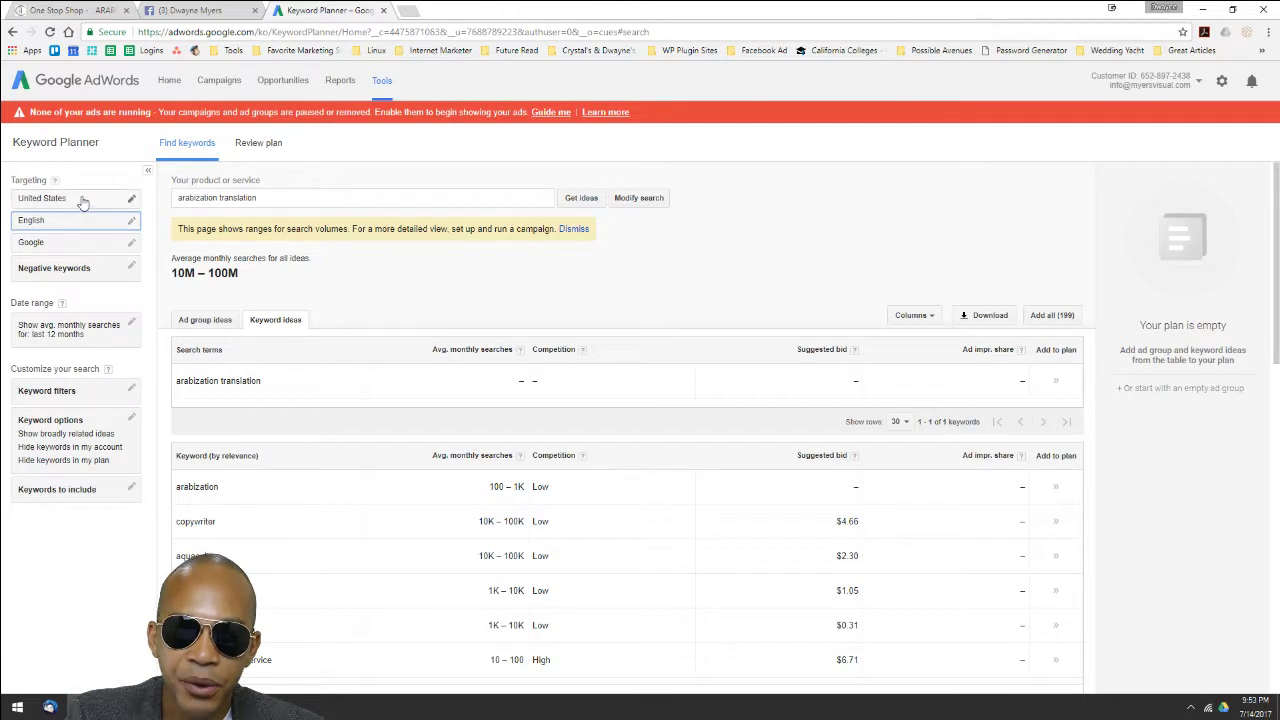
left_click(83, 201)
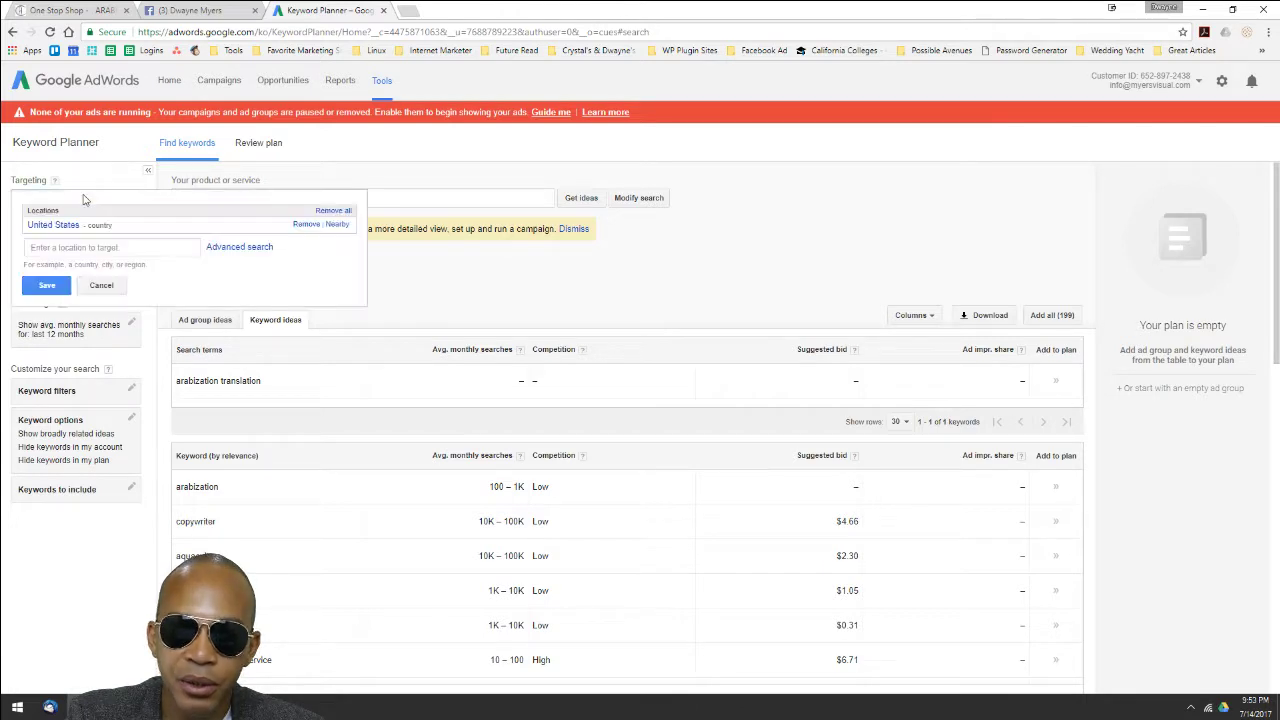
left_click(306, 224)
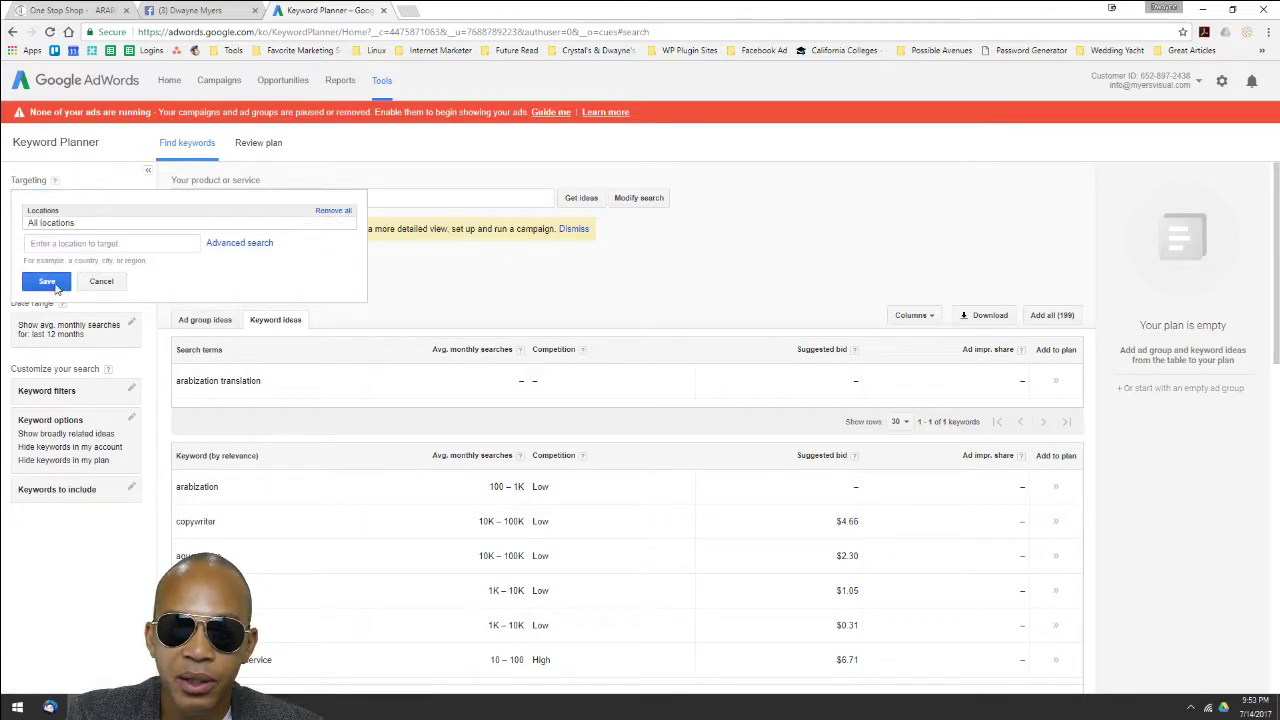
left_click(52, 286)
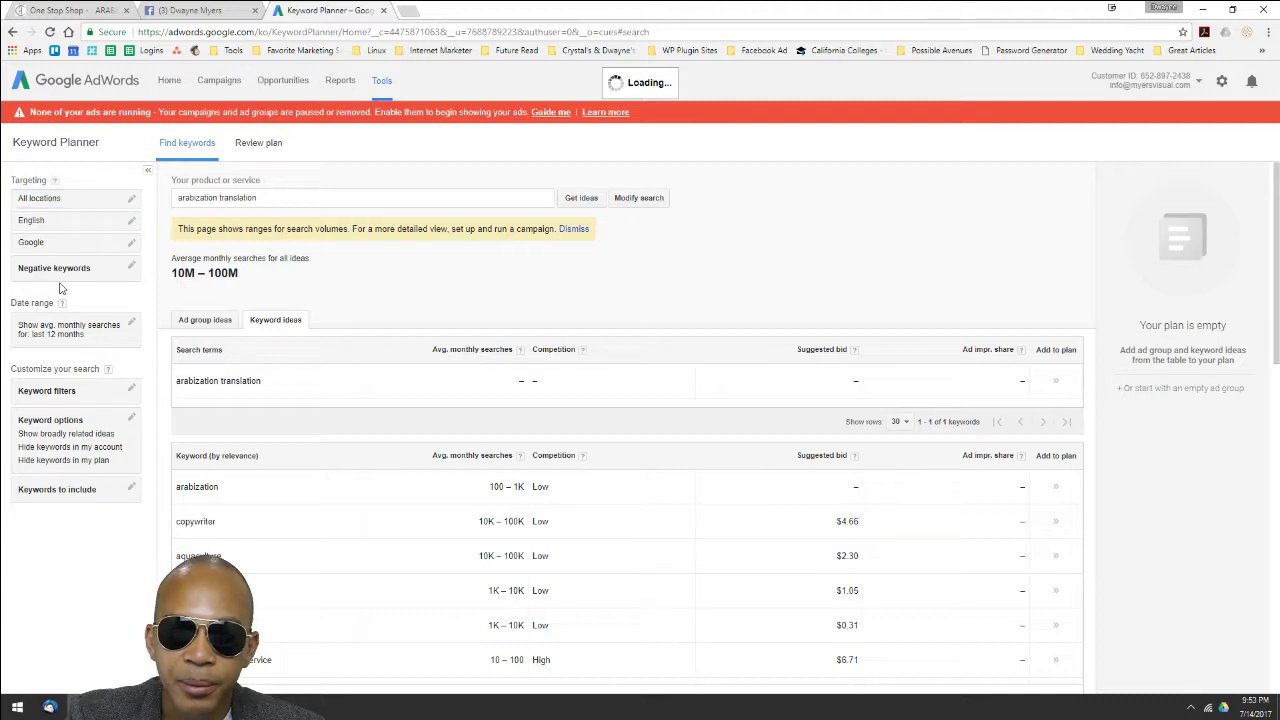
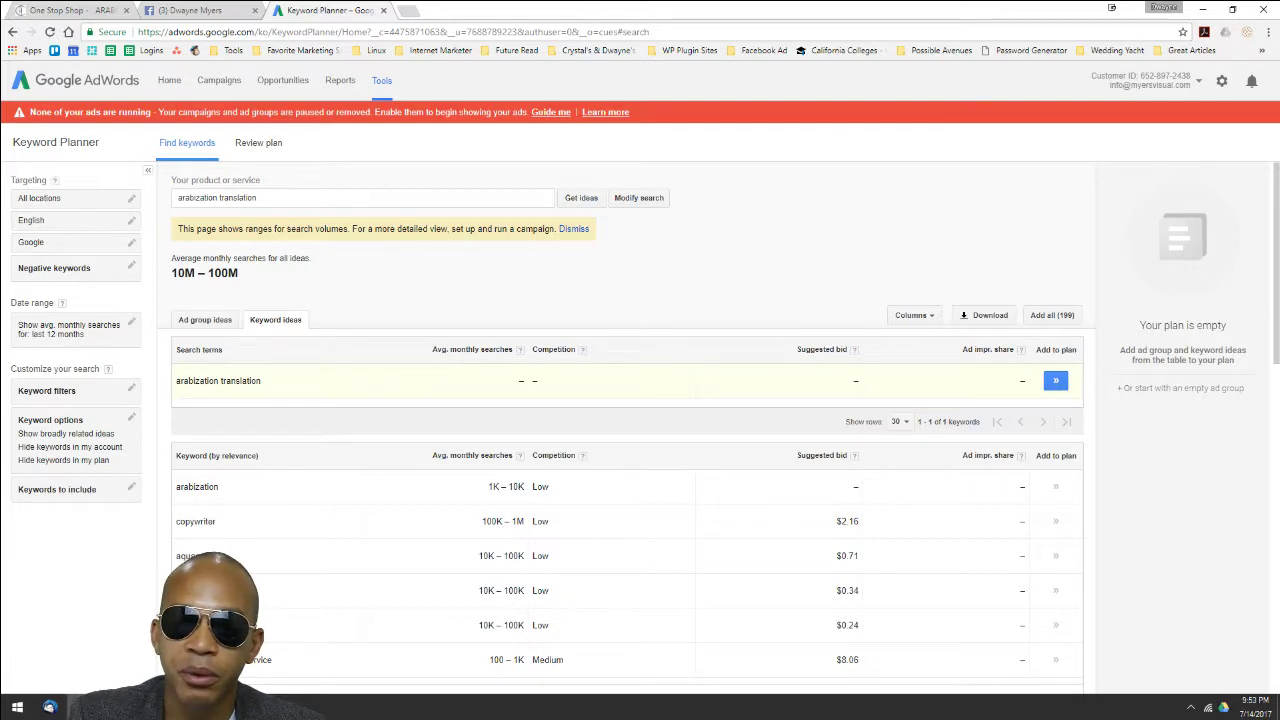
Step: Open the translation site's Home page and view its page source
left_click(110, 12)
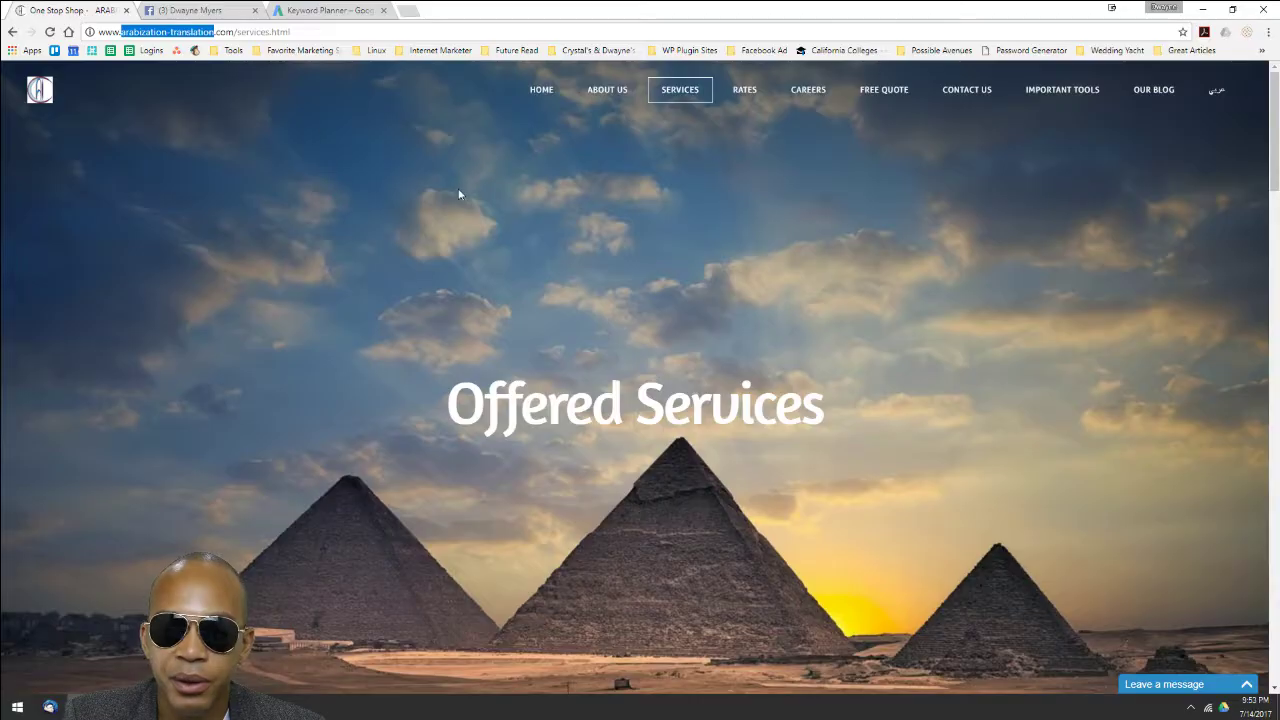
left_click(538, 89)
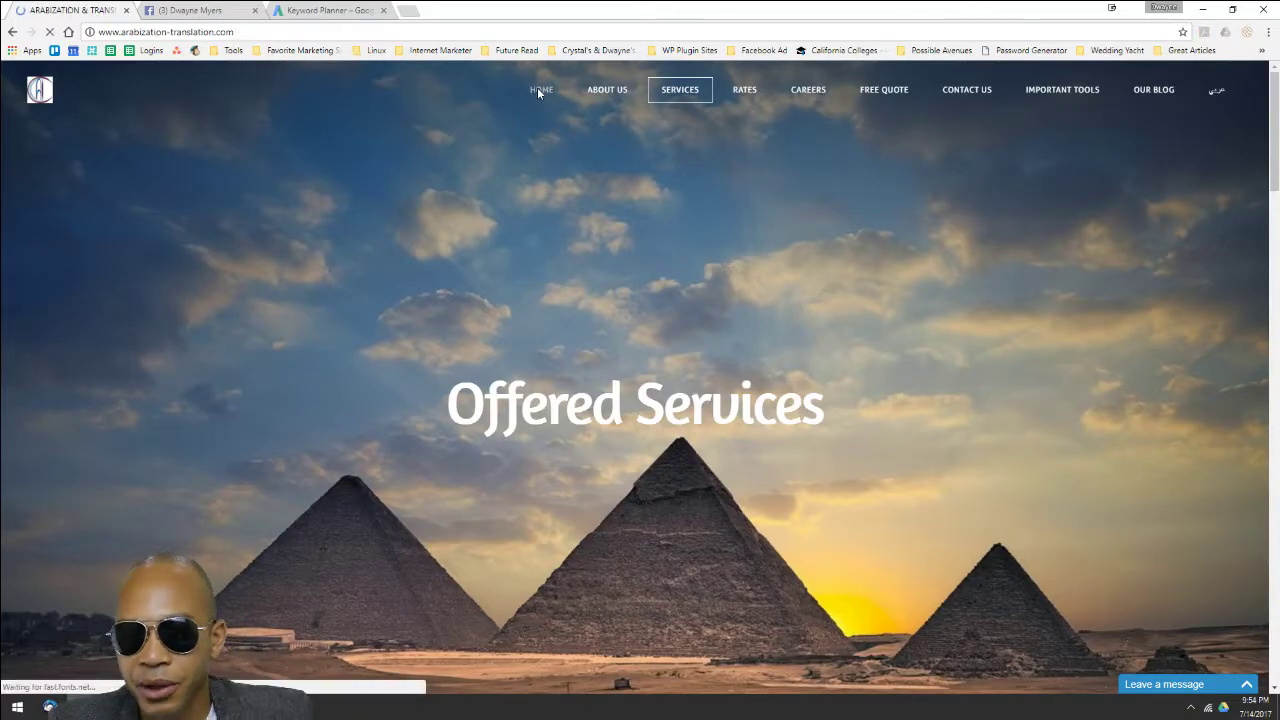
scroll(80, 412, "down", 1)
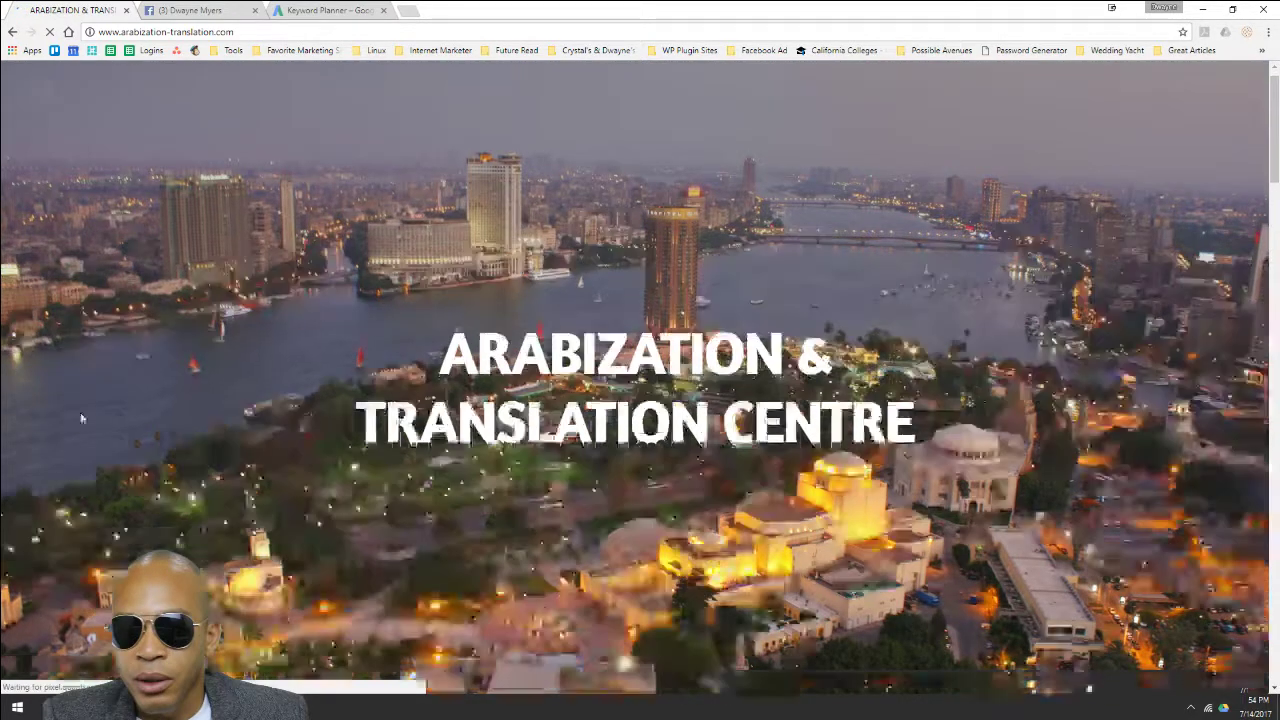
scroll(84, 410, "down", 1)
scroll(82, 400, "down", 1)
right_click(80, 389)
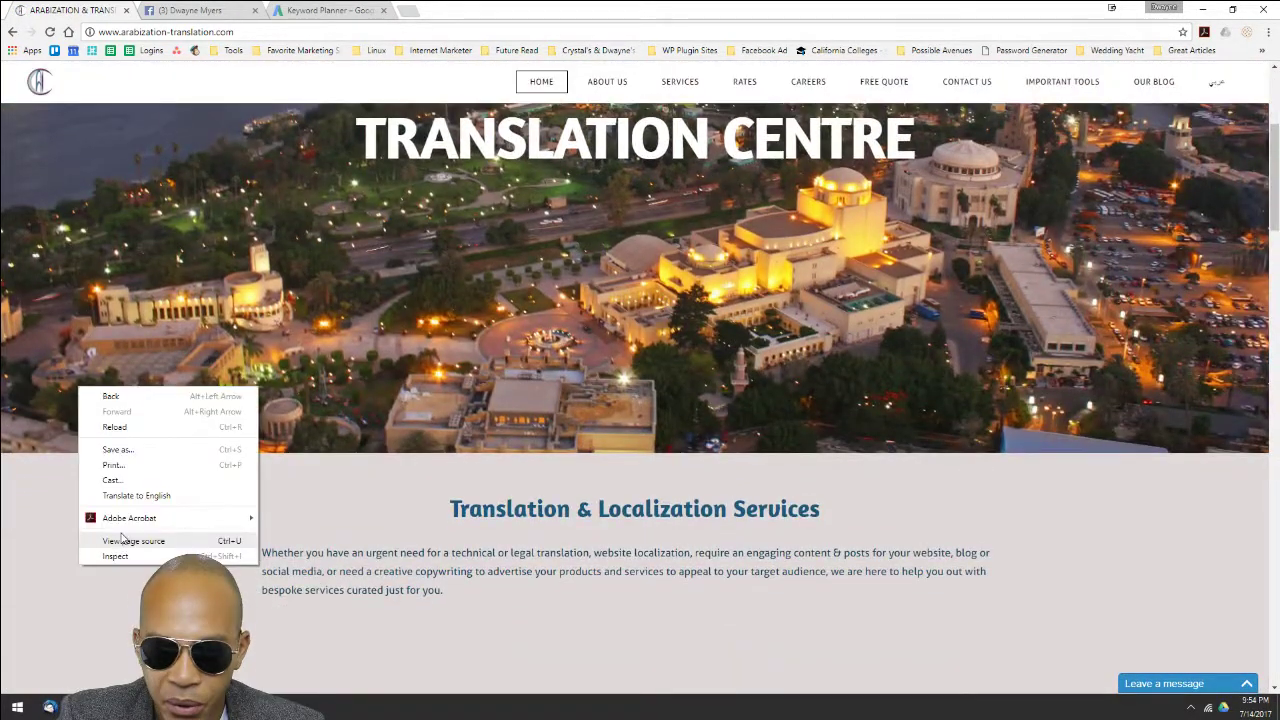
left_click(124, 542)
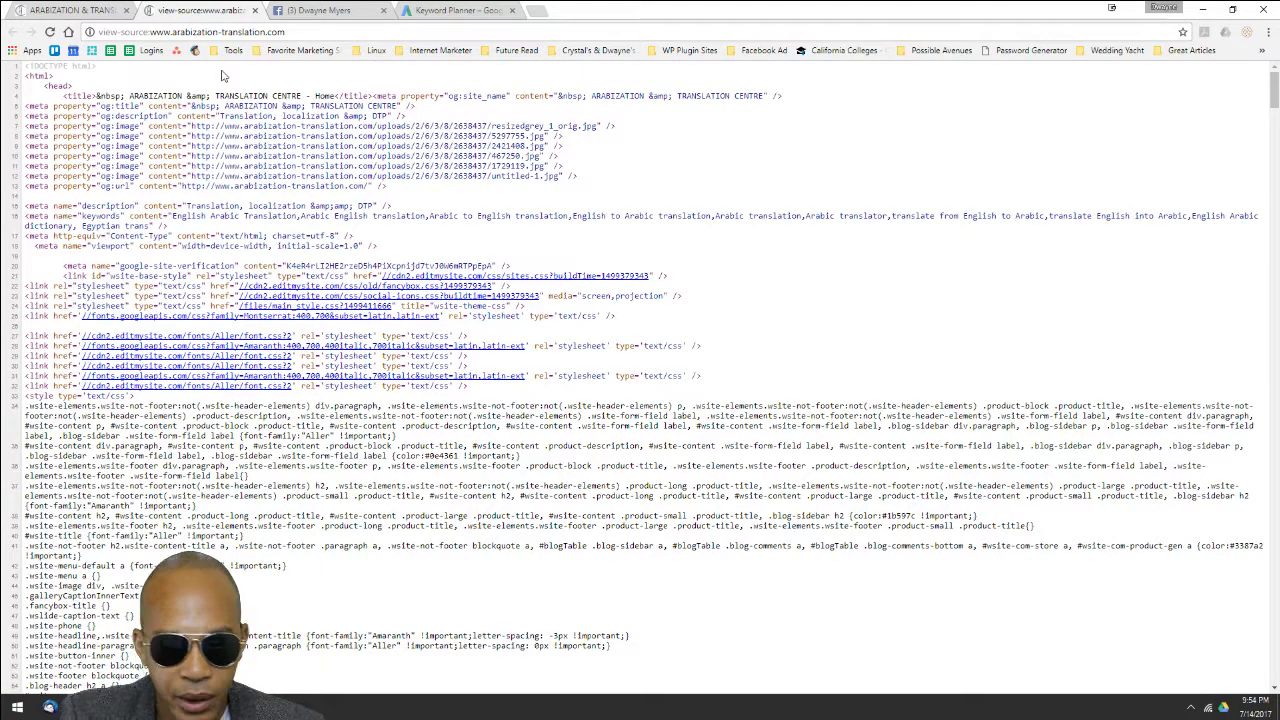
Step: Find "title" in the page source and highlight the home page's title text
key("ctrl+f")
type("title")
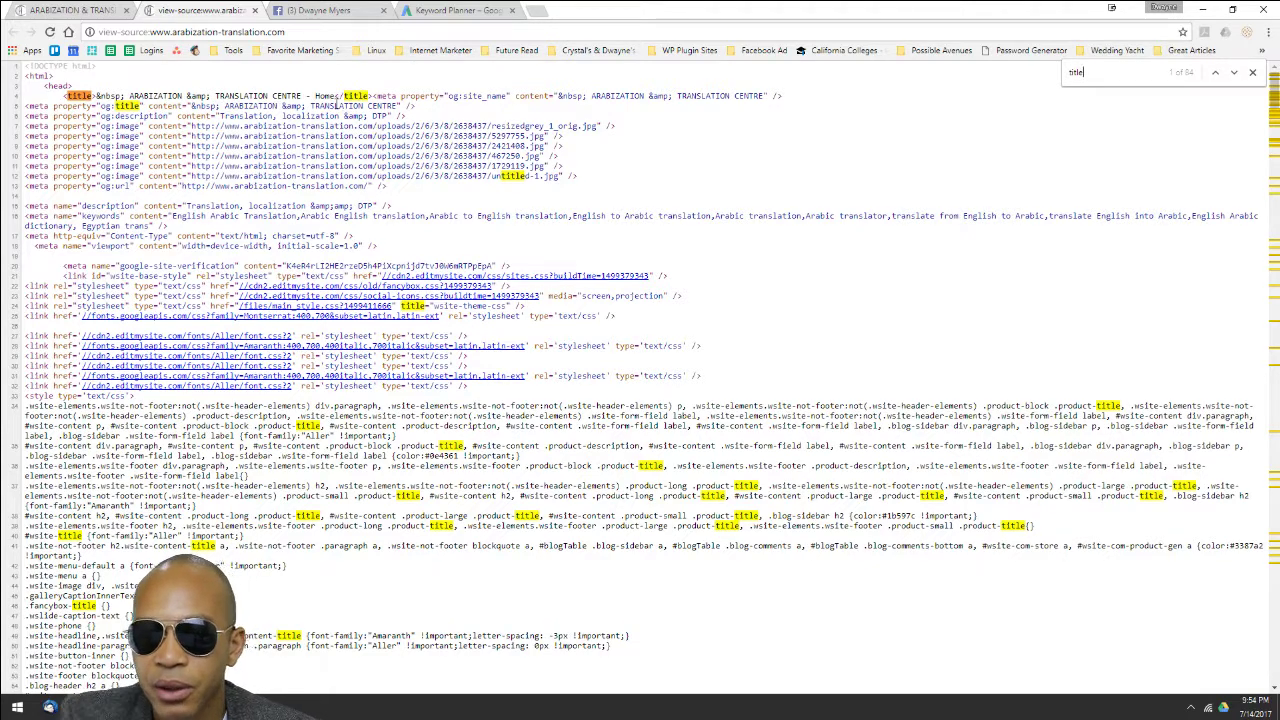
left_click_drag(337, 96, 132, 97)
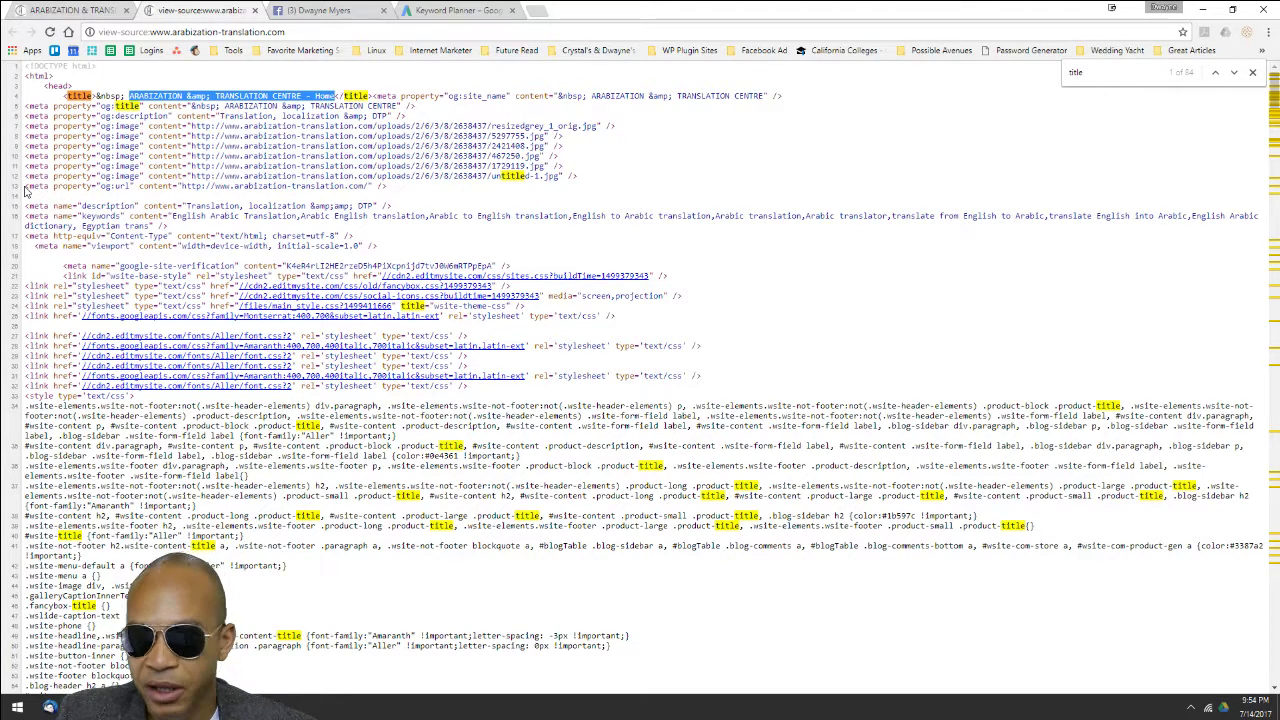
Step: Search Google for "i want iphone" in a new tab and look through the titles of the results
left_click(540, 11)
type("fin")
key("BackSpace")
key("BackSpace")
key("BackSpace")
type("i wan")
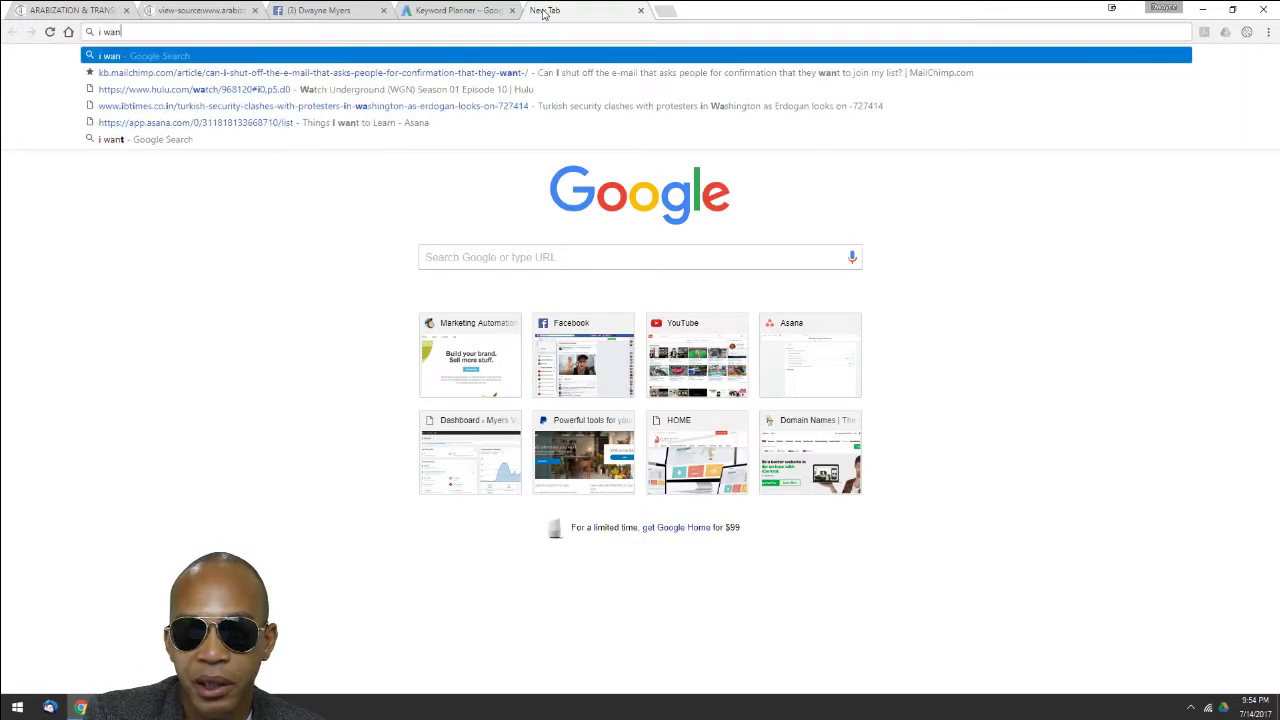
type("t iphone")
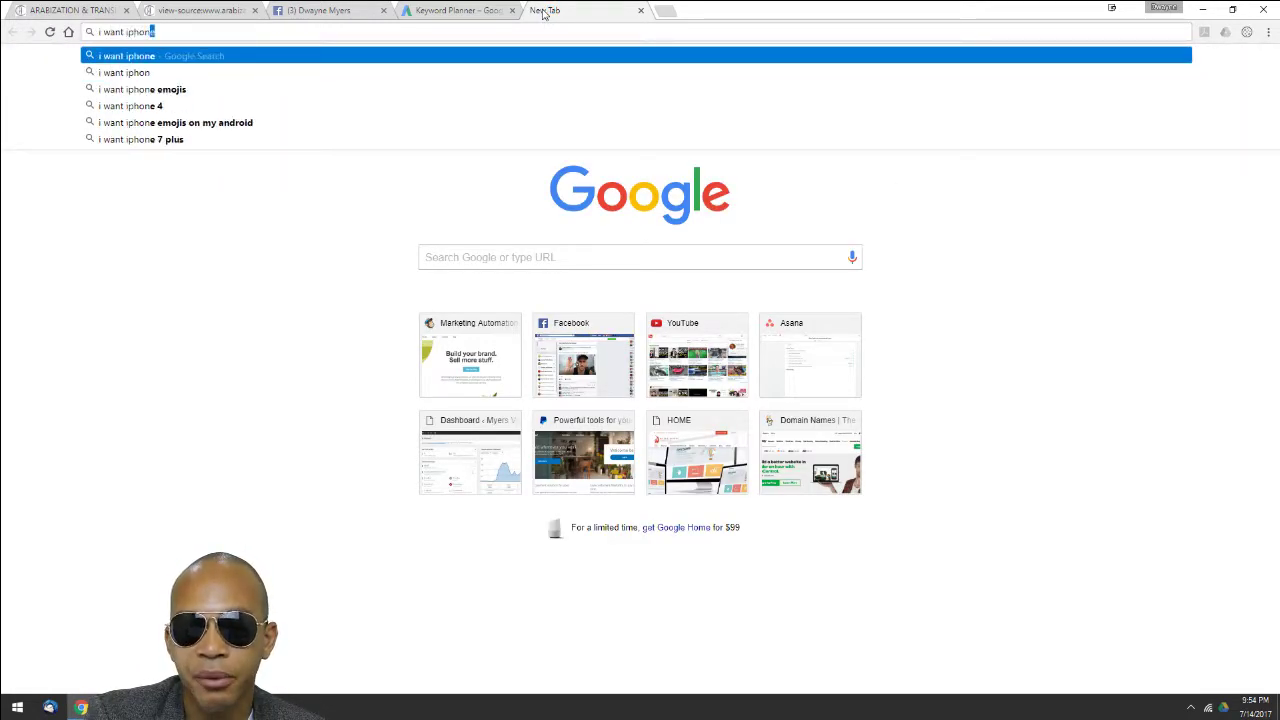
key("Return")
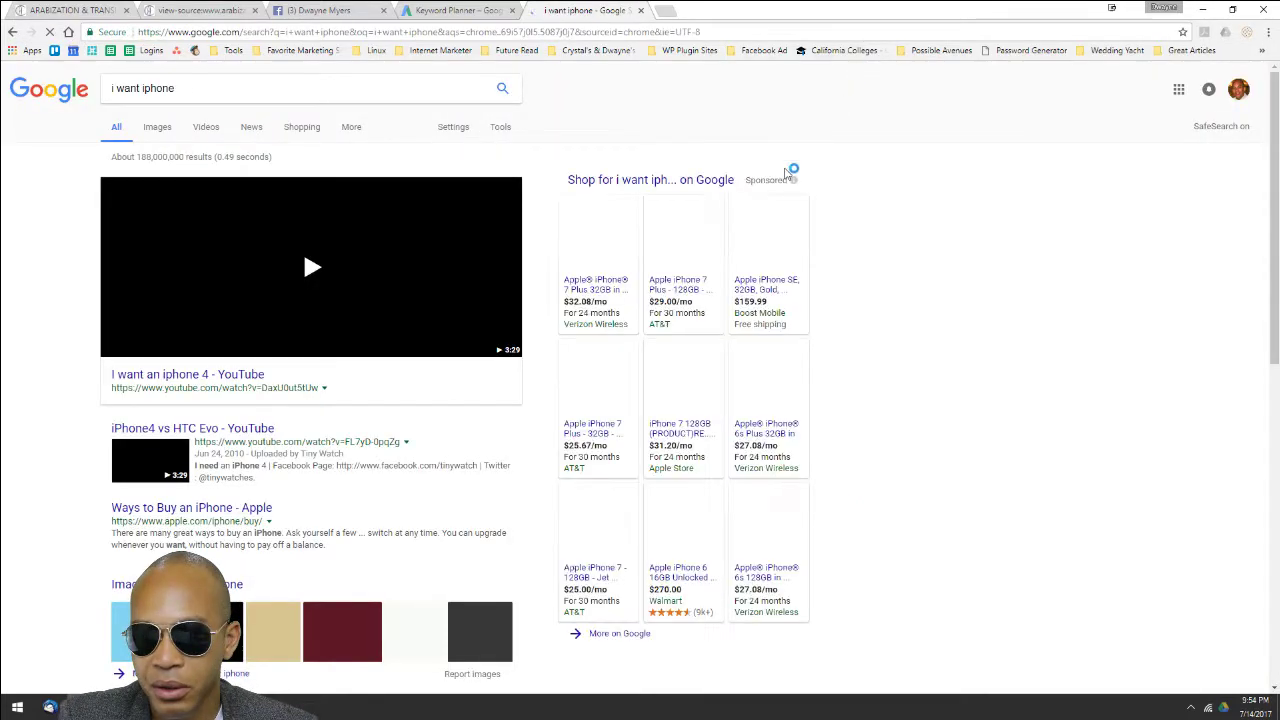
scroll(543, 514, "down", 5)
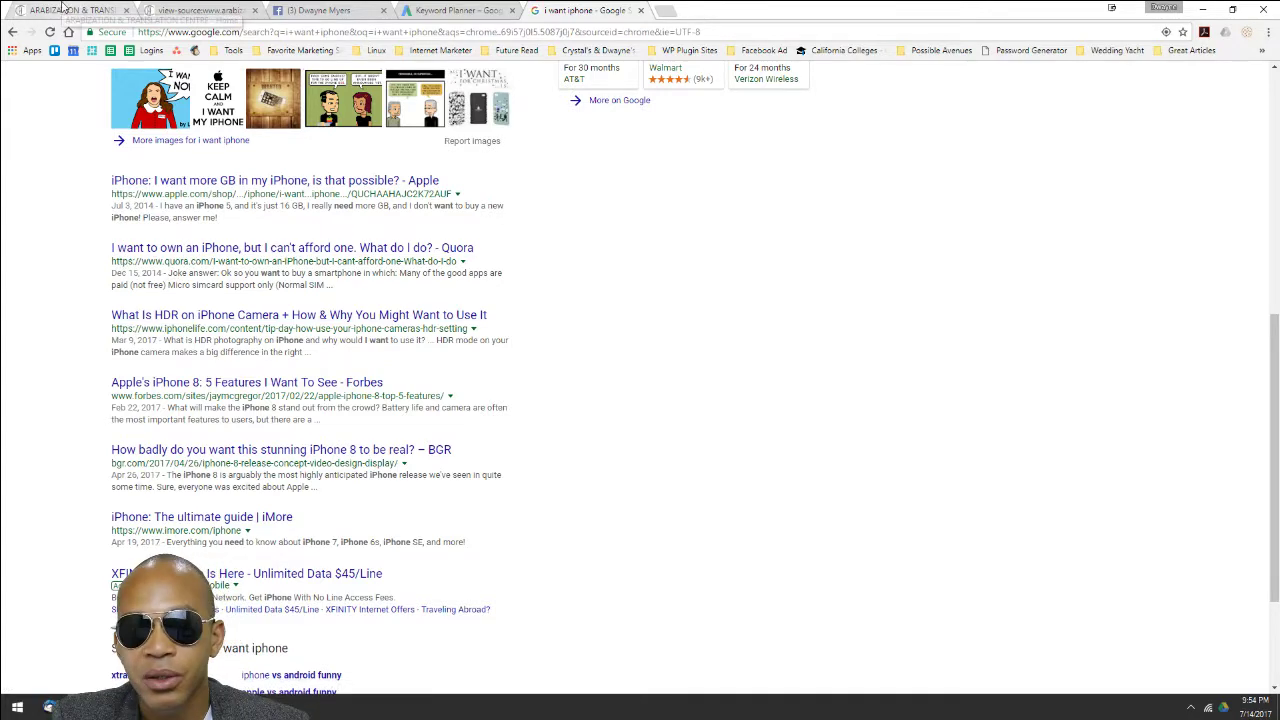
Step: Copy the domain name, without the www prefix, from the translation site's web address
left_click(63, 12)
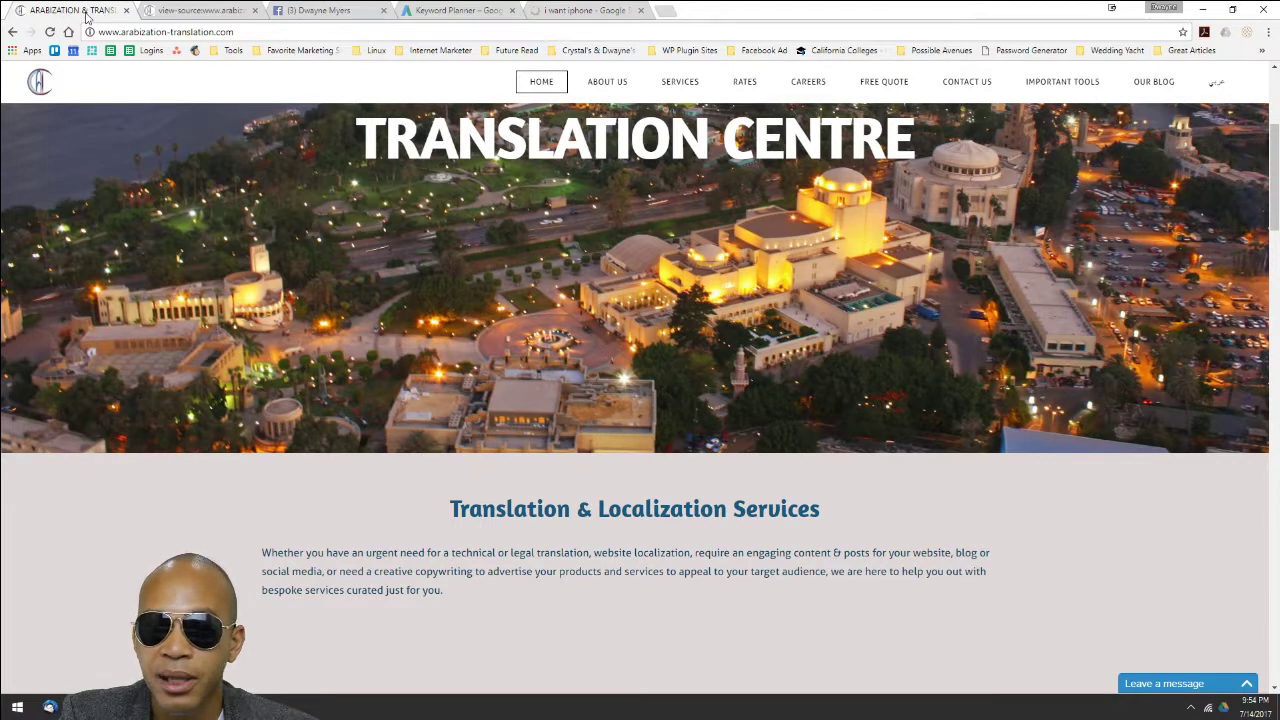
left_click(184, 34)
left_click(127, 38)
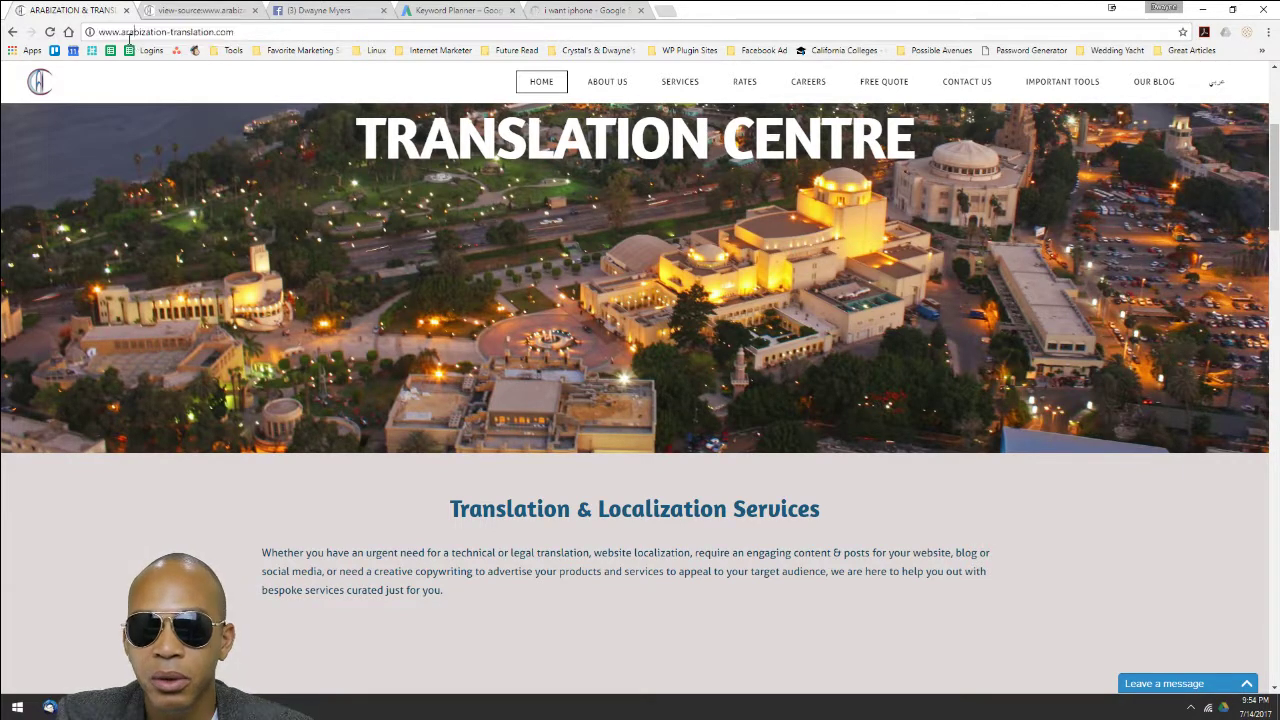
left_click_drag(122, 33, 236, 33)
key("ctrl+c")
Step: Paste the copied domain into a new tab, strip its .com ending, and search Google for "arabization-translation"
left_click(664, 12)
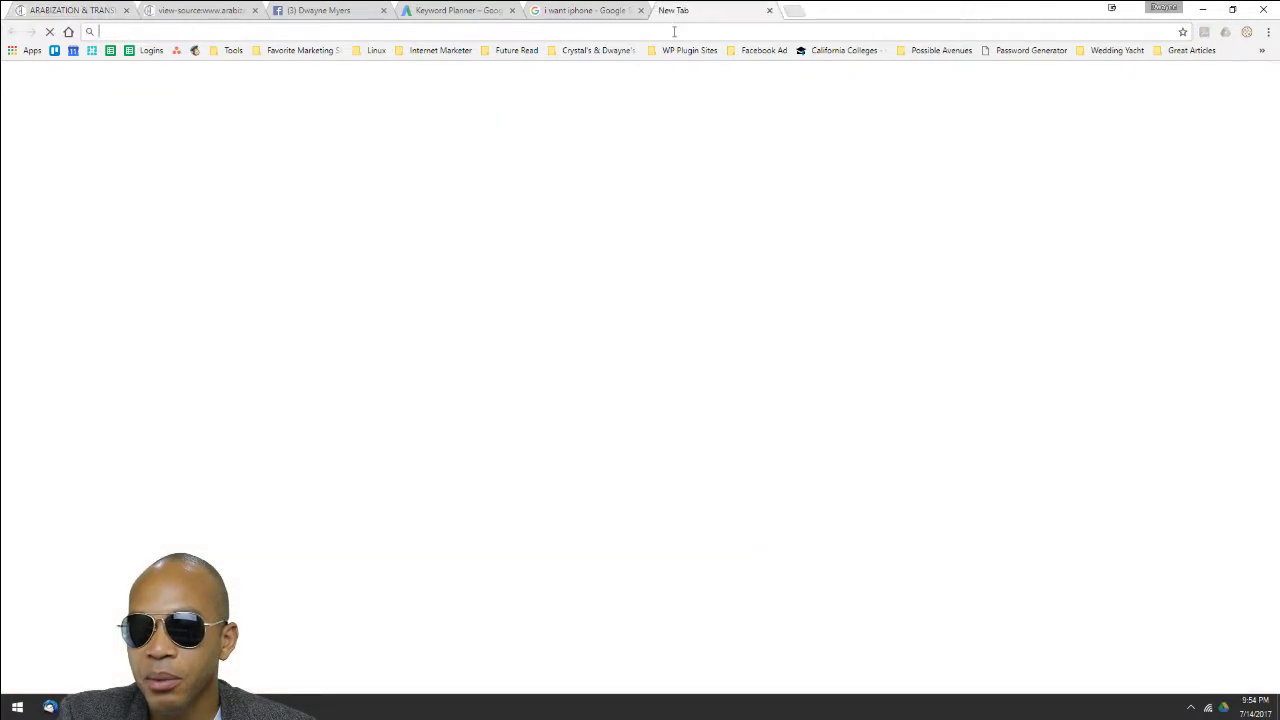
key("ctrl+v")
key("Return")
key("BackSpace")
key("BackSpace")
key("BackSpace")
key("BackSpace")
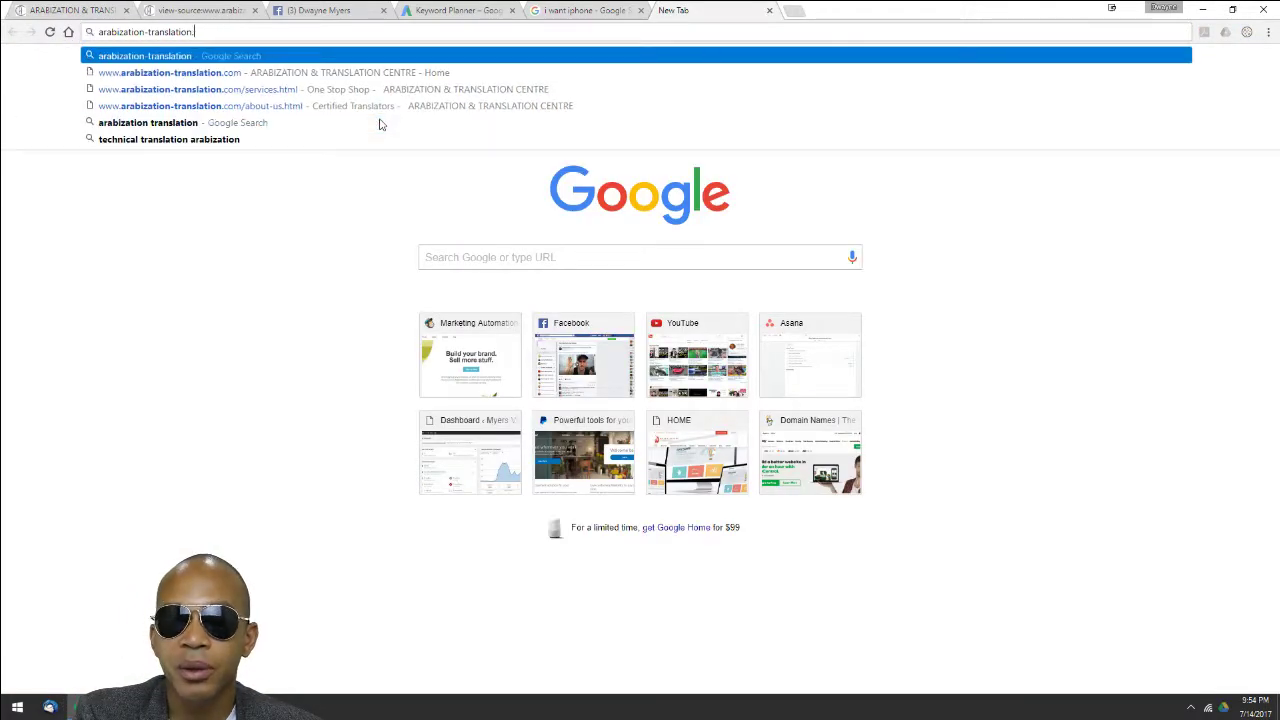
key("Return")
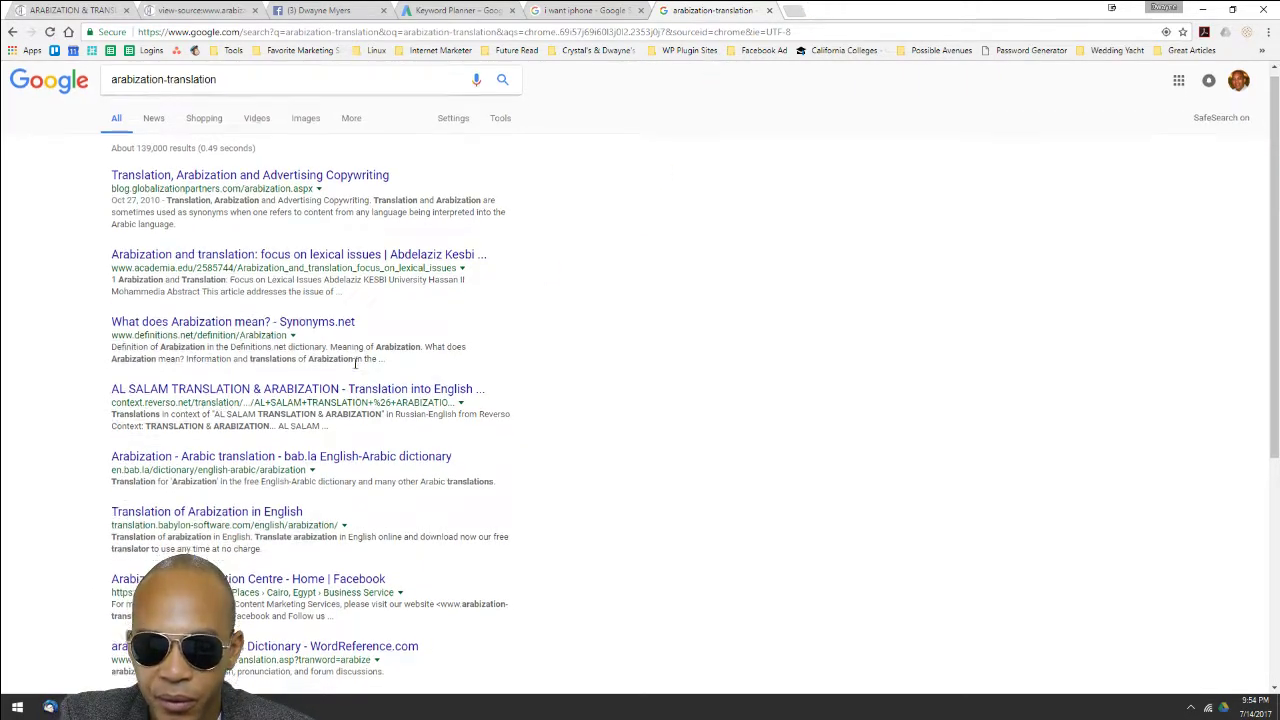
Step: Look through the Google results for "arabization-translation" and the suggested related searches
scroll(355, 365, "down", 2)
scroll(355, 369, "down", 2)
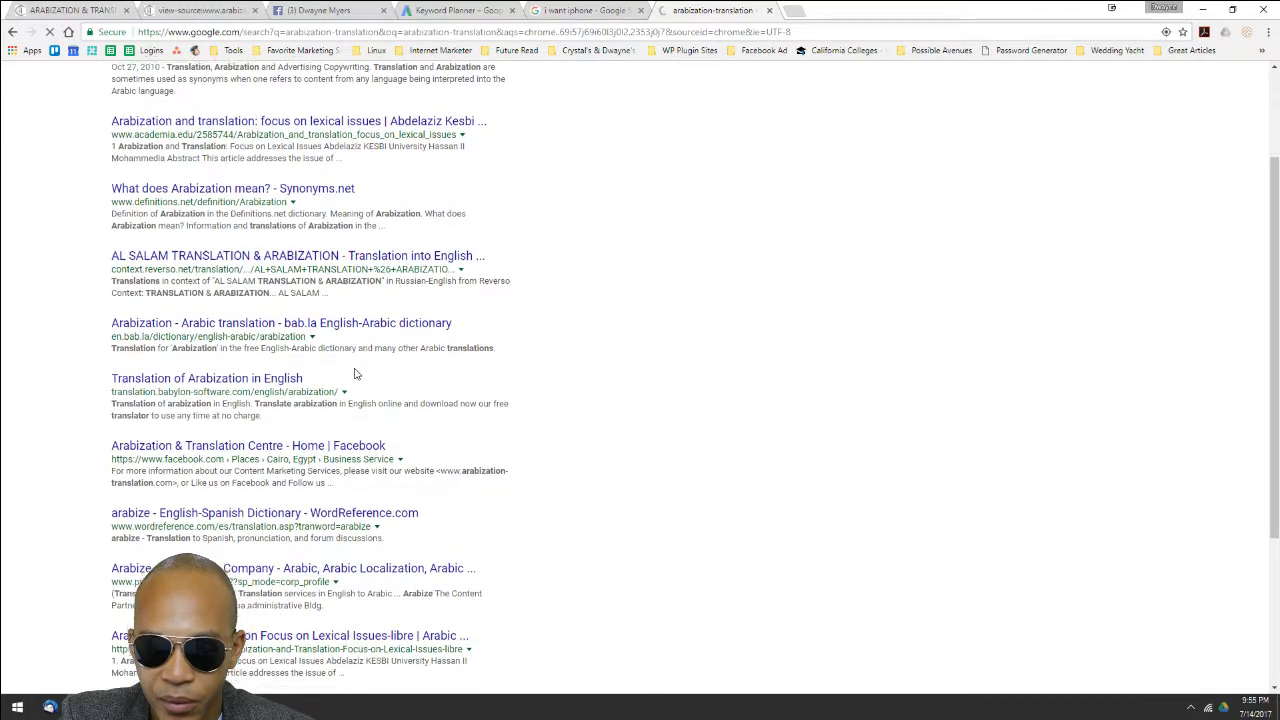
scroll(355, 373, "up", 4)
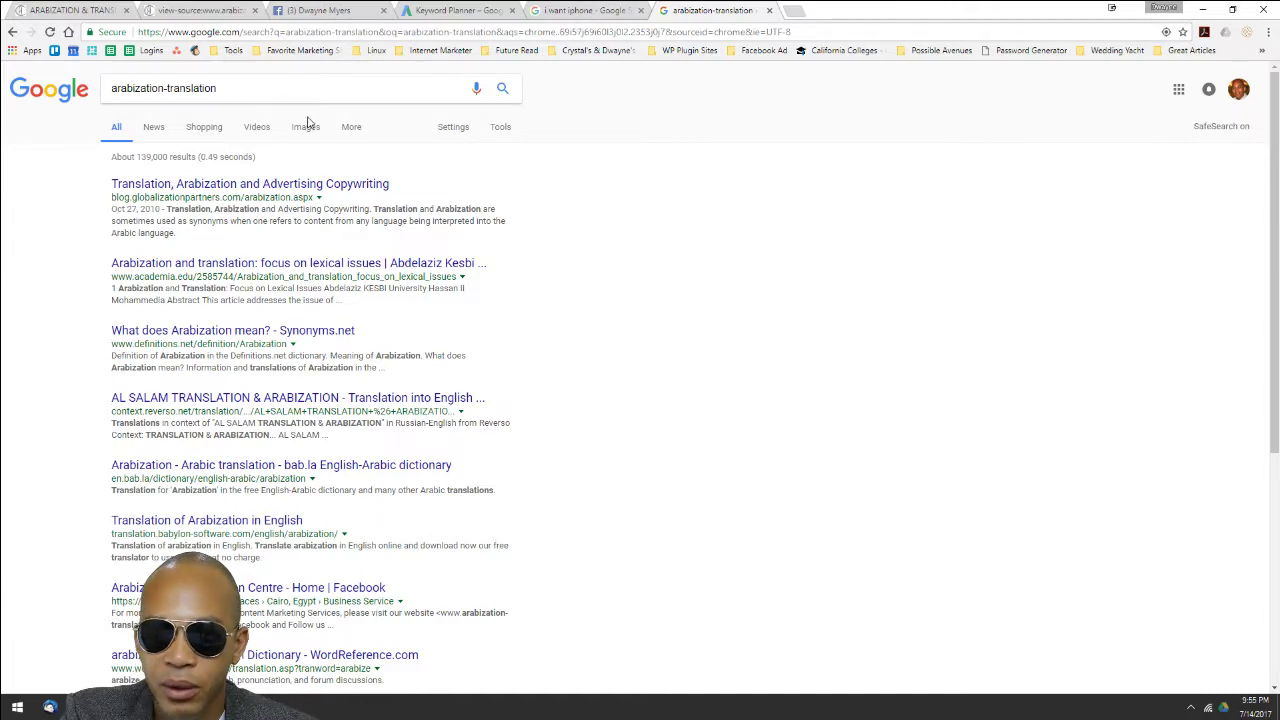
left_click(253, 84)
scroll(256, 140, "down", 1)
scroll(260, 165, "down", 1)
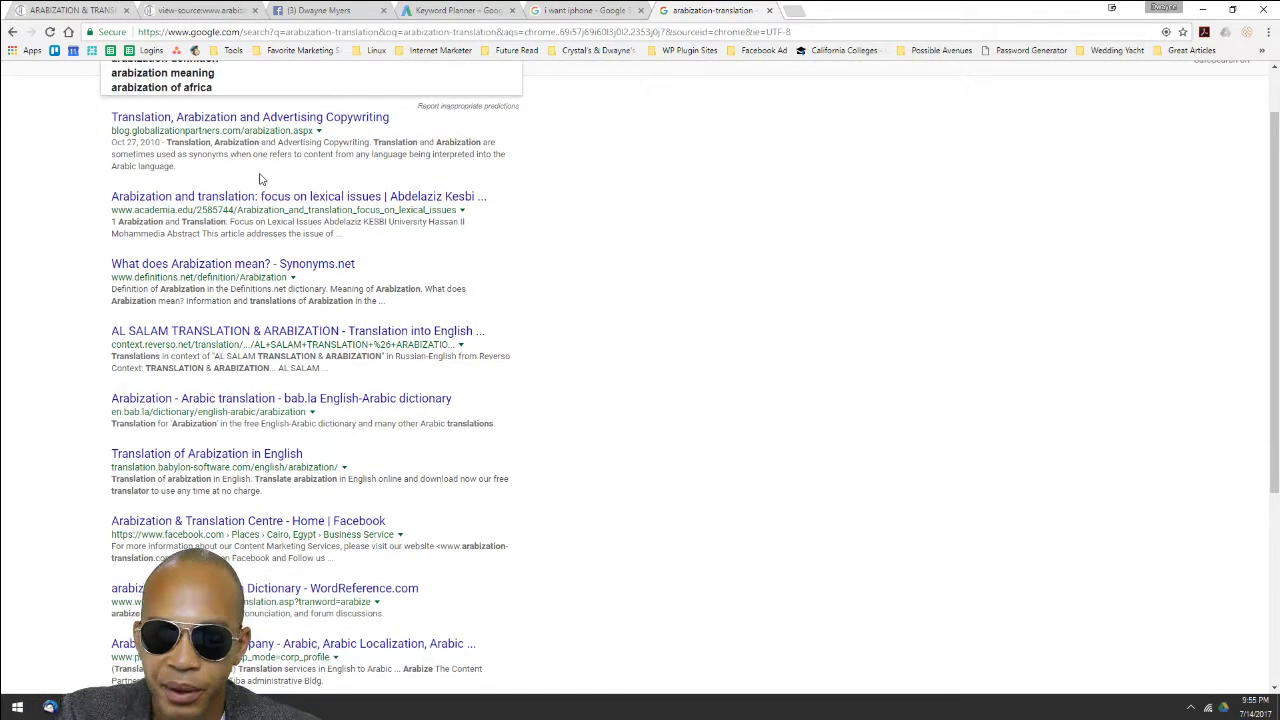
Step: Compare the Google results for "arabization-translation" with the average monthly searches and competition for "arabization translation" in Keyword Planner
scroll(258, 182, "down", 1)
scroll(255, 190, "up", 2)
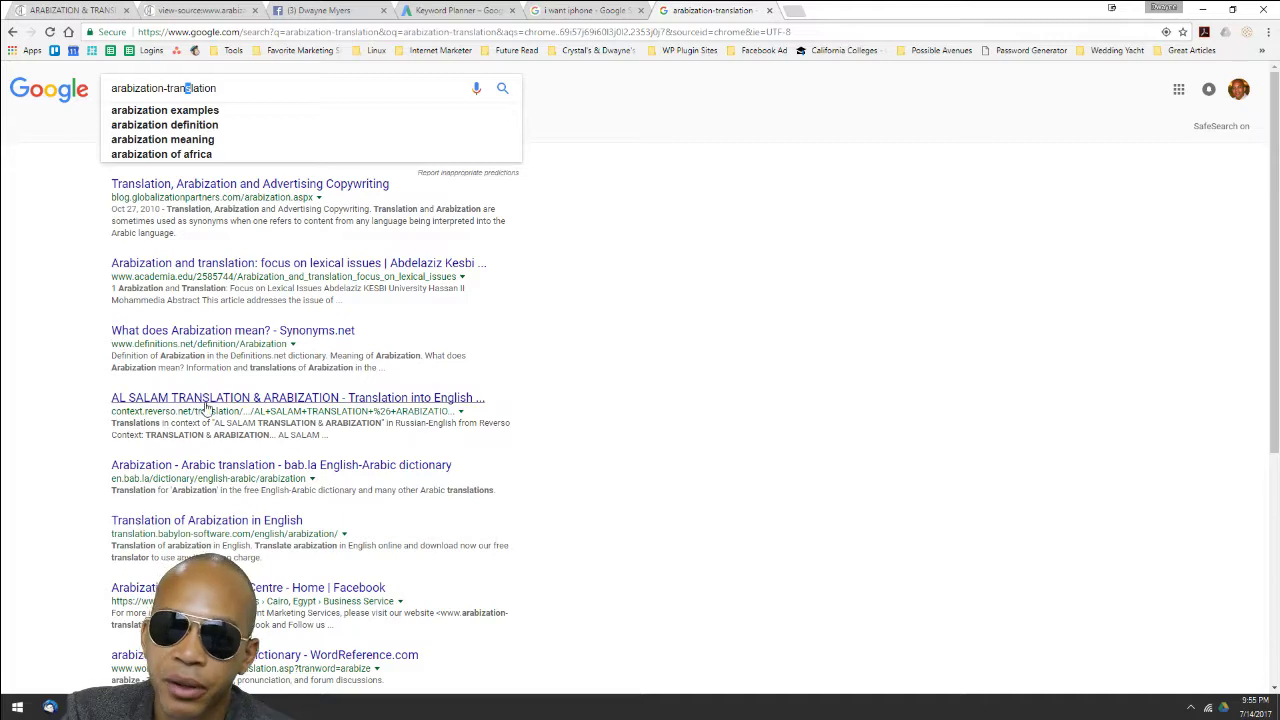
scroll(210, 398, "down", 1)
scroll(218, 405, "up", 1)
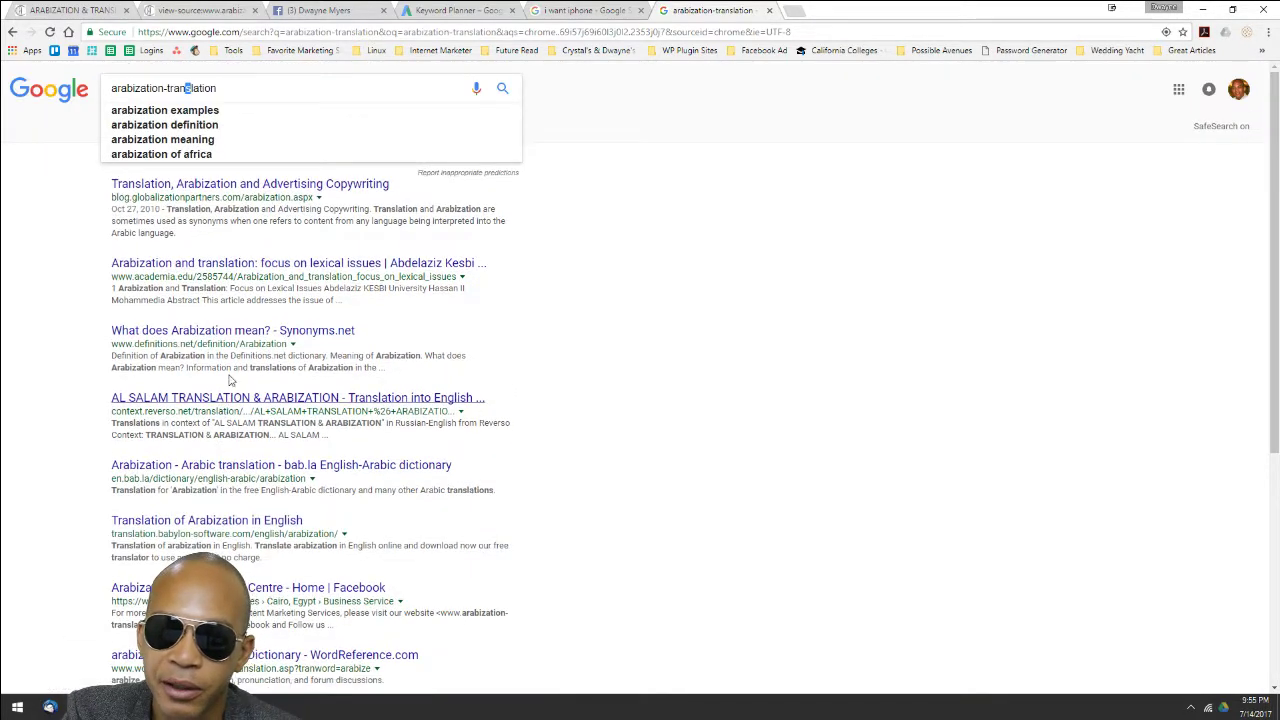
left_click(478, 10)
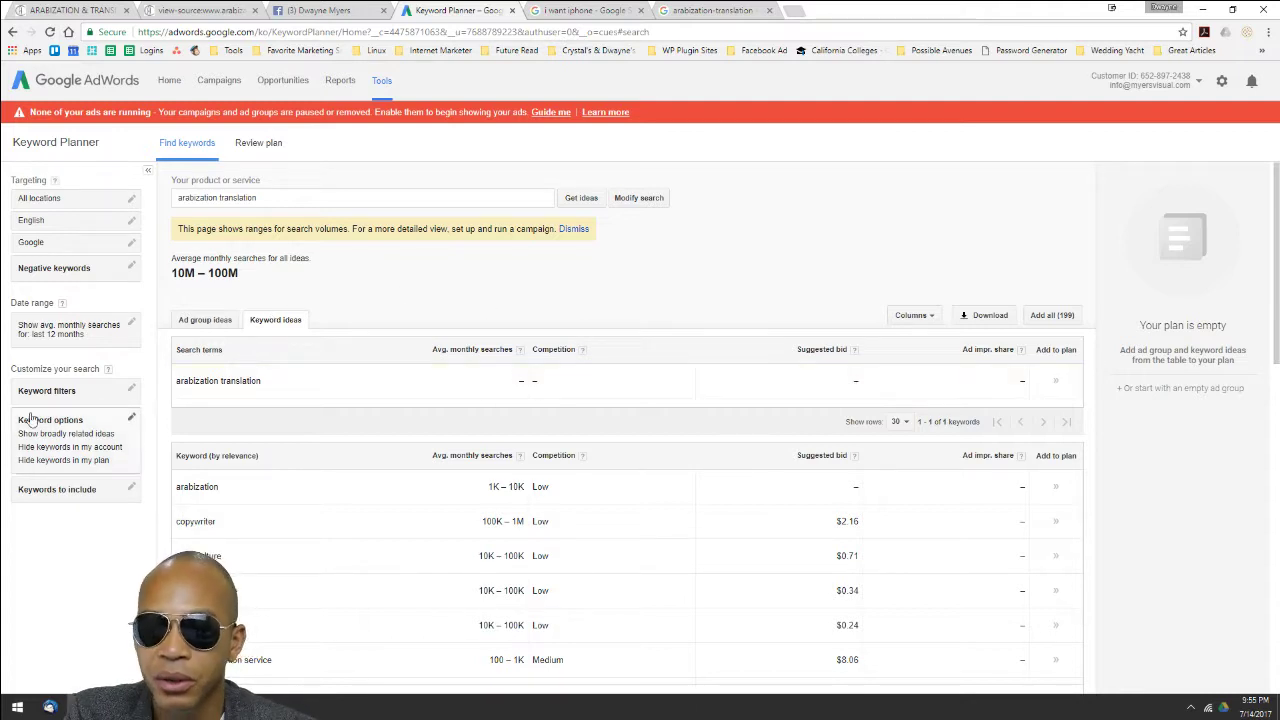
left_click(682, 12)
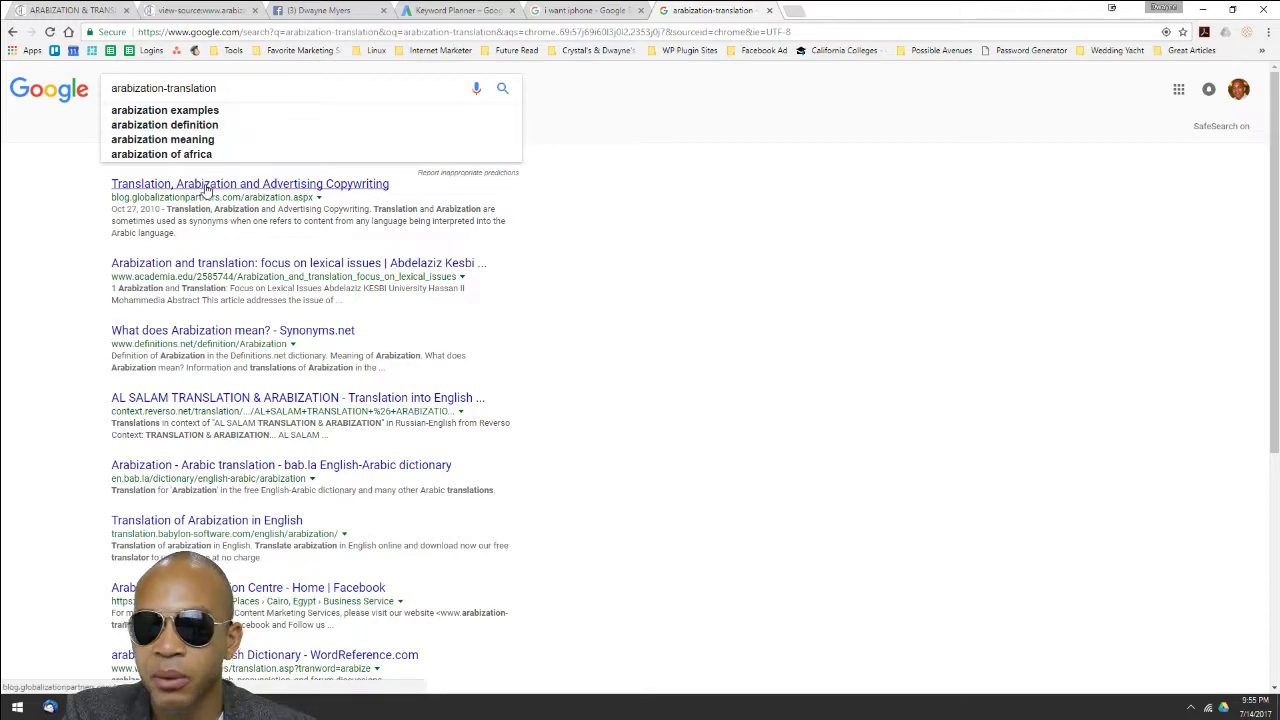
left_click(211, 11)
left_click(466, 11)
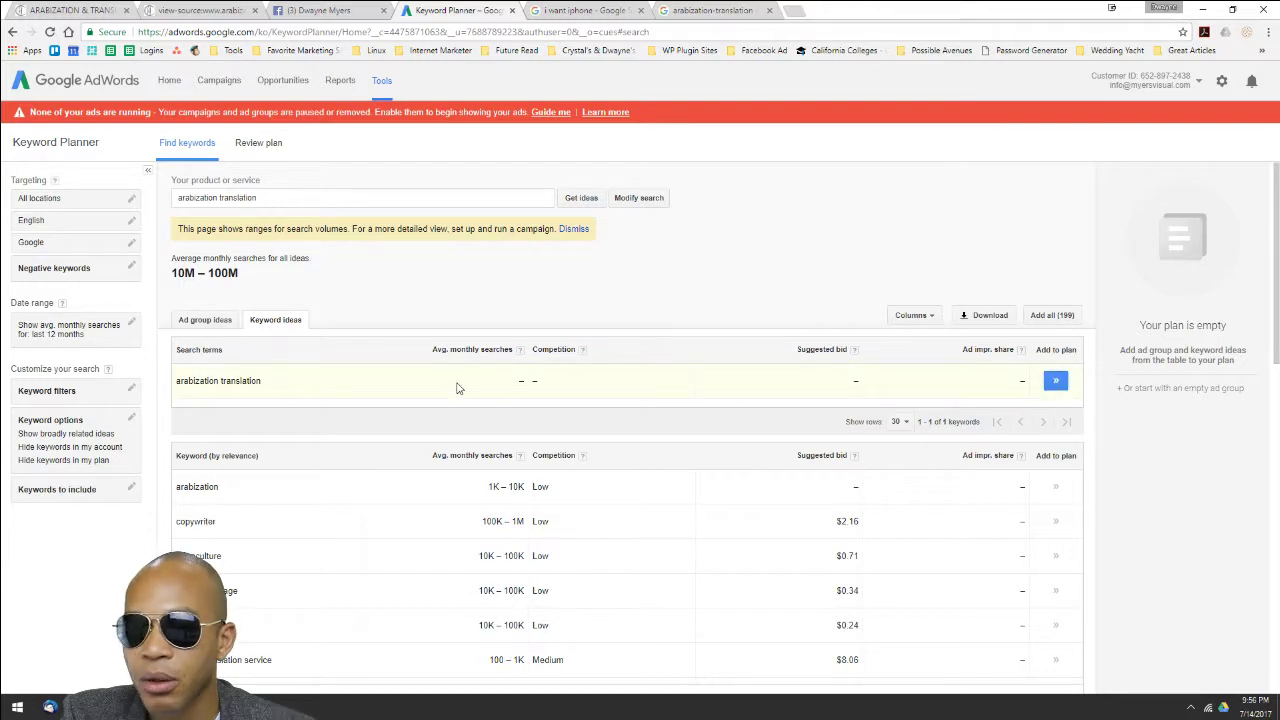
left_click(697, 12)
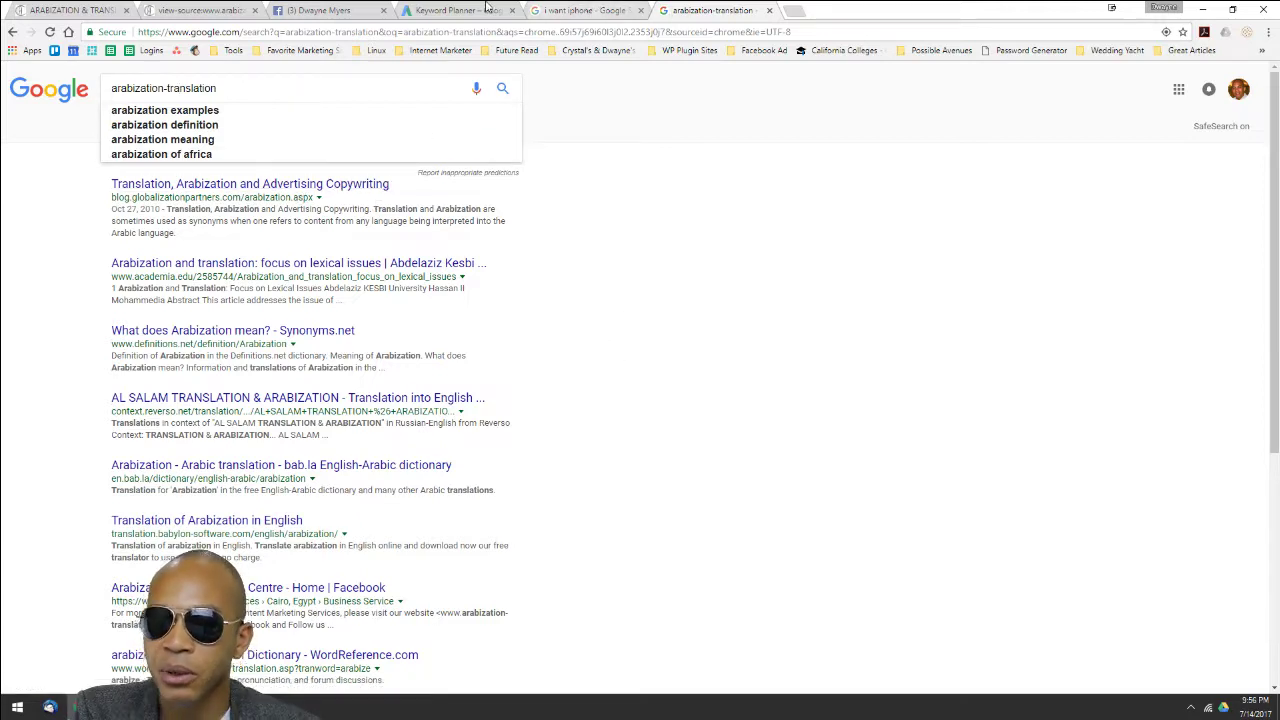
left_click(455, 10)
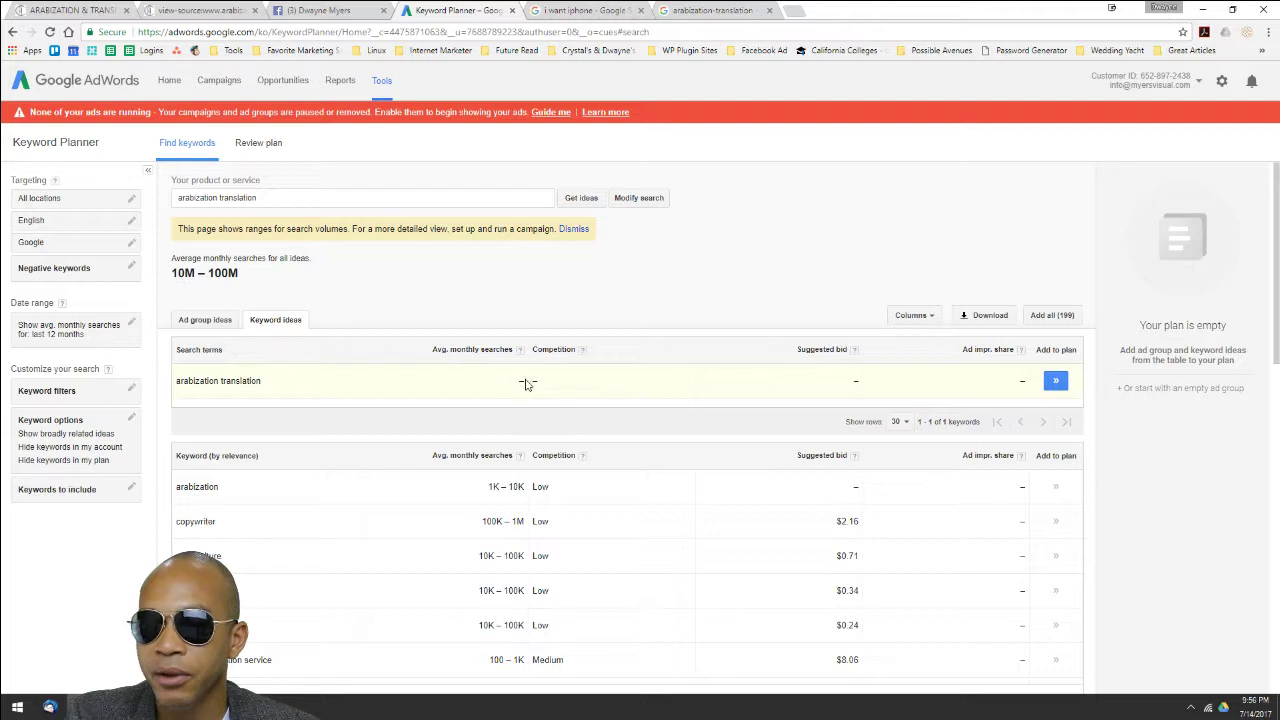
left_click(707, 12)
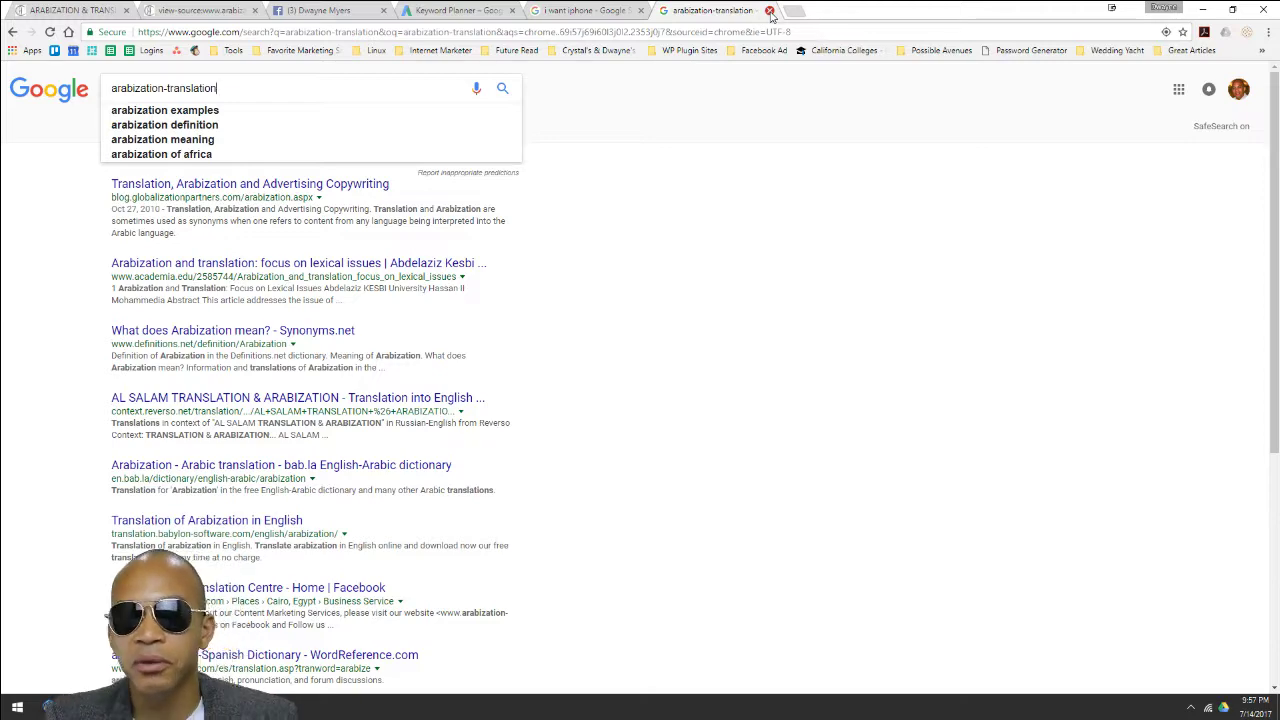
Step: Close the "arabization-translation" results and look through the keyword ideas for "arabization translation" in Keyword Planner
left_click(770, 11)
left_click(436, 14)
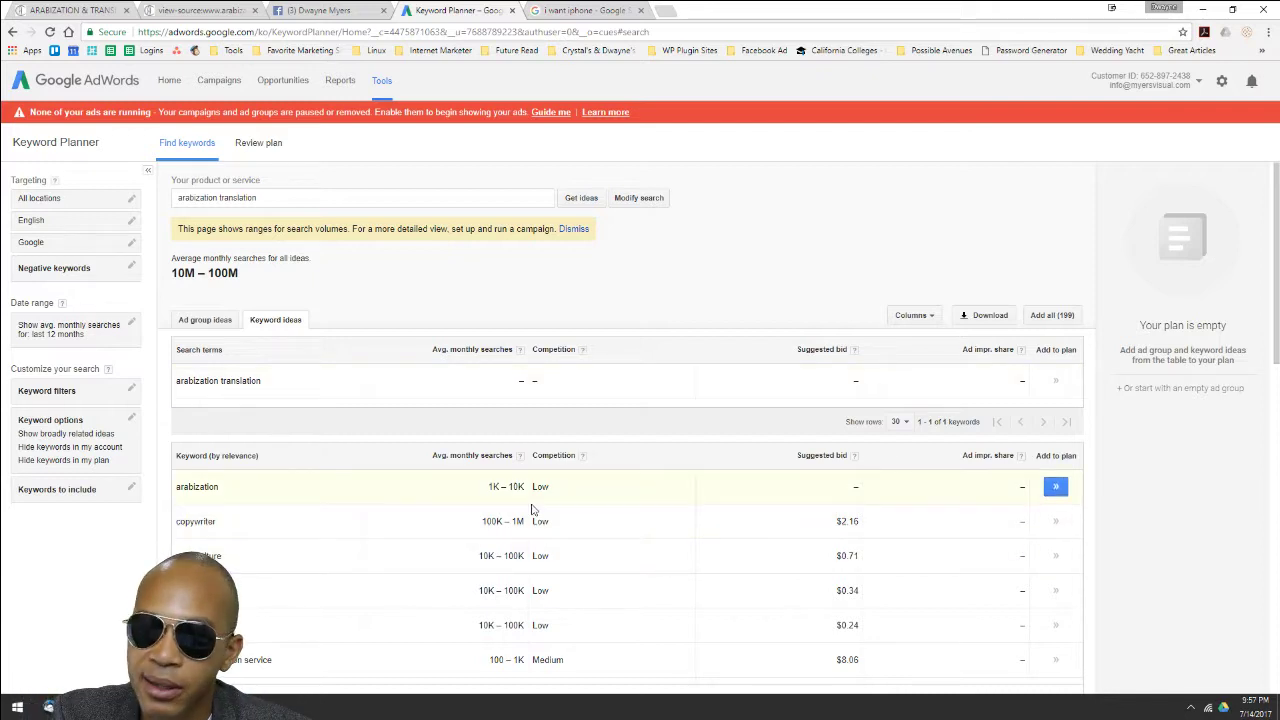
scroll(520, 495, "down", 1)
scroll(497, 480, "down", 1)
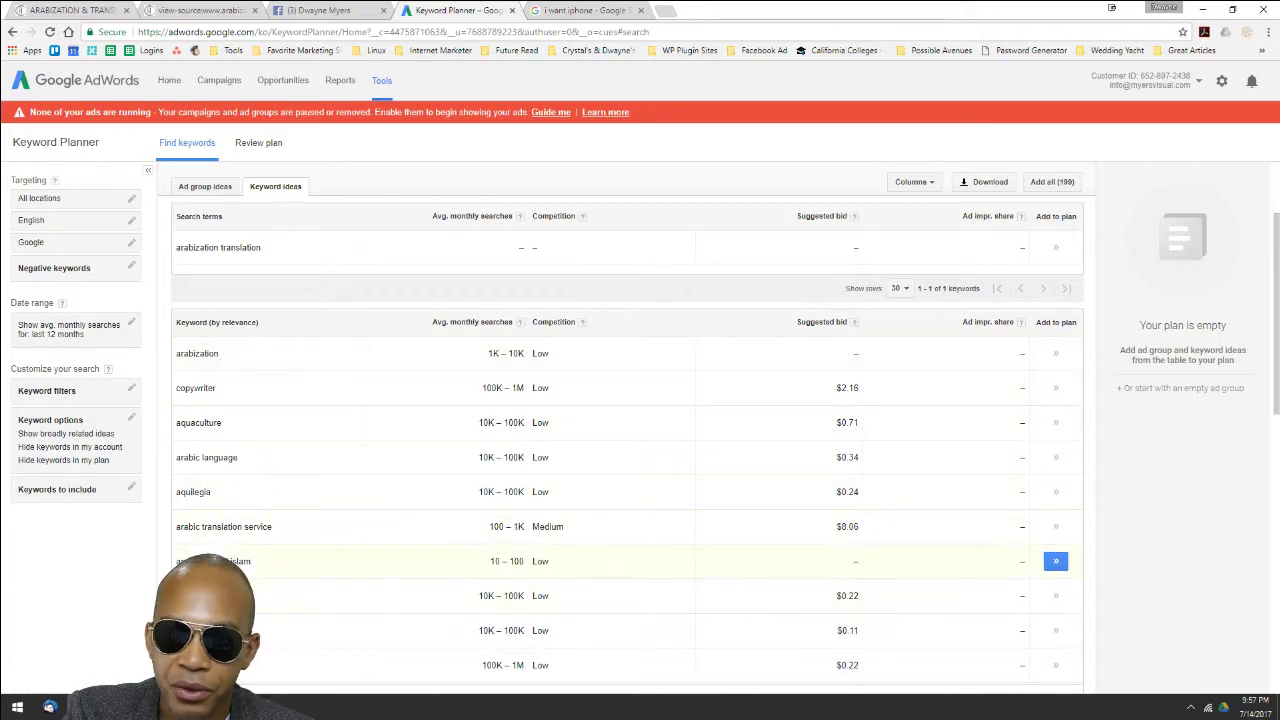
scroll(218, 555, "down", 3)
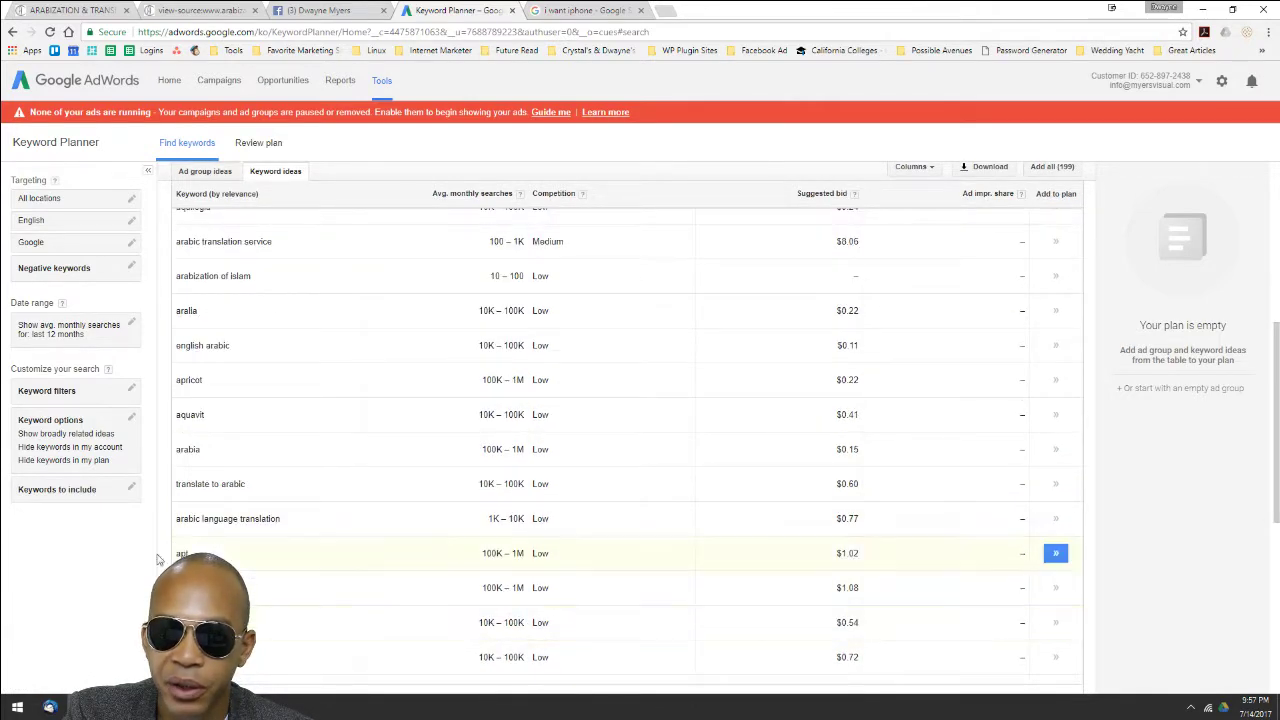
scroll(255, 582, "down", 4)
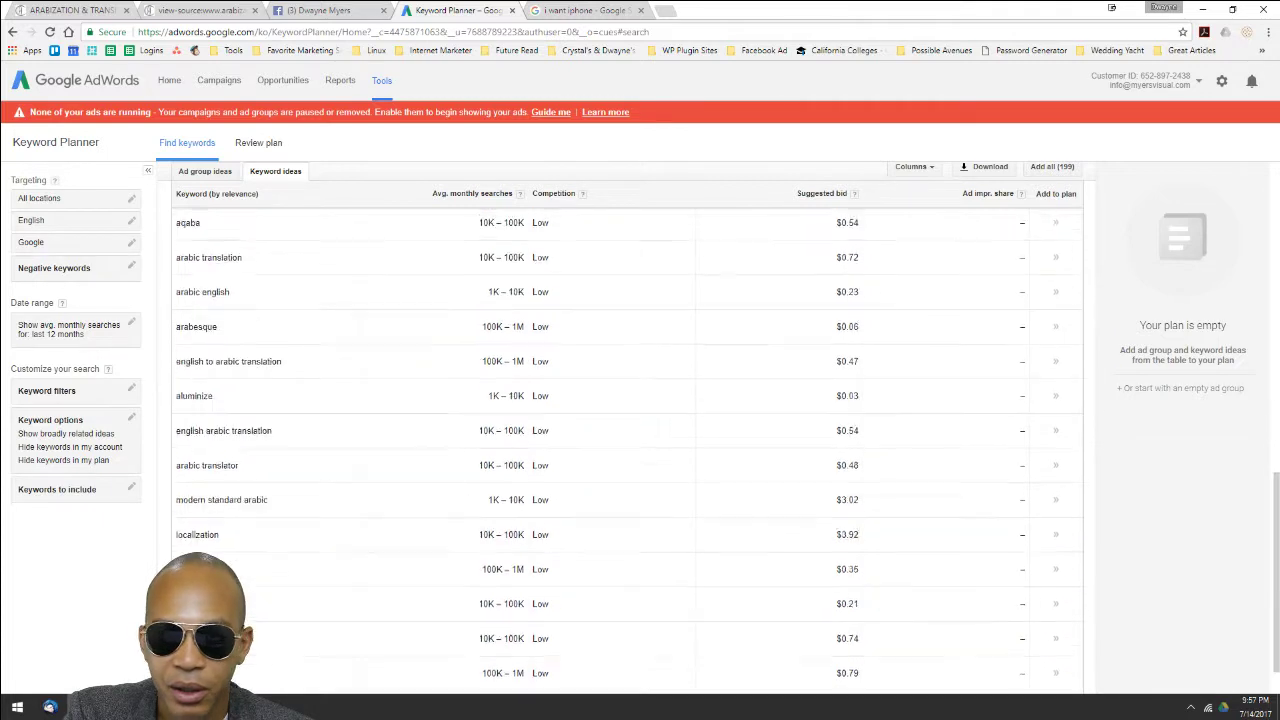
scroll(258, 580, "down", 1)
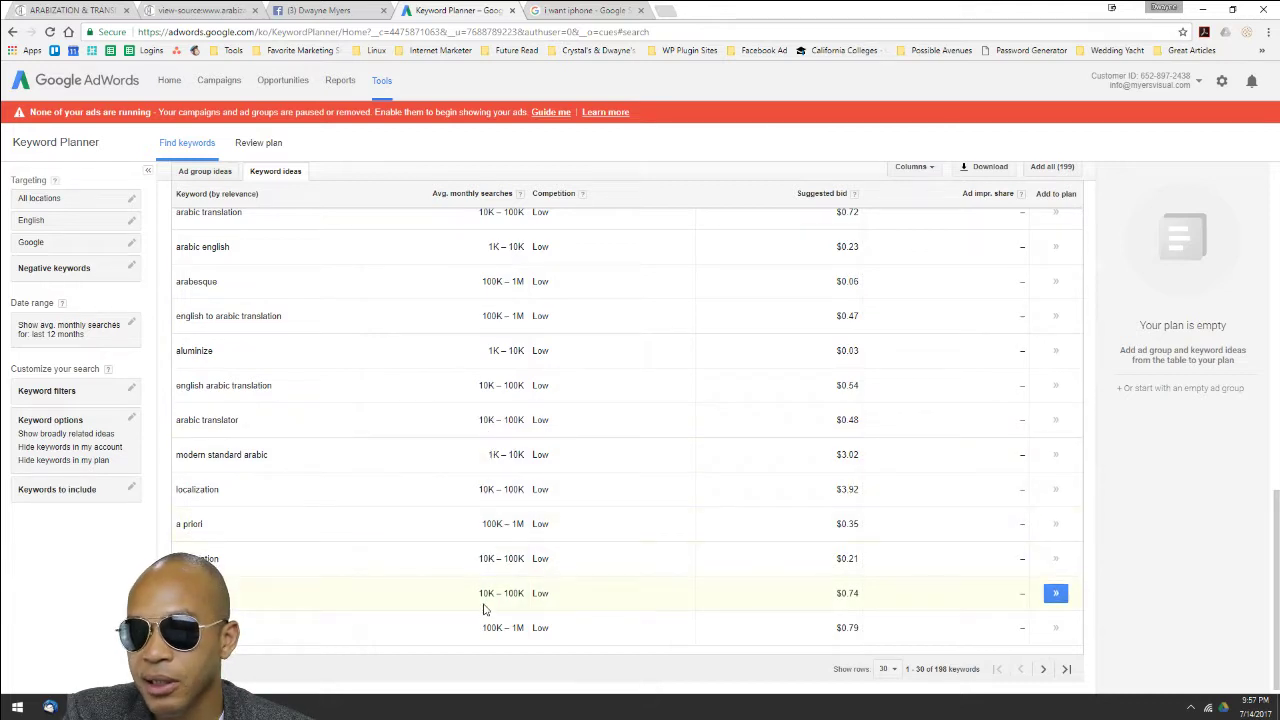
scroll(482, 620, "down", 1)
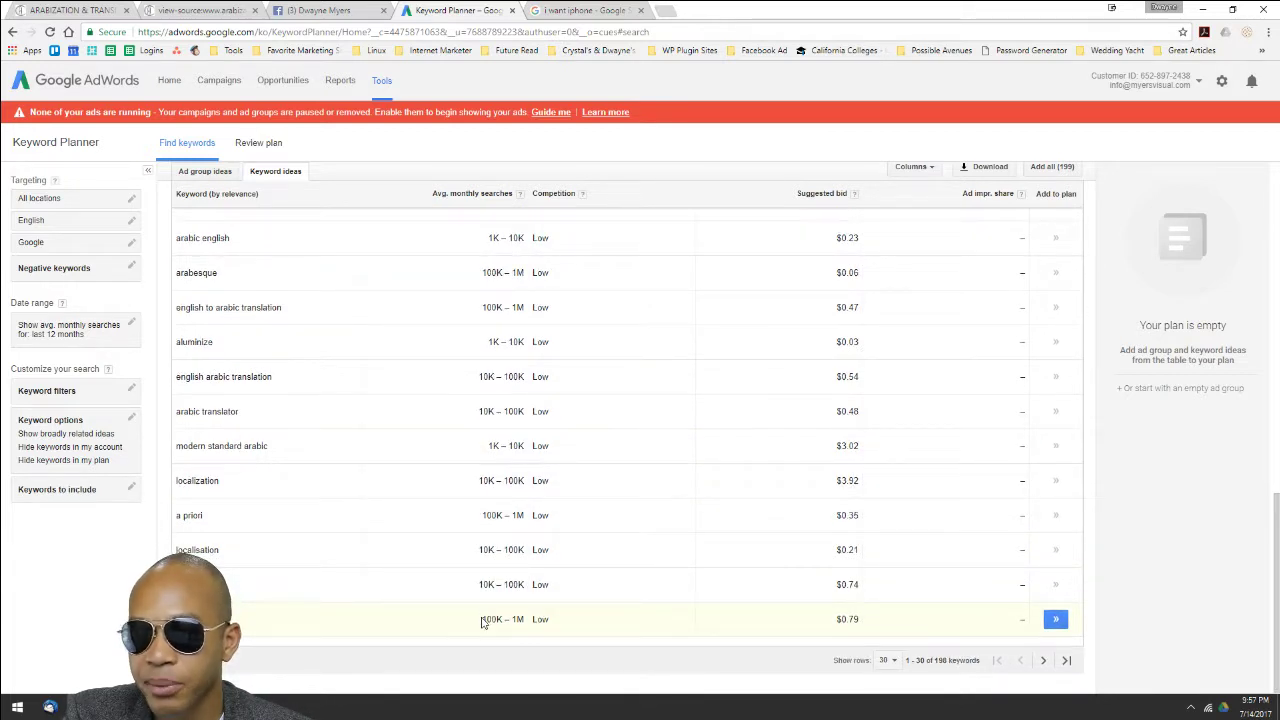
scroll(481, 590, "up", 3)
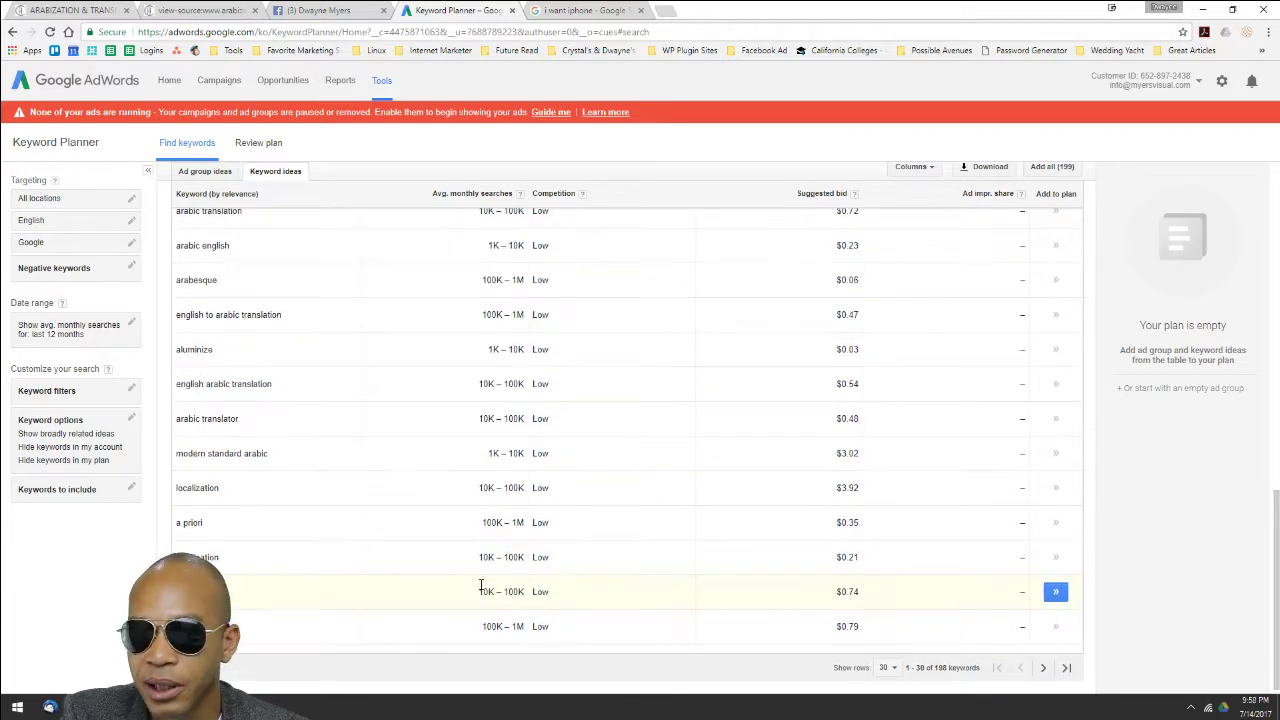
scroll(481, 565, "up", 5)
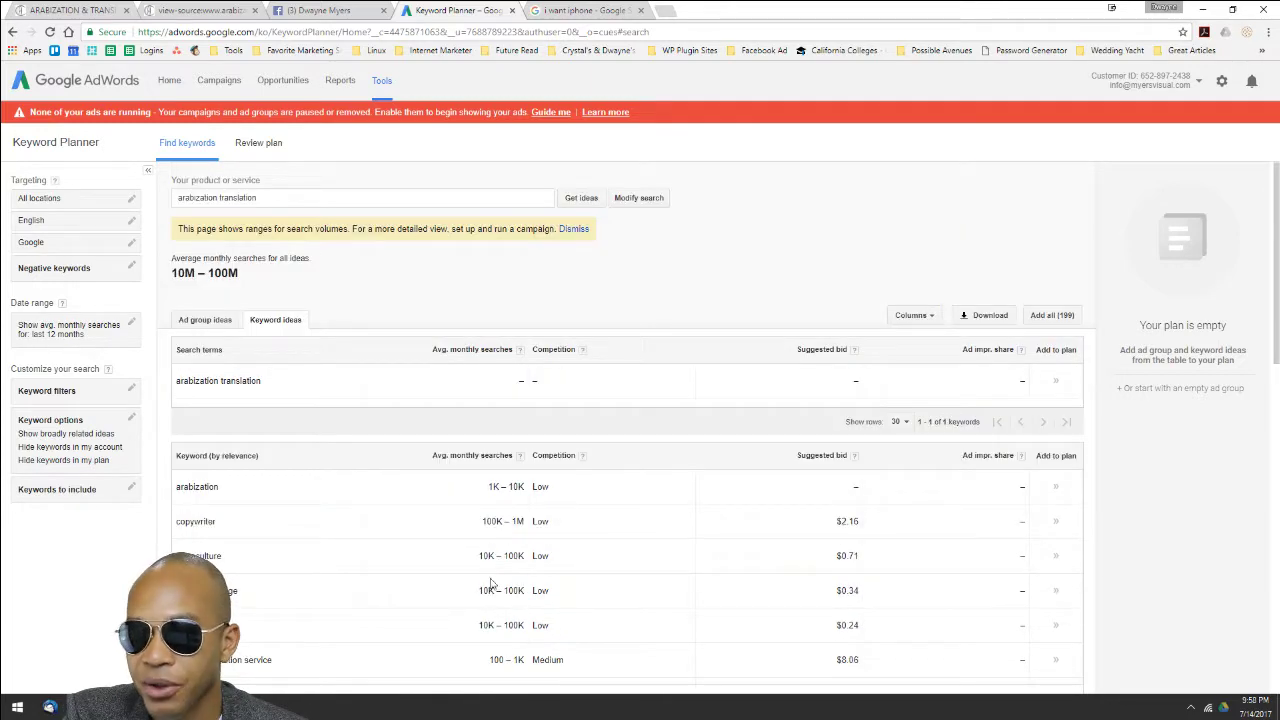
Step: Check the competition levels of the keywords "arabization" and "arabic translation service", highlighting each one
scroll(505, 510, "down", 1)
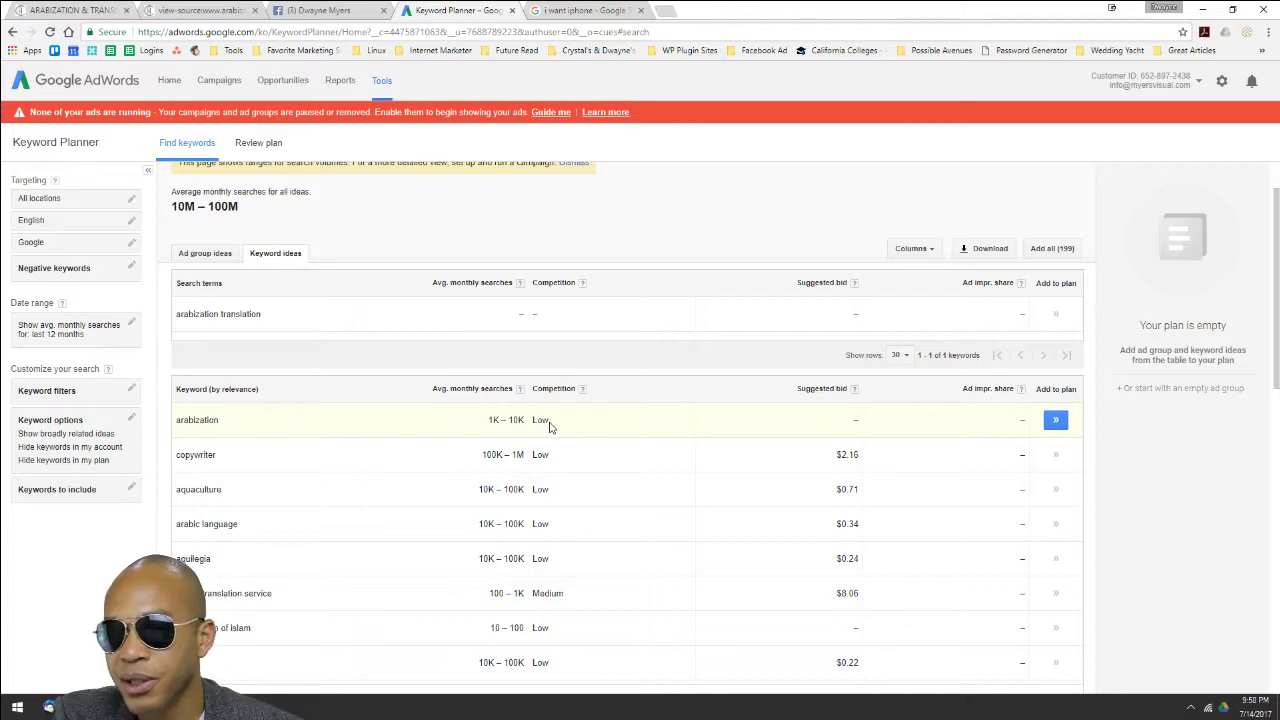
left_click_drag(549, 425, 533, 421)
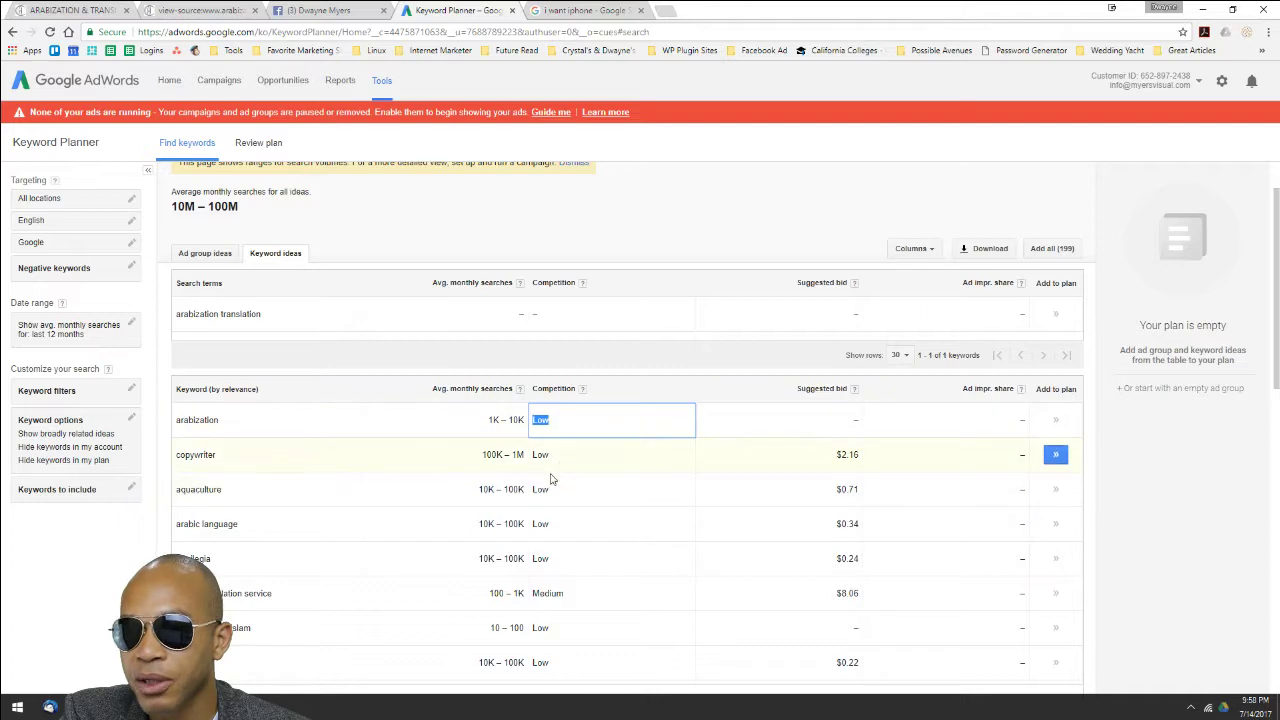
scroll(561, 558, "down", 3)
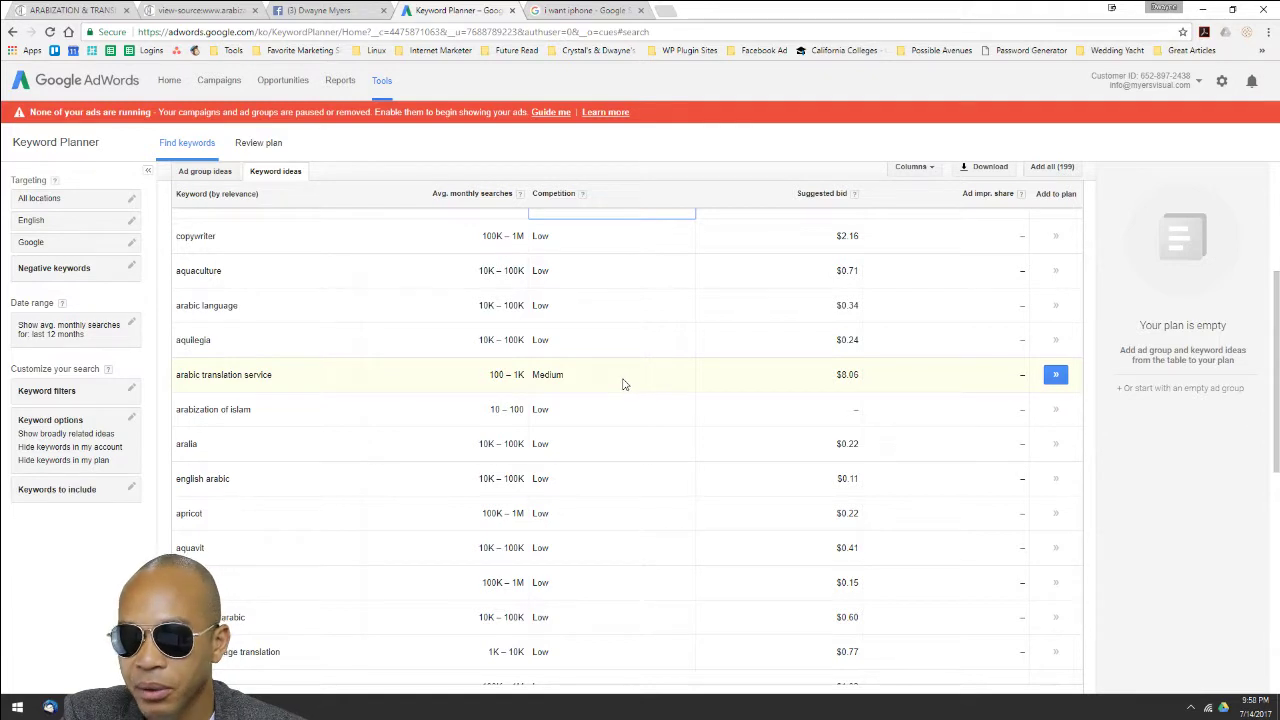
double_click(535, 376)
scroll(560, 423, "down", 1)
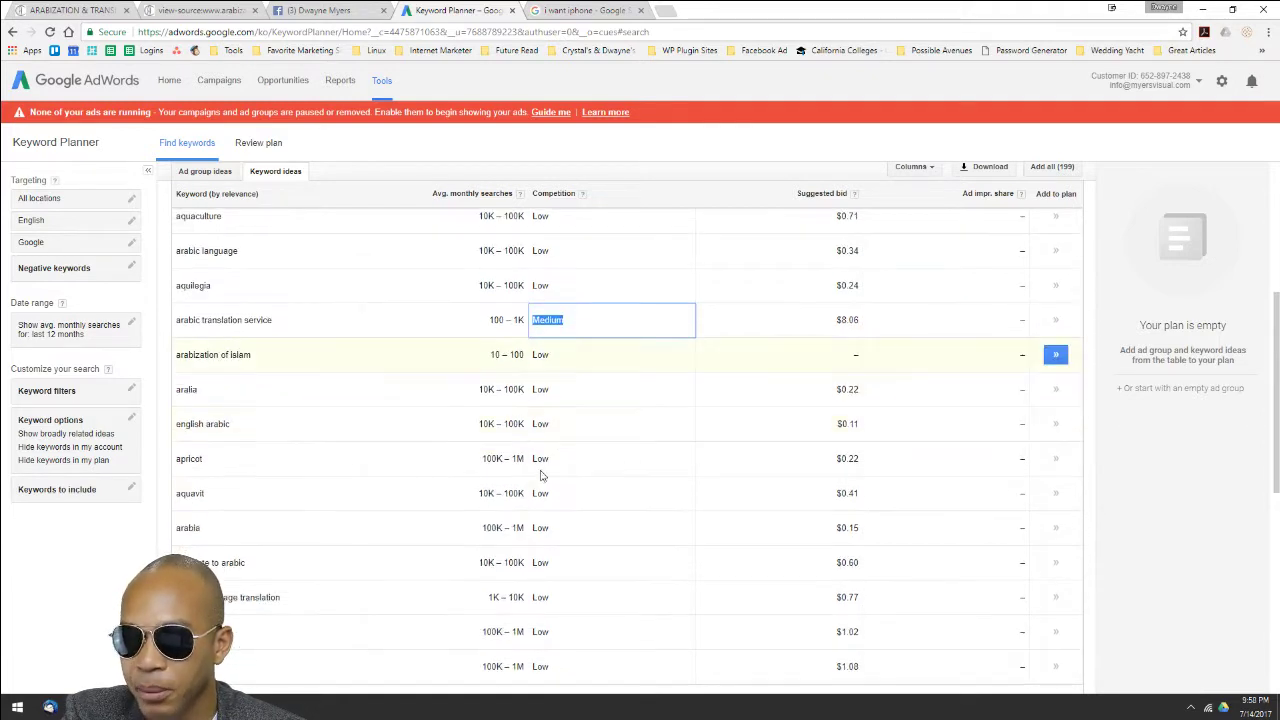
scroll(533, 452, "up", 3)
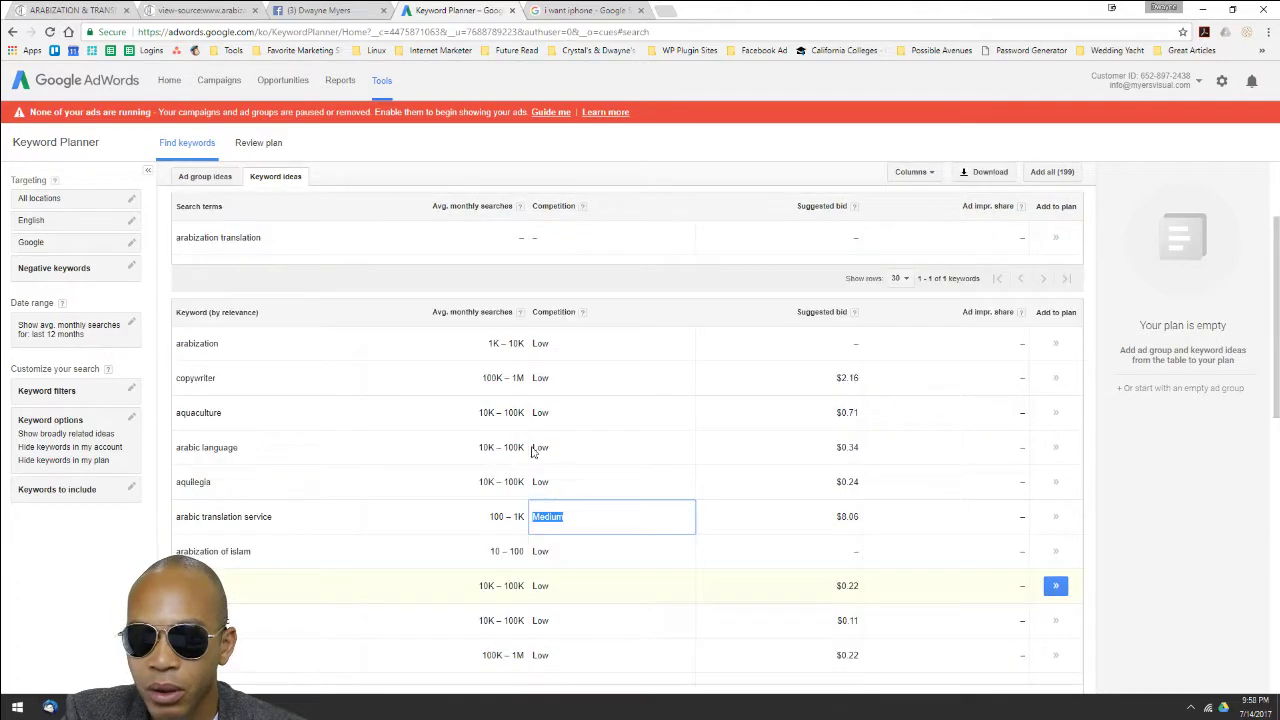
scroll(533, 452, "up", 2)
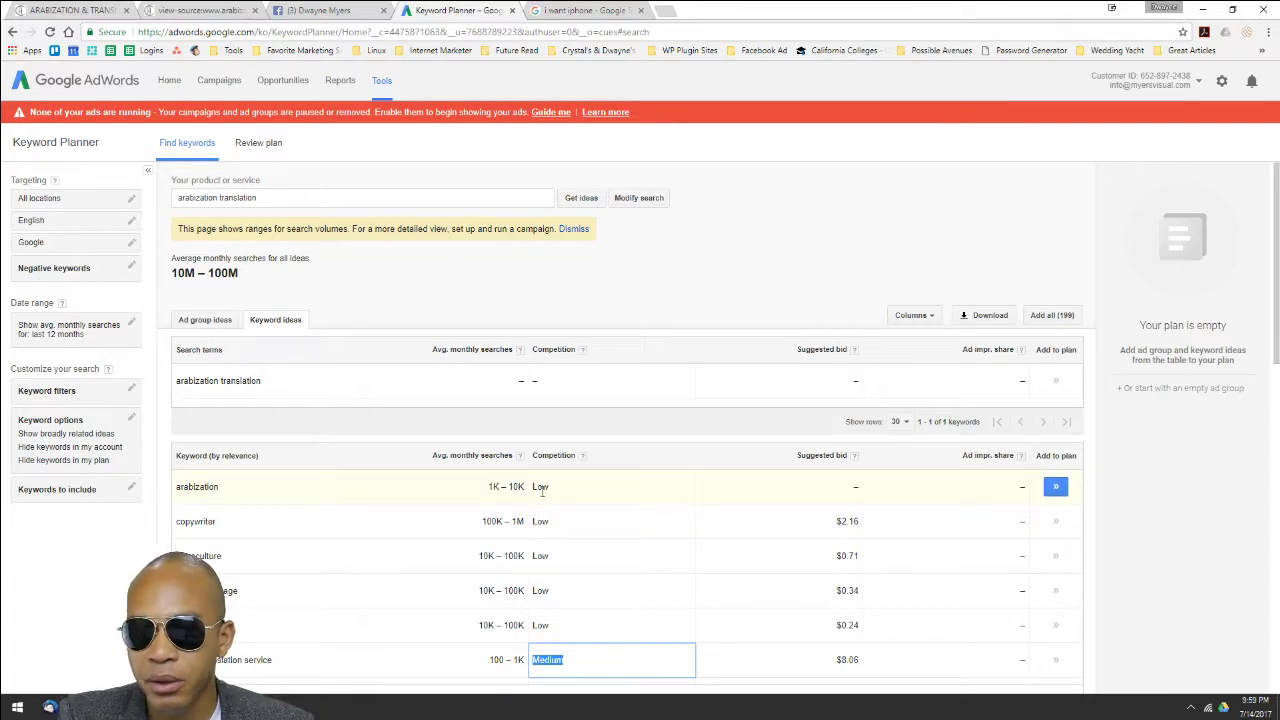
Step: Review the keyword ideas again, comparing their relevance, monthly searches and competition with the original search term
scroll(540, 500, "down", 1)
scroll(548, 491, "down", 1)
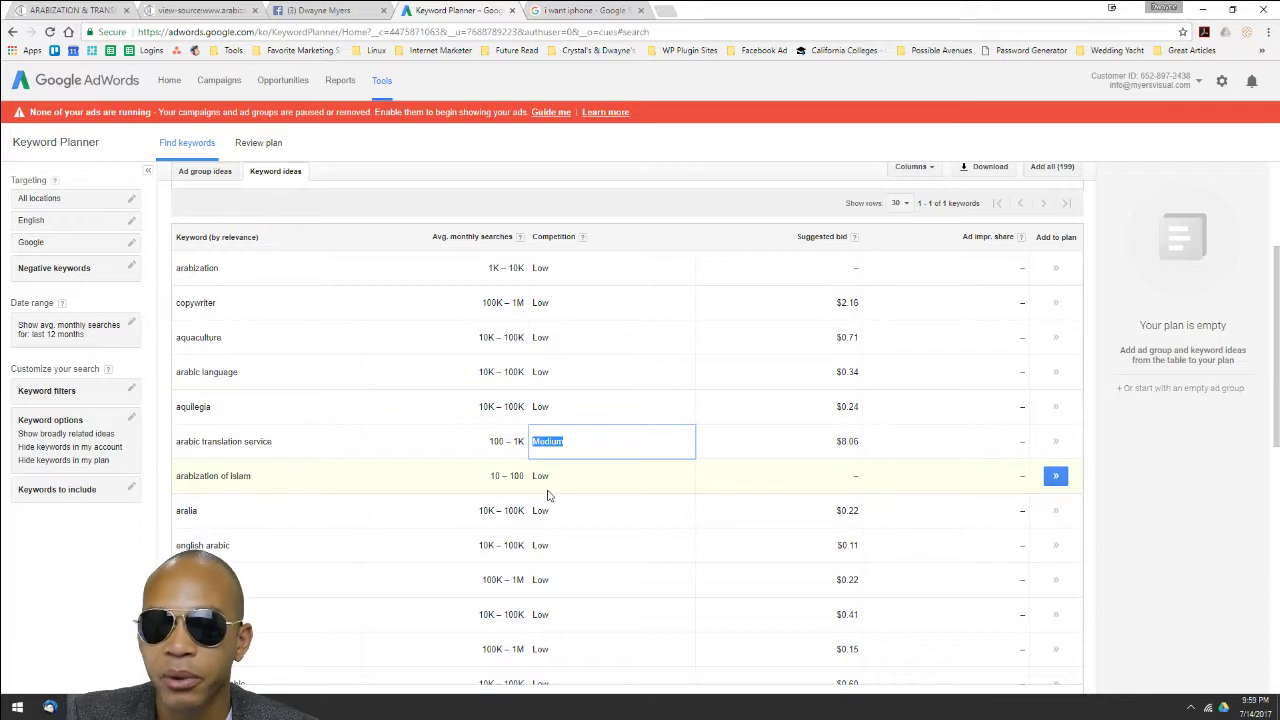
scroll(566, 491, "up", 1)
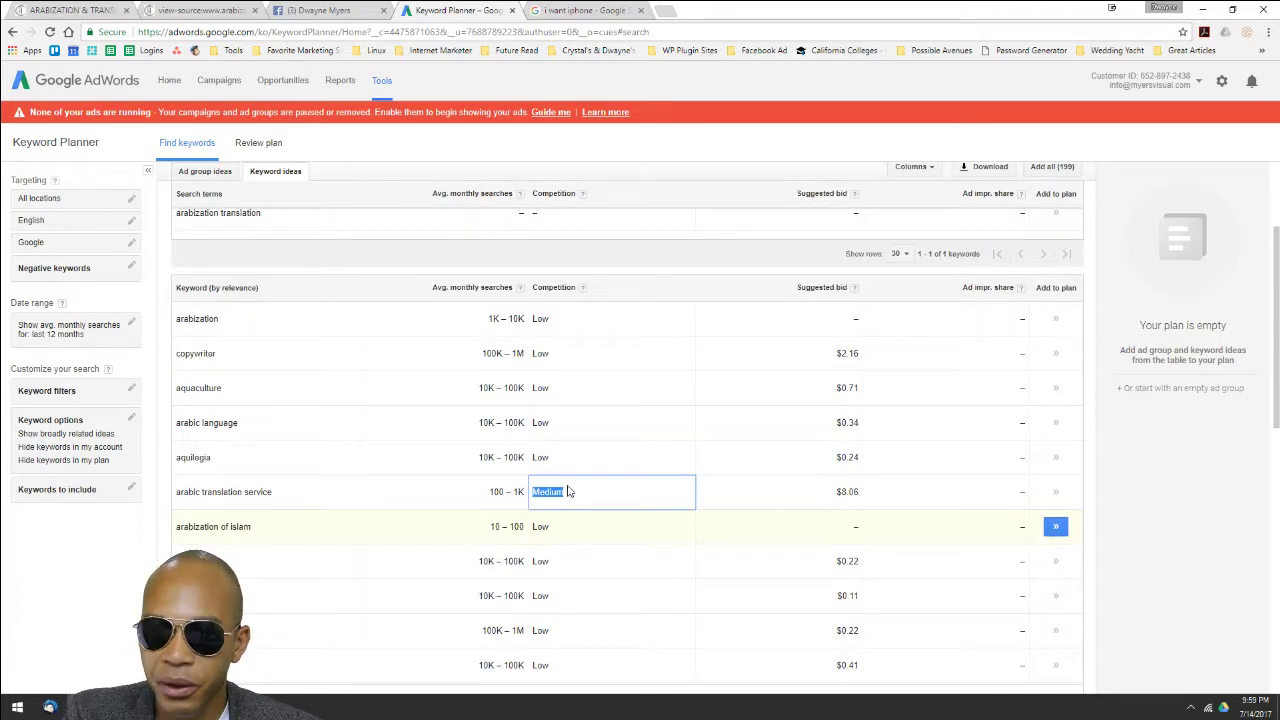
scroll(480, 400, "up", 3)
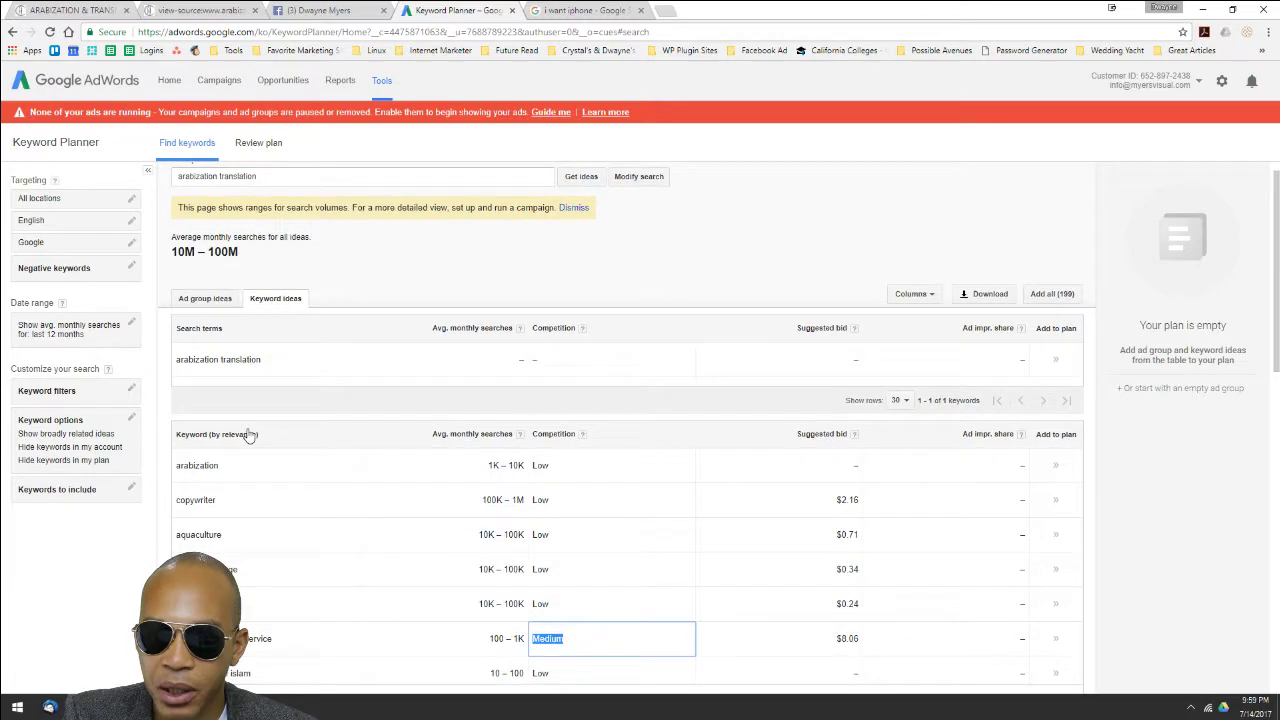
scroll(250, 435, "down", 4)
scroll(250, 435, "up", 2)
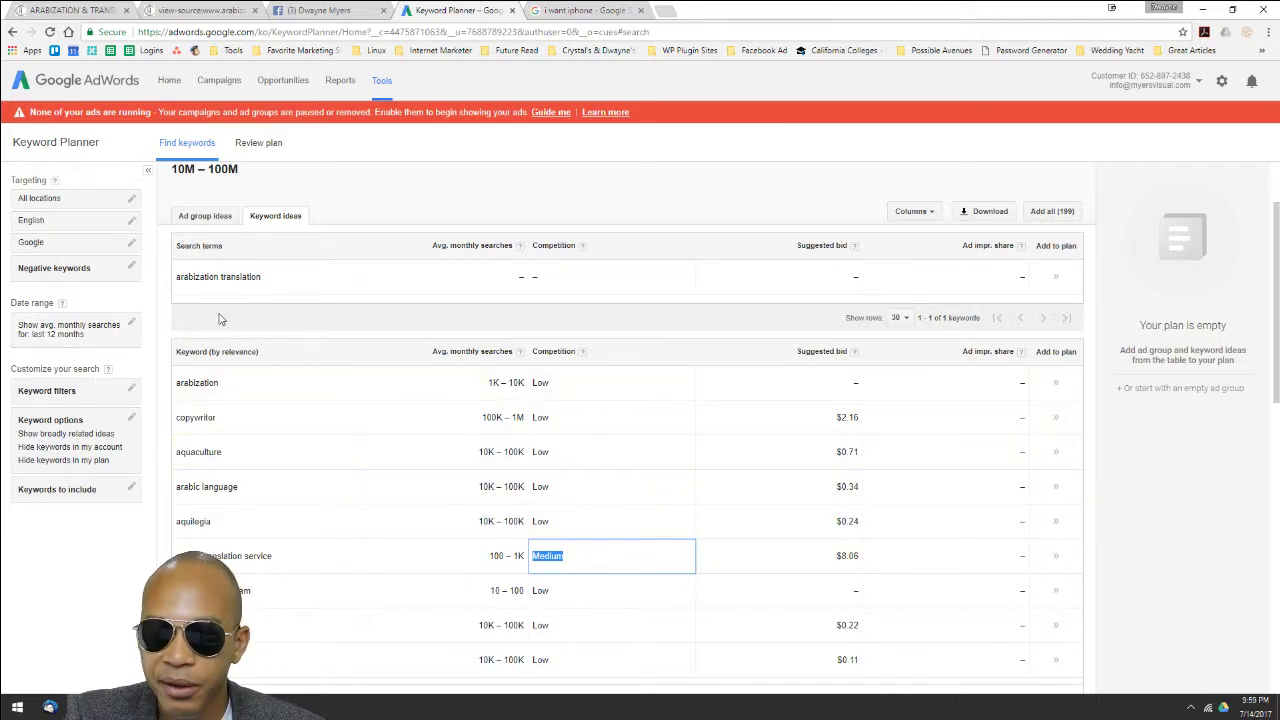
scroll(263, 250, "up", 1)
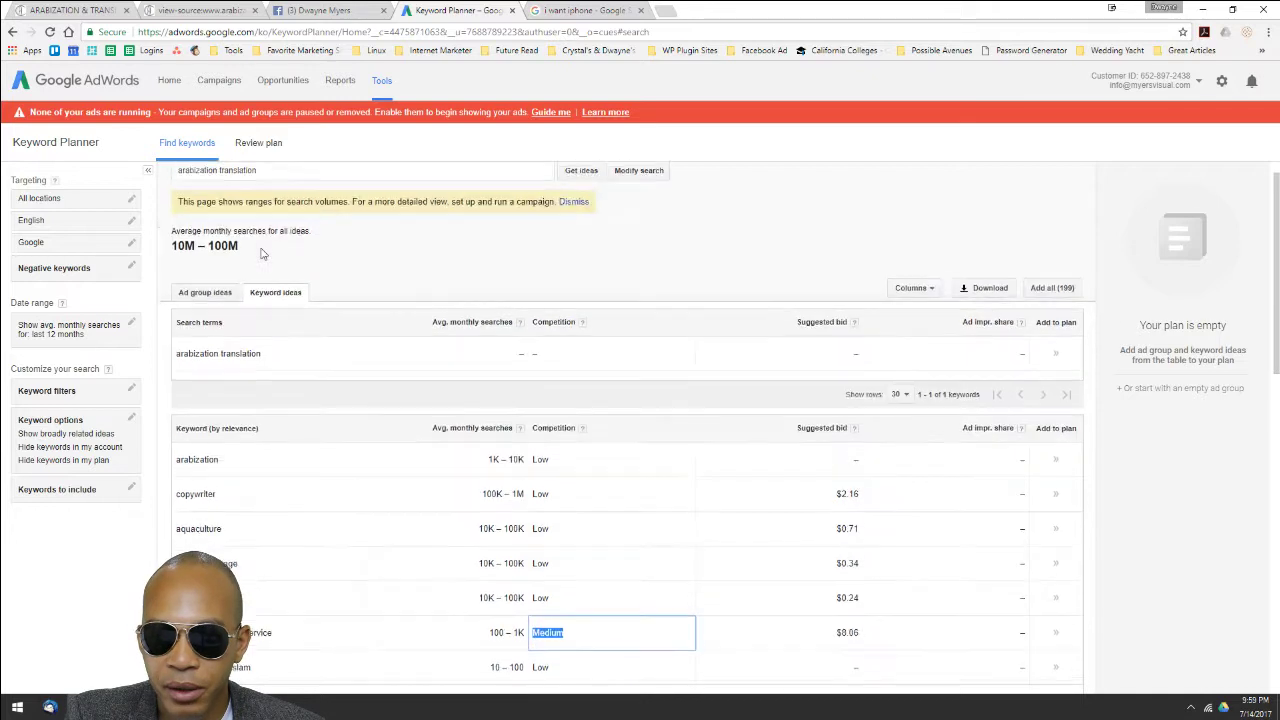
scroll(263, 254, "up", 1)
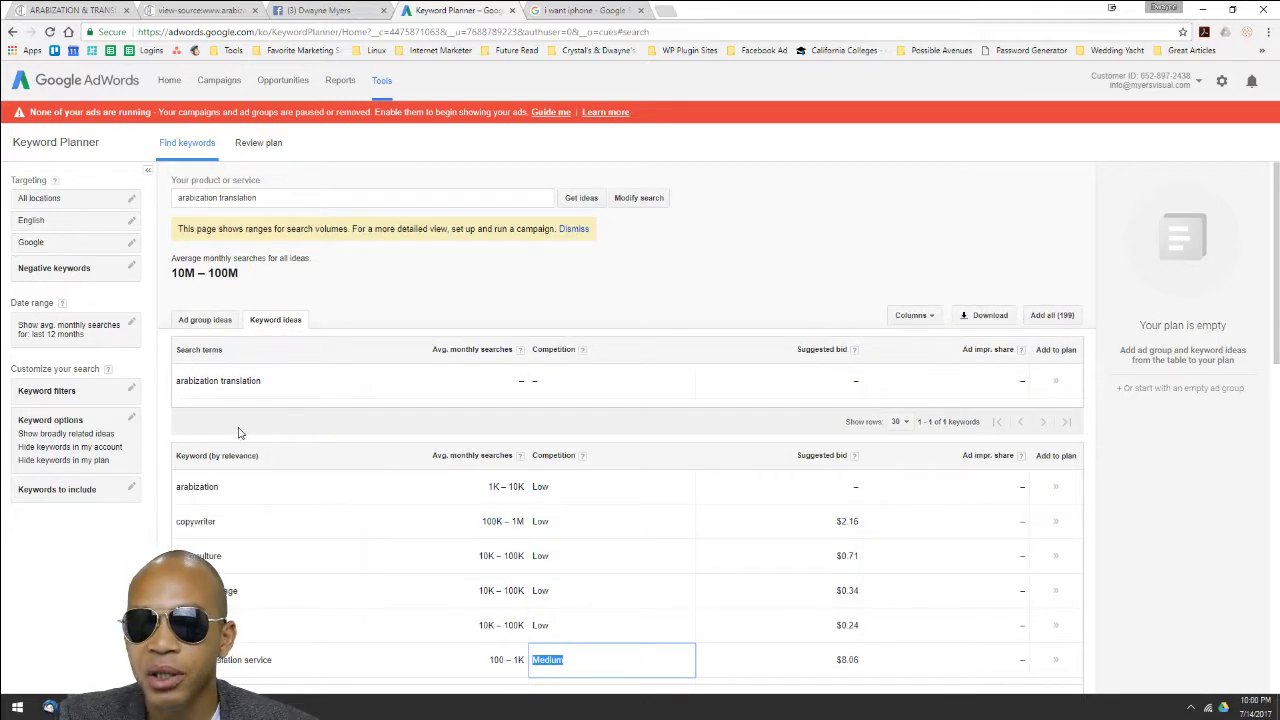
Step: Switch to the ad group ideas and open the Arabic Translation group to view its keywords
left_click(213, 323)
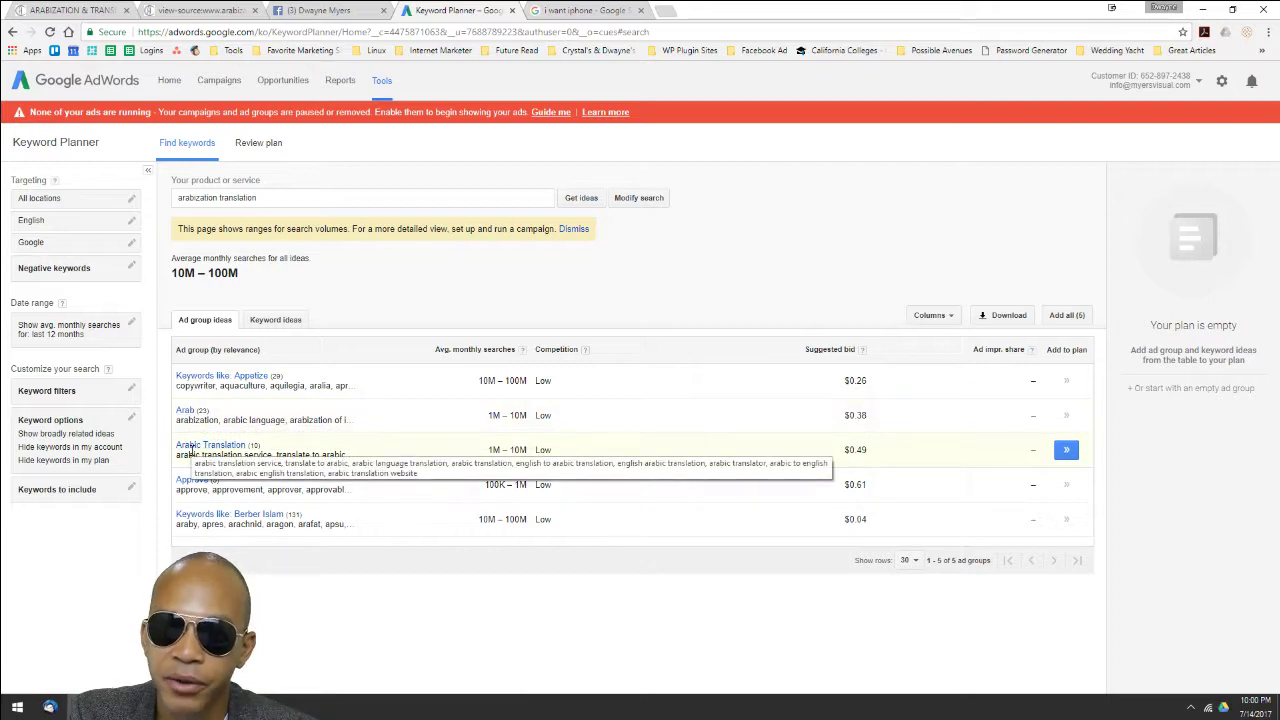
left_click(210, 447)
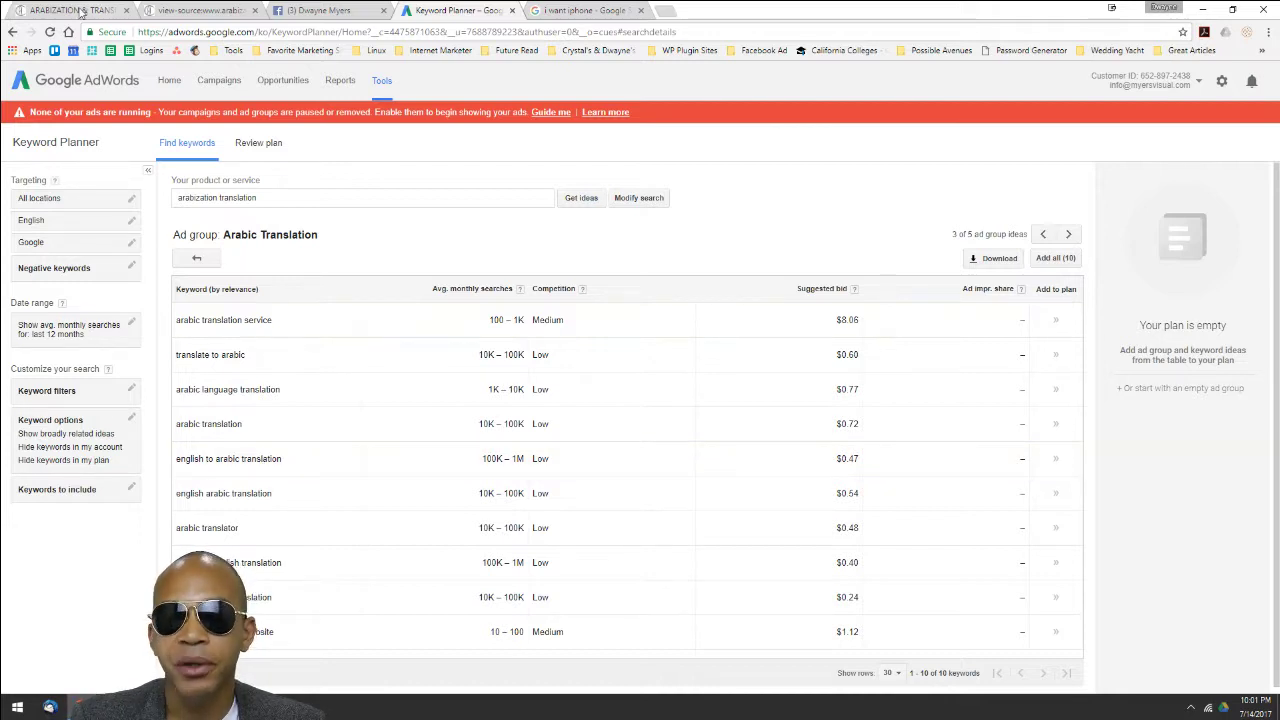
Step: Remove English from the language targeting and save it so the keyword search covers all languages
left_click(69, 228)
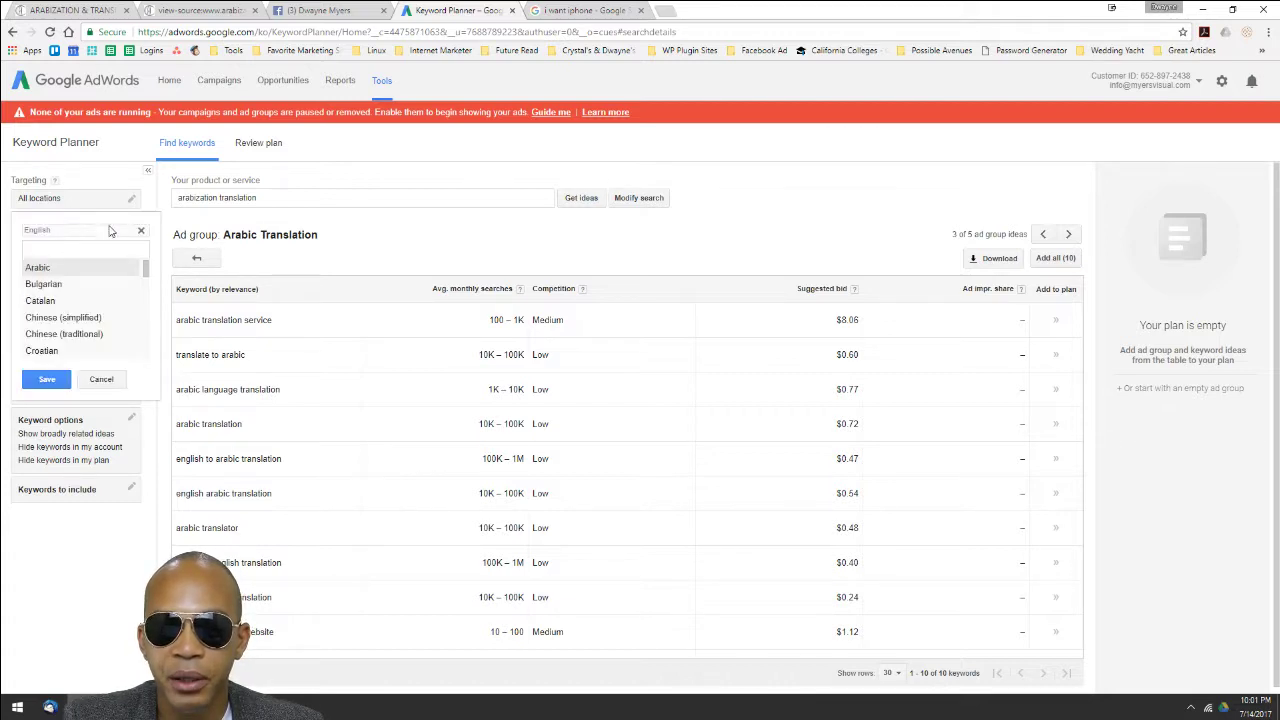
left_click(141, 233)
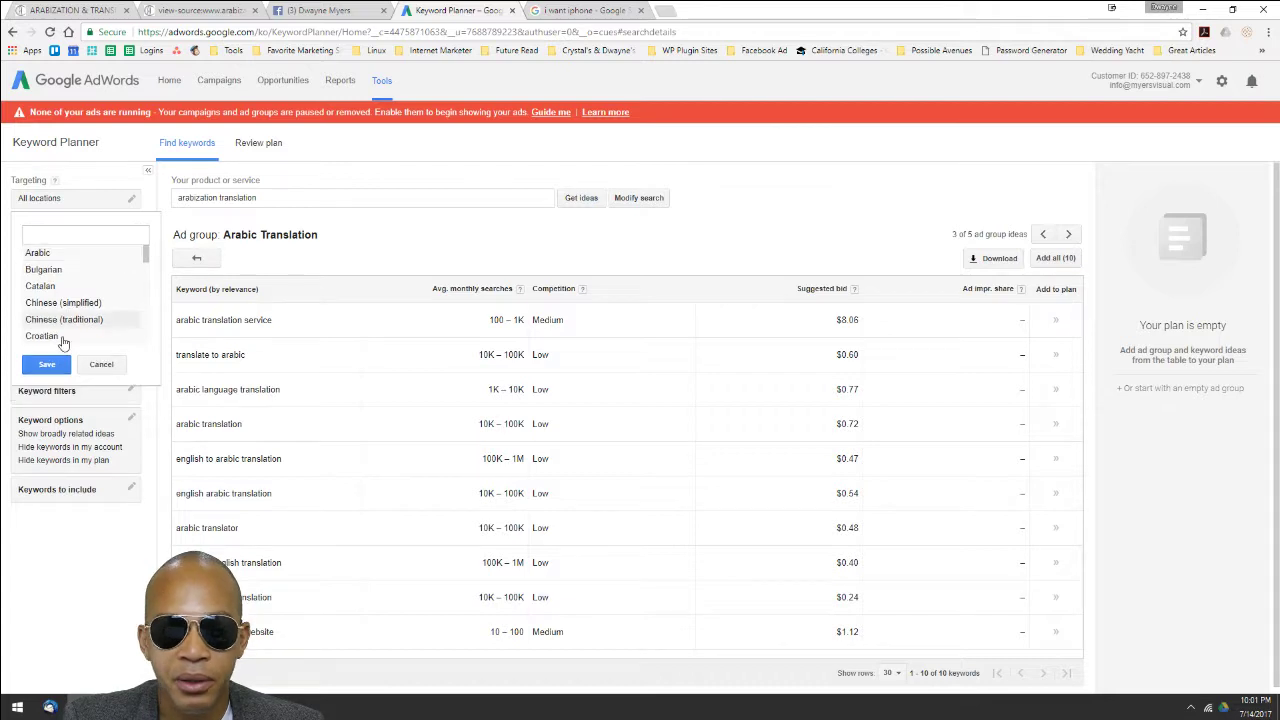
left_click(54, 365)
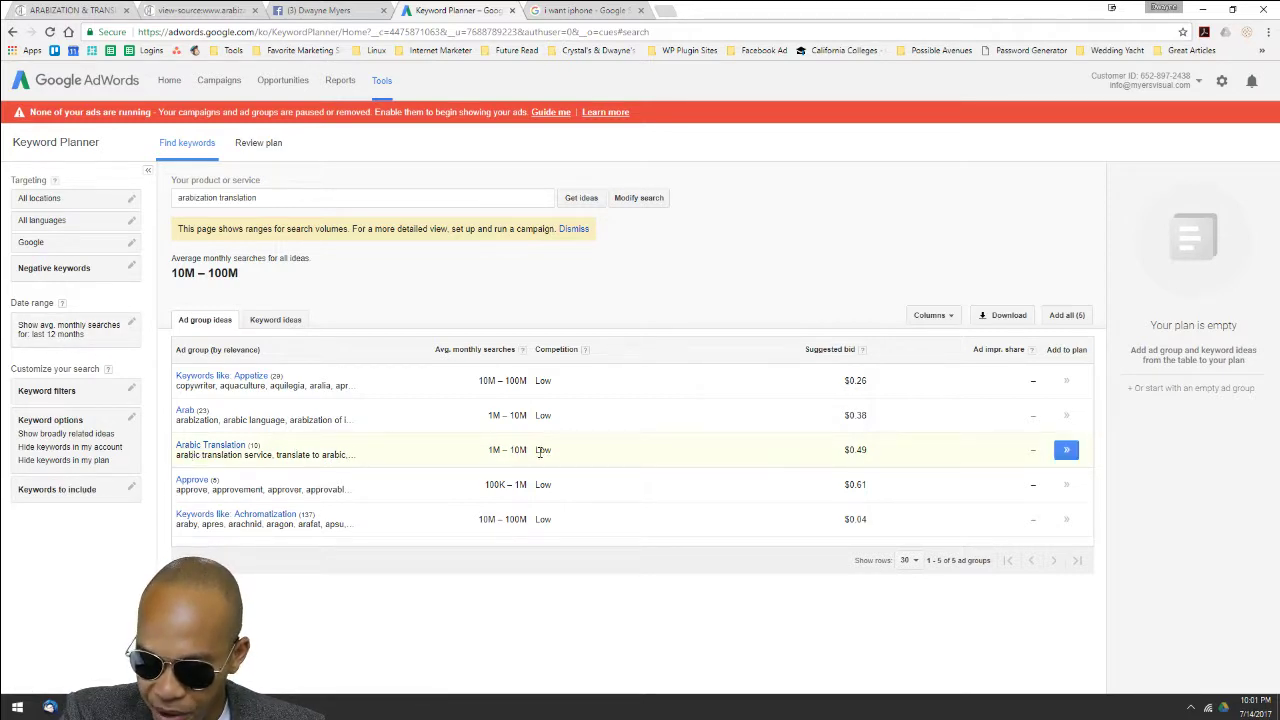
Step: Check the suggested bid for the Arabic Translation ad group and reopen its keyword list under the all-languages targeting
left_click(865, 452)
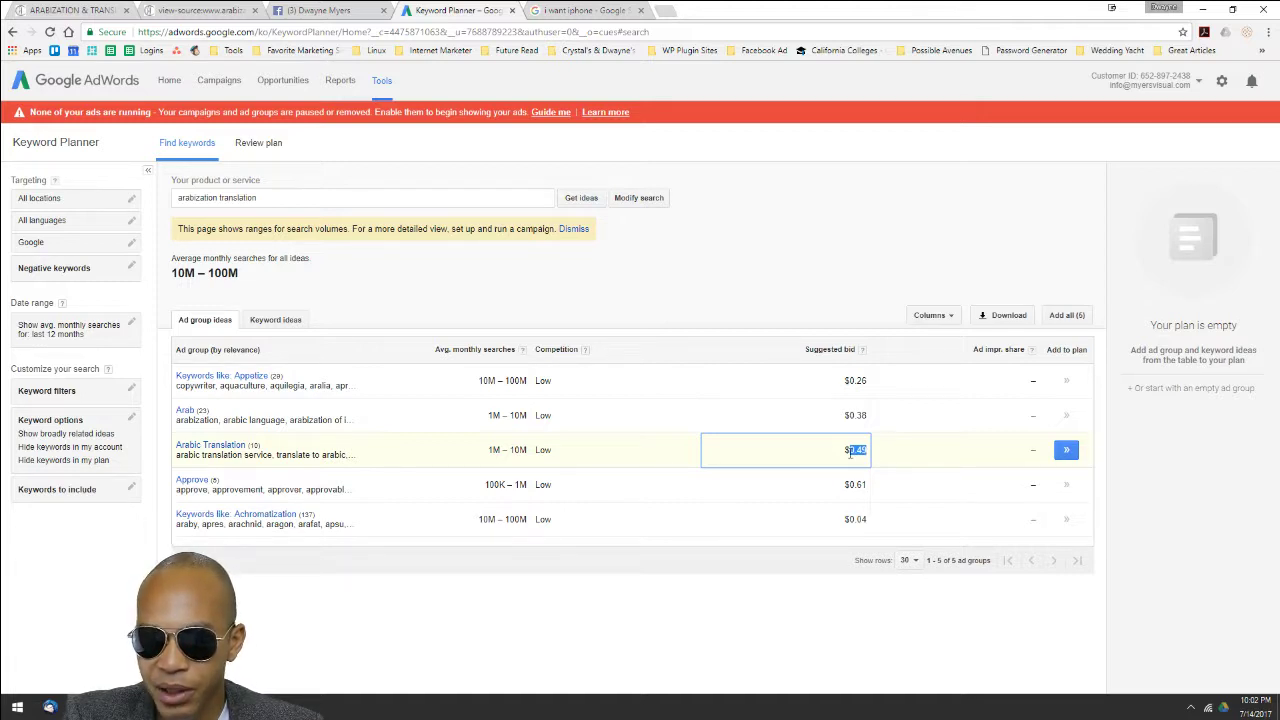
left_click(215, 446)
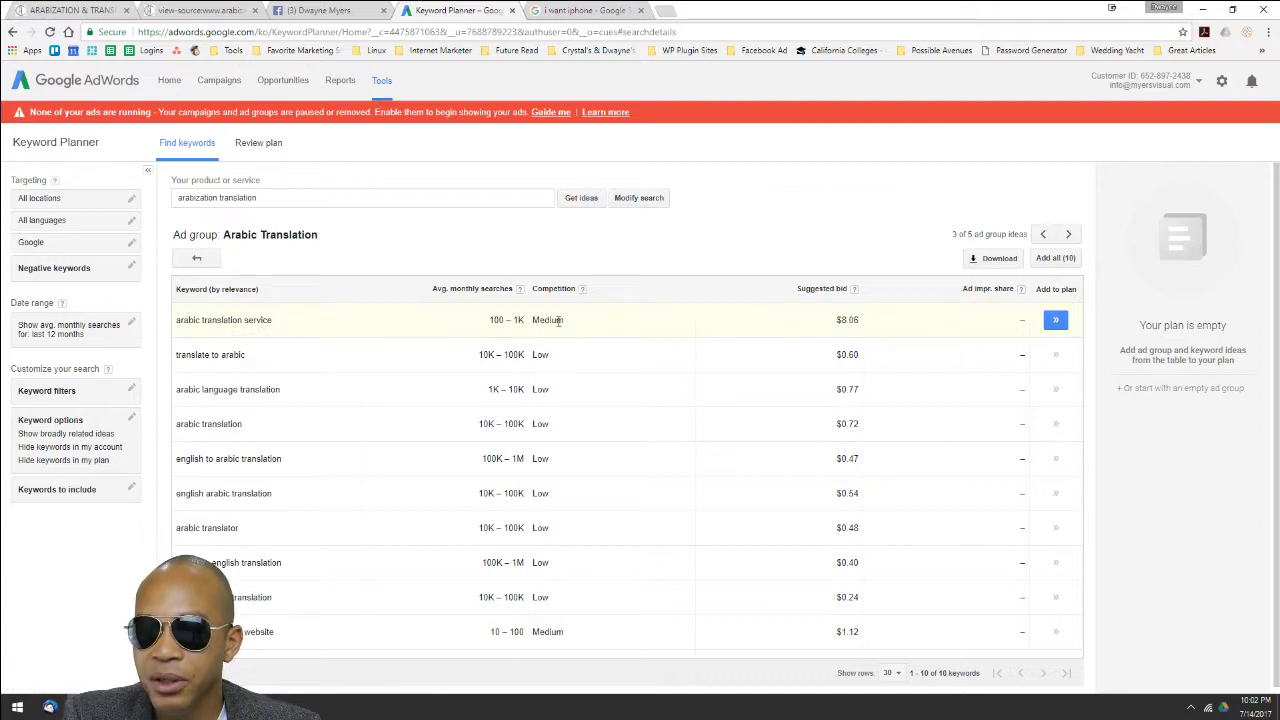
Step: Check the suggested bid for the keyword "arabic translation service" in the Arabic Translation ad group
left_click(836, 320)
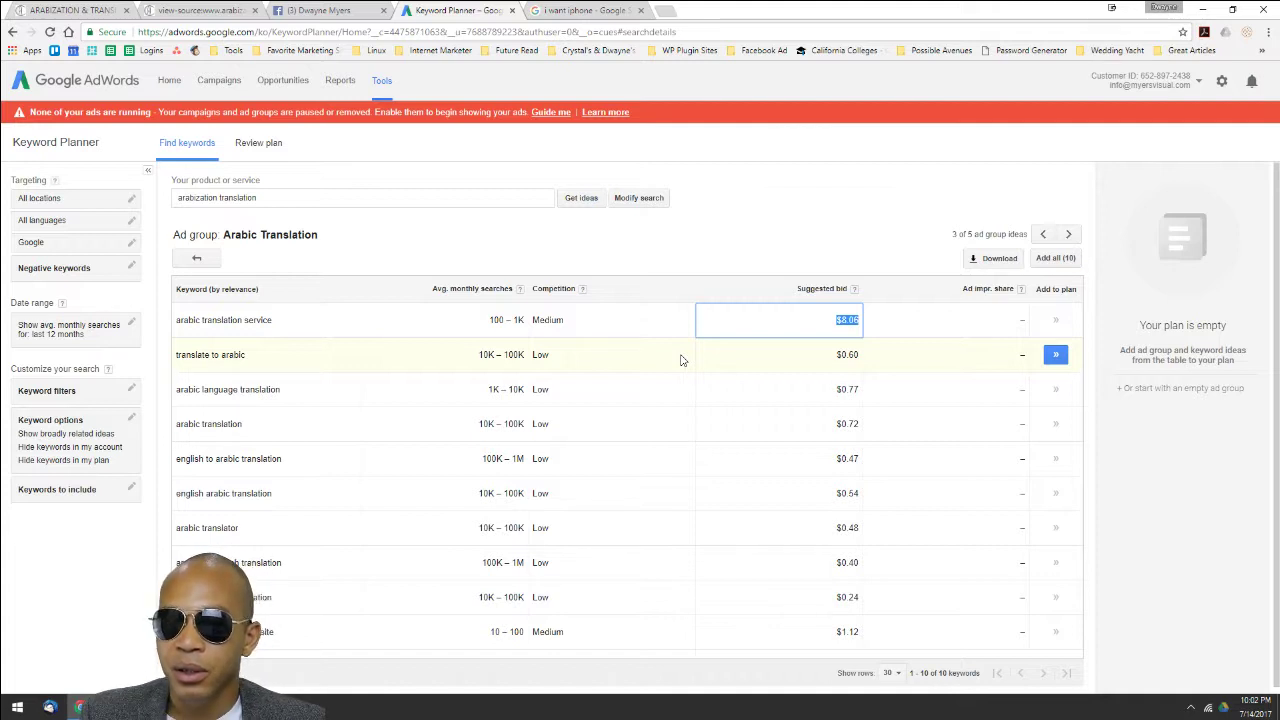
right_click(846, 322)
left_click(835, 257)
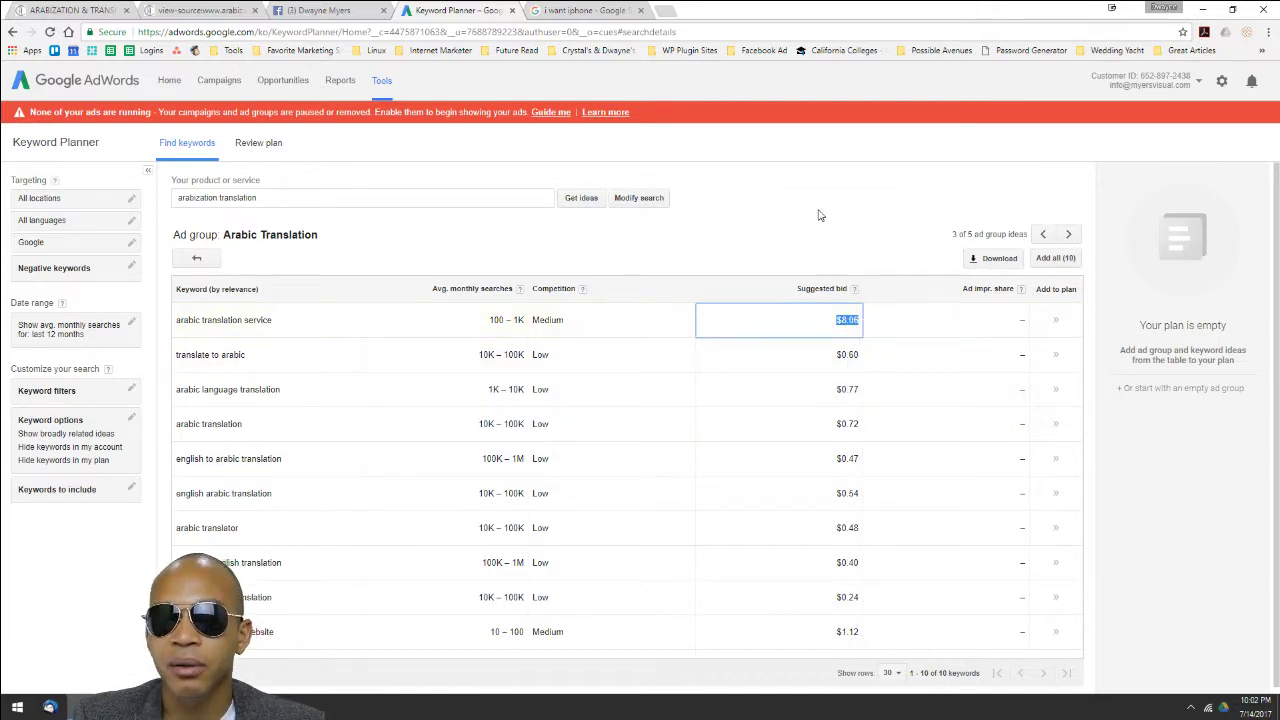
left_click(817, 183)
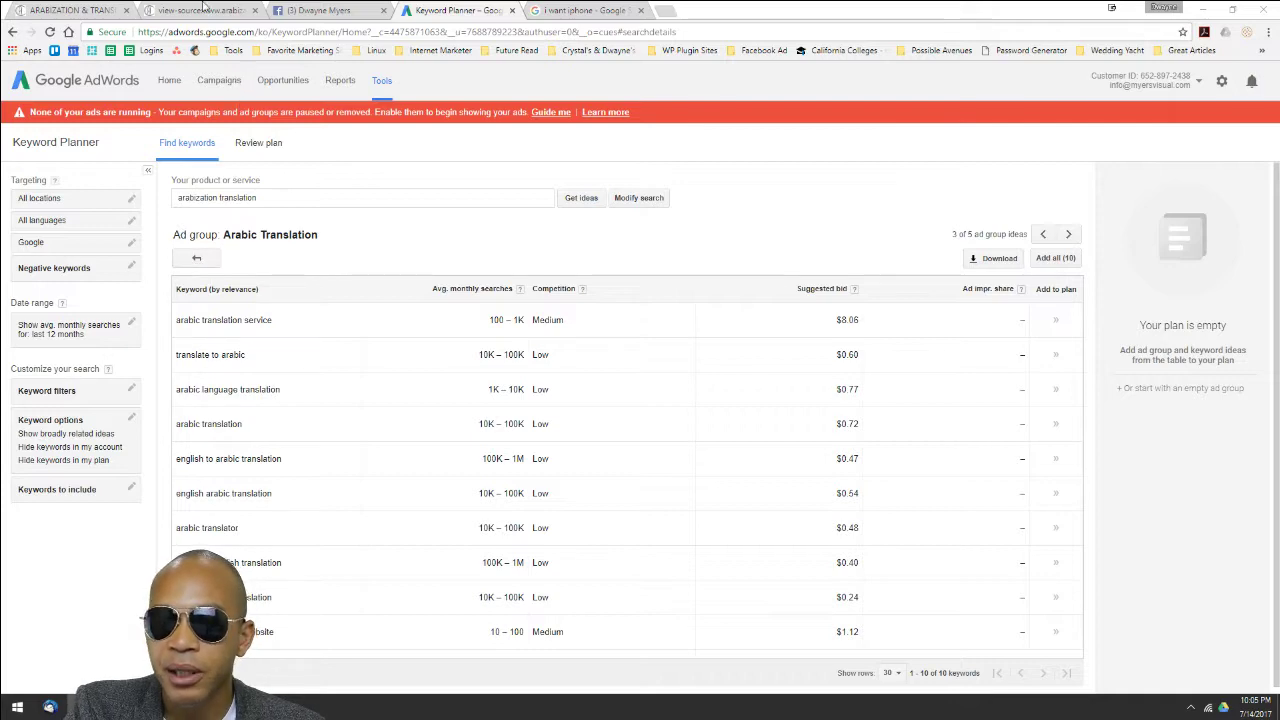
Step: Return to the Arabization & Translation Centre homepage and highlight the word "Arabization" in its main heading for review
left_click(90, 12)
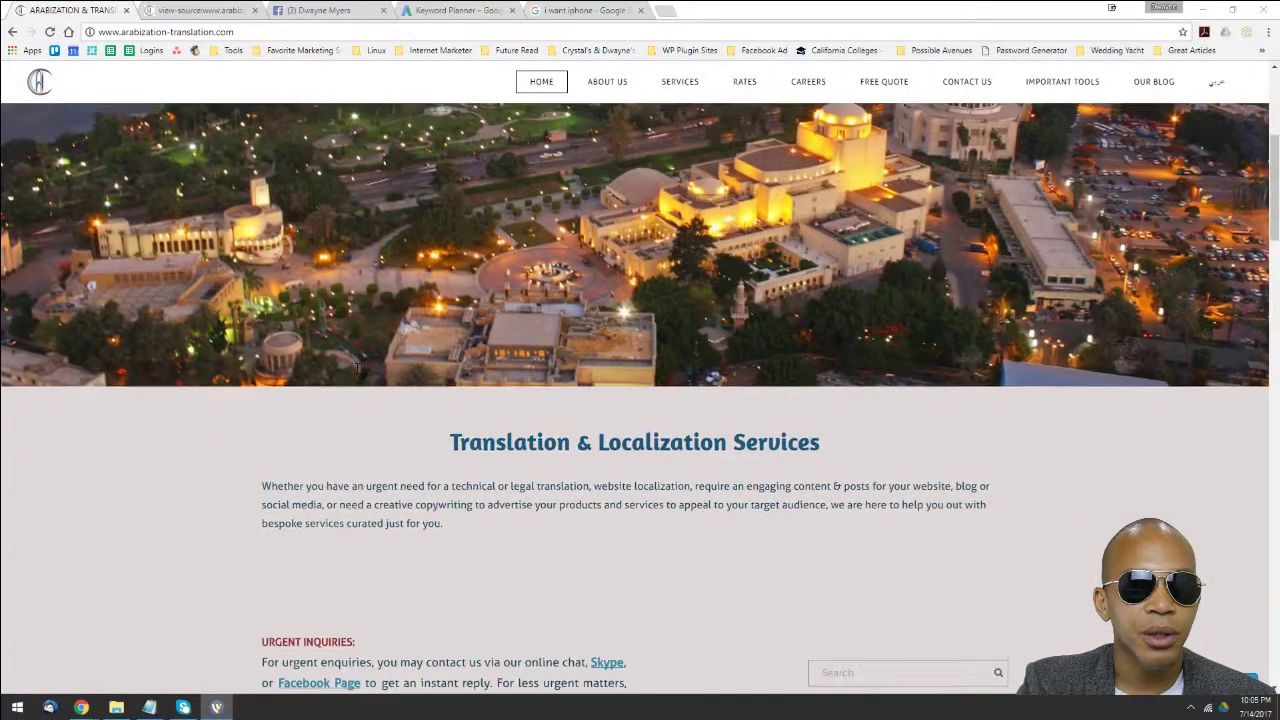
scroll(357, 370, "down", 1)
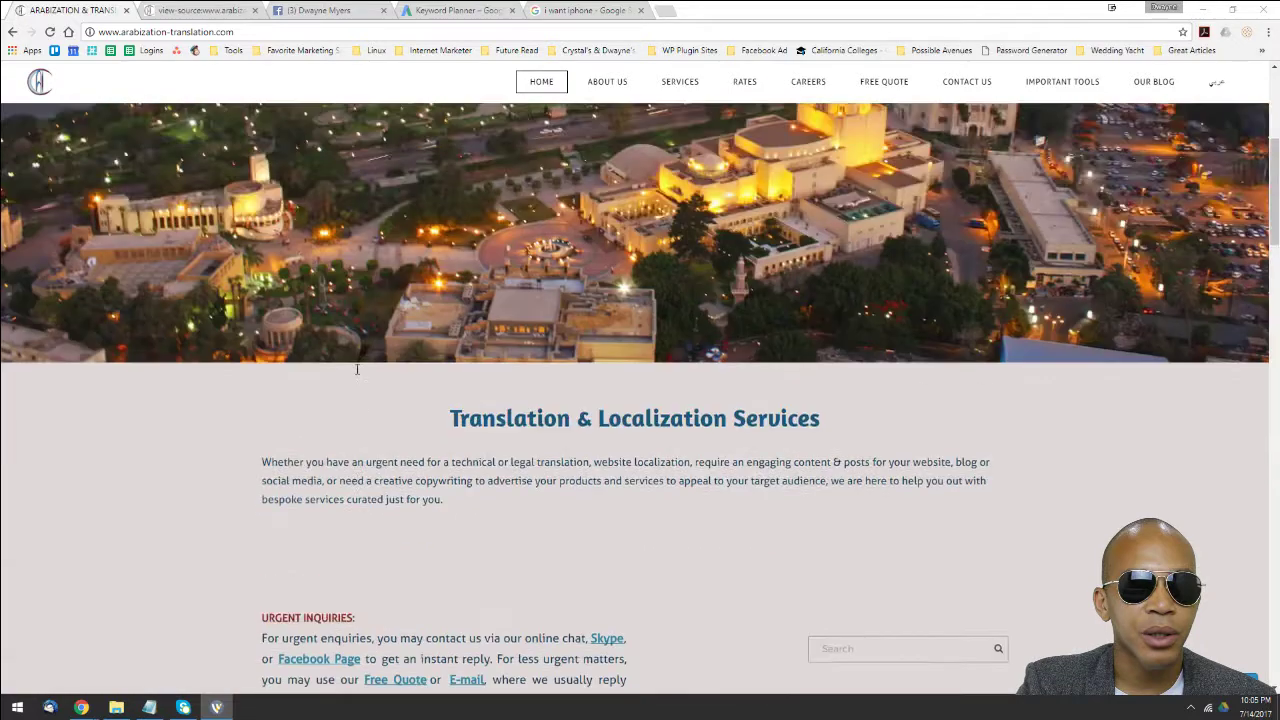
scroll(355, 372, "up", 6)
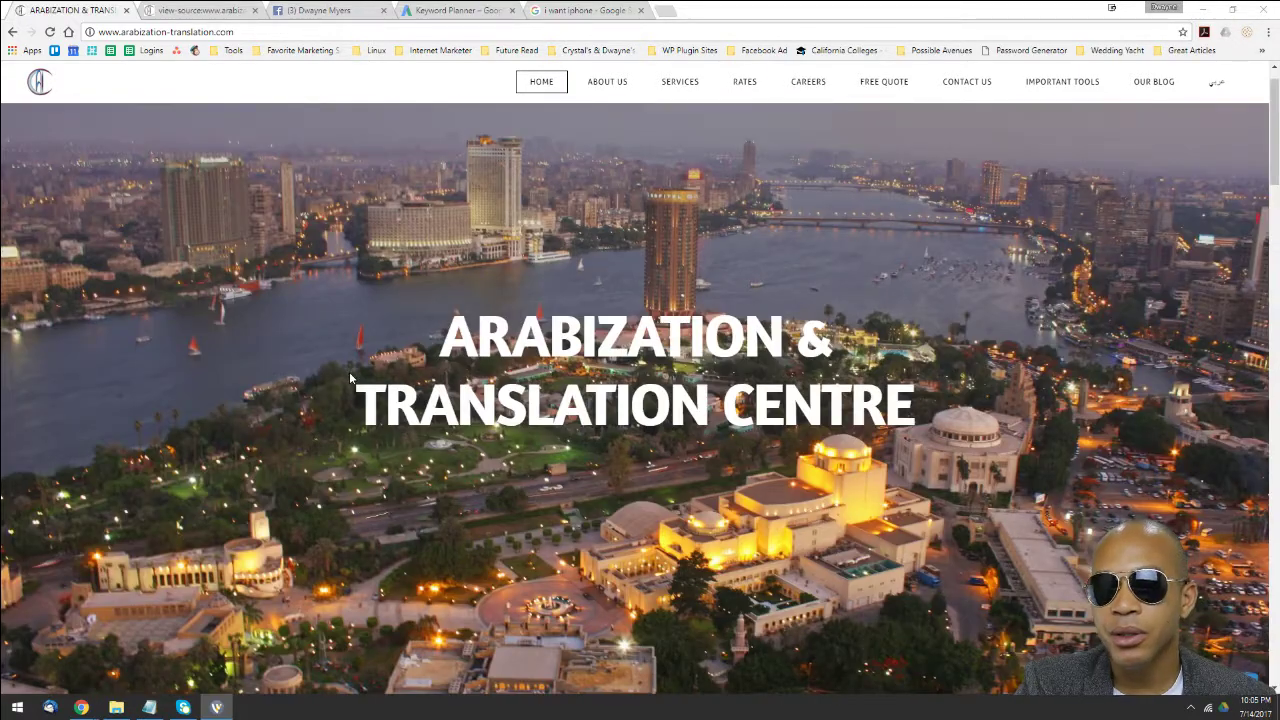
scroll(348, 380, "down", 2)
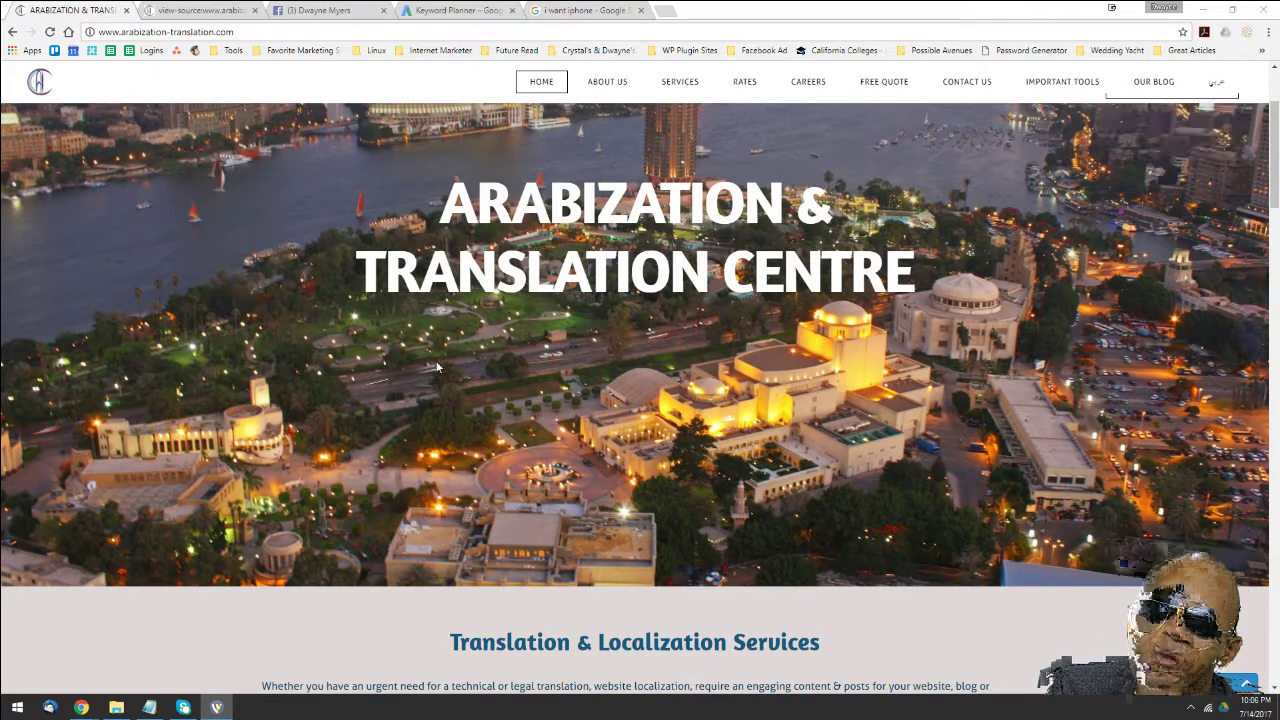
left_click_drag(440, 200, 706, 198)
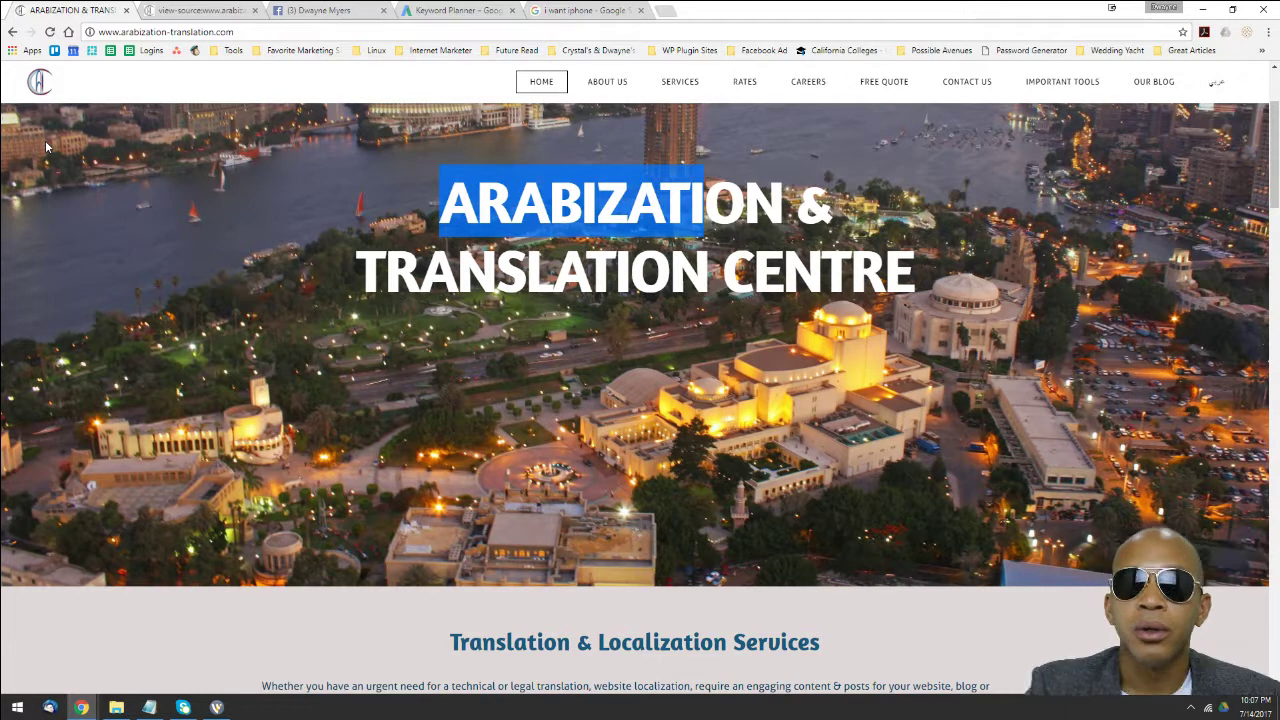
mouse_move(216, 707)
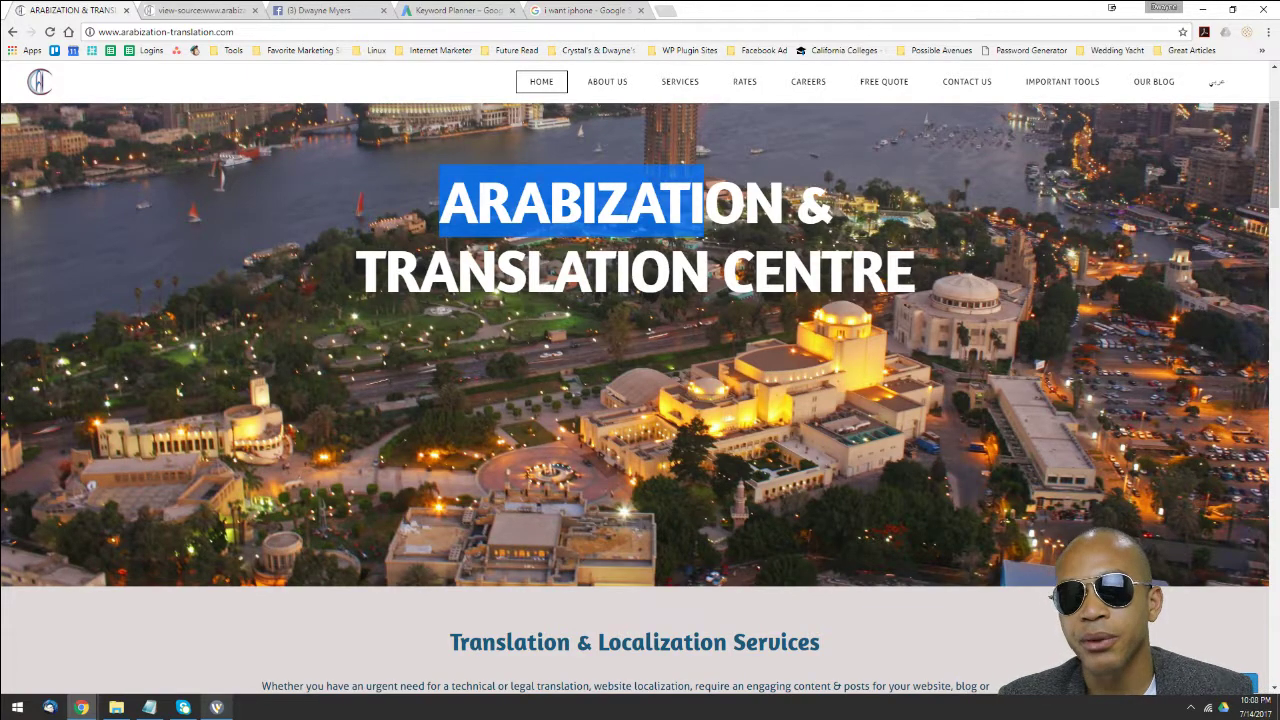
Step: Review the homepage content from the main heading through the services, clients and ten reasons sections to the footer
scroll(623, 485, "down", 1)
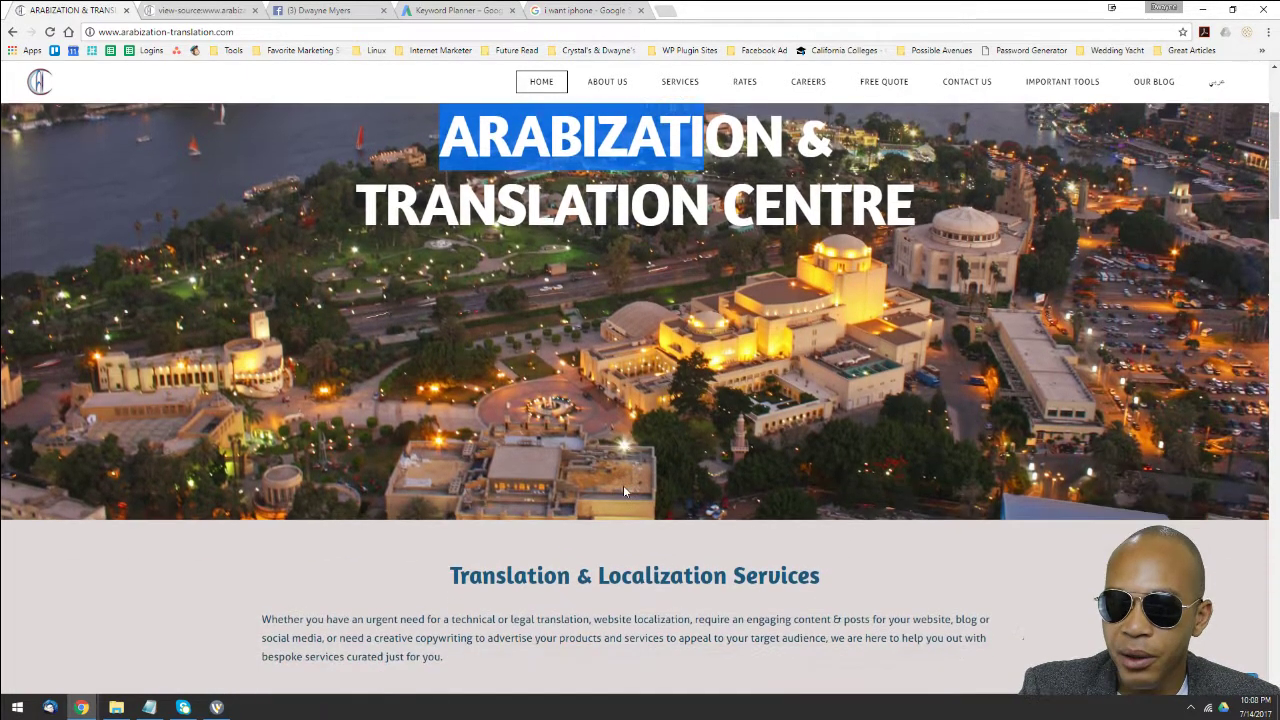
scroll(623, 485, "down", 3)
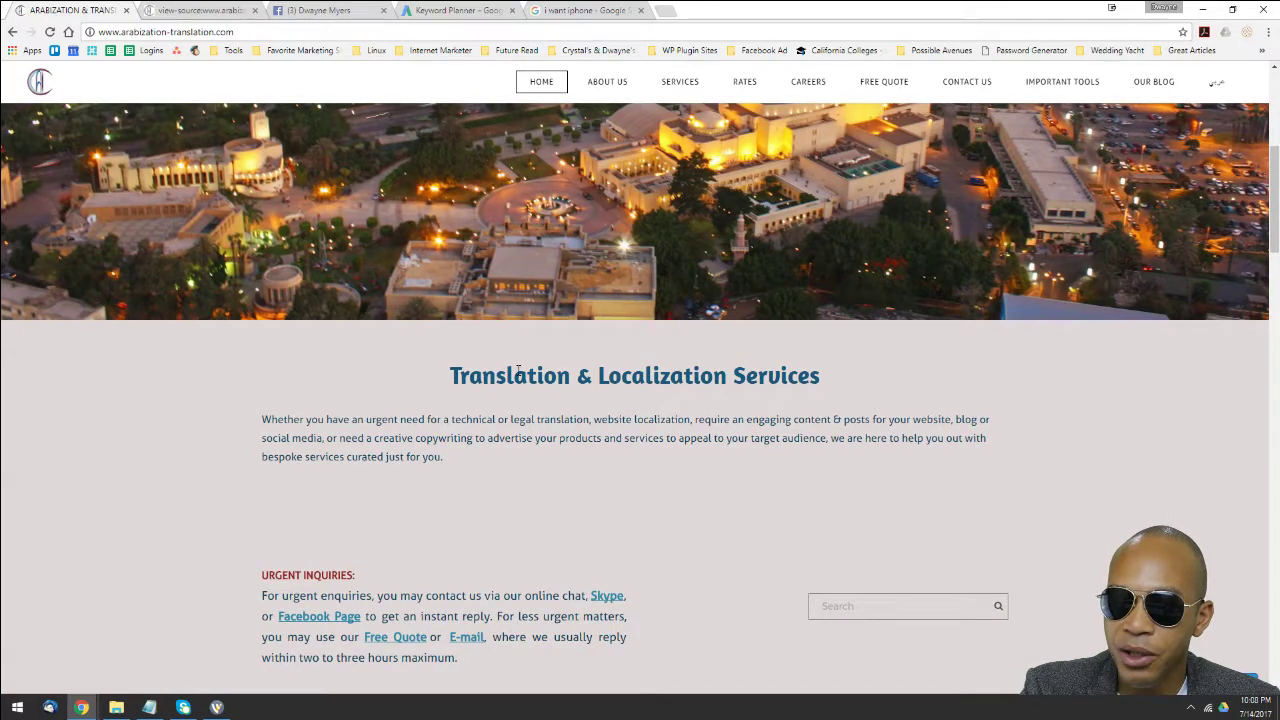
scroll(516, 361, "down", 1)
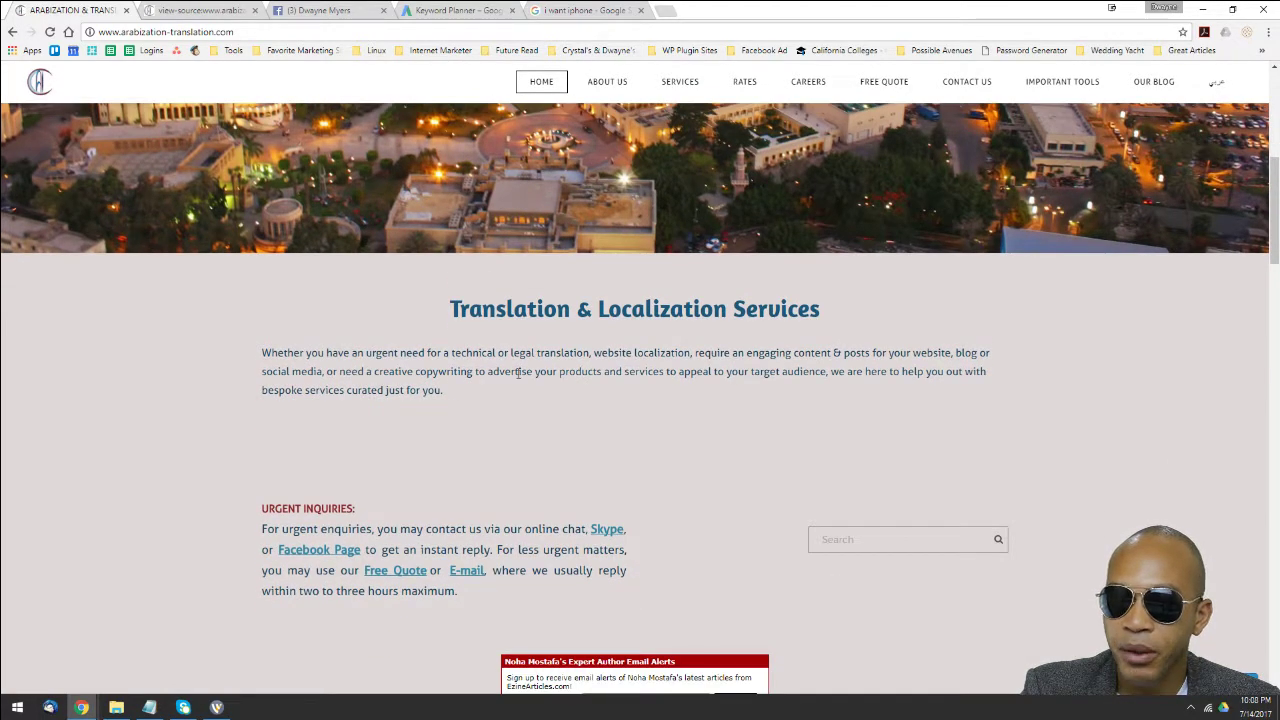
scroll(518, 375, "down", 4)
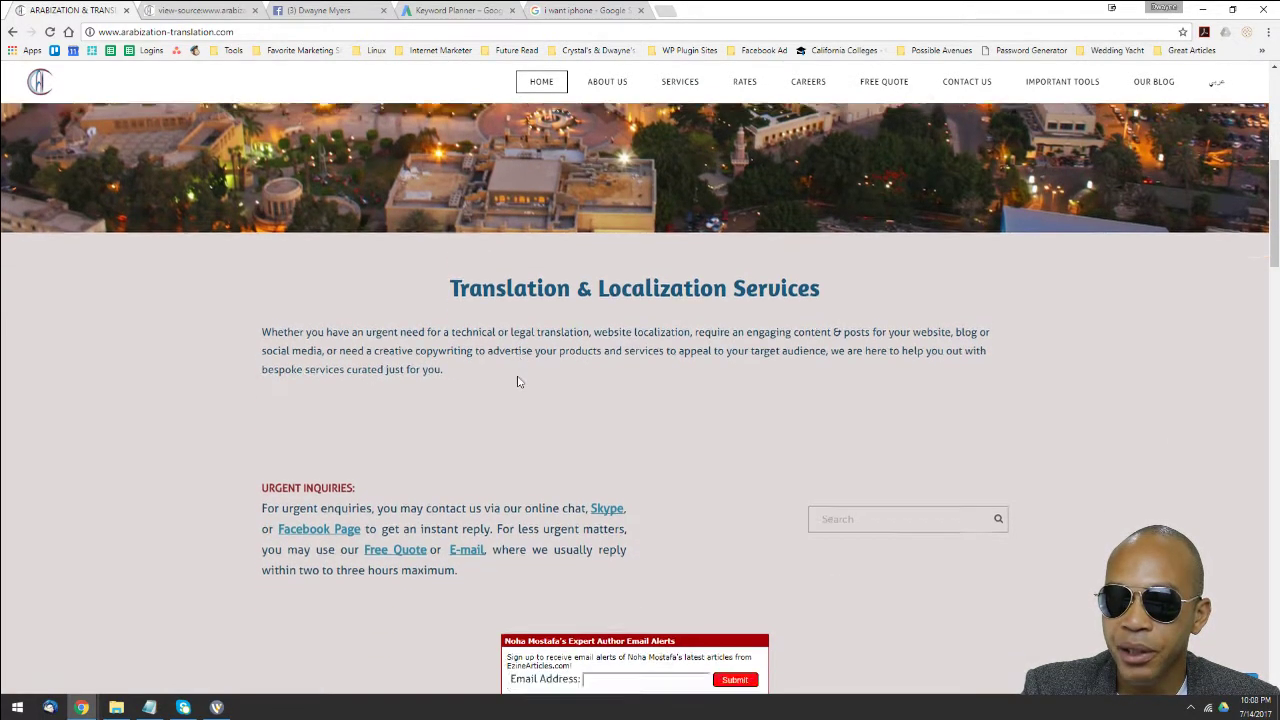
scroll(462, 392, "down", 1)
scroll(460, 400, "down", 2)
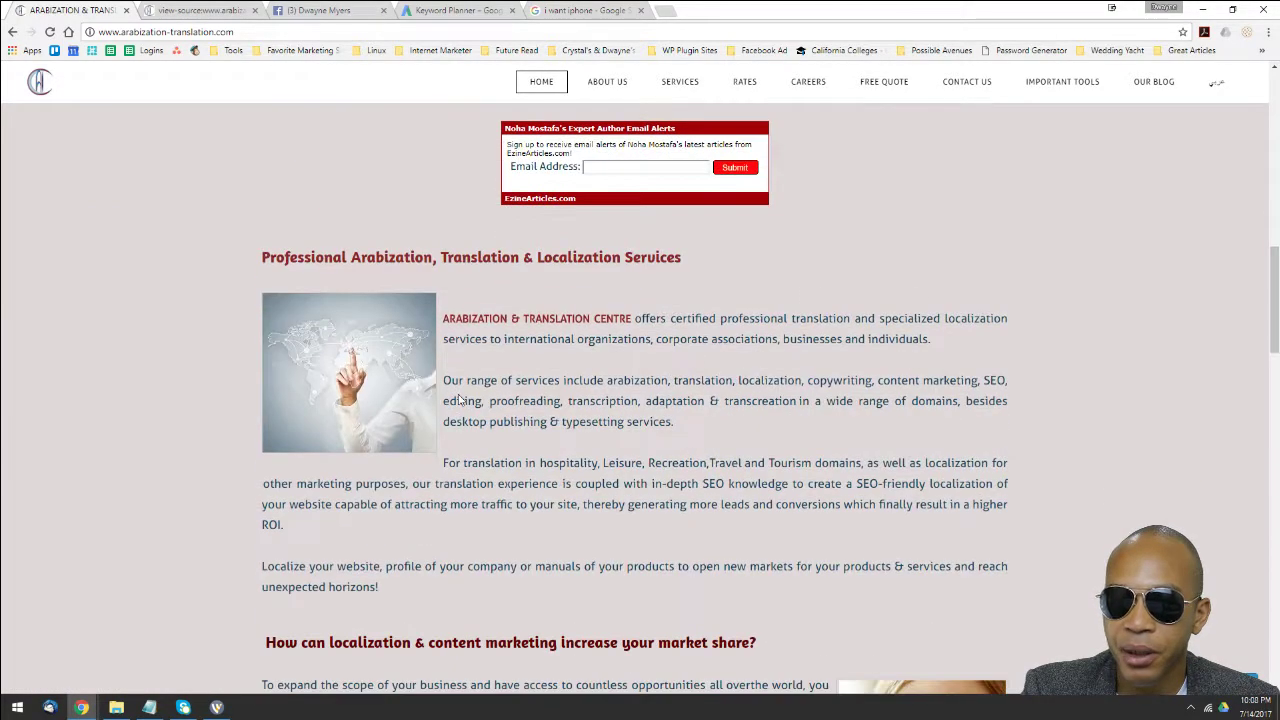
scroll(460, 400, "down", 2)
scroll(462, 401, "down", 2)
scroll(462, 401, "down", 7)
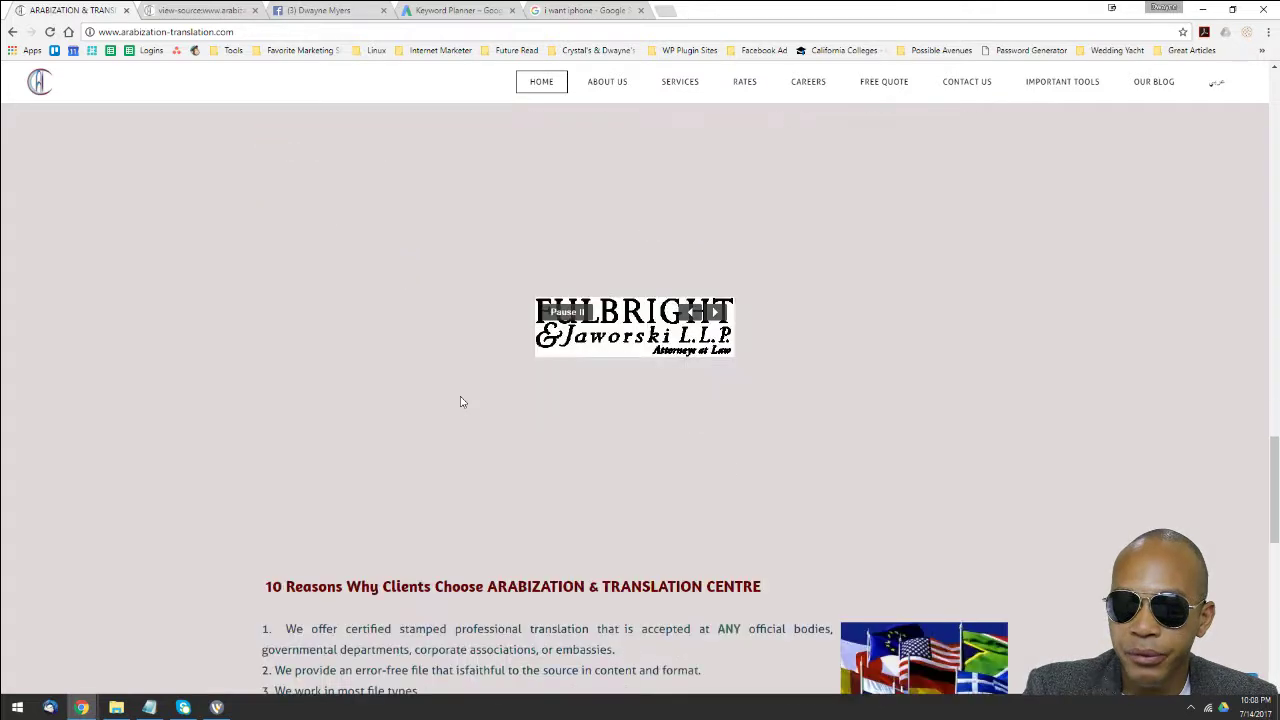
scroll(461, 401, "down", 7)
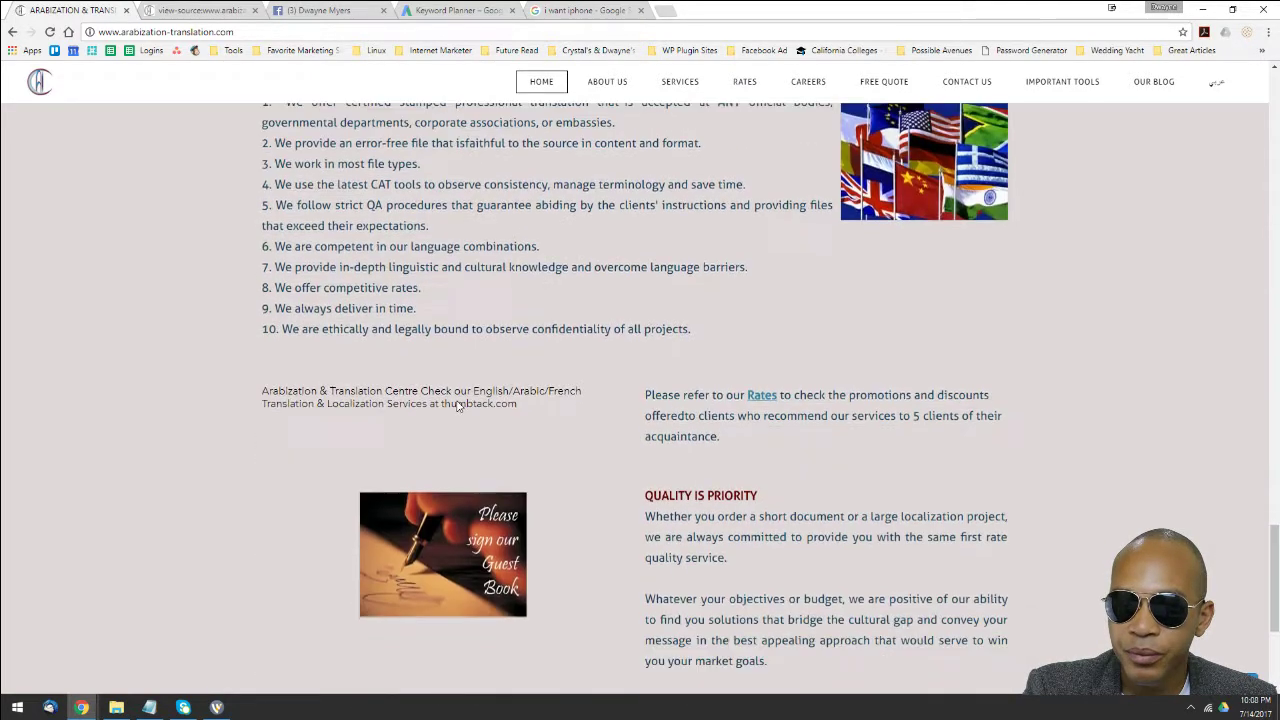
scroll(458, 403, "down", 1)
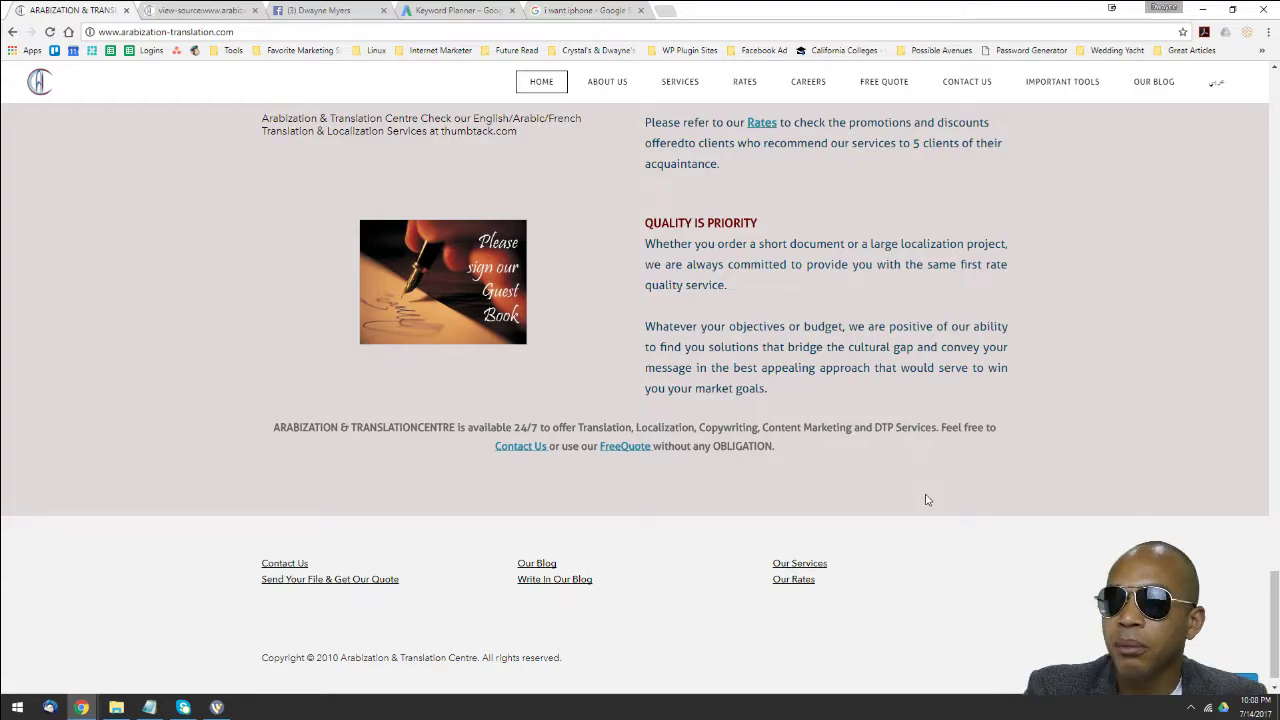
Step: Re-examine the homepage's main heading and its Translation & Localization Services introduction
scroll(909, 466, "up", 10)
scroll(918, 371, "up", 15)
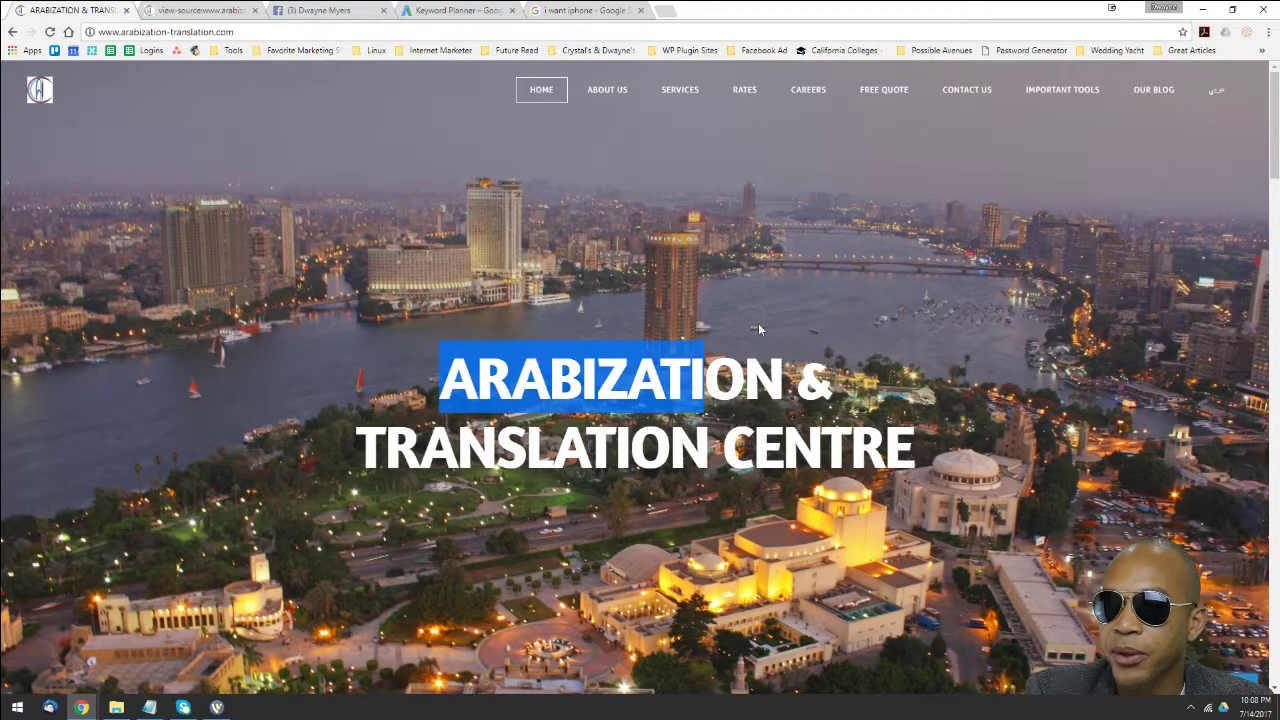
scroll(738, 314, "down", 2)
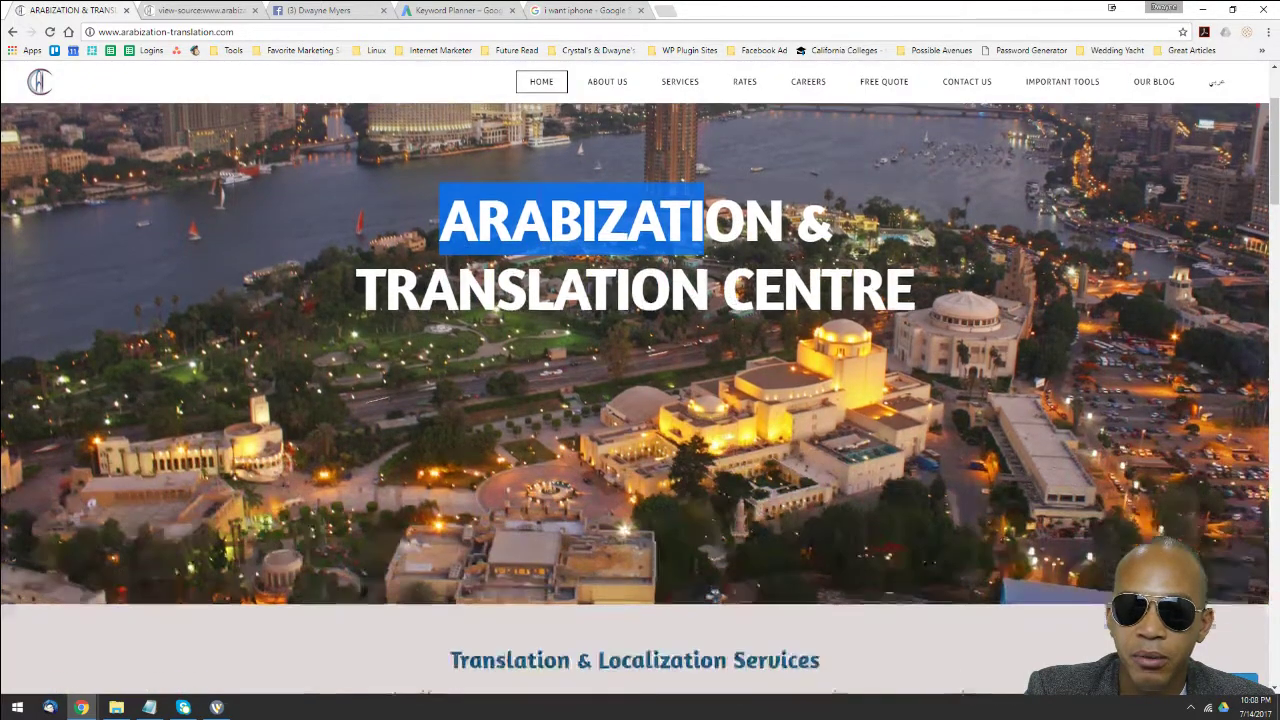
scroll(733, 327, "down", 5)
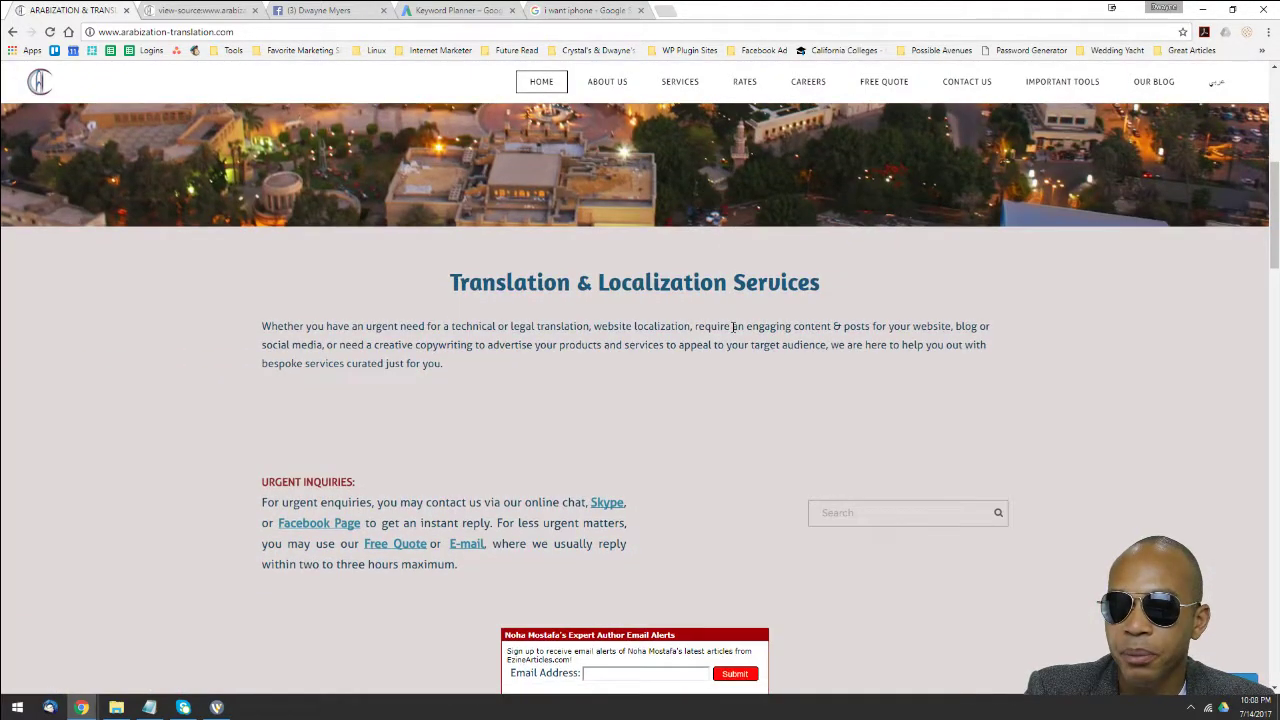
scroll(733, 327, "down", 2)
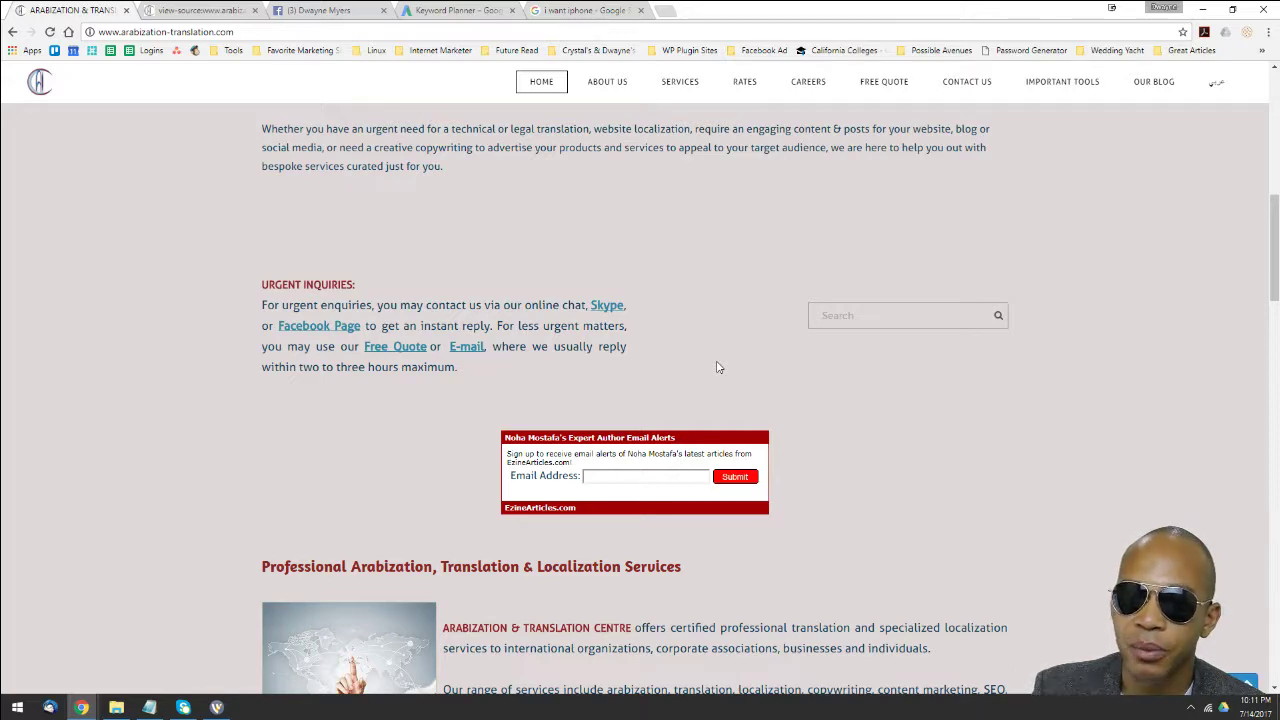
Step: Look through the homepage's remaining sections down to the footer and back to the Professional Arabization, Translation & Localization Services section
scroll(716, 367, "down", 6)
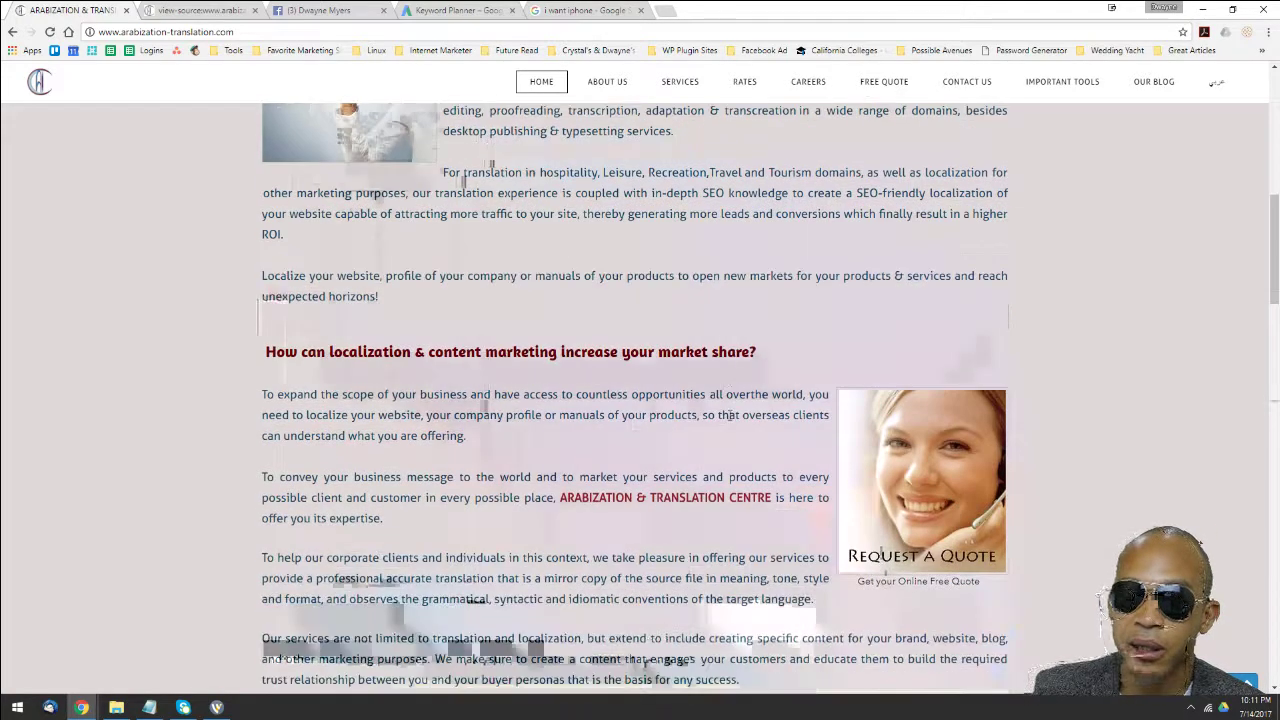
scroll(872, 429, "down", 12)
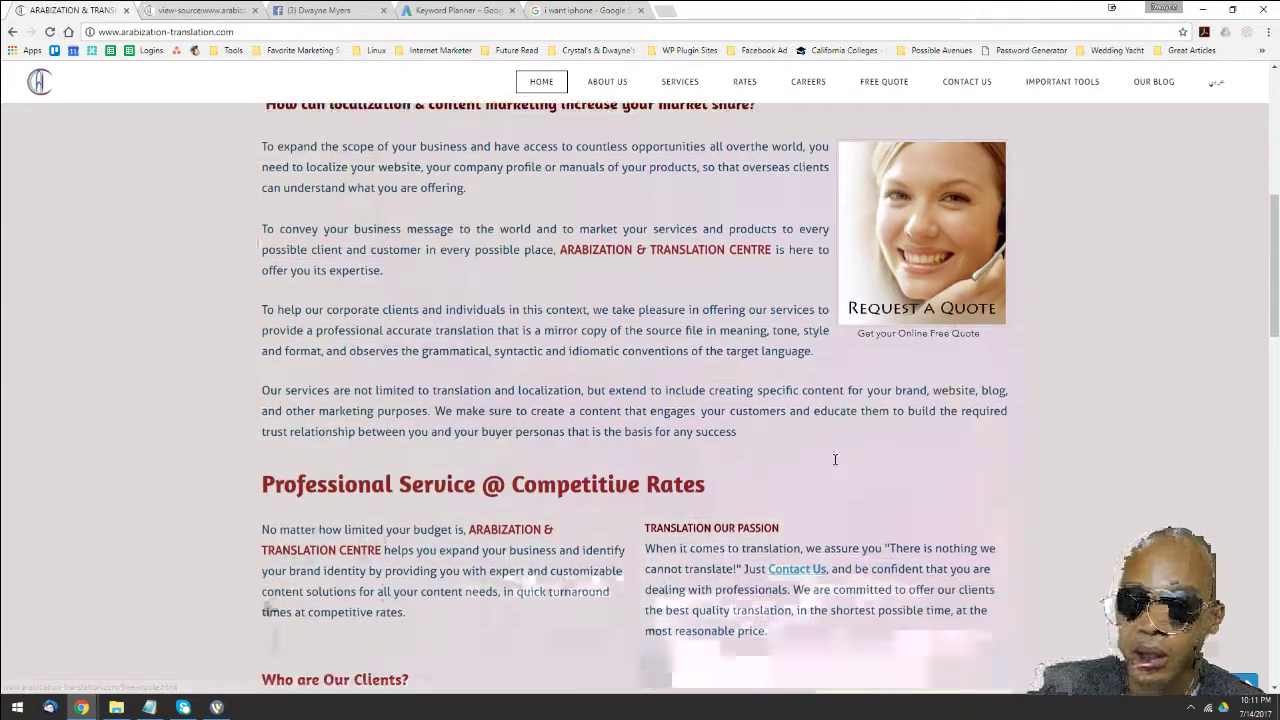
scroll(824, 474, "down", 2)
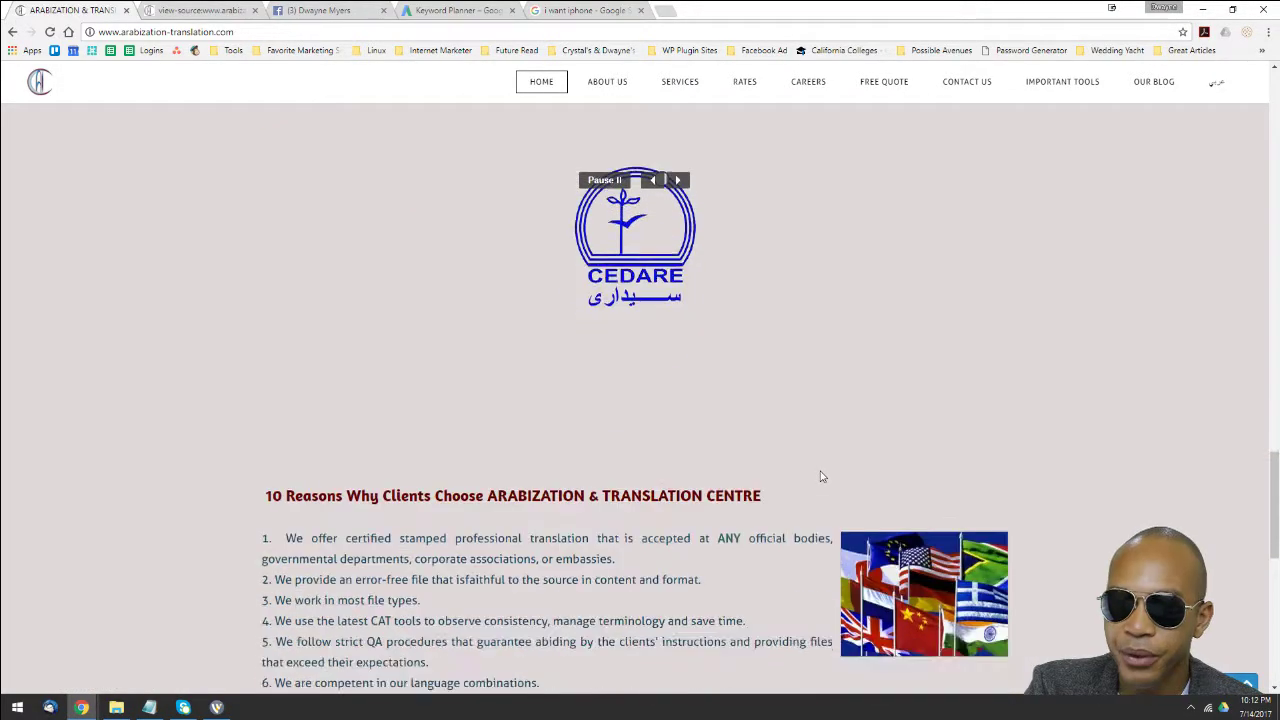
scroll(625, 373, "down", 1)
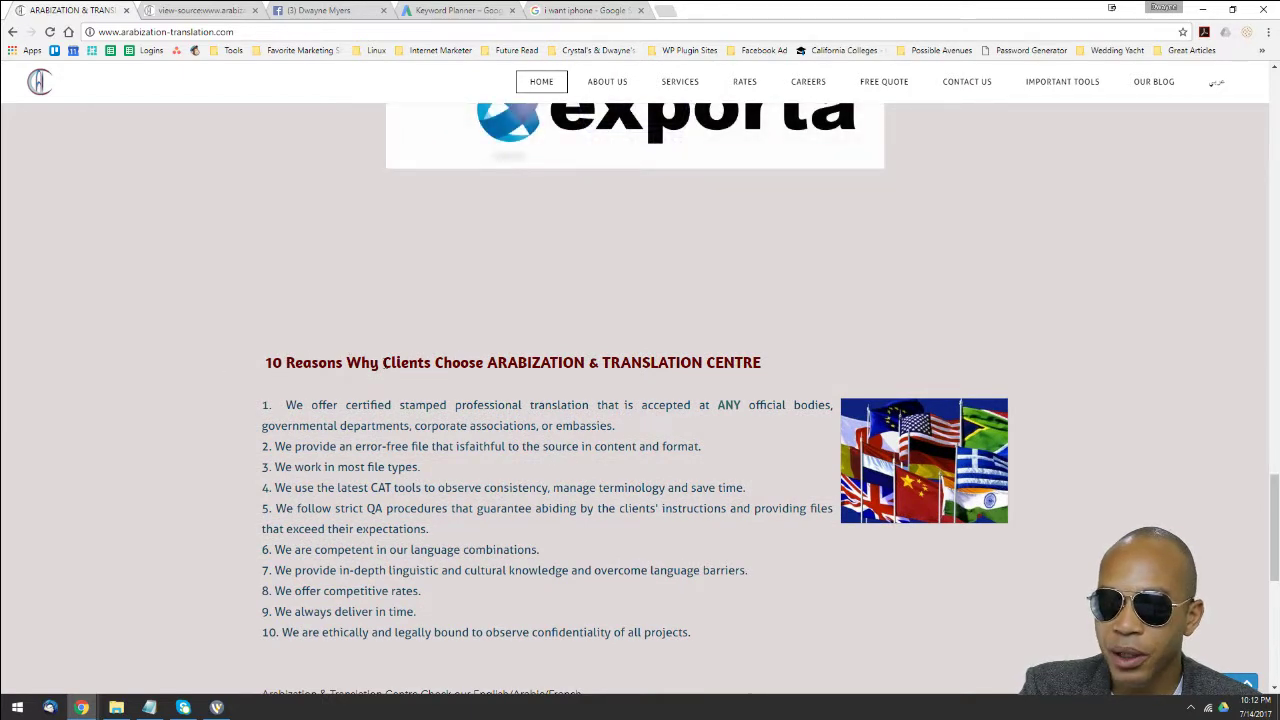
scroll(400, 368, "down", 6)
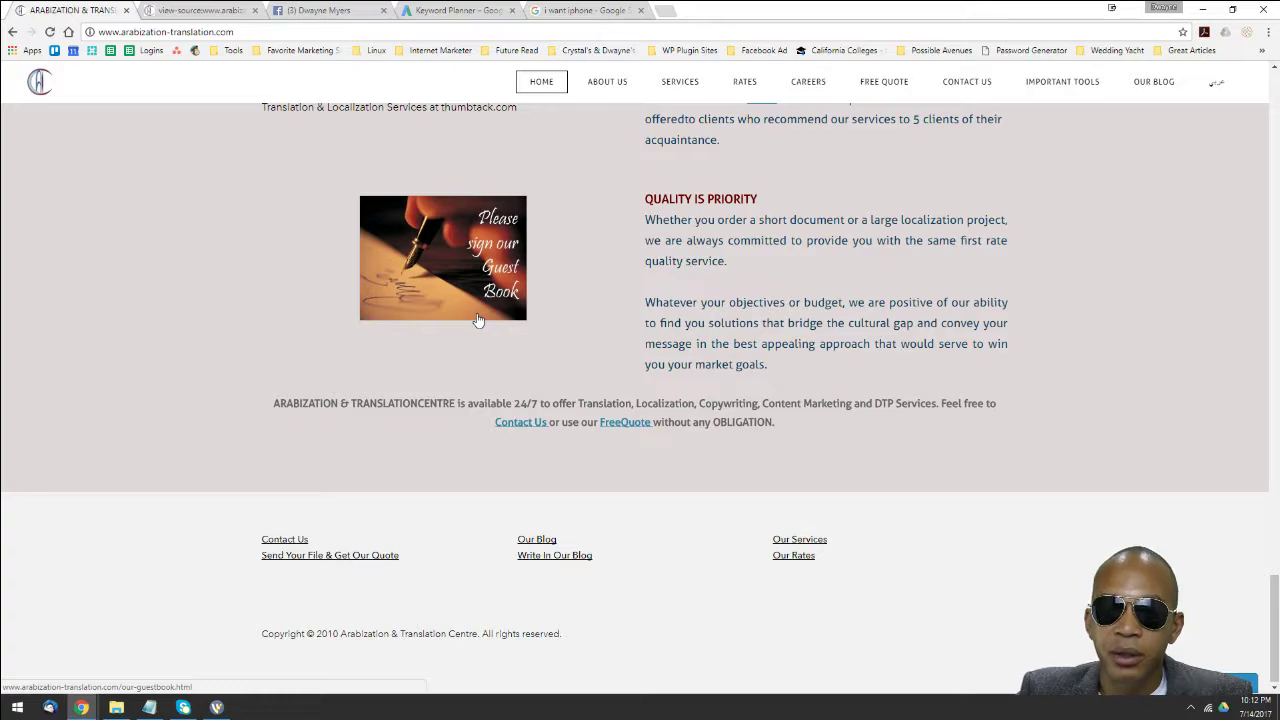
scroll(478, 320, "up", 15)
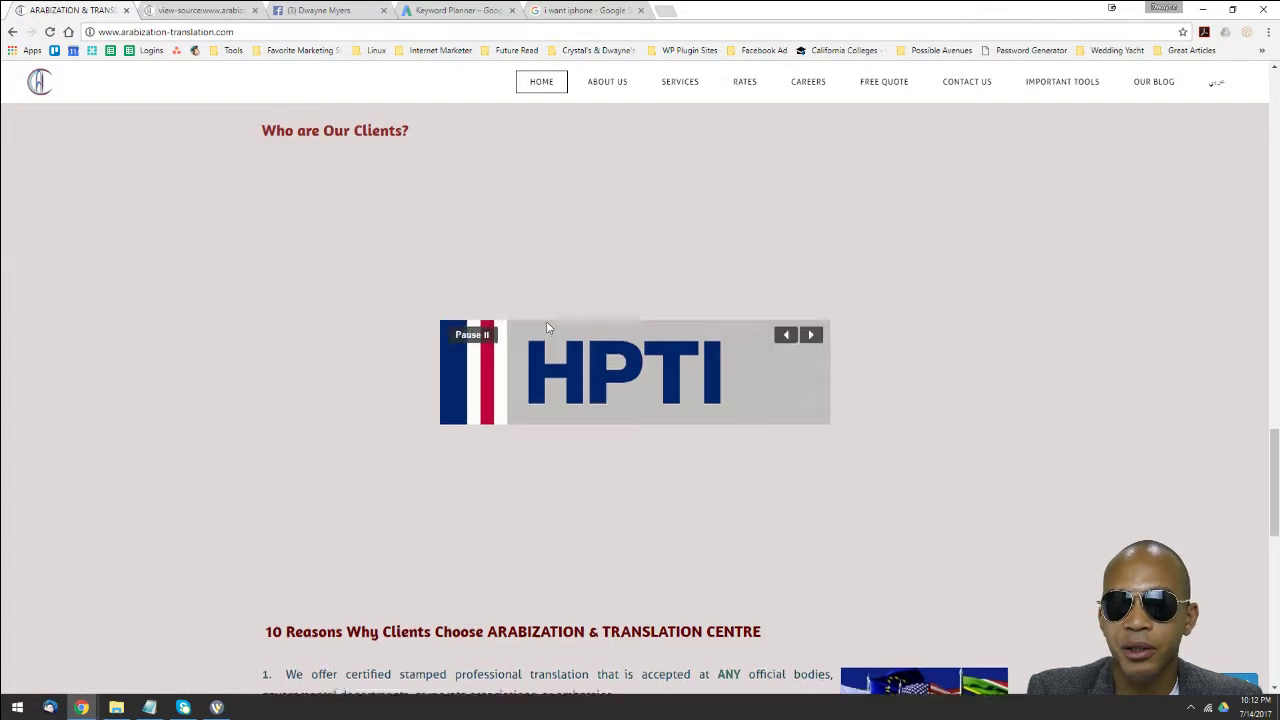
scroll(546, 321, "up", 5)
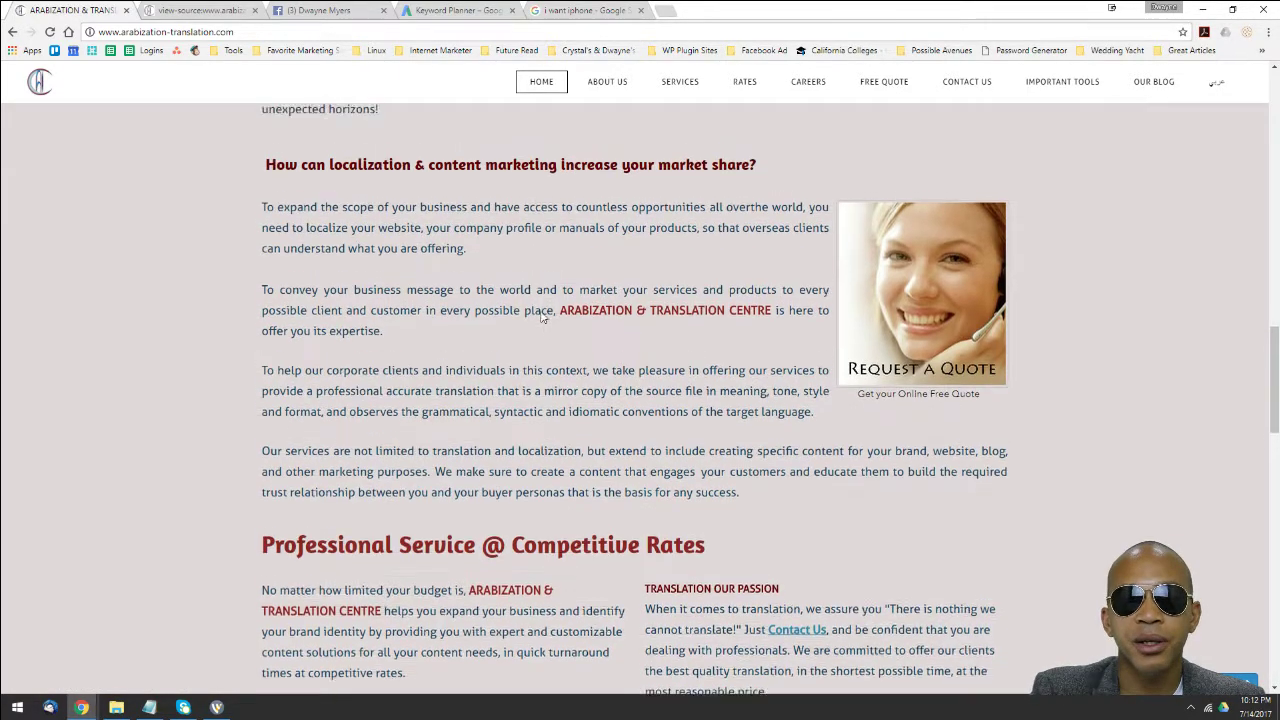
scroll(540, 317, "up", 3)
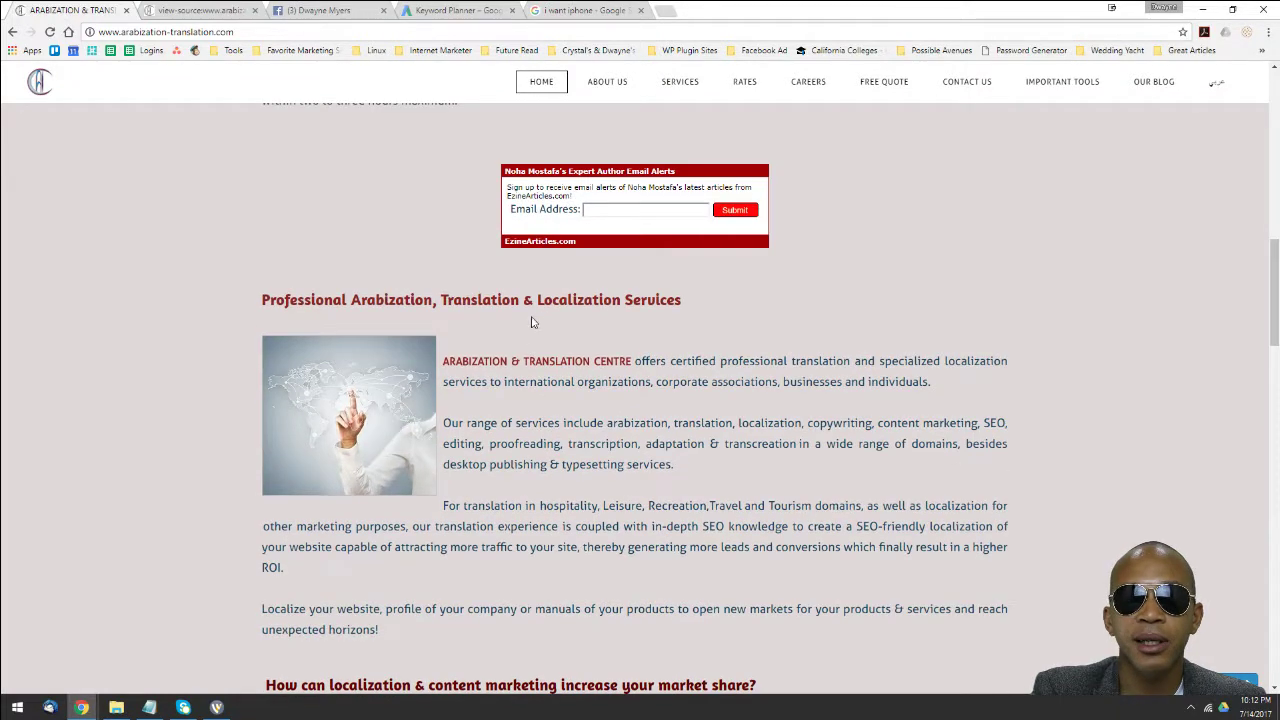
Step: Search the homepage's source code for "description"
left_click(210, 10)
type("des")
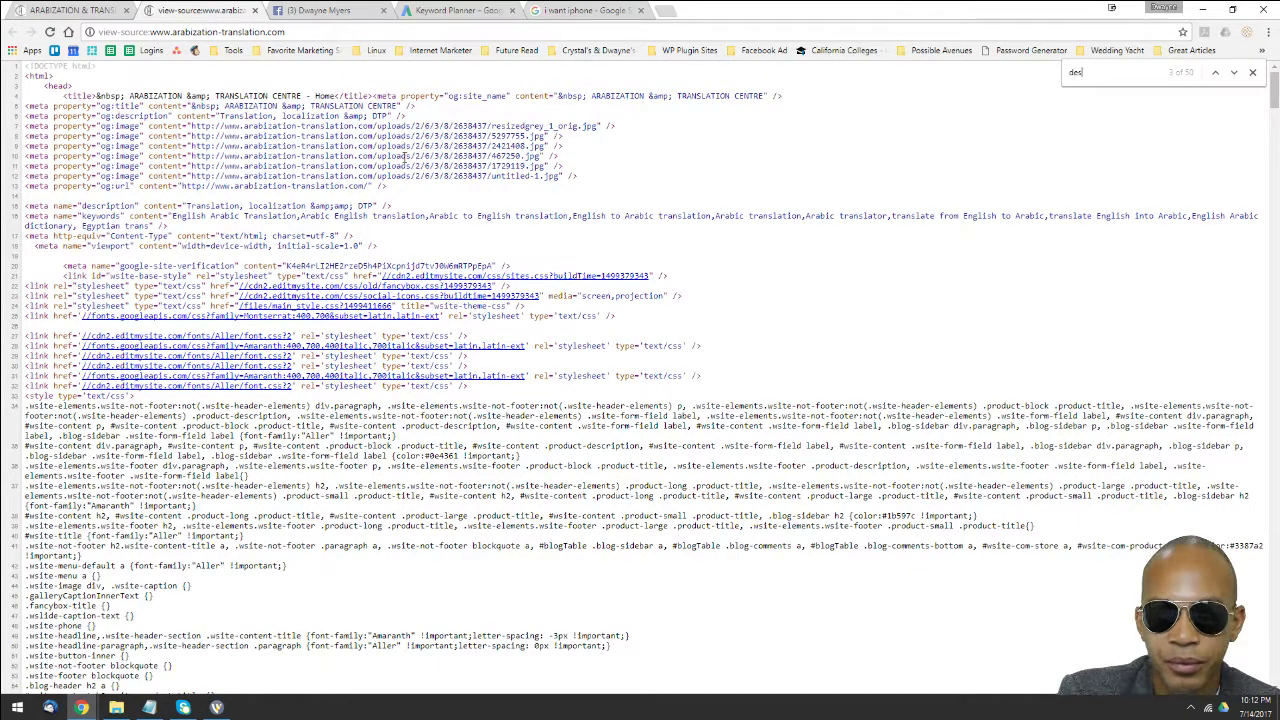
type("cription")
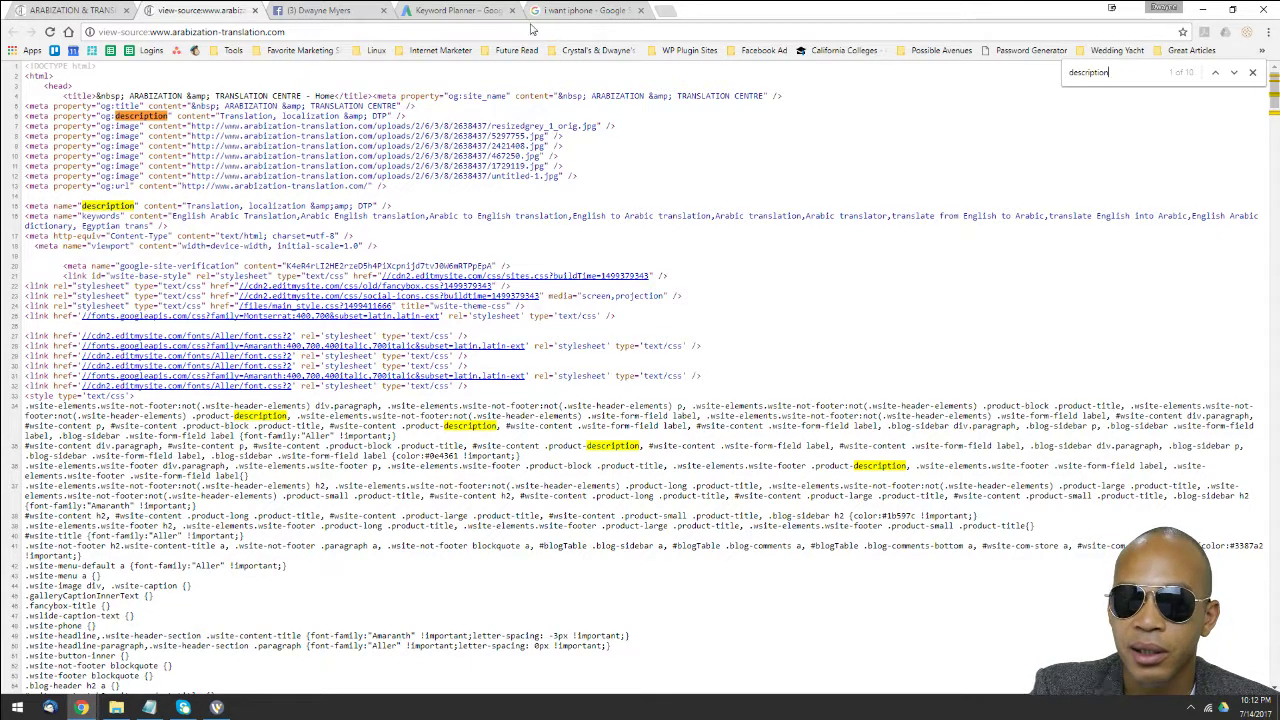
Step: Compare the Quora result's description snippet in the Google results with the meta description content in the site's source code
left_click(570, 11)
left_click_drag(112, 273, 322, 284)
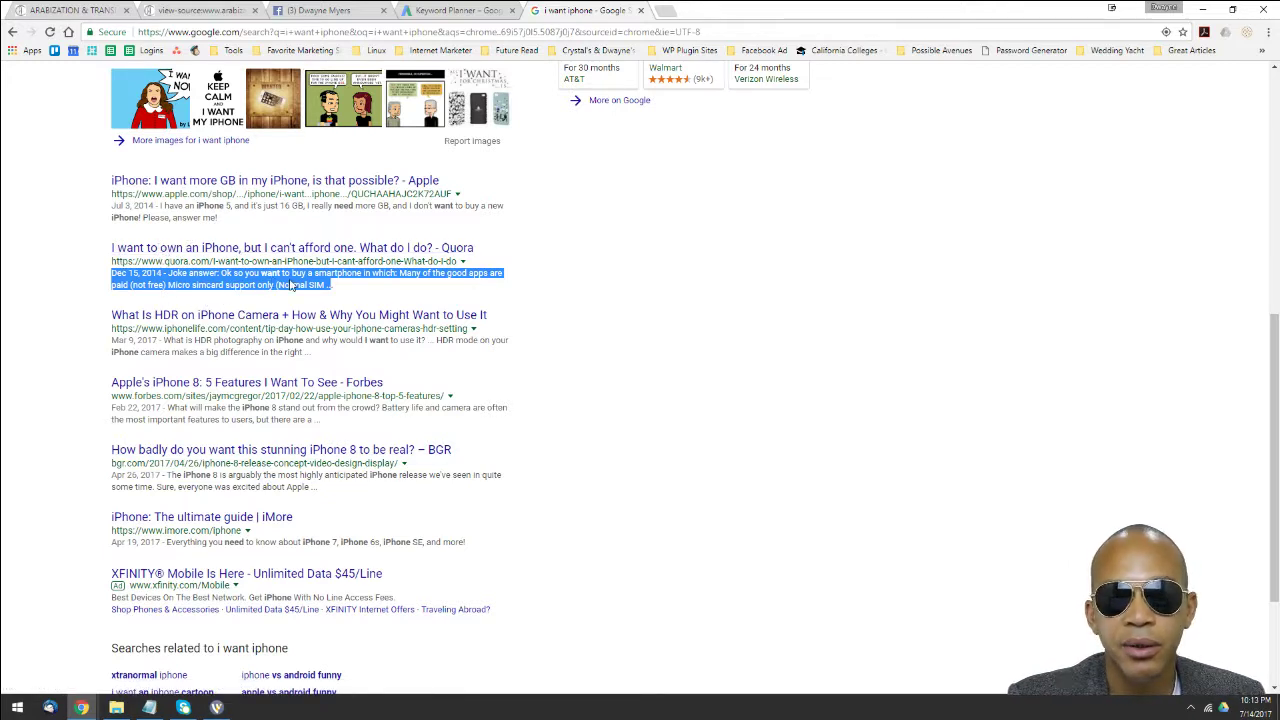
left_click(190, 10)
left_click_drag(184, 200, 278, 206)
left_click(308, 209)
left_click(290, 211)
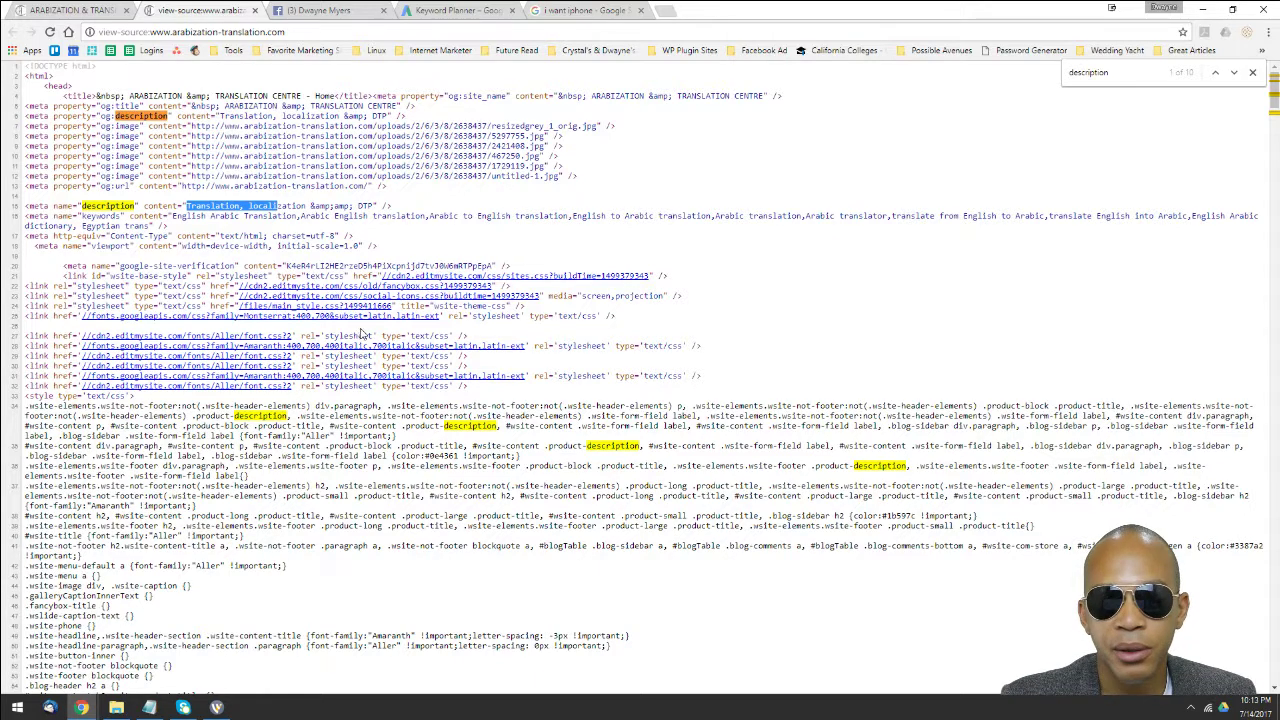
left_click_drag(376, 205, 185, 207)
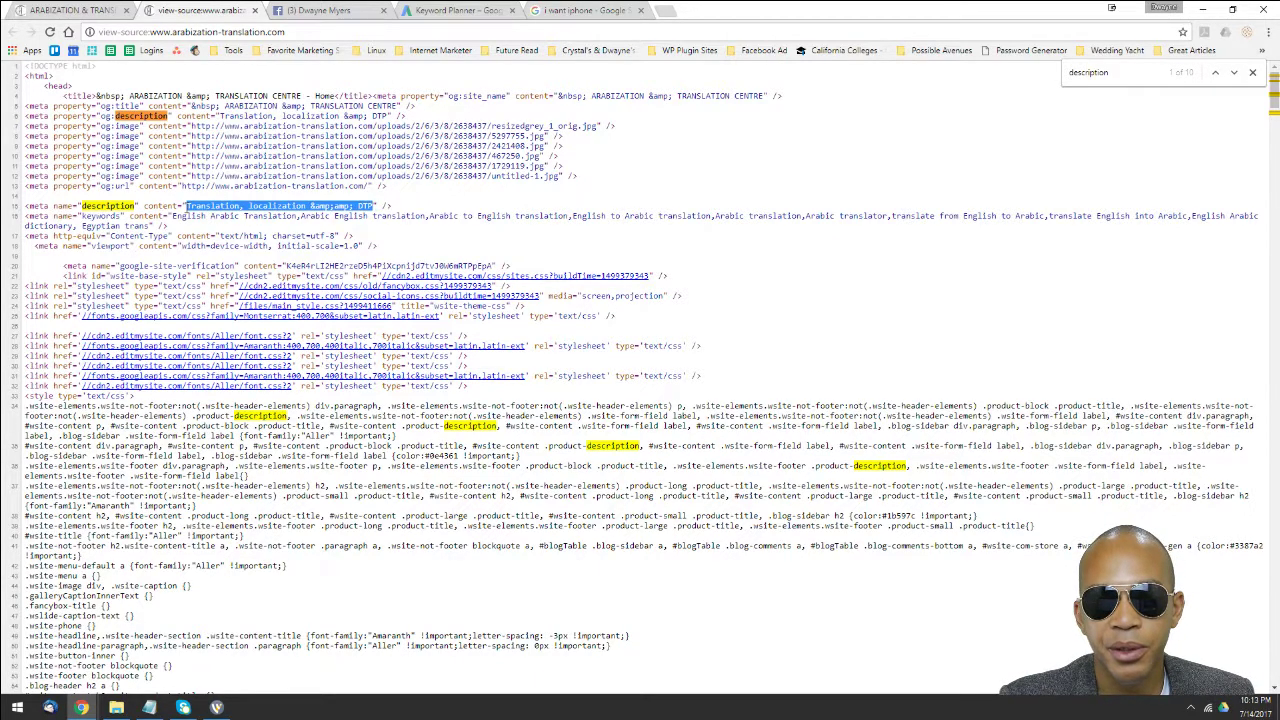
left_click(185, 205)
left_click_drag(188, 205, 373, 206)
scroll(518, 143, "down", 2)
scroll(200, 245, "up", 2)
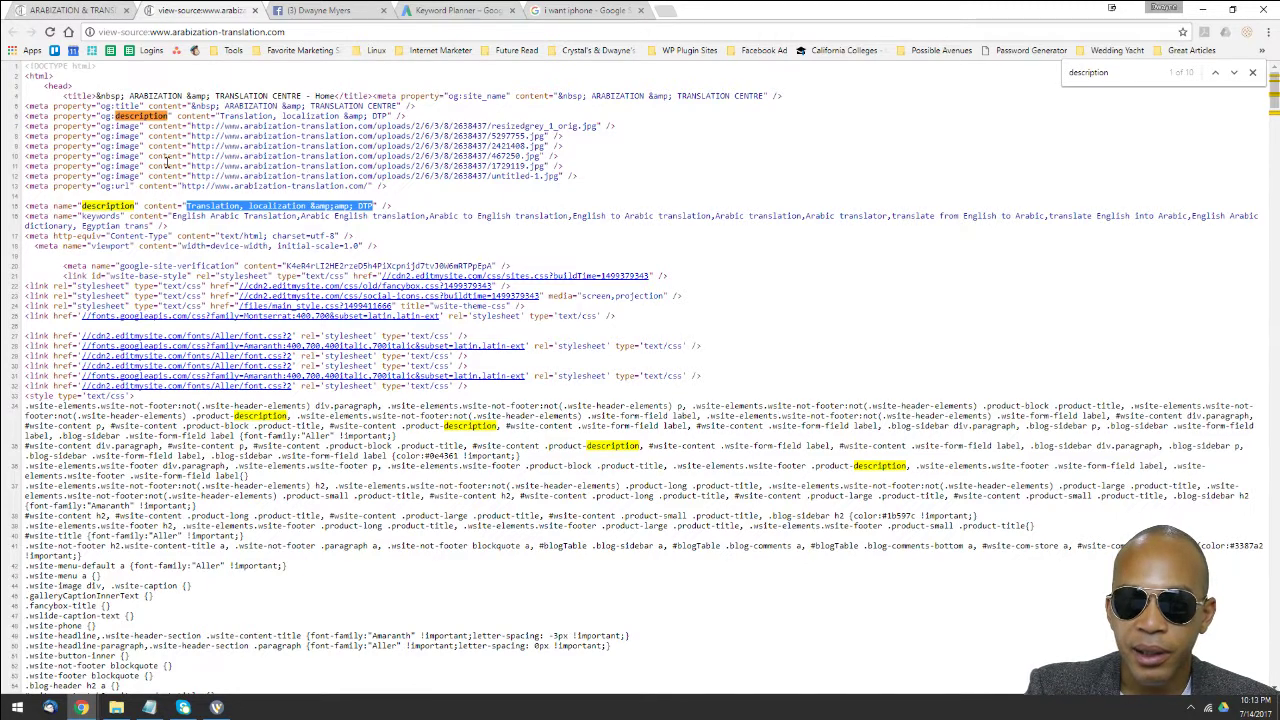
Step: Examine the og:image URLs in the source code, highlighting the address of 1729119.jpg
left_click(188, 234)
left_click_drag(190, 168, 548, 166)
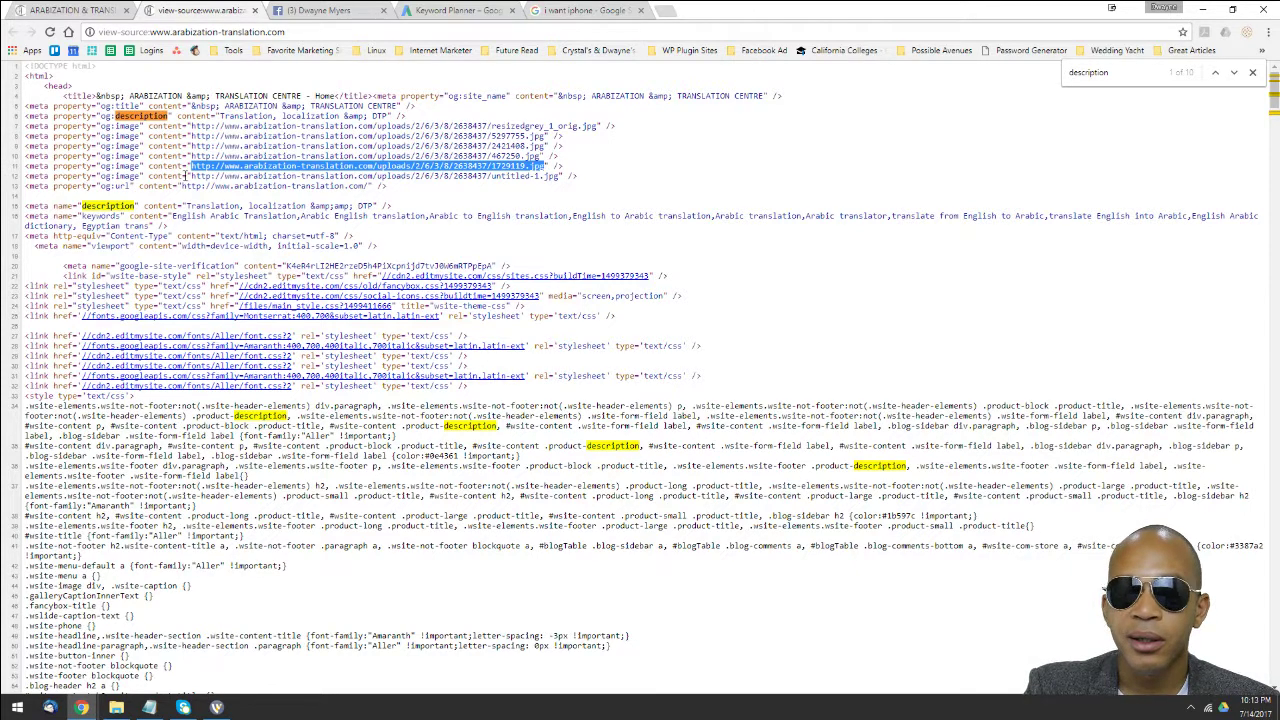
left_click(190, 175)
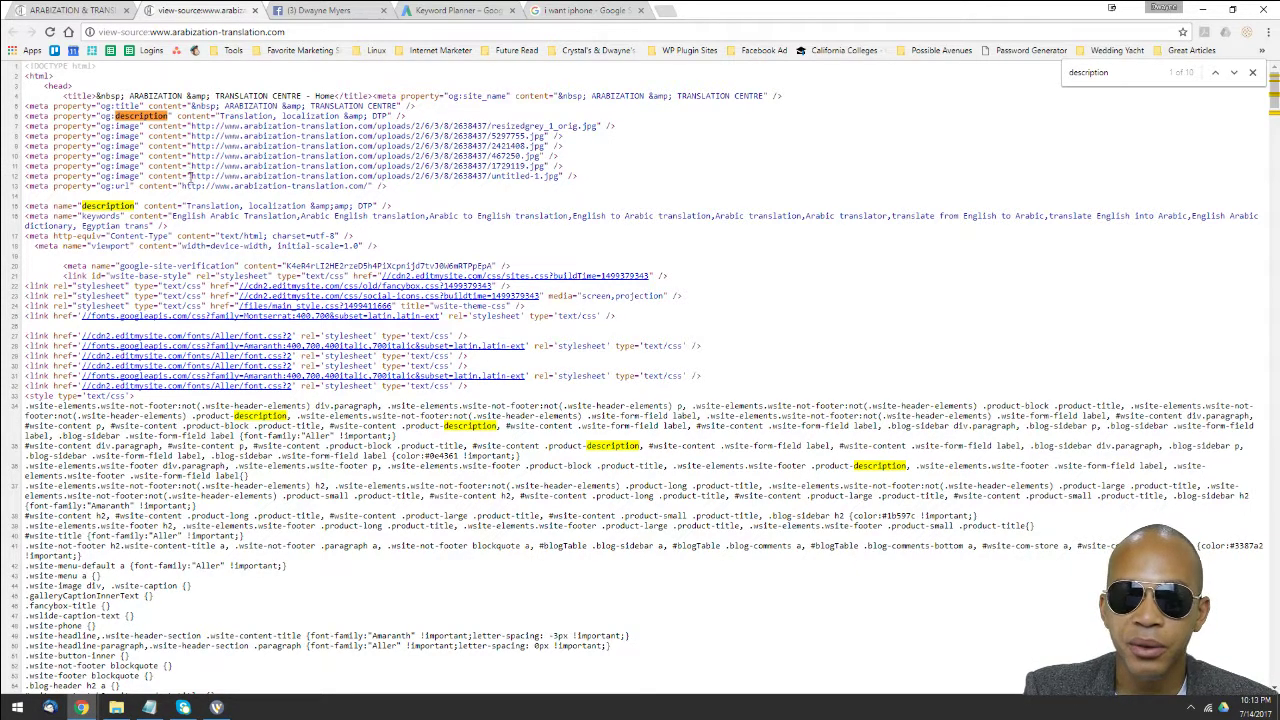
Step: Go back to the live homepage and review the content down to the Who are Our Clients? section
left_click(76, 11)
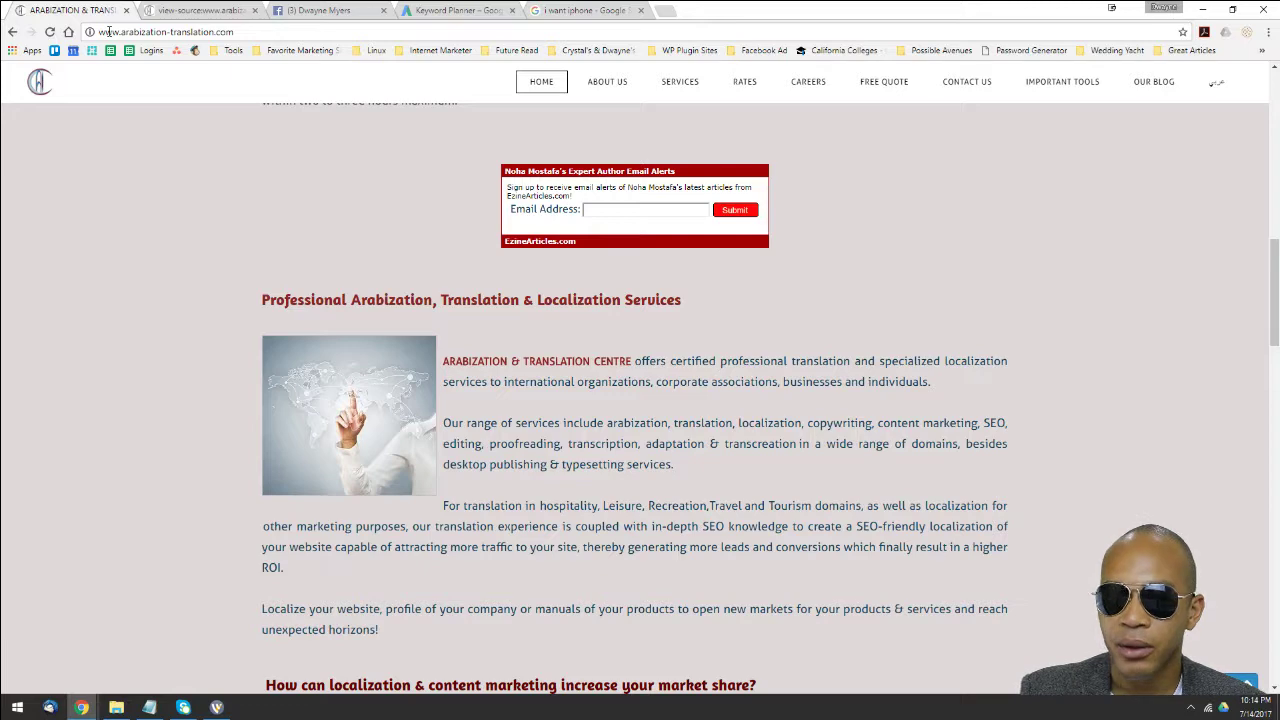
scroll(867, 143, "down", 8)
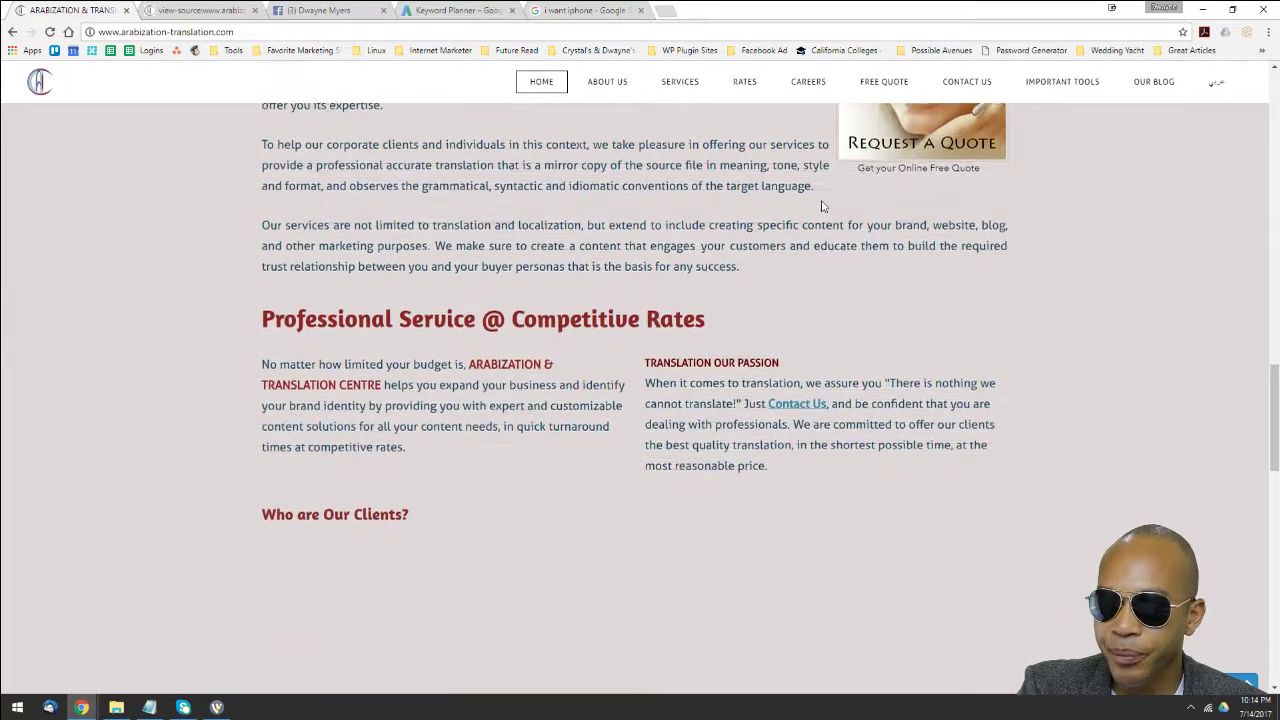
scroll(822, 203, "down", 1)
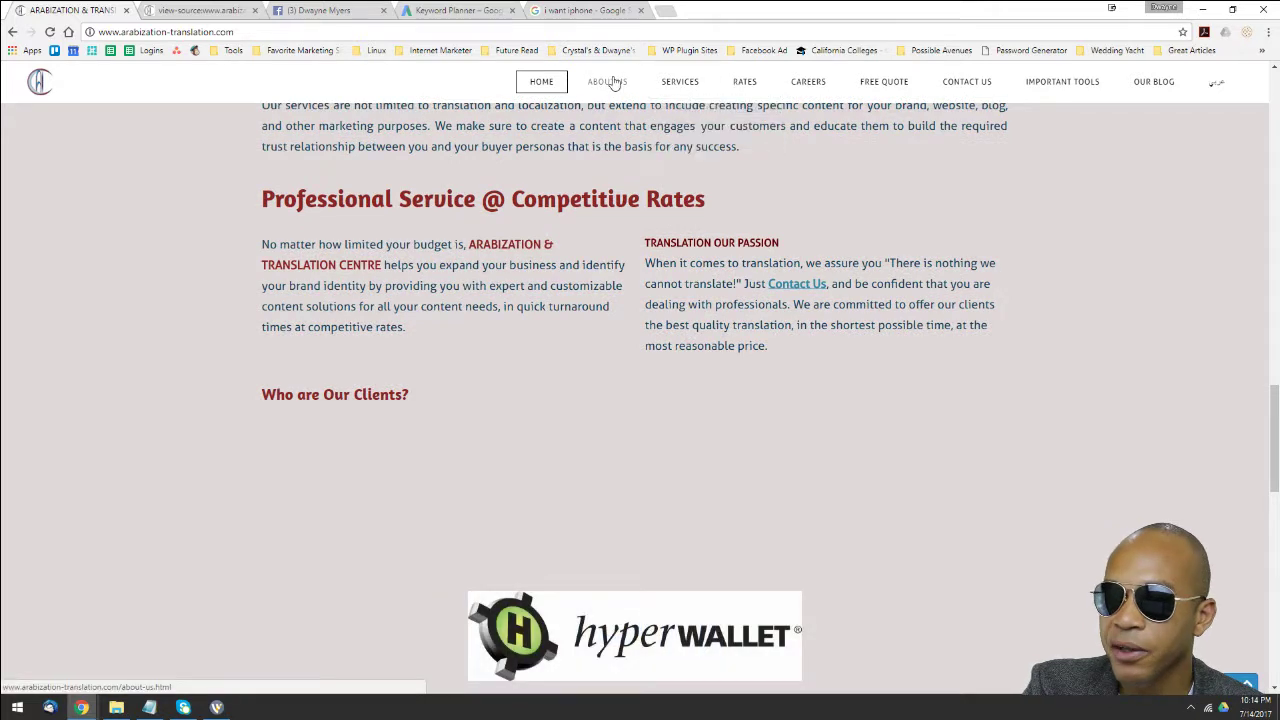